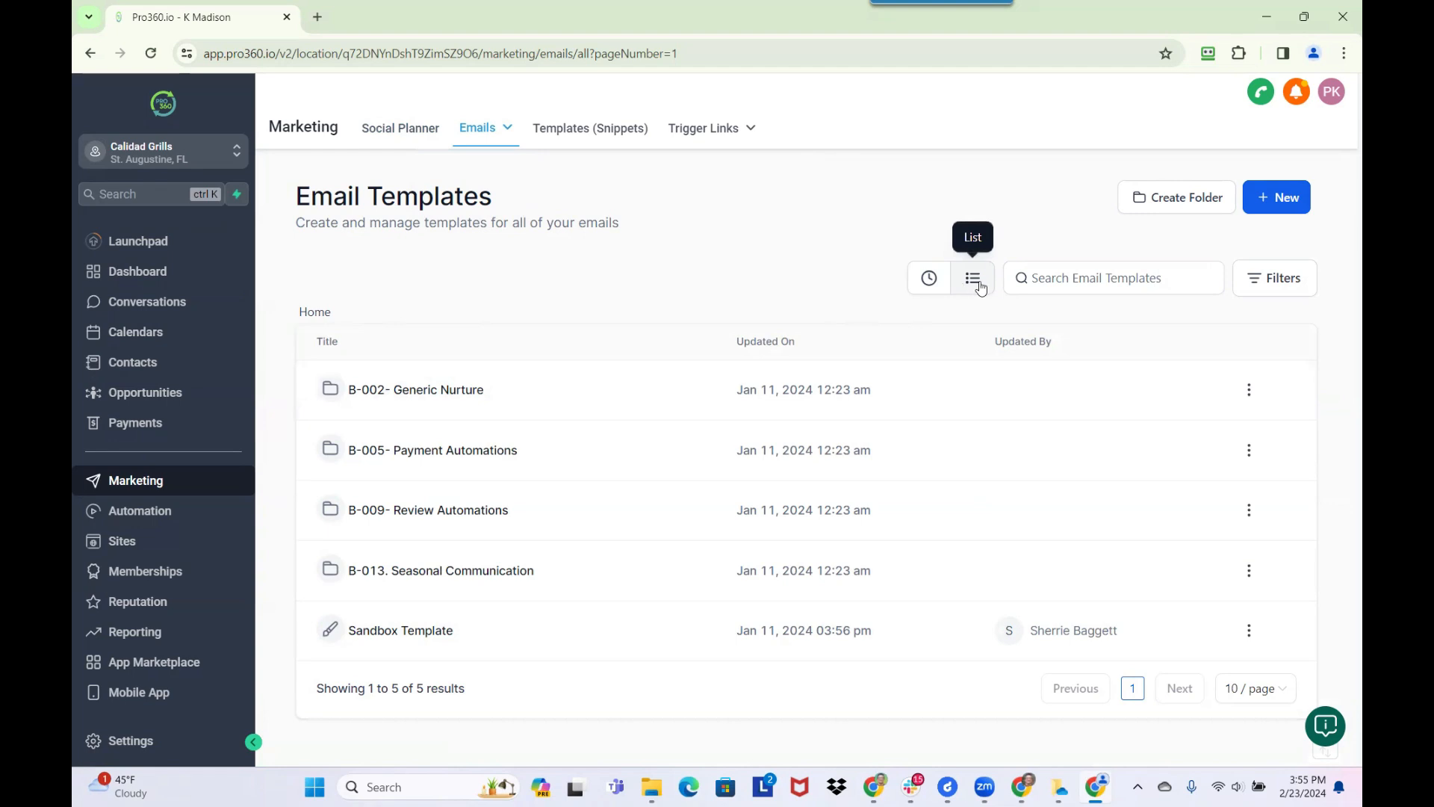
Create an email template folder named "*Calidad Grills"
{"action": "left_click", "coordinate": [1162, 199]}
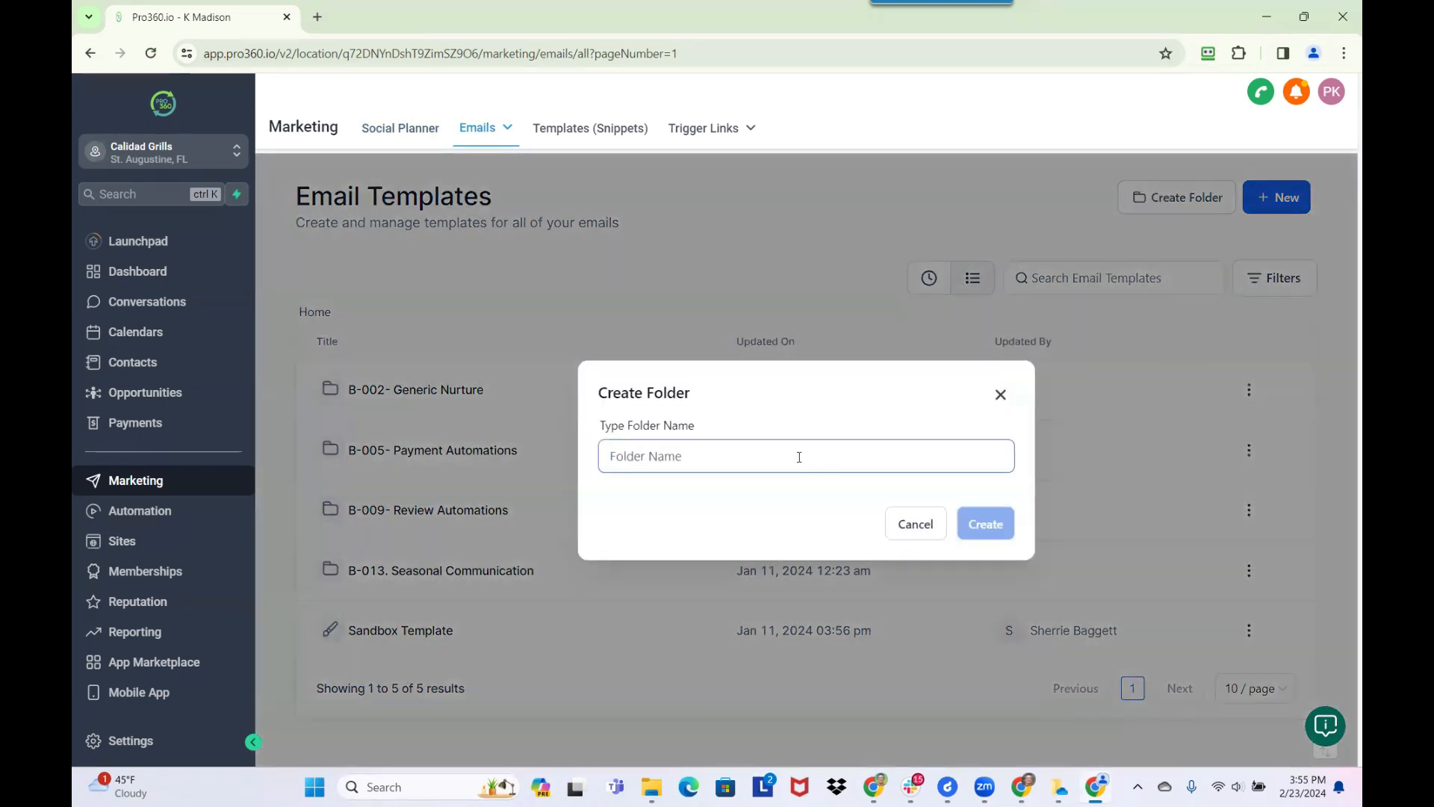
{"action": "type", "text": "*"}
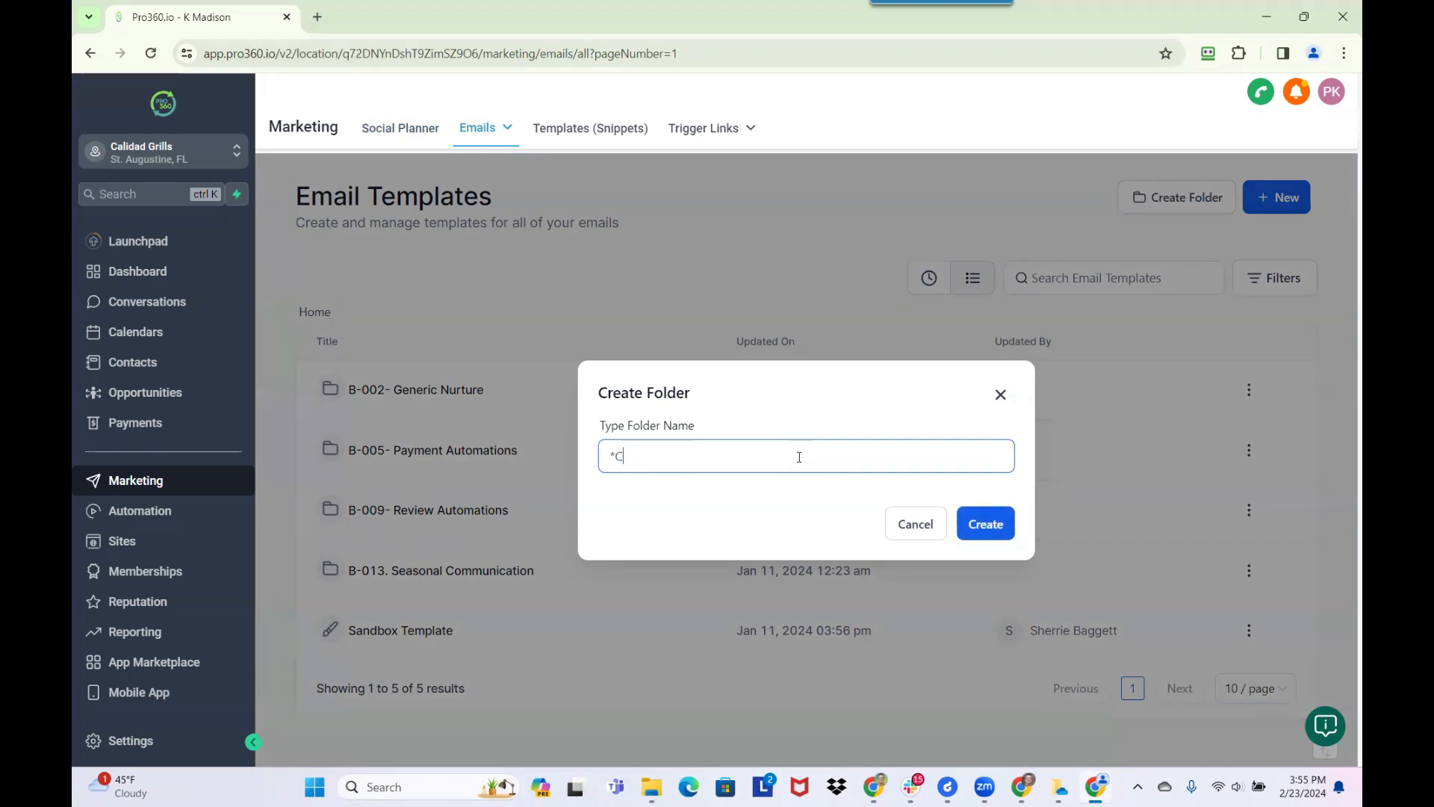
{"action": "type", "text": "Calidd"}
{"action": "type", "text": "d Grill"}
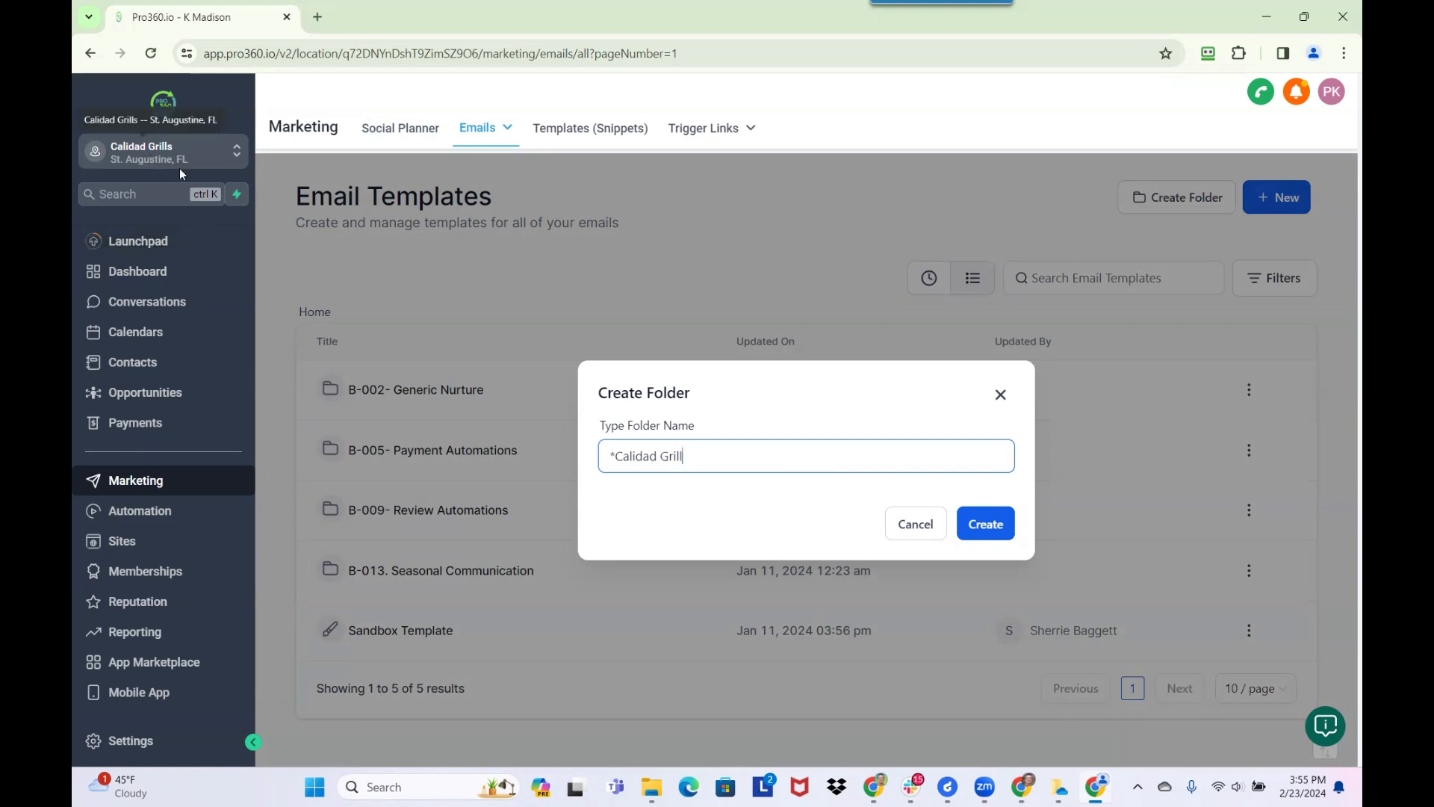
{"action": "type", "text": "s"}
{"action": "left_click", "coordinate": [972, 528]}
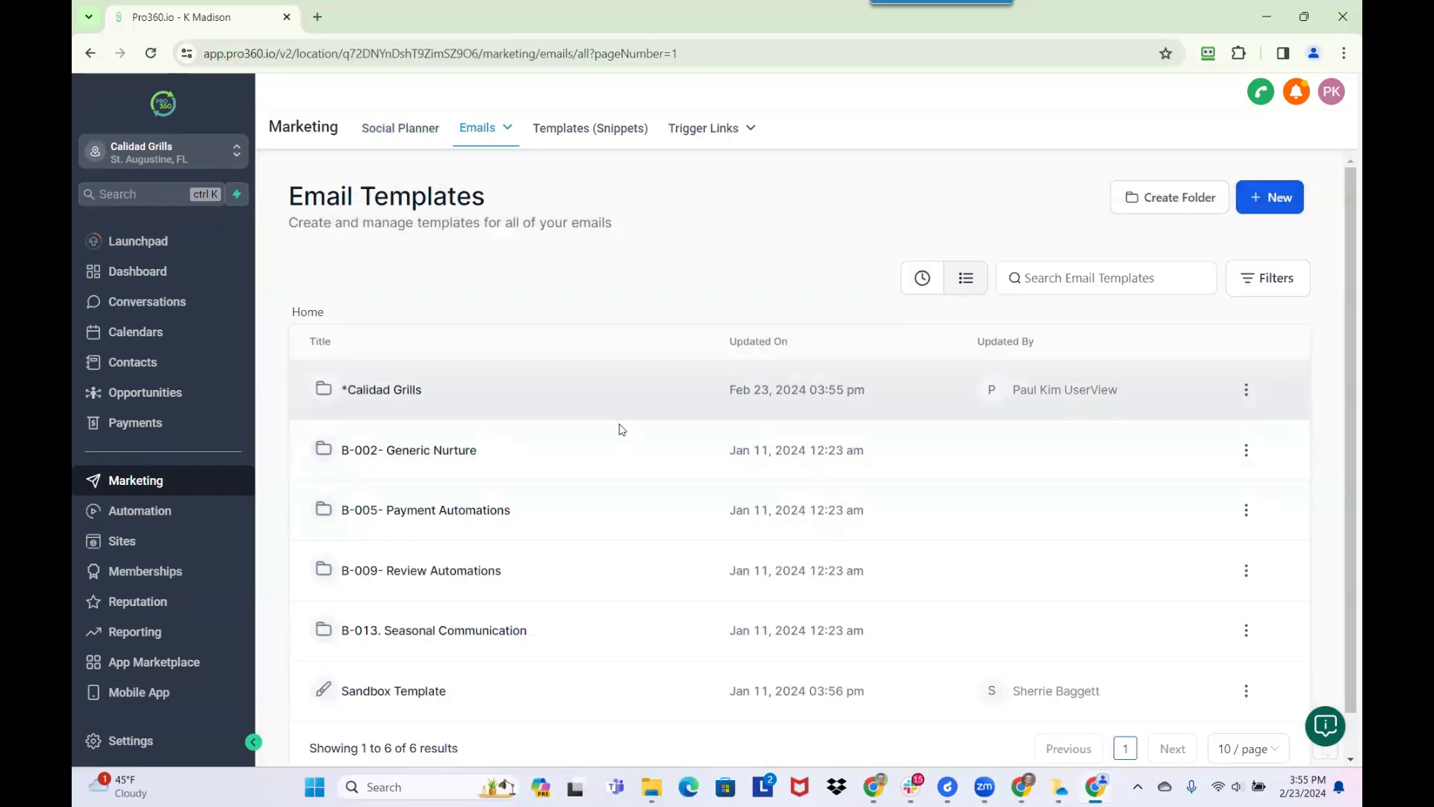
Open the *Calidad Grills folder and start a new template there from the Email Marketing Templates library
{"action": "left_click", "coordinate": [388, 391]}
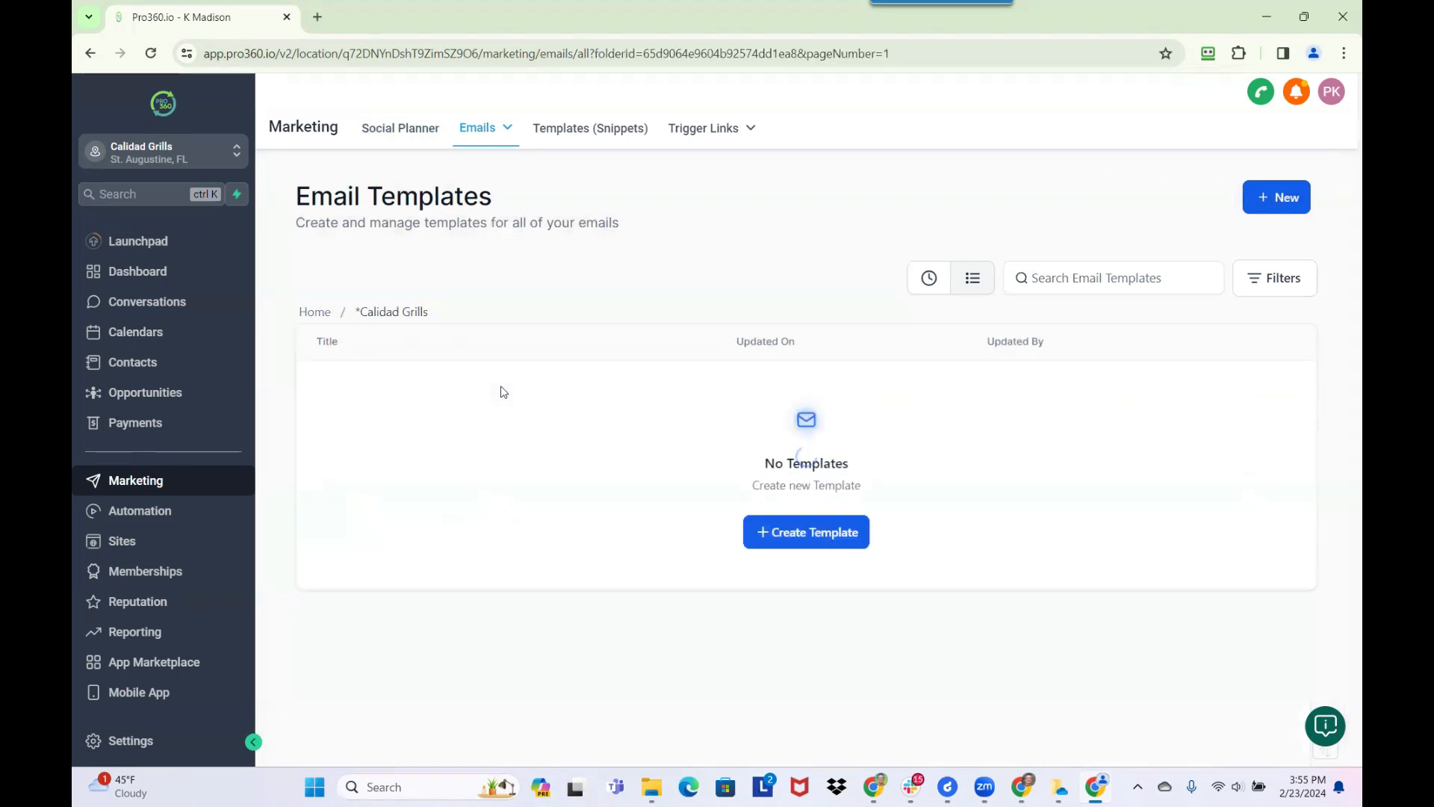
{"action": "left_click", "coordinate": [1272, 204]}
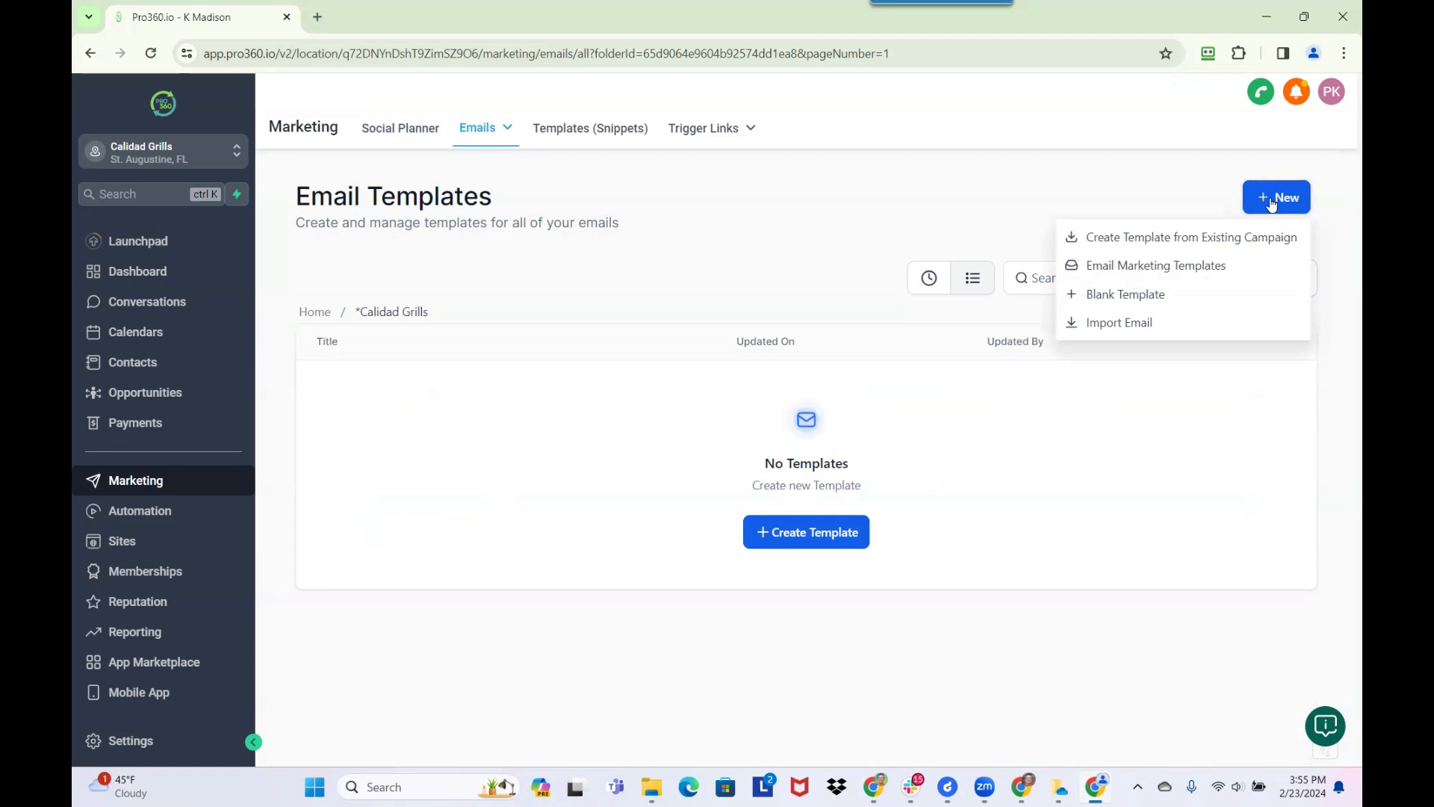
{"action": "left_click", "coordinate": [1122, 266]}
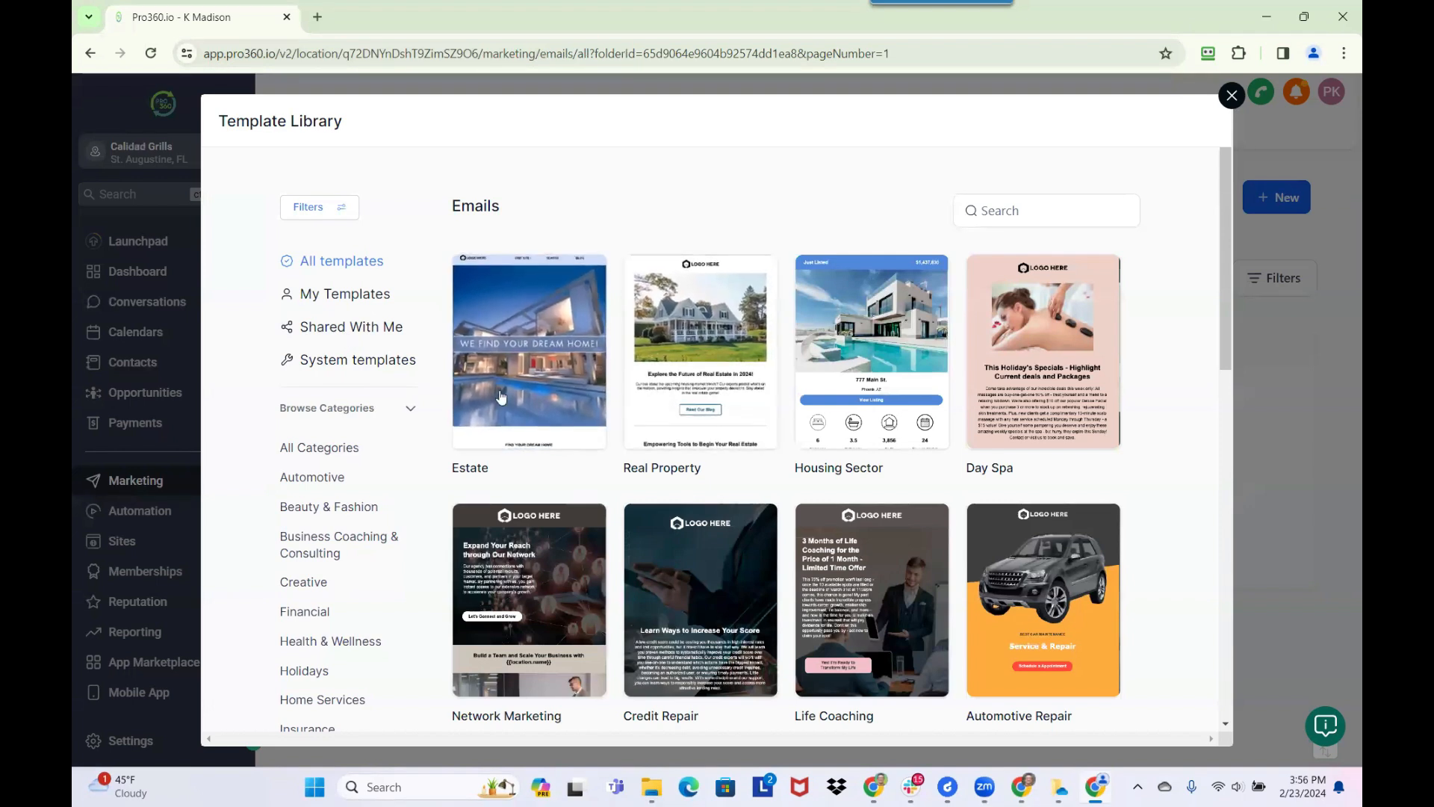
Filter the template library to the Business Coaching & Consulting category
{"action": "scroll", "coordinate": [337, 536], "scroll_direction": "down", "scroll_amount": 2}
{"action": "scroll", "coordinate": [337, 536], "scroll_direction": "down", "scroll_amount": 3}
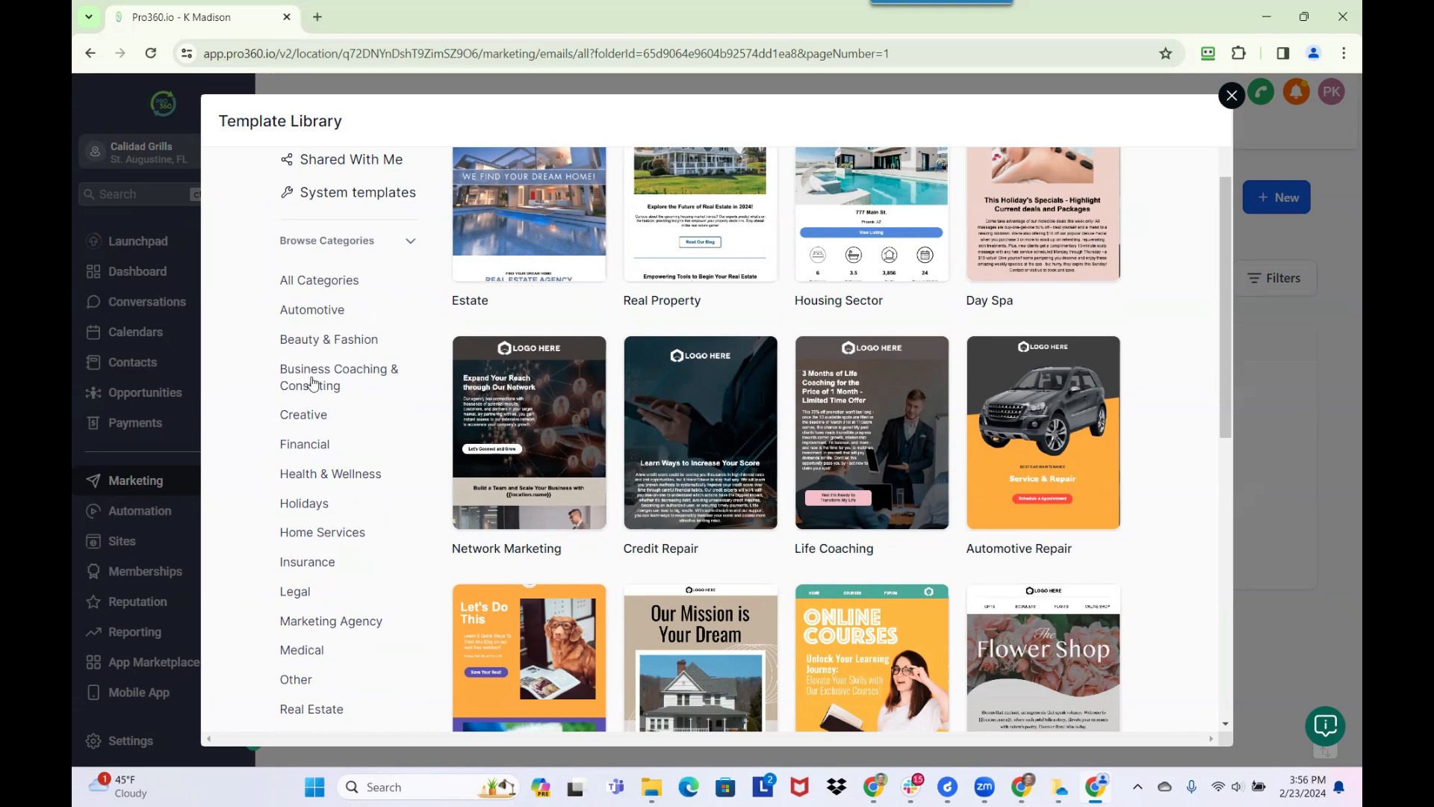
{"action": "left_click", "coordinate": [313, 383]}
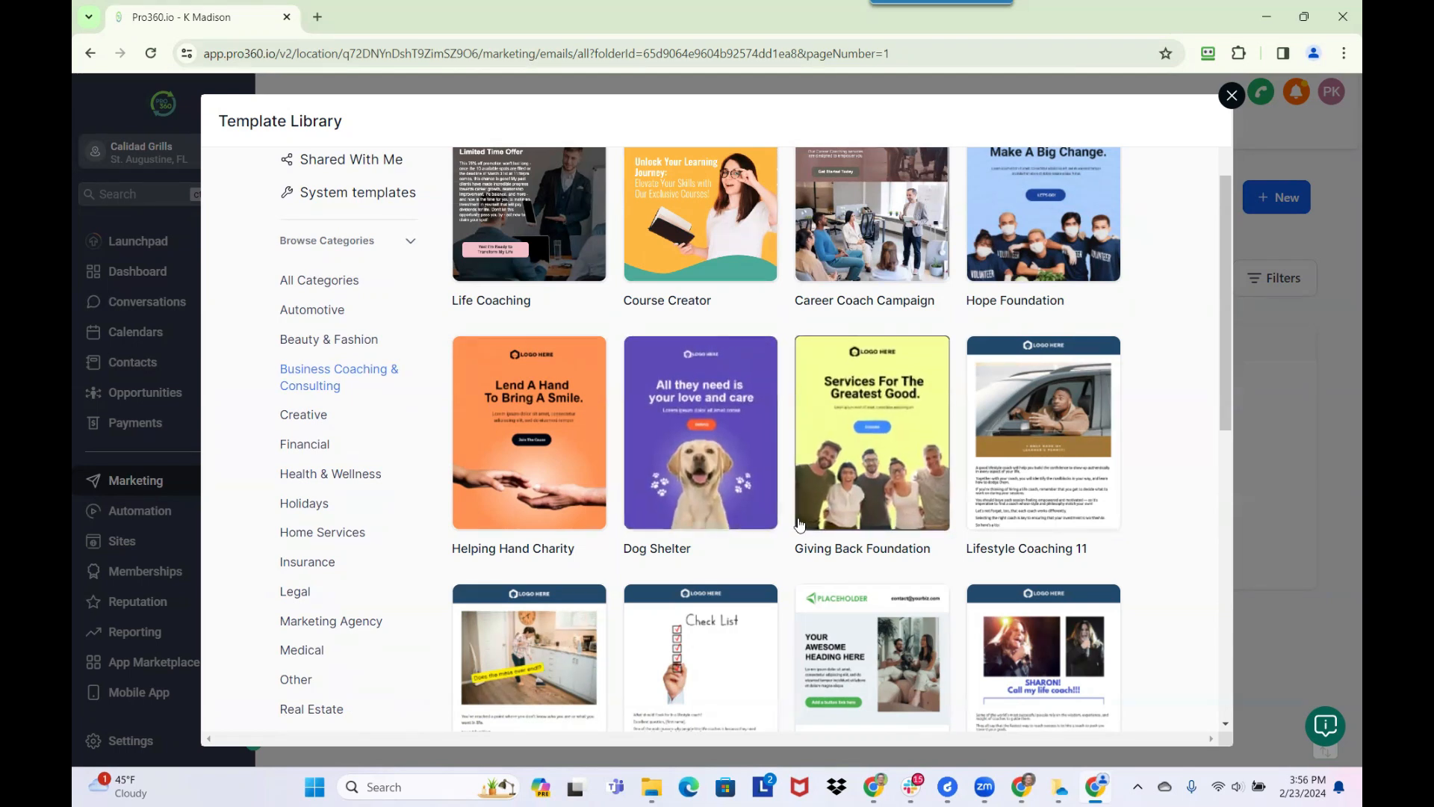
Preview the Lifestyle Coaching 11 template, examine its layout from header to footer, and return to the library
{"action": "scroll", "coordinate": [792, 516], "scroll_direction": "up", "scroll_amount": 1}
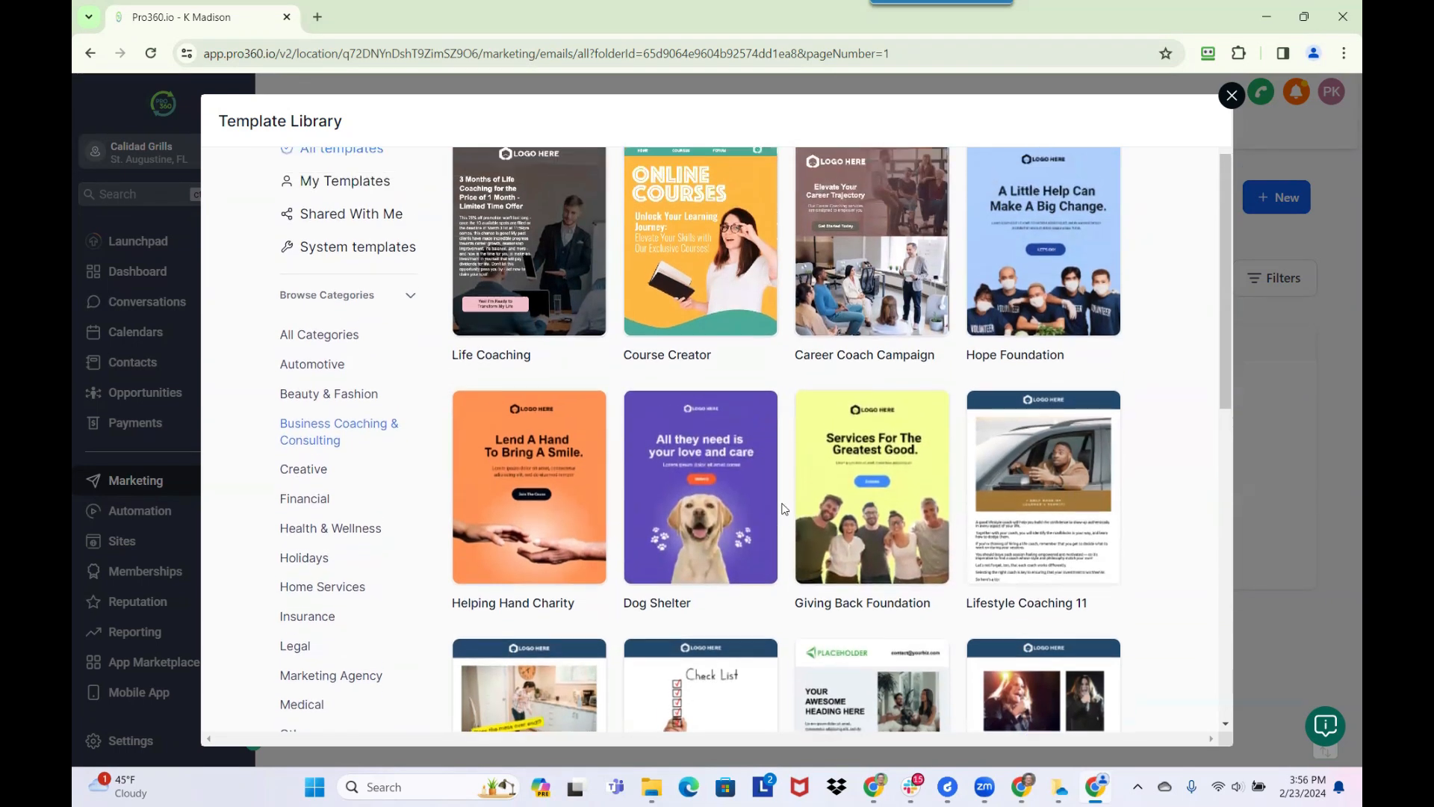
{"action": "scroll", "coordinate": [784, 509], "scroll_direction": "down", "scroll_amount": 2}
{"action": "mouse_move", "coordinate": [1054, 325]}
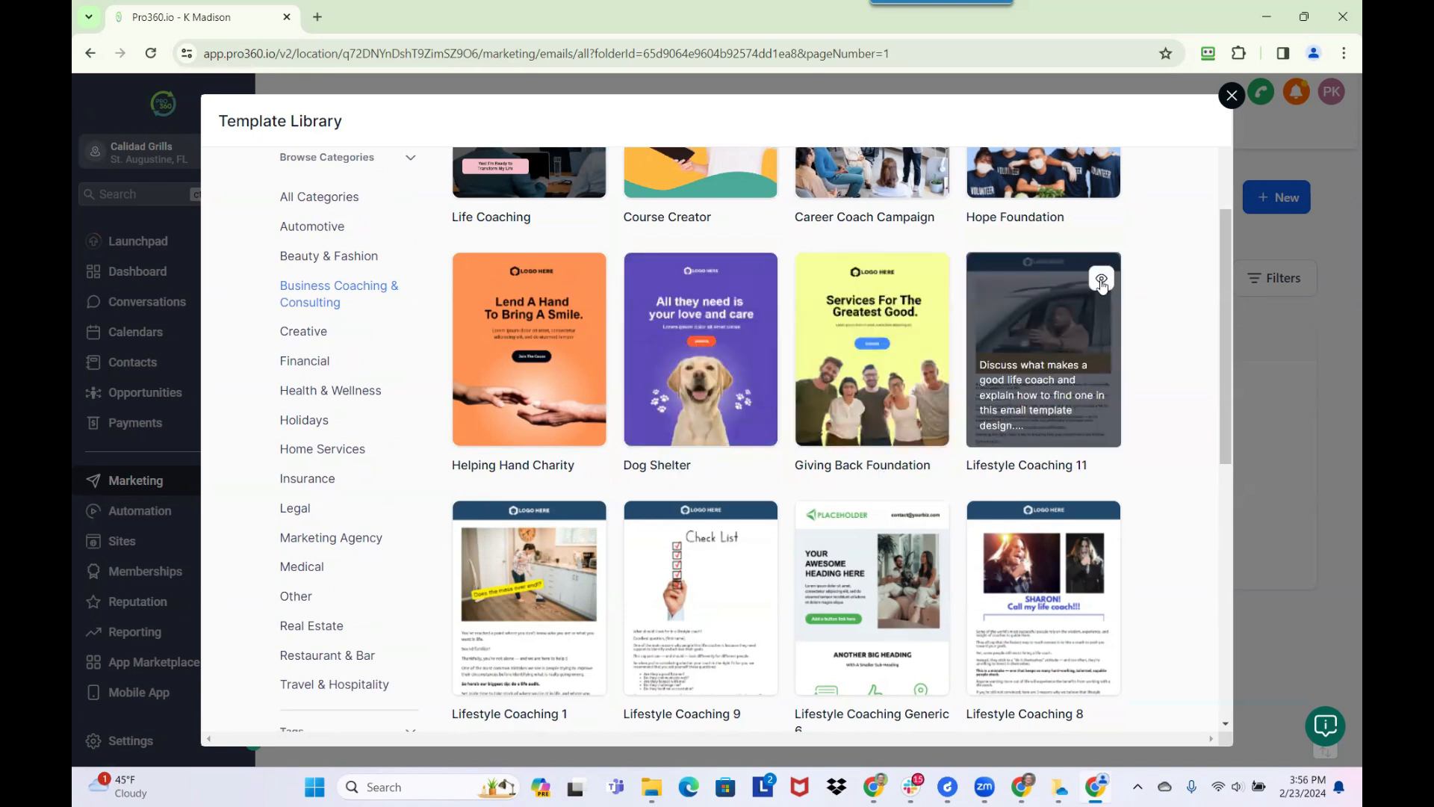
{"action": "left_click", "coordinate": [1101, 280]}
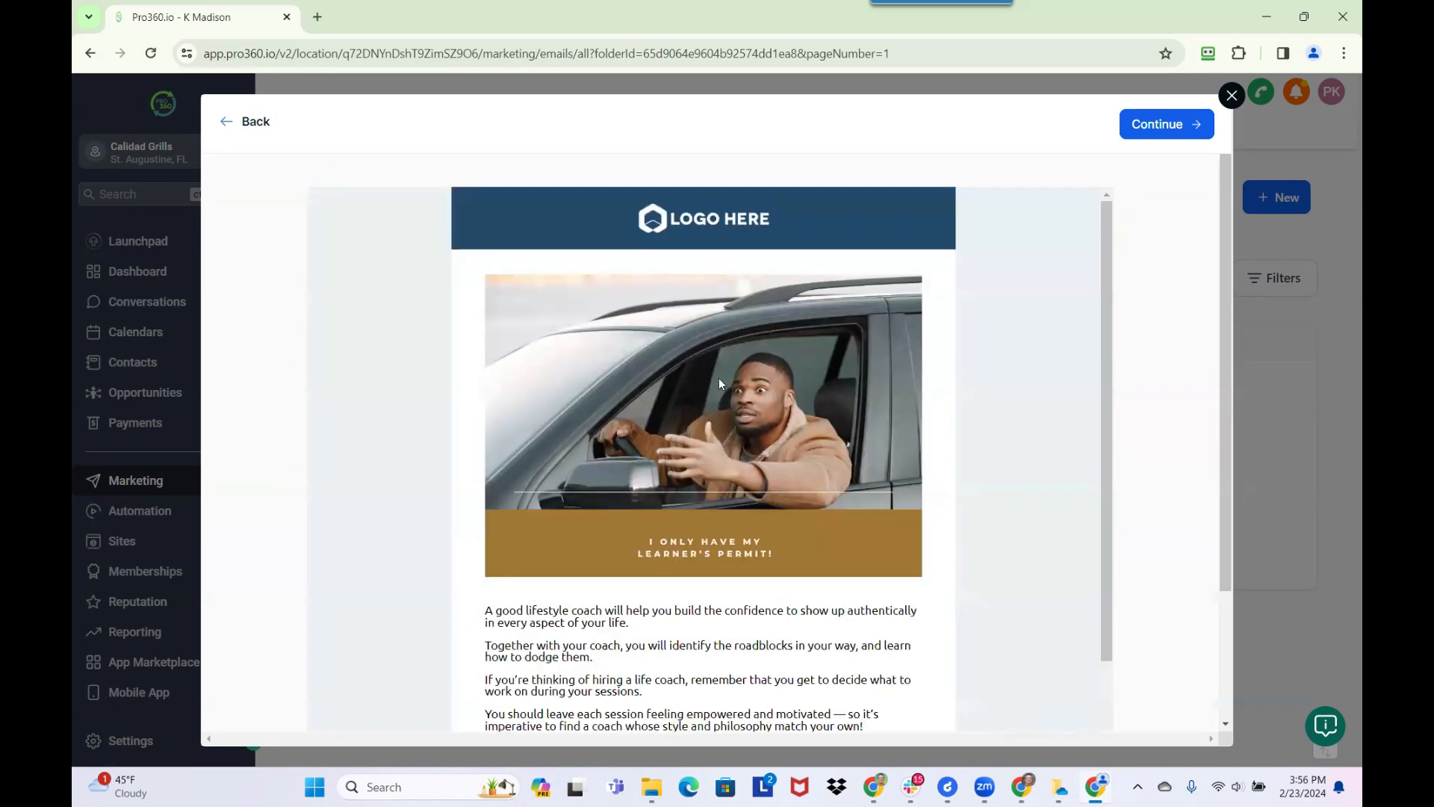
{"action": "scroll", "coordinate": [741, 440], "scroll_direction": "down", "scroll_amount": 4}
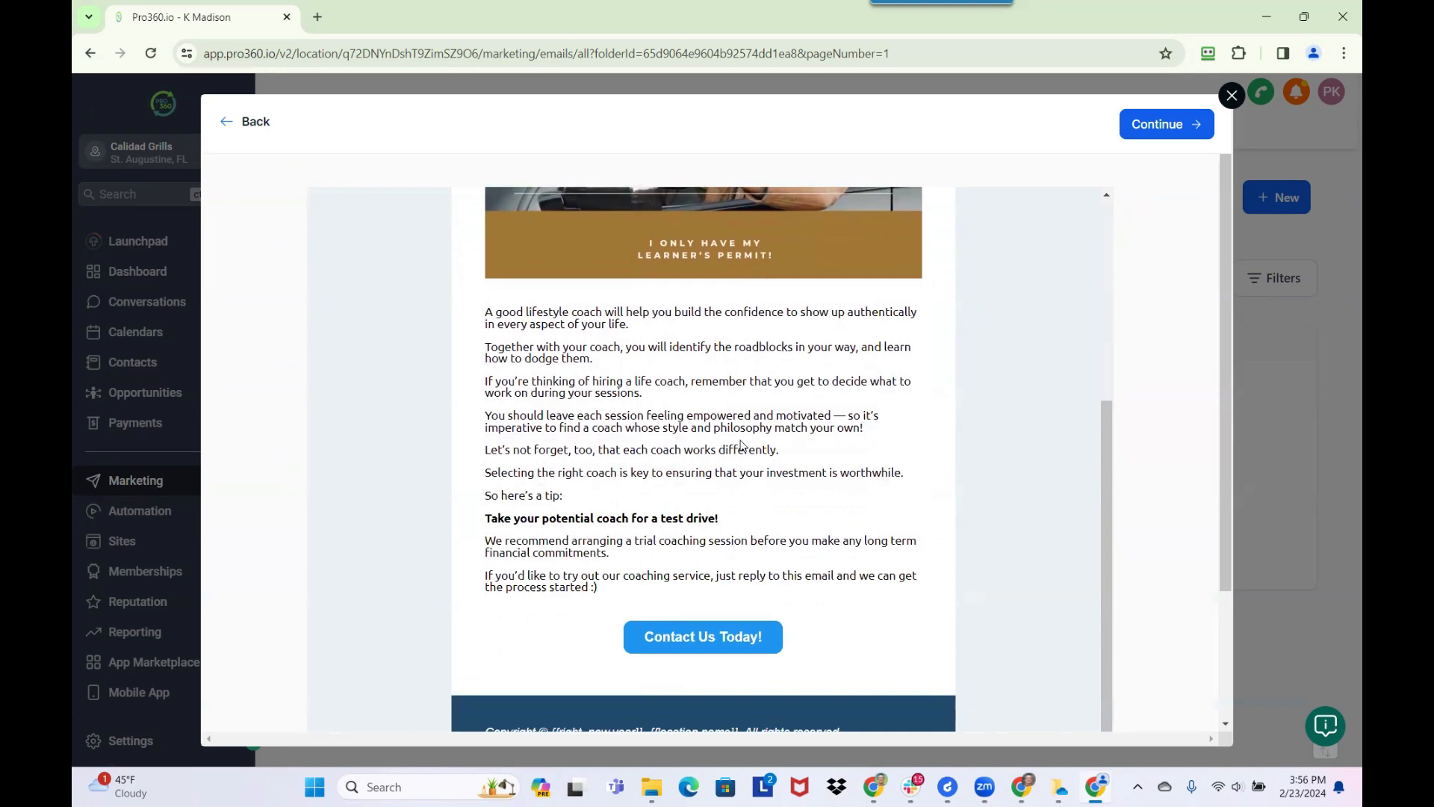
{"action": "scroll", "coordinate": [741, 446], "scroll_direction": "down", "scroll_amount": 2}
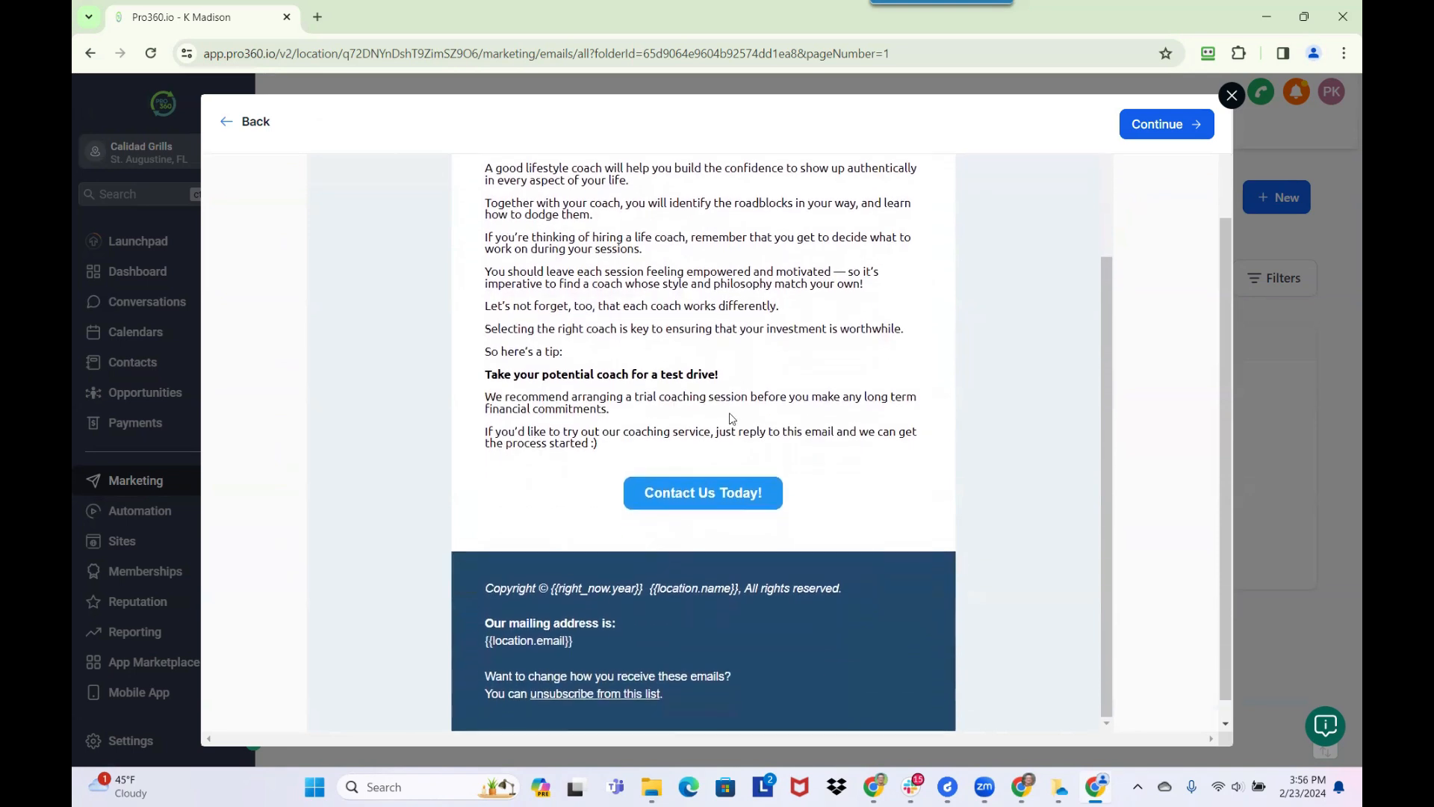
{"action": "scroll", "coordinate": [717, 407], "scroll_direction": "up", "scroll_amount": 2}
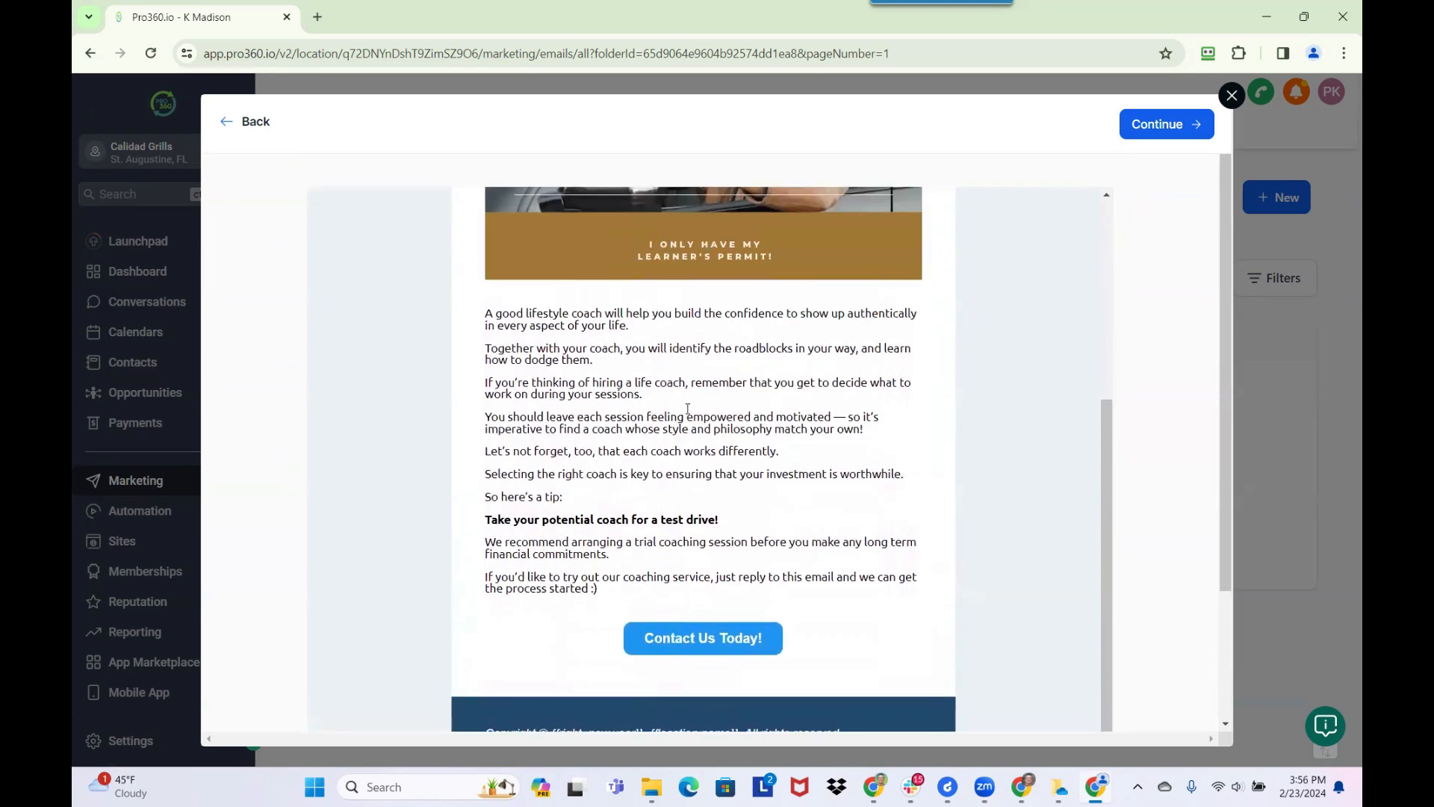
{"action": "scroll", "coordinate": [687, 409], "scroll_direction": "up", "scroll_amount": 4}
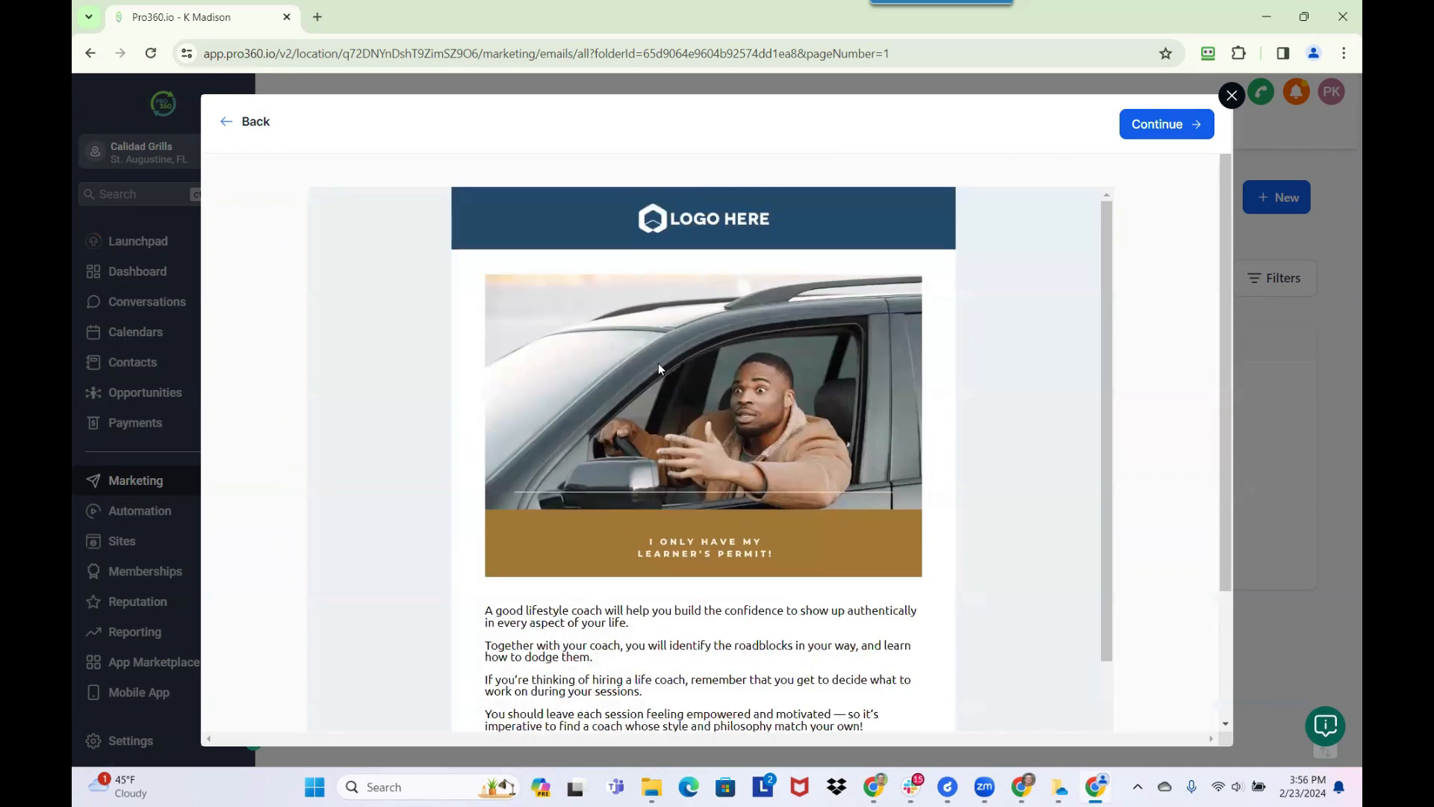
{"action": "scroll", "coordinate": [709, 449], "scroll_direction": "down", "scroll_amount": 3}
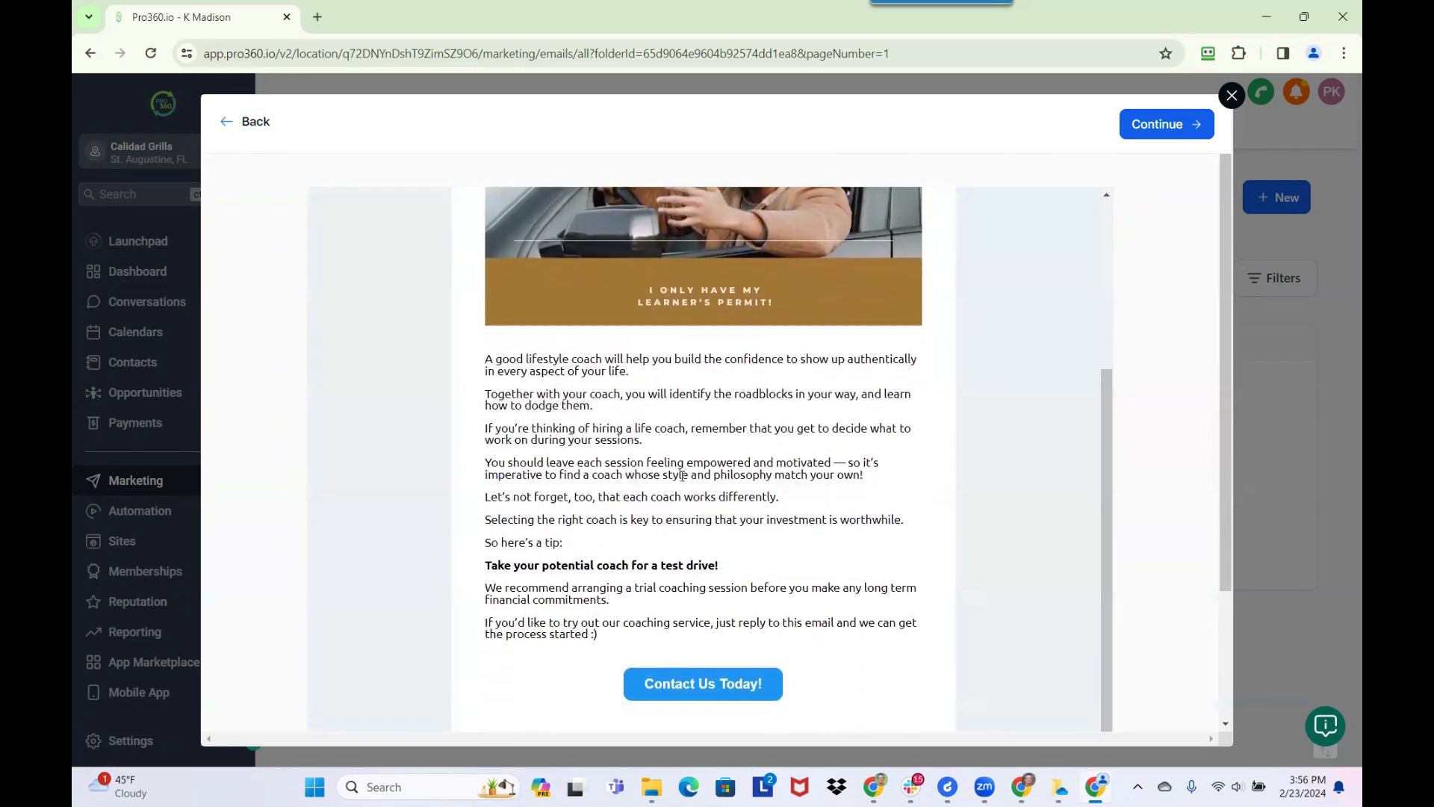
{"action": "scroll", "coordinate": [672, 489], "scroll_direction": "down", "scroll_amount": 2}
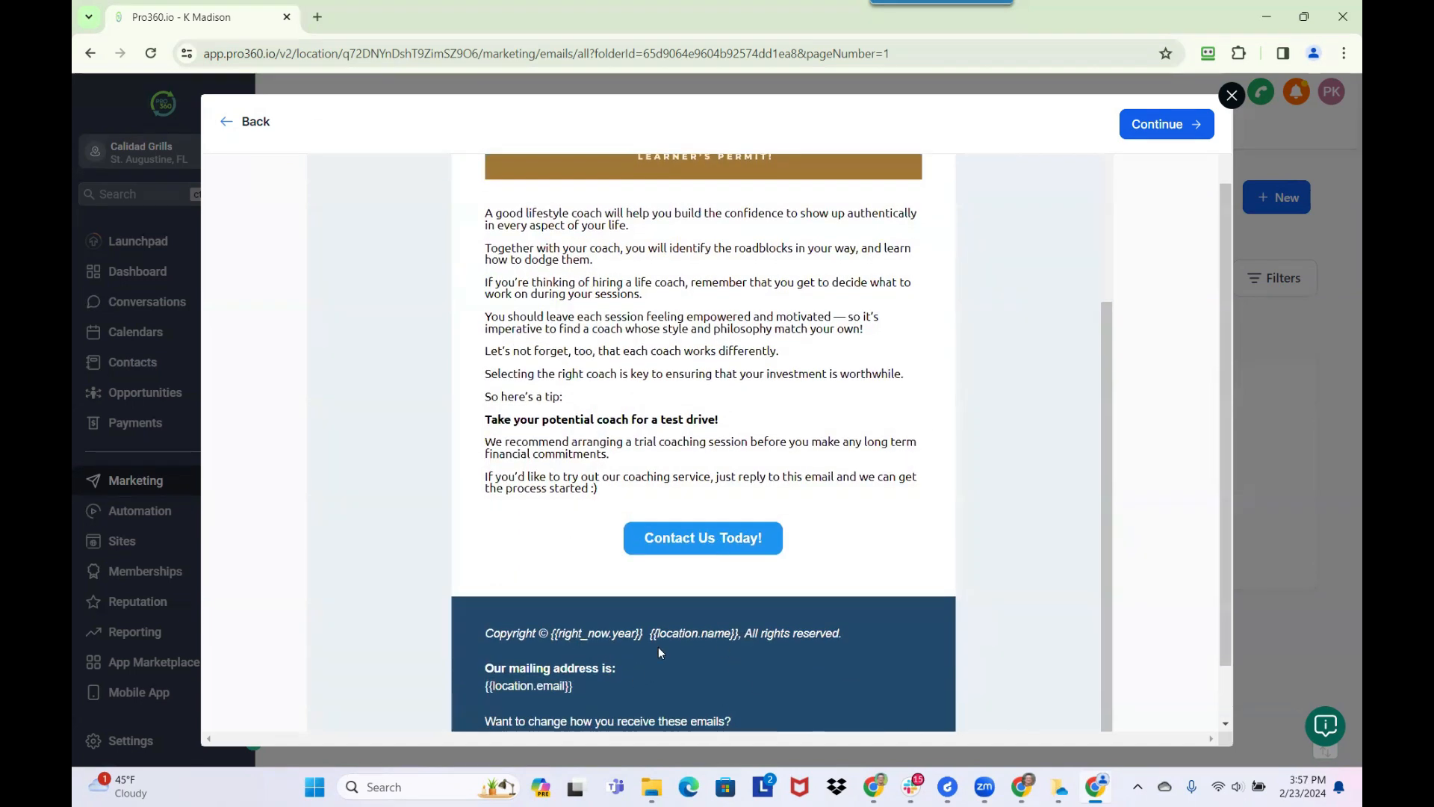
{"action": "scroll", "coordinate": [633, 579], "scroll_direction": "up", "scroll_amount": 4}
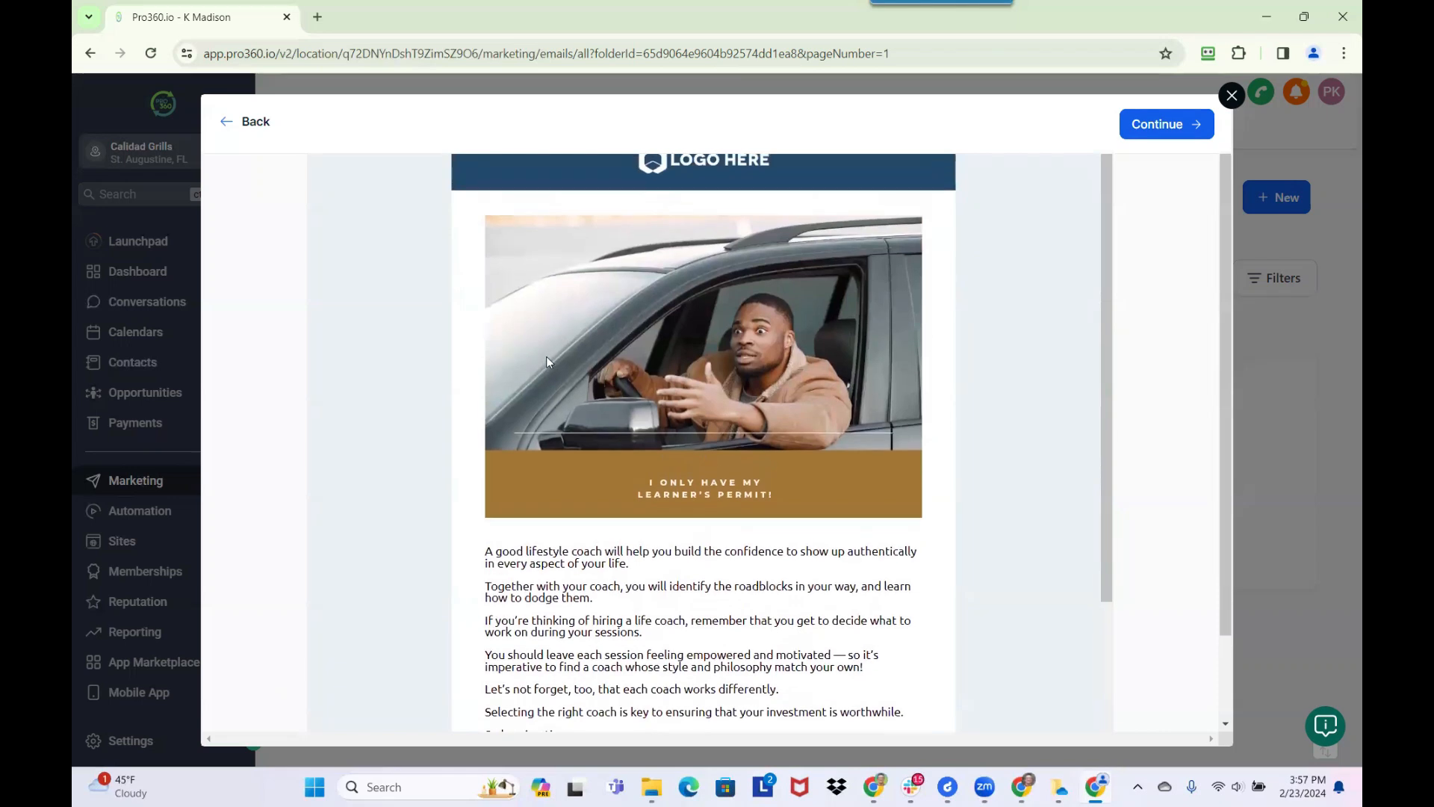
{"action": "left_click", "coordinate": [255, 123]}
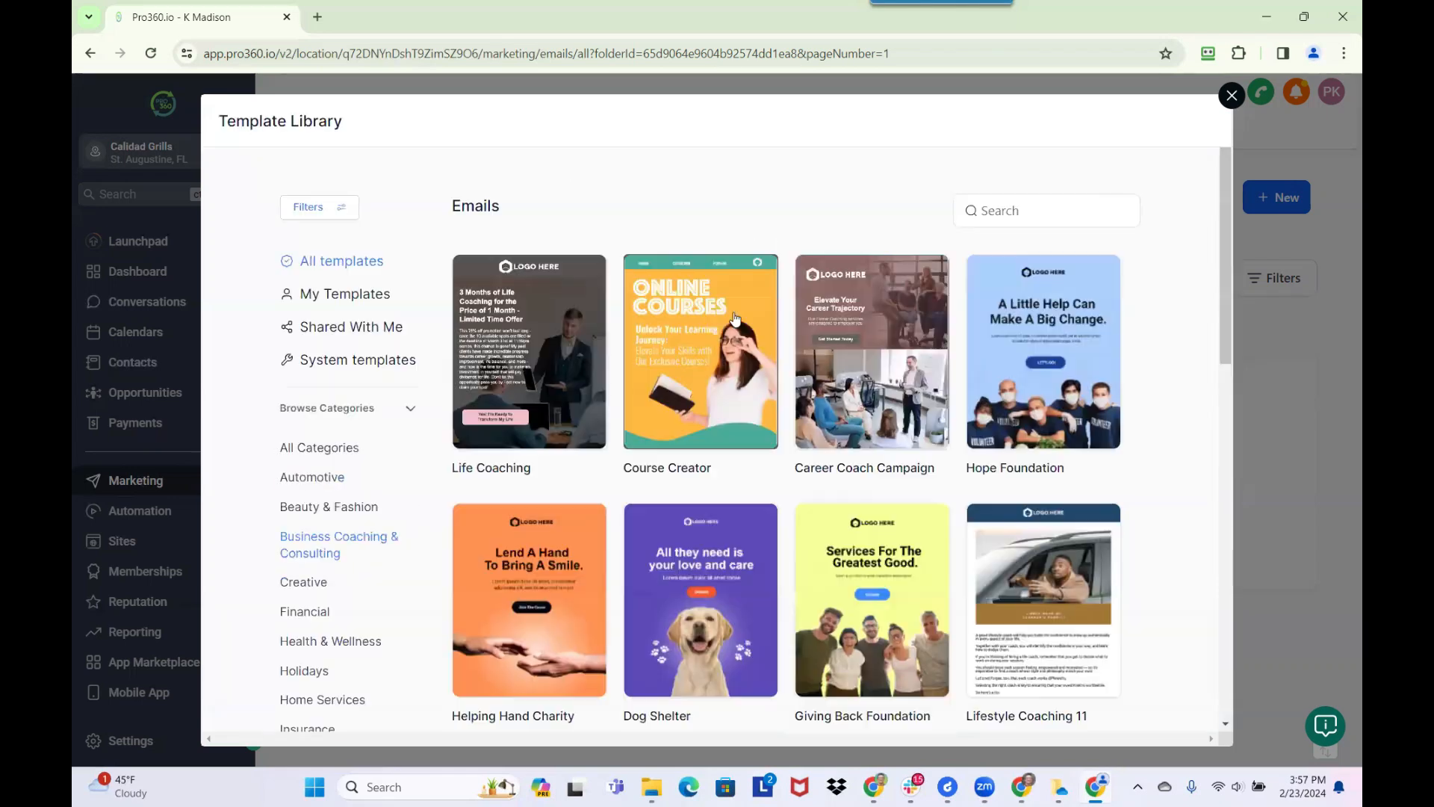
Preview the Lifestyle Coaching Generic 6 template, review its sections, and return to the library
{"action": "scroll", "coordinate": [887, 429], "scroll_direction": "down", "scroll_amount": 5}
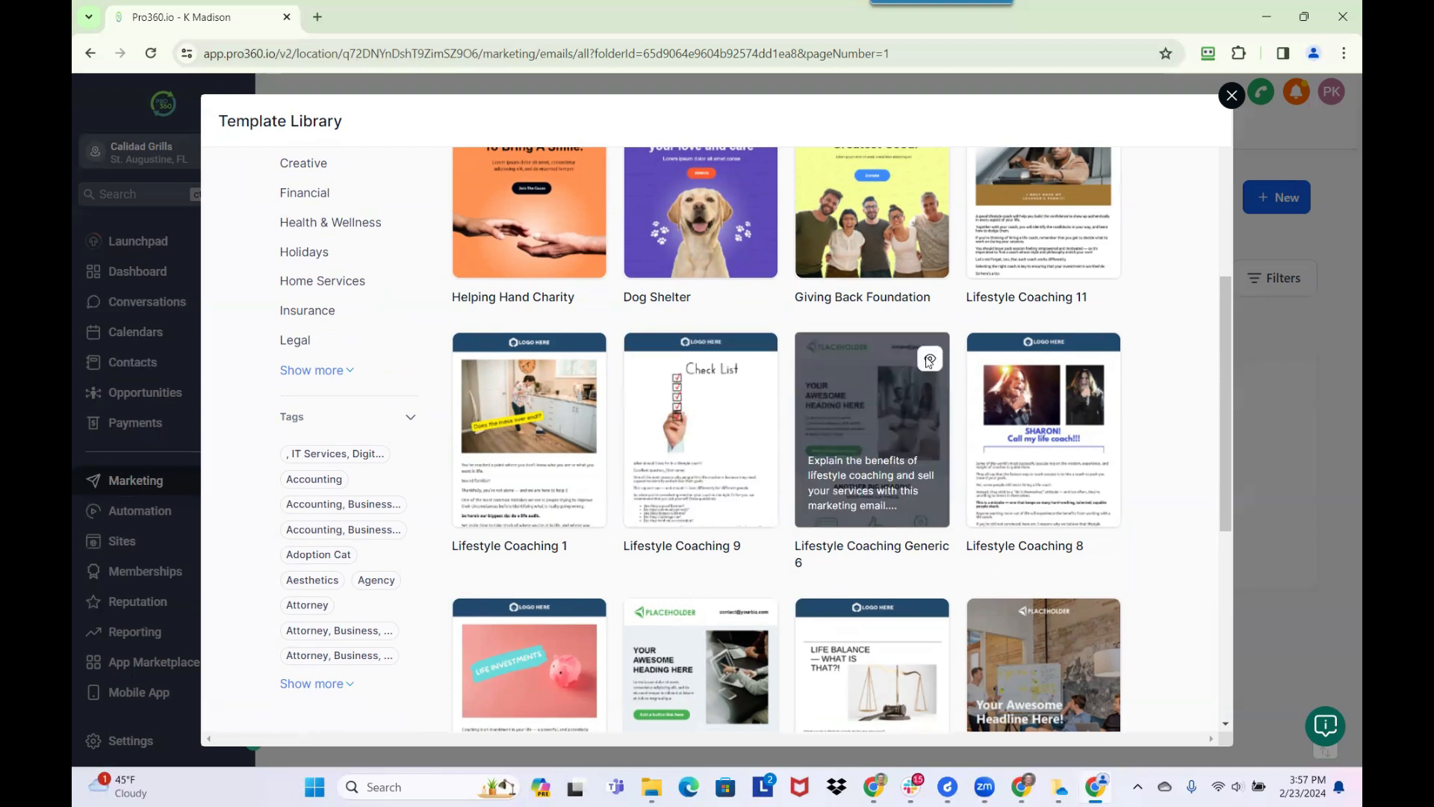
{"action": "left_click", "coordinate": [929, 360]}
{"action": "scroll", "coordinate": [694, 444], "scroll_direction": "down", "scroll_amount": 10}
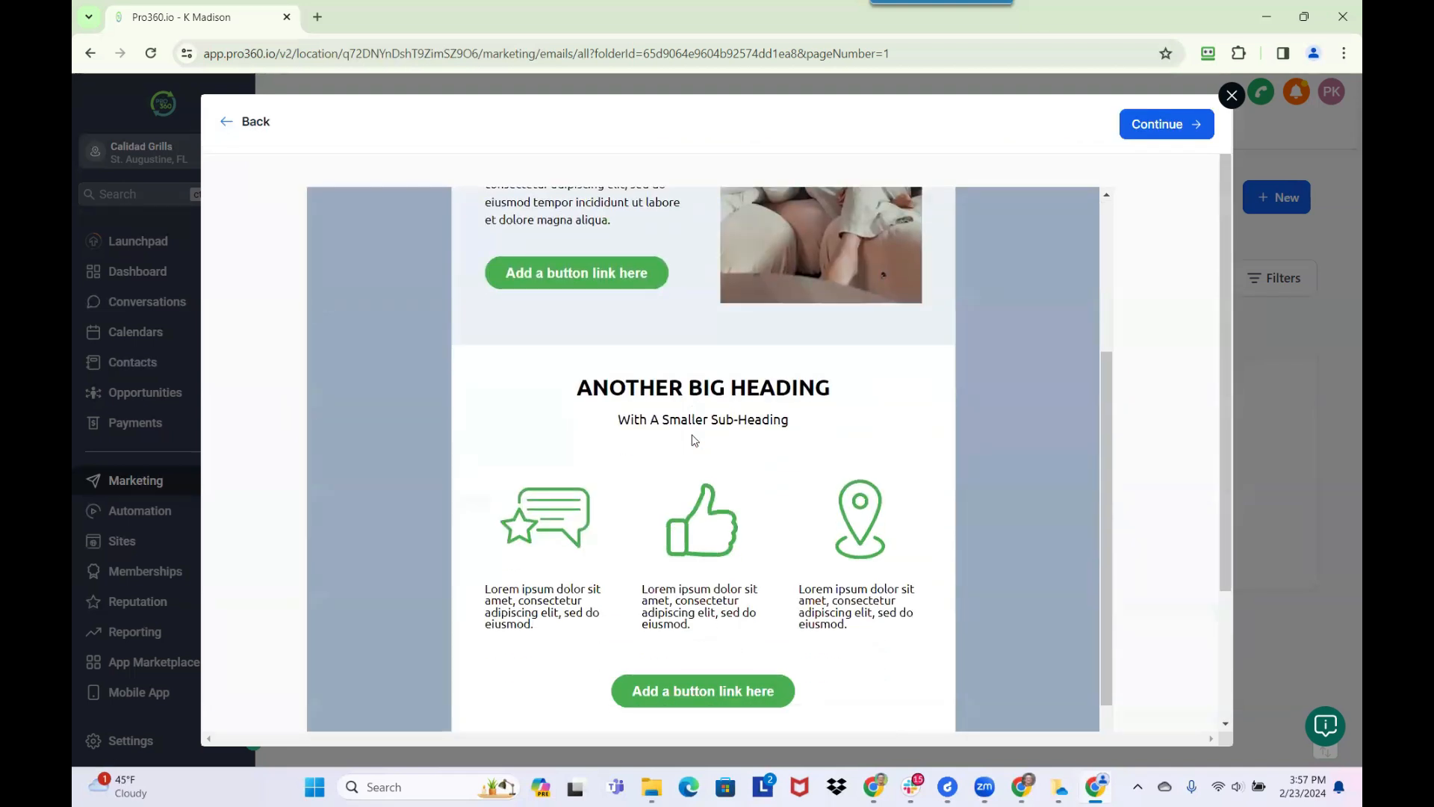
{"action": "scroll", "coordinate": [689, 536], "scroll_direction": "up", "scroll_amount": 7}
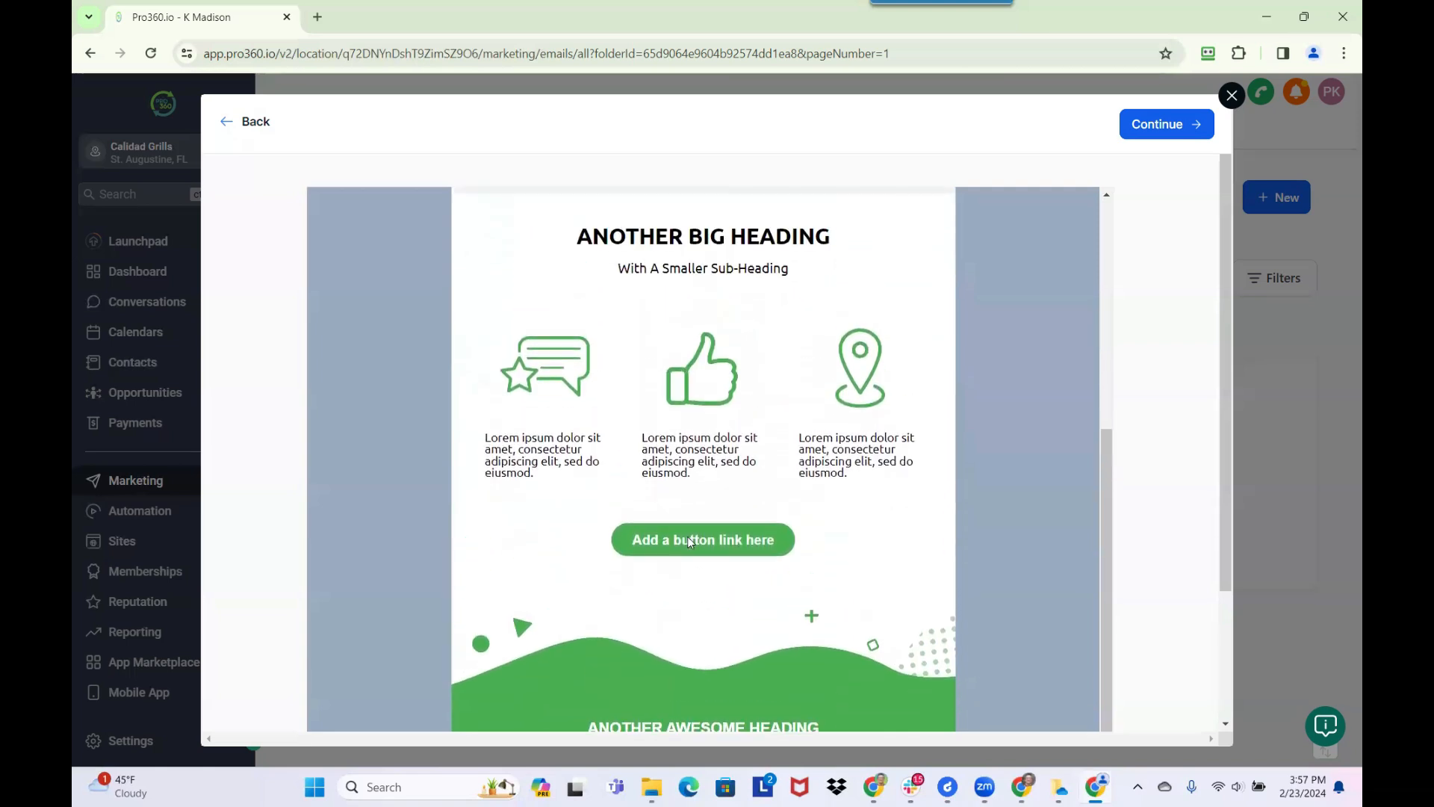
{"action": "scroll", "coordinate": [581, 324], "scroll_direction": "up", "scroll_amount": 1}
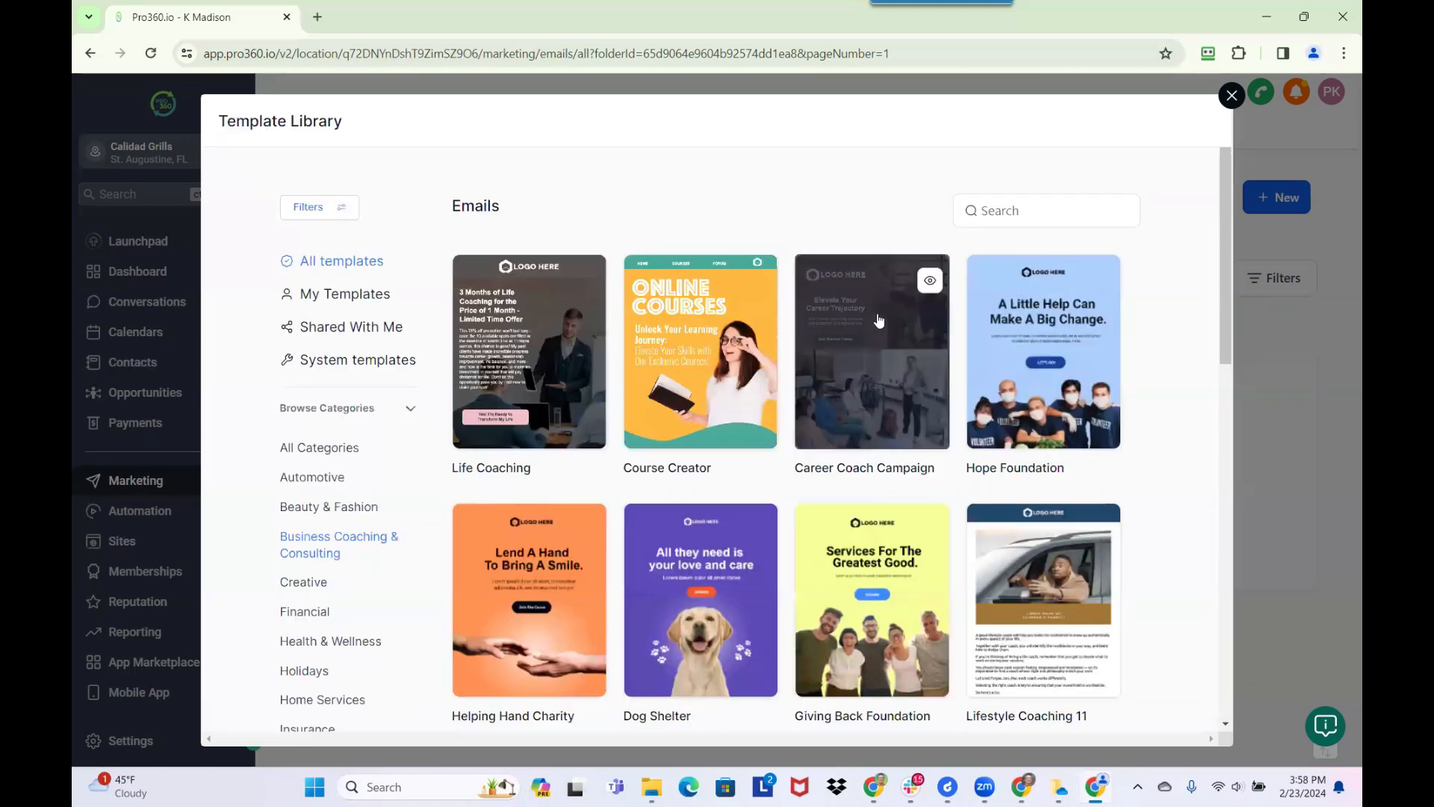
Preview the Career Coach Campaign template, examine its images, text sections and footer, and return to the library
{"action": "left_click", "coordinate": [929, 280]}
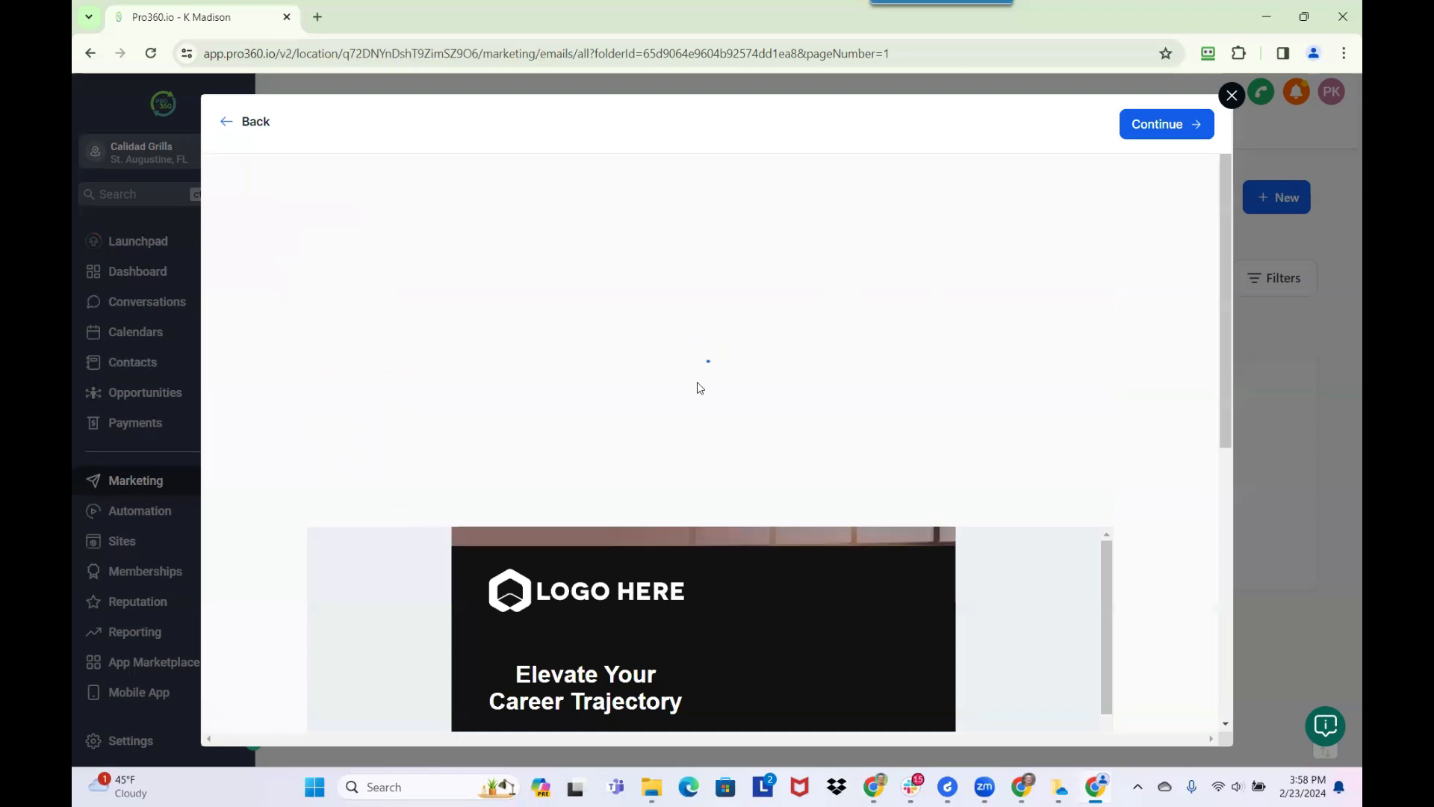
{"action": "scroll", "coordinate": [697, 383], "scroll_direction": "down", "scroll_amount": 3}
{"action": "scroll", "coordinate": [697, 383], "scroll_direction": "down", "scroll_amount": 10}
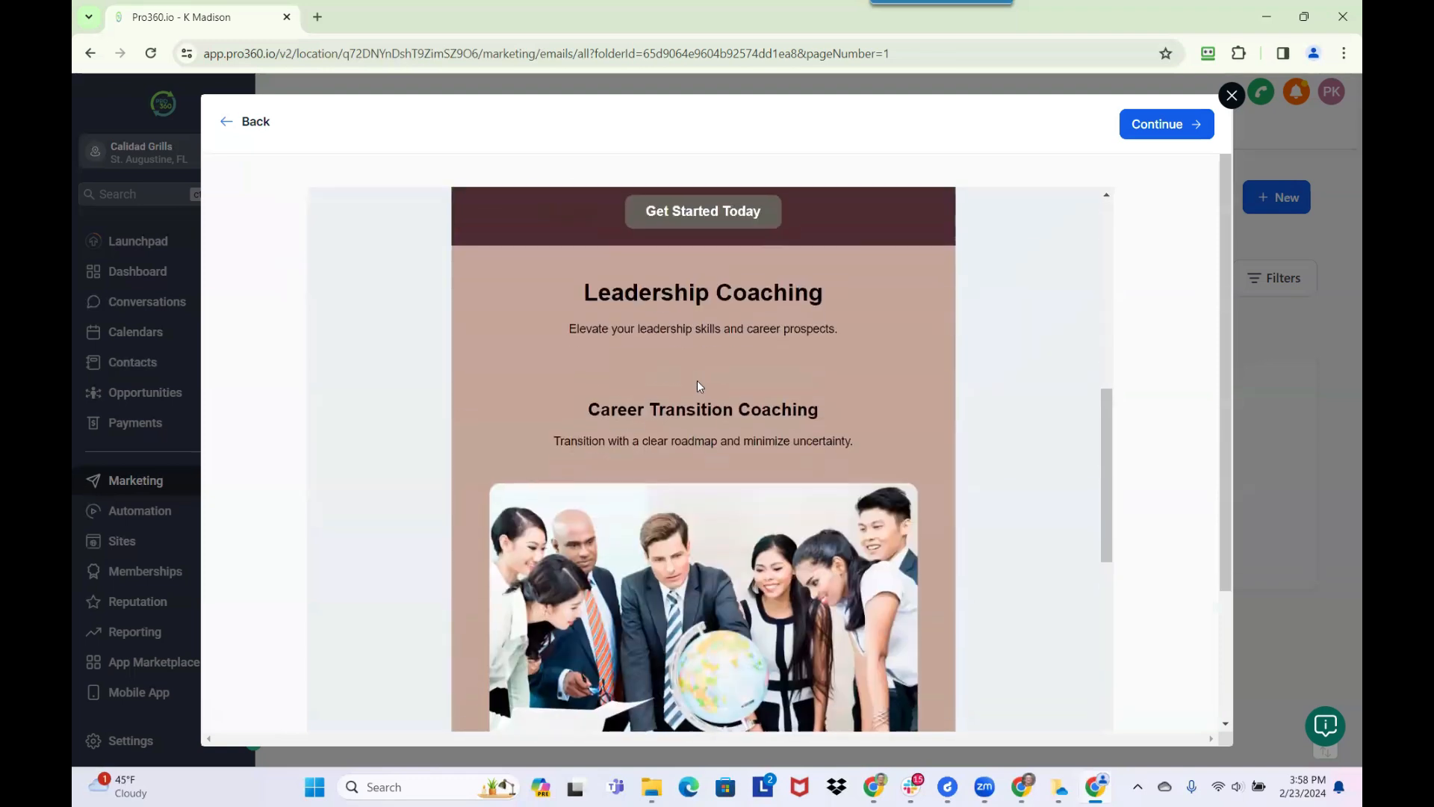
{"action": "scroll", "coordinate": [697, 380], "scroll_direction": "down", "scroll_amount": 10}
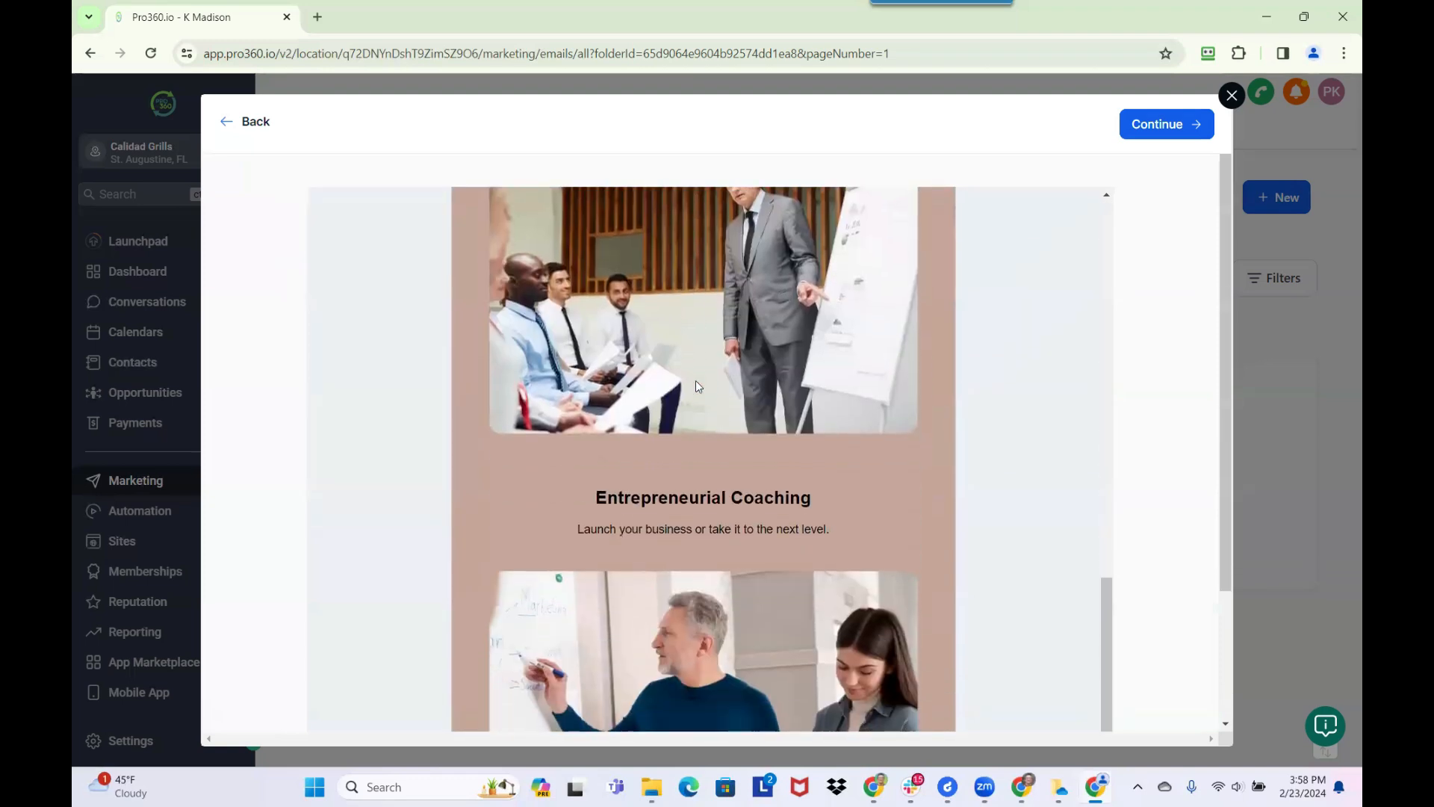
{"action": "scroll", "coordinate": [696, 382], "scroll_direction": "down", "scroll_amount": 3}
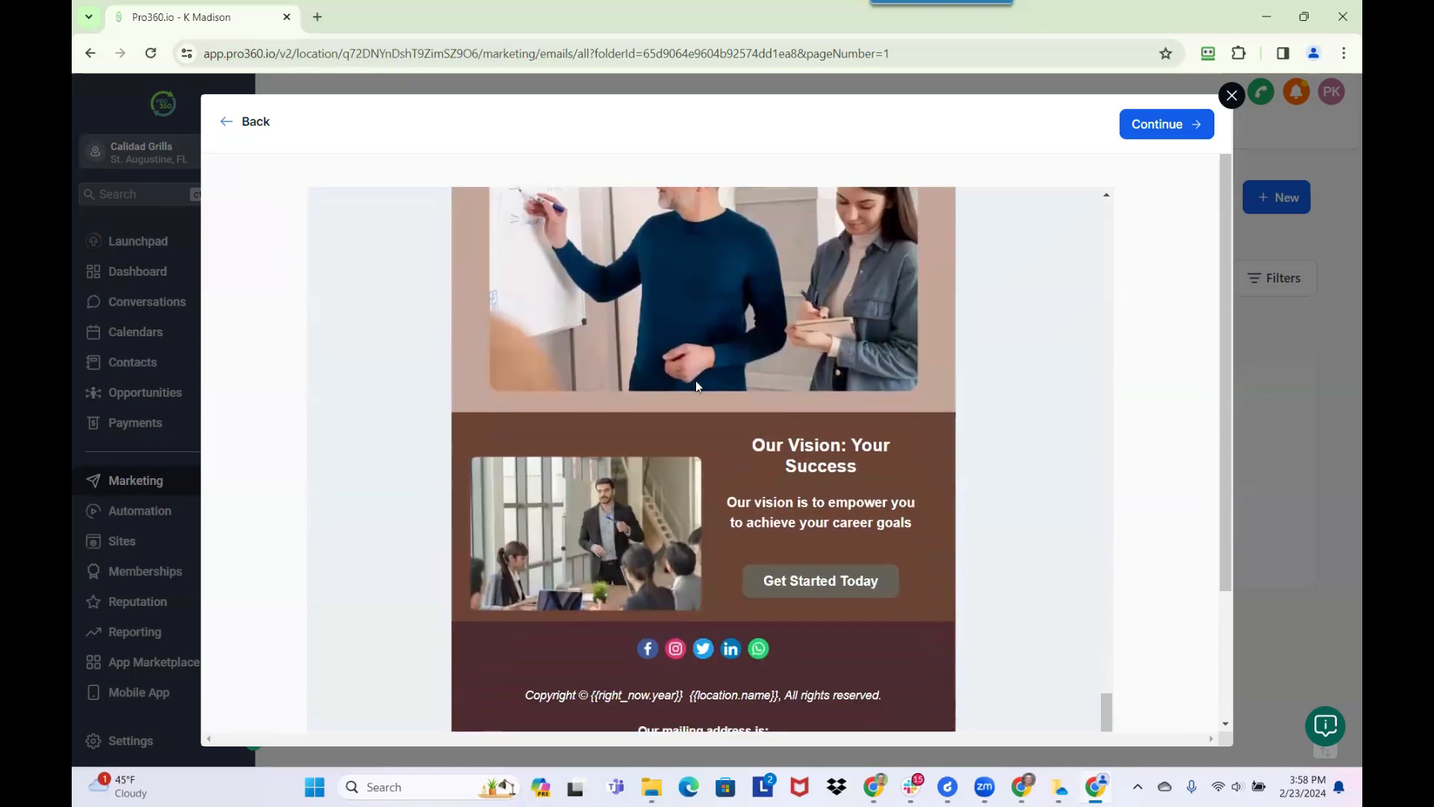
{"action": "scroll", "coordinate": [696, 382], "scroll_direction": "up", "scroll_amount": 10}
{"action": "scroll", "coordinate": [696, 379], "scroll_direction": "up", "scroll_amount": 10}
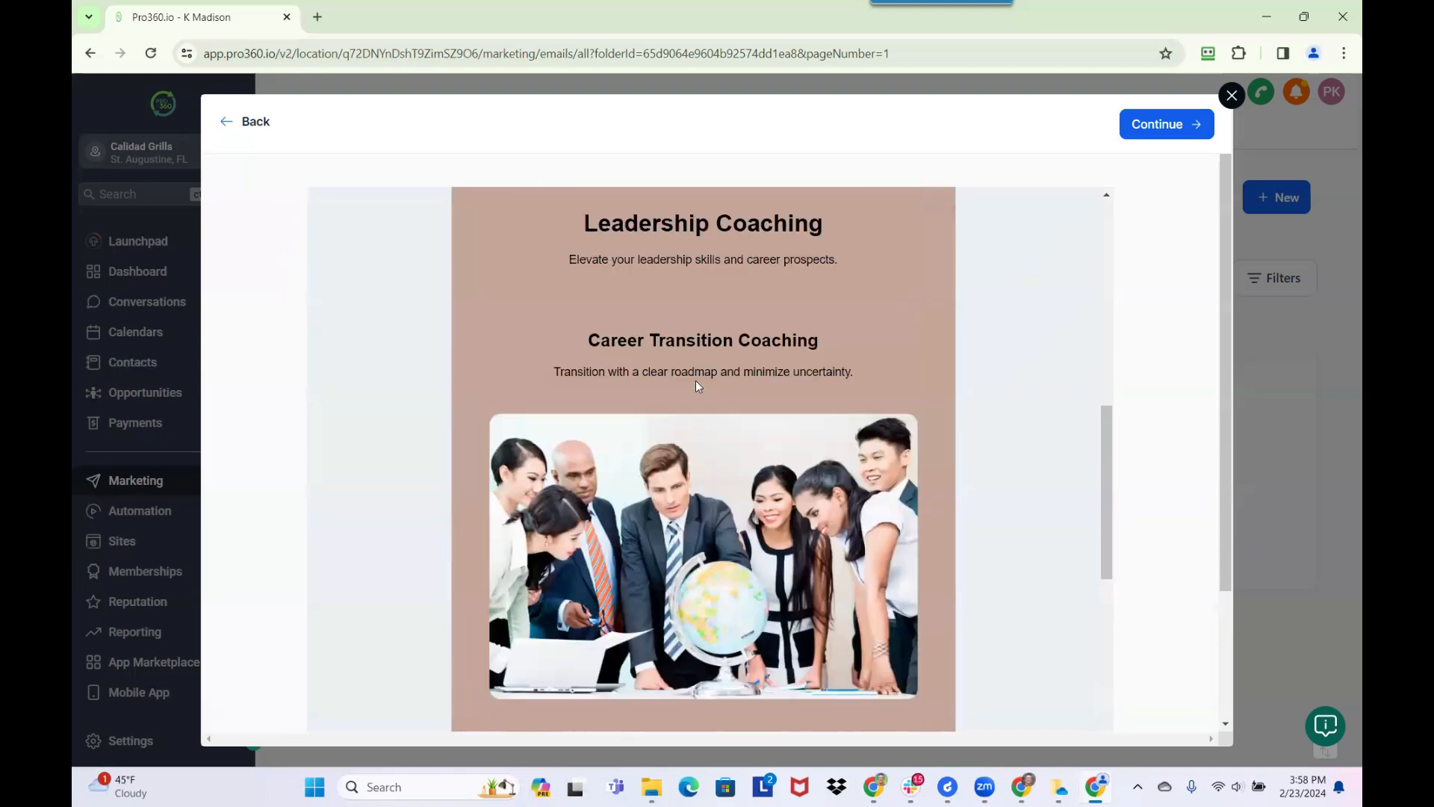
{"action": "scroll", "coordinate": [679, 413], "scroll_direction": "up", "scroll_amount": 1}
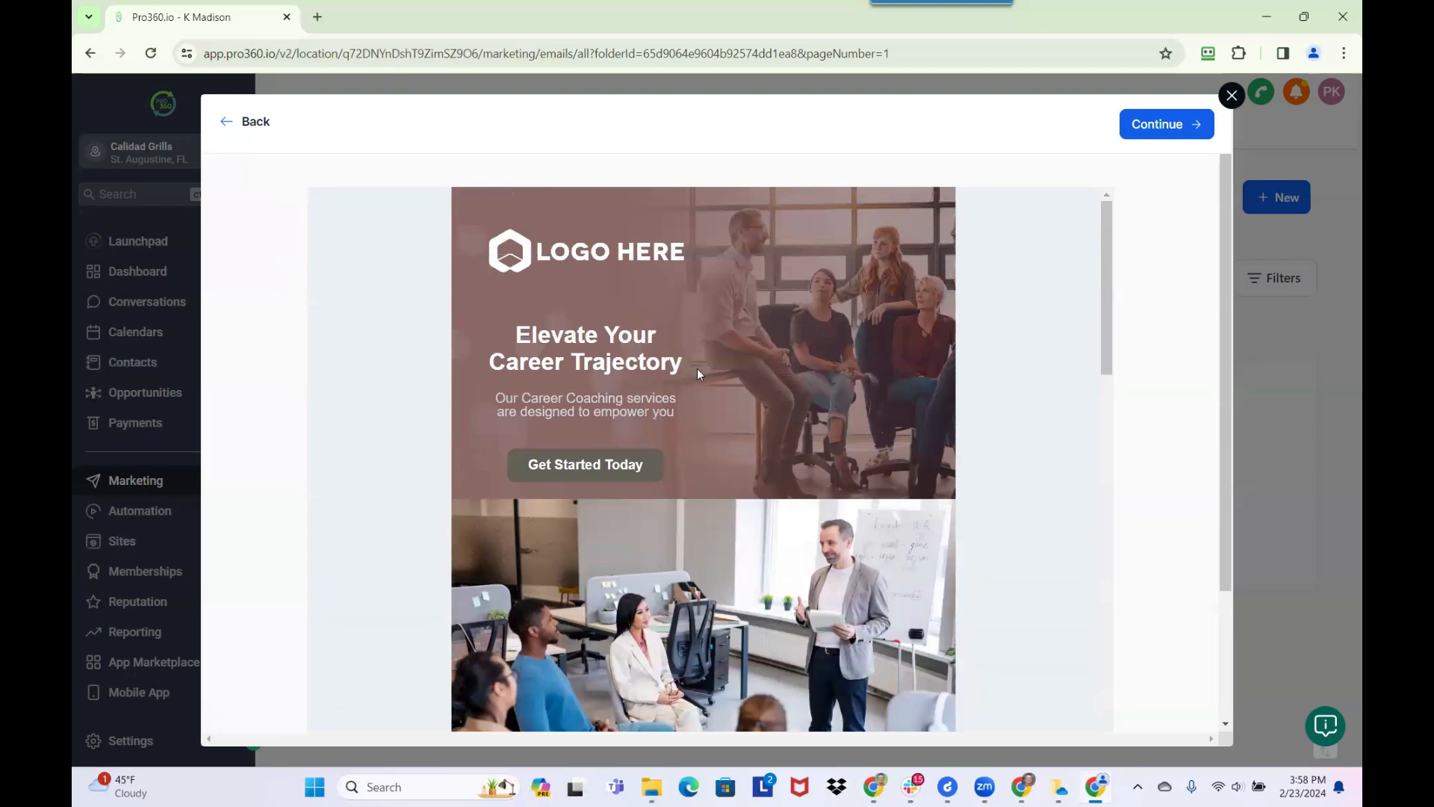
{"action": "scroll", "coordinate": [732, 526], "scroll_direction": "down", "scroll_amount": 5}
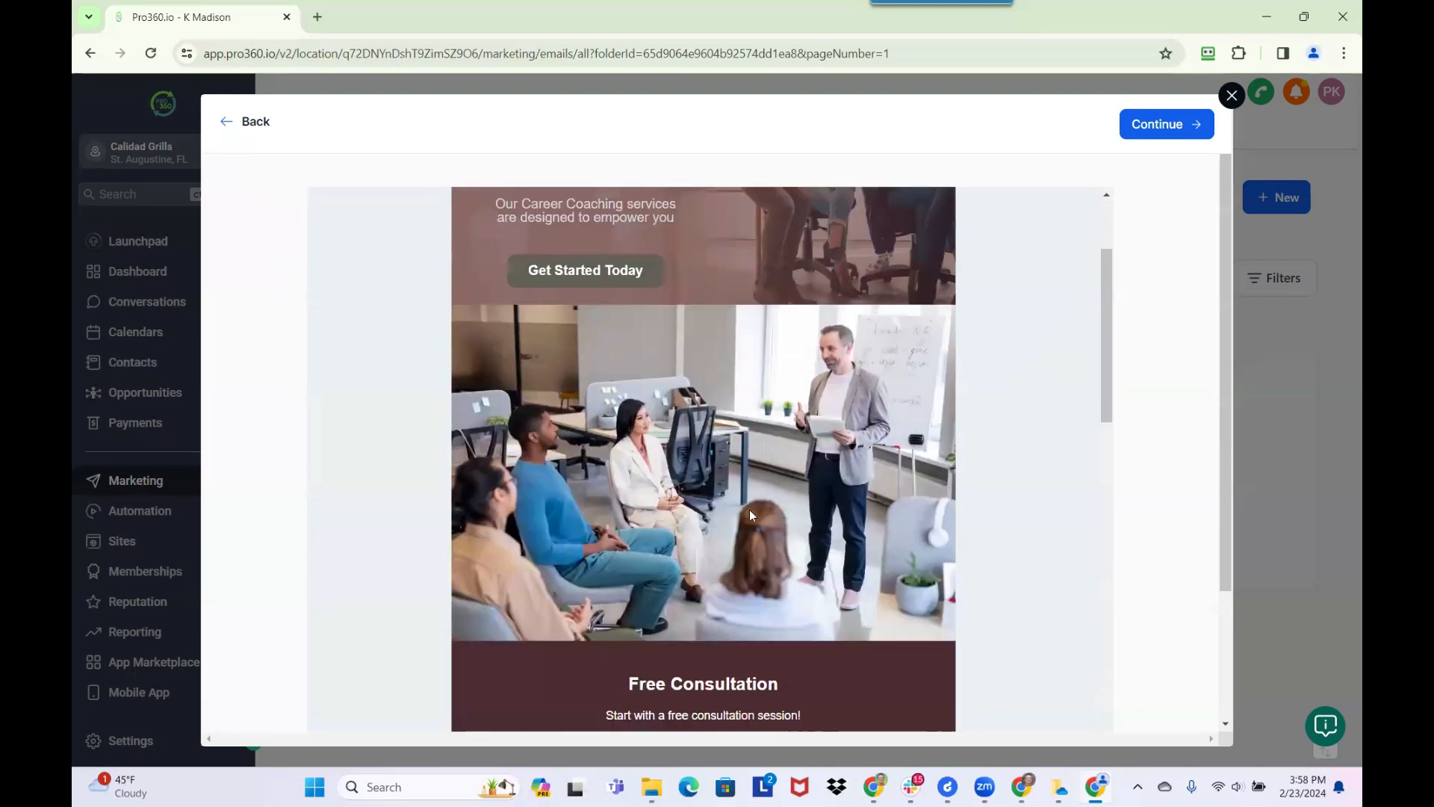
{"action": "scroll", "coordinate": [707, 536], "scroll_direction": "down", "scroll_amount": 4}
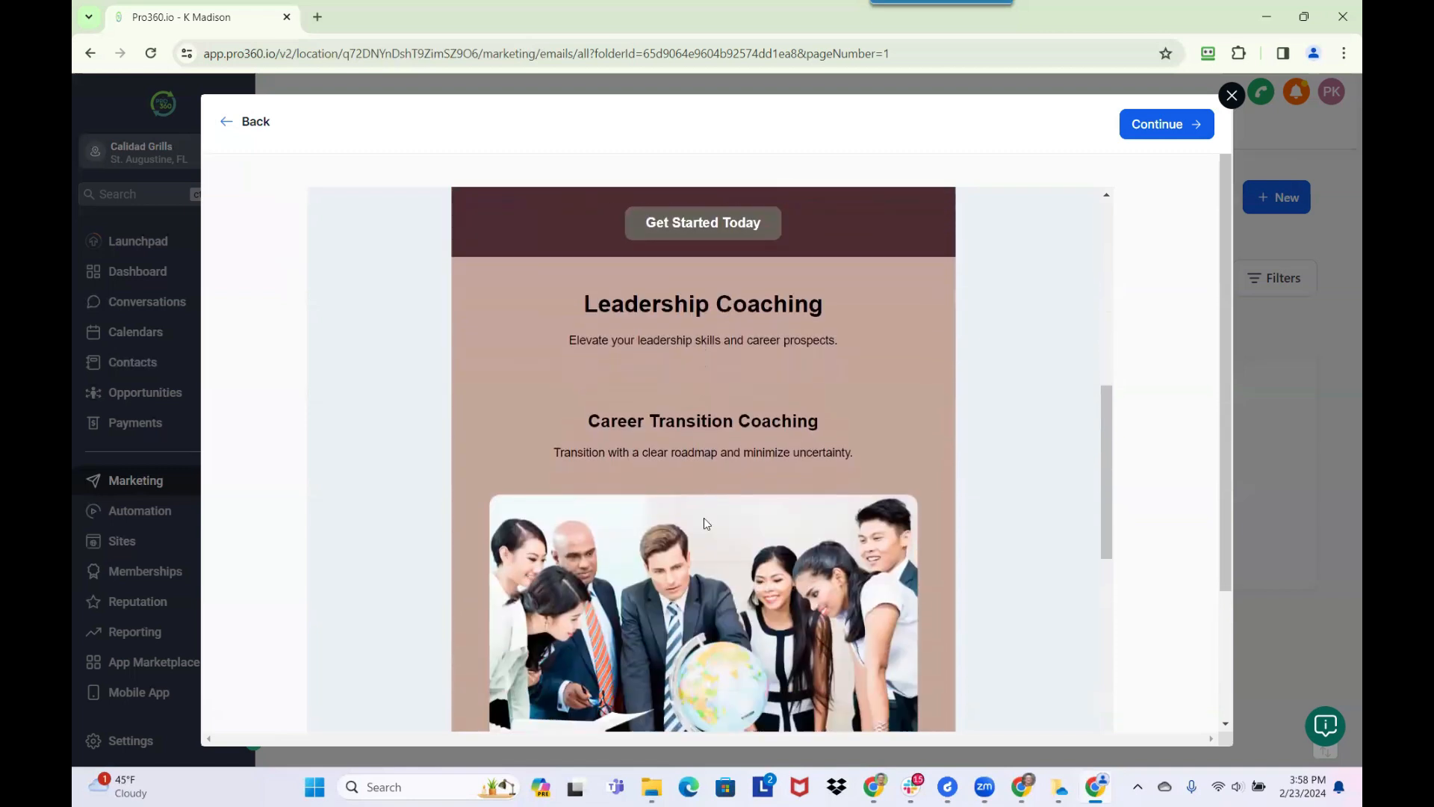
{"action": "left_click", "coordinate": [256, 122]}
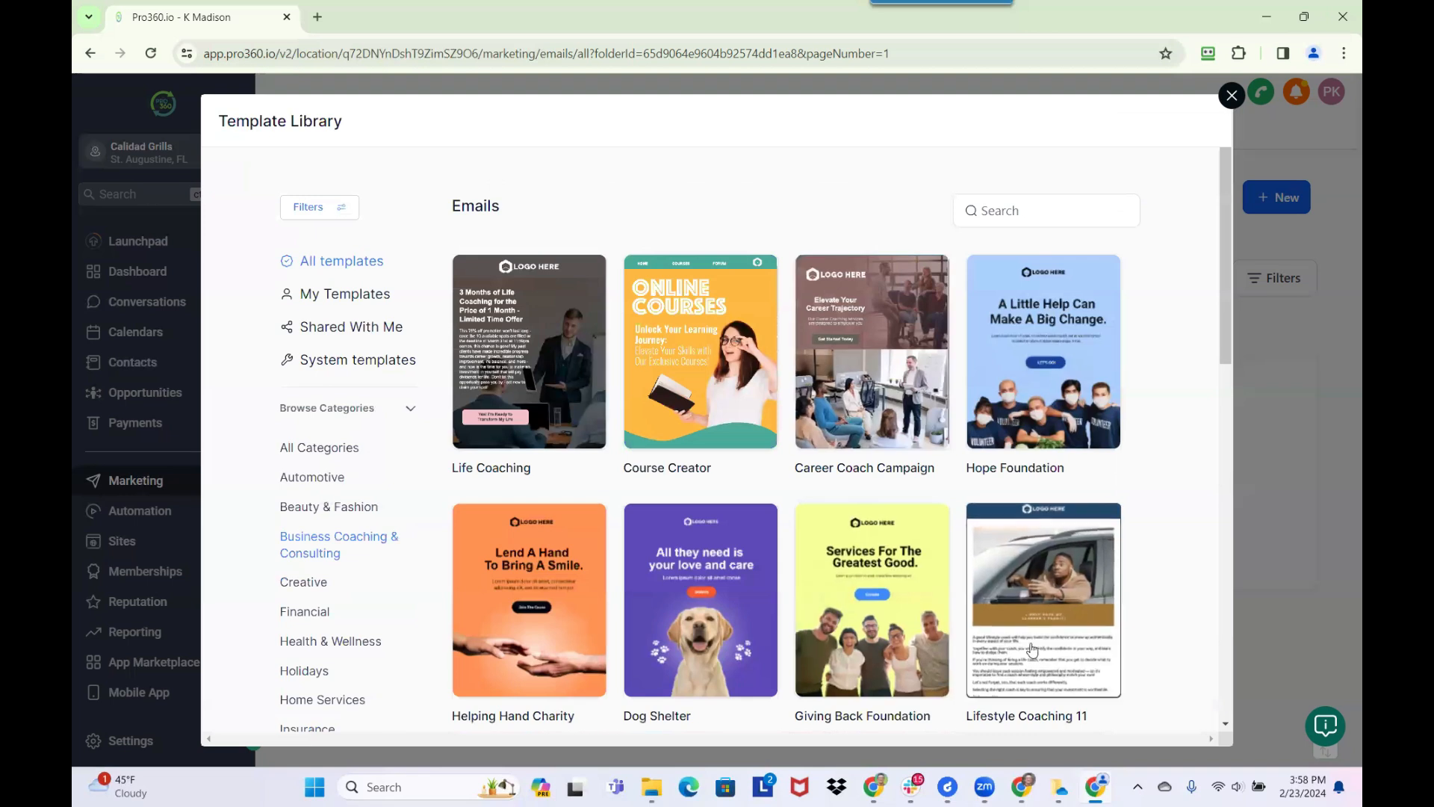
Preview the Lifestyle Coaching 3 template in the library and continue with it in the email builder
{"action": "scroll", "coordinate": [1032, 648], "scroll_direction": "down", "scroll_amount": 7}
{"action": "scroll", "coordinate": [1035, 627], "scroll_direction": "down", "scroll_amount": 5}
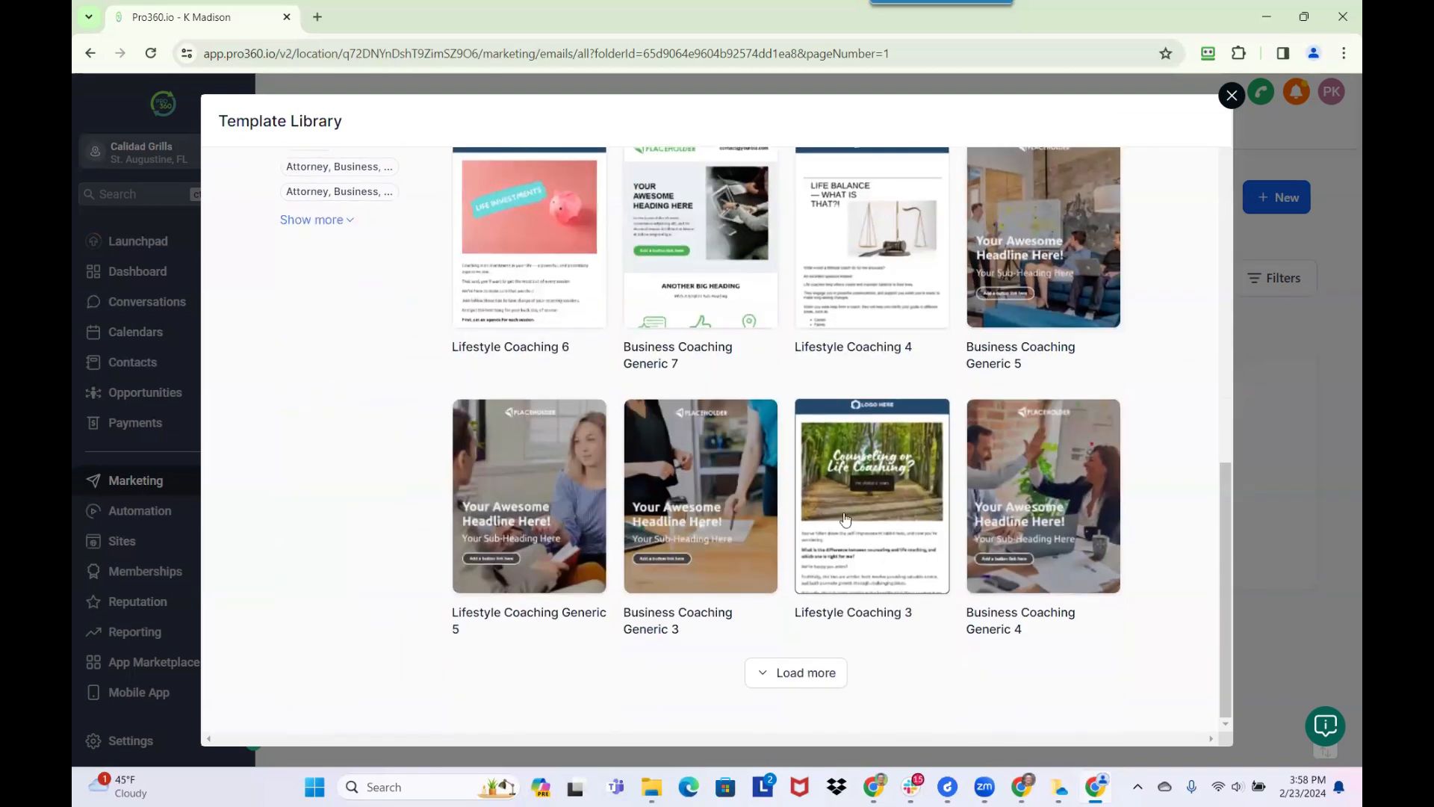
{"action": "mouse_move", "coordinate": [859, 534]}
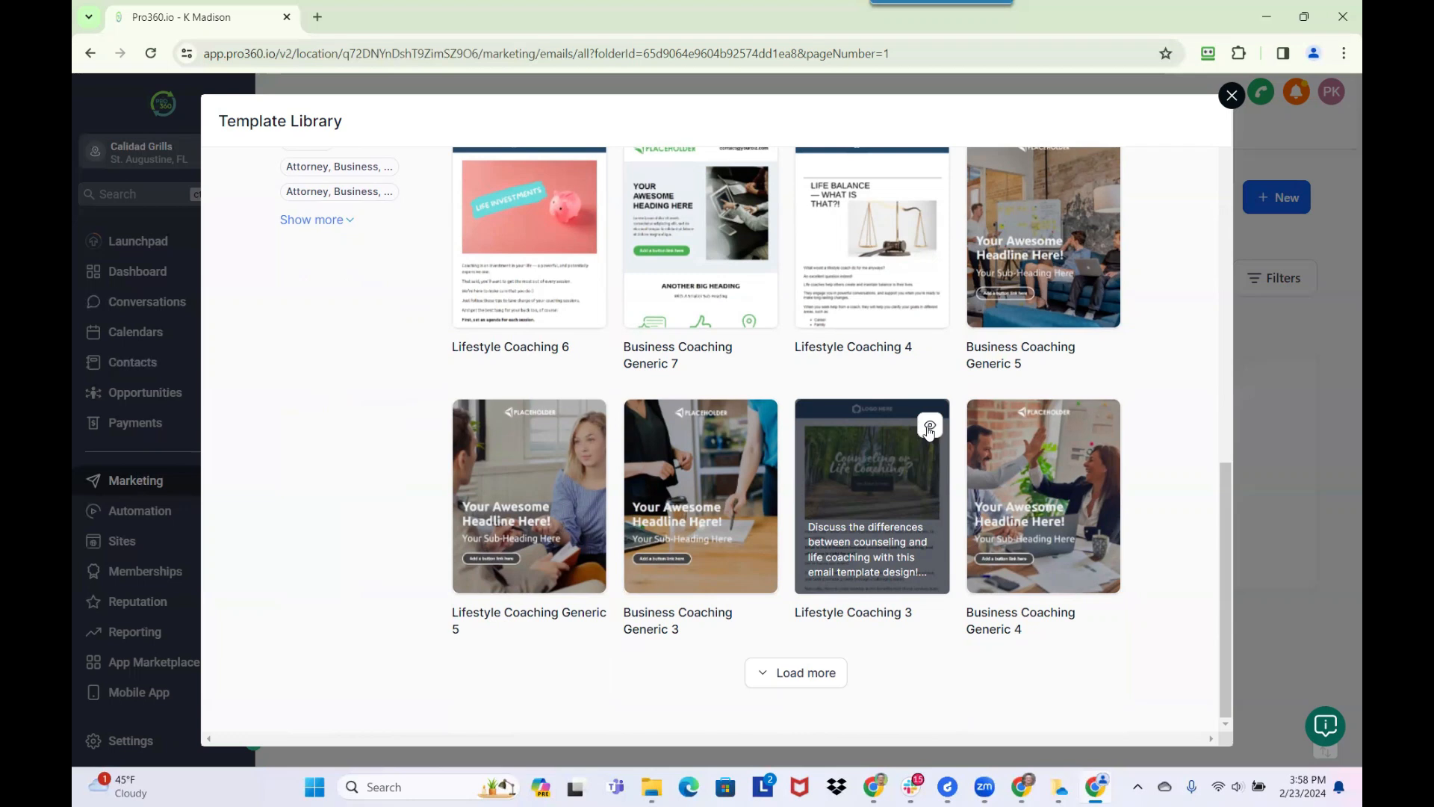
{"action": "left_click", "coordinate": [929, 428]}
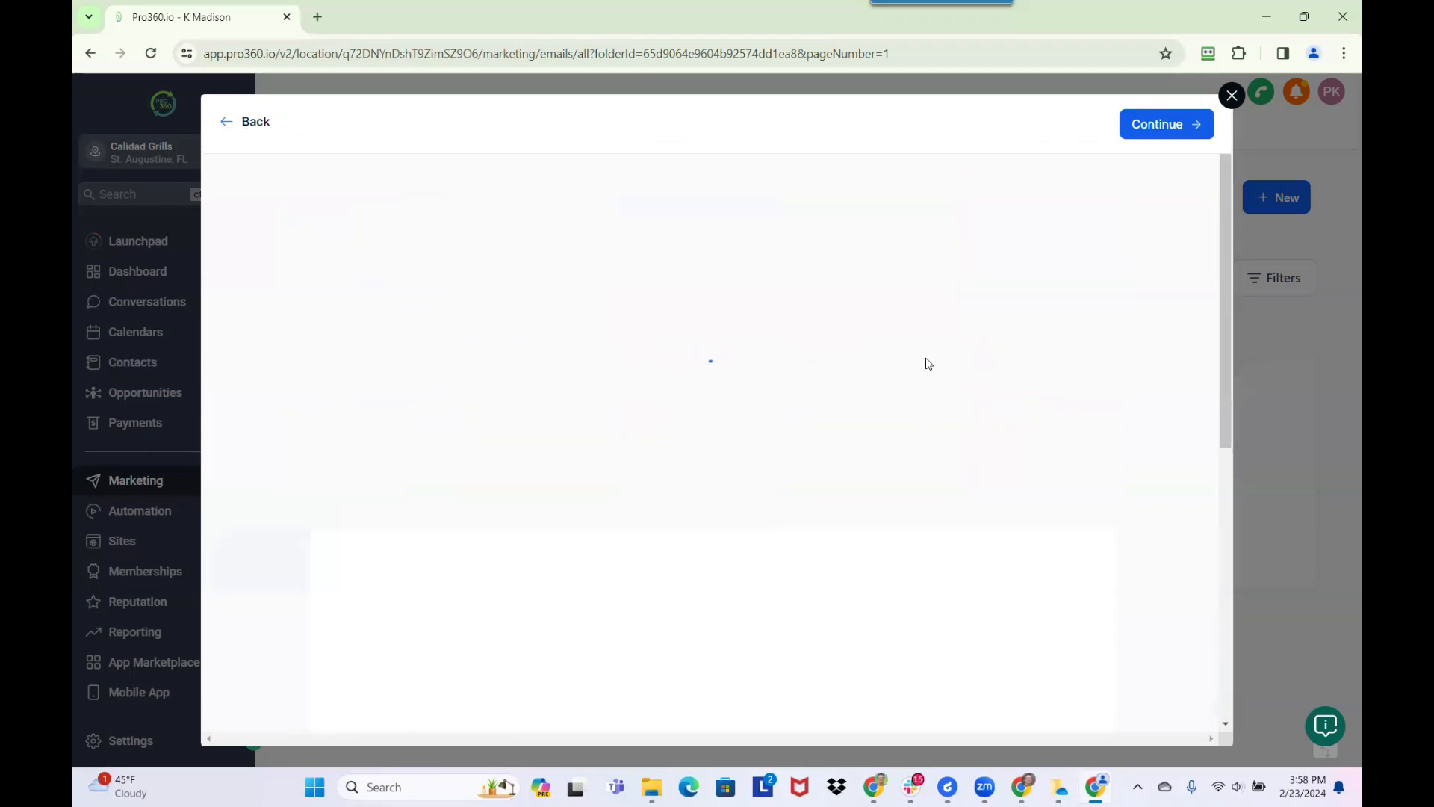
{"action": "left_click", "coordinate": [1162, 125]}
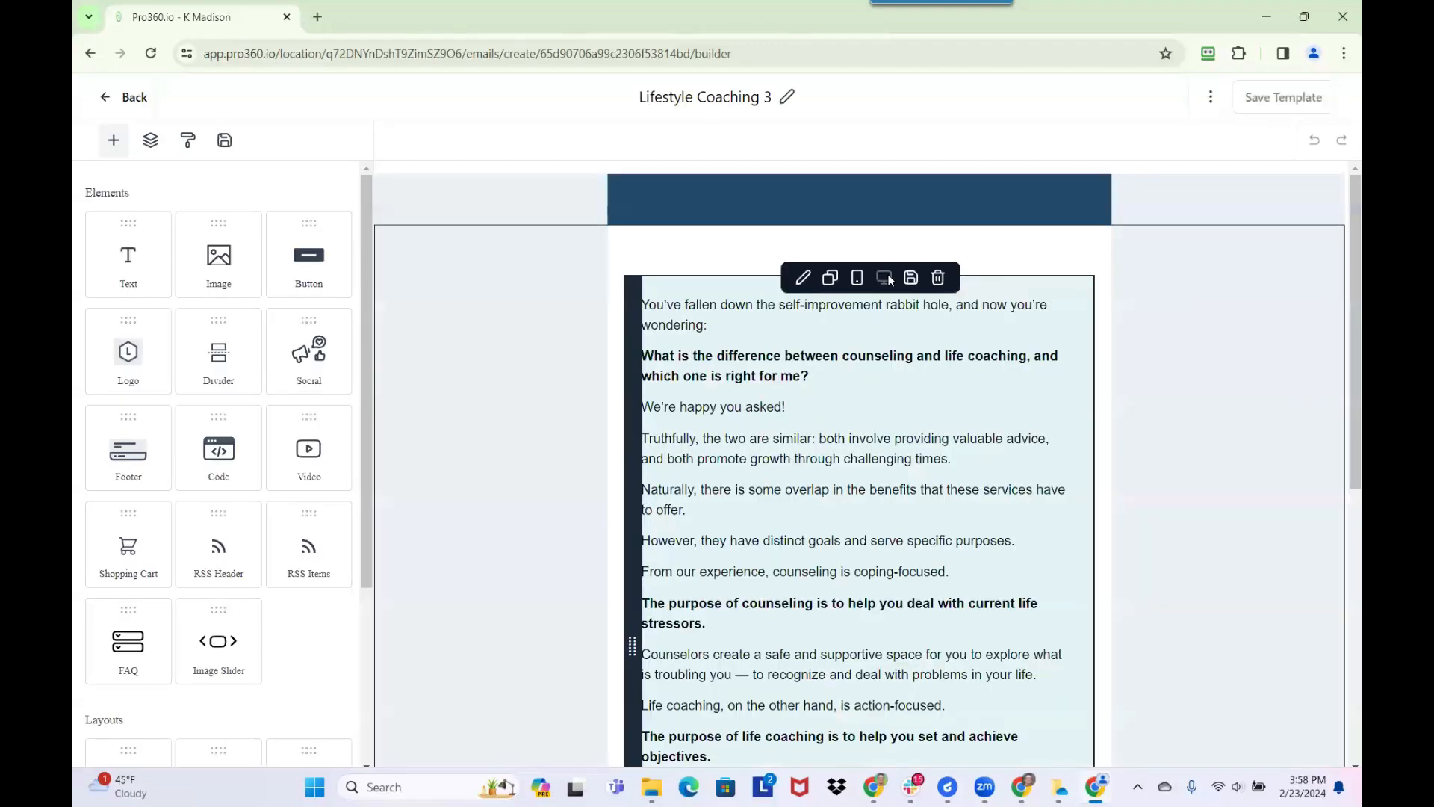
Rename the email template as Calidad Club
{"action": "left_click", "coordinate": [778, 98]}
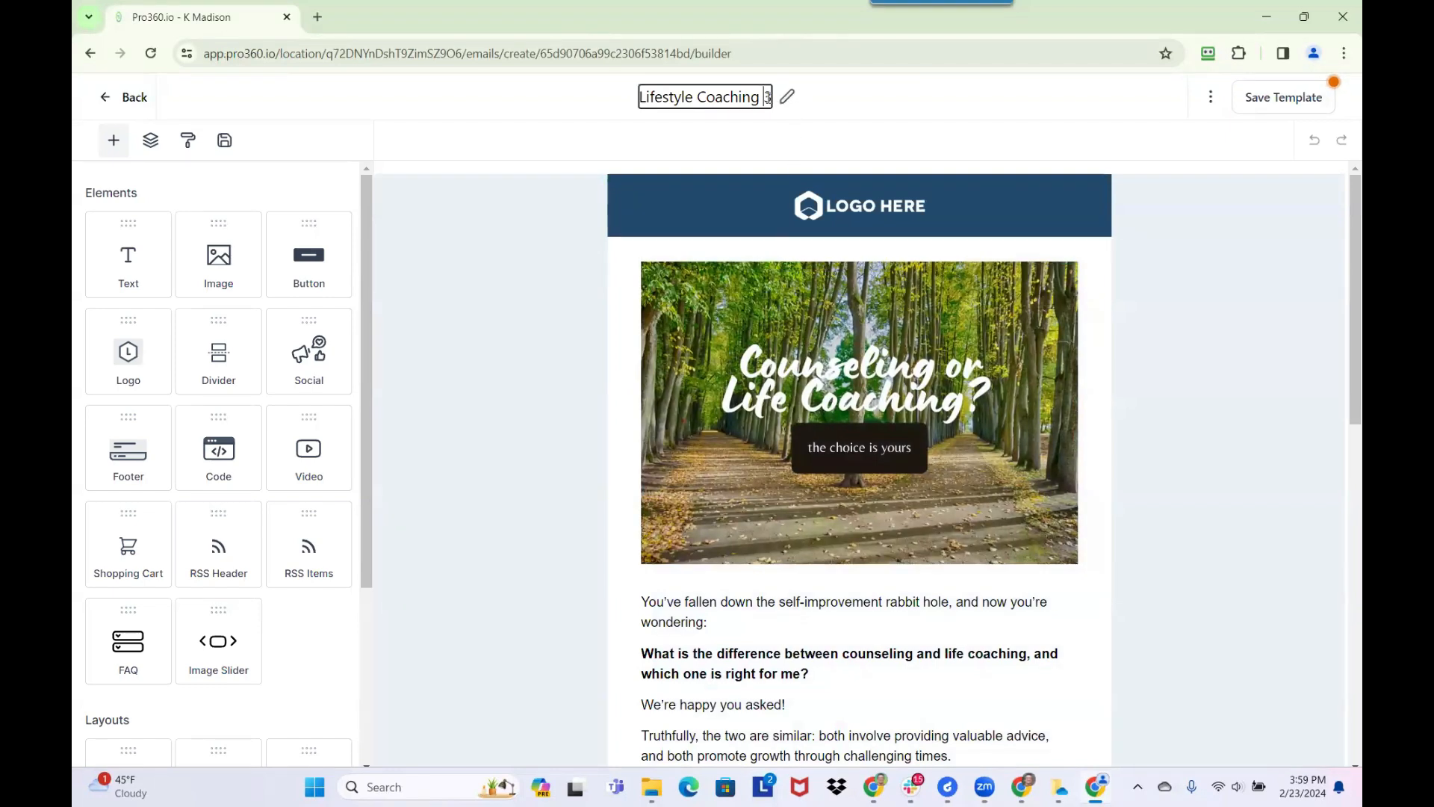
{"action": "triple_click", "coordinate": [767, 97]}
{"action": "type", "text": "Ca"}
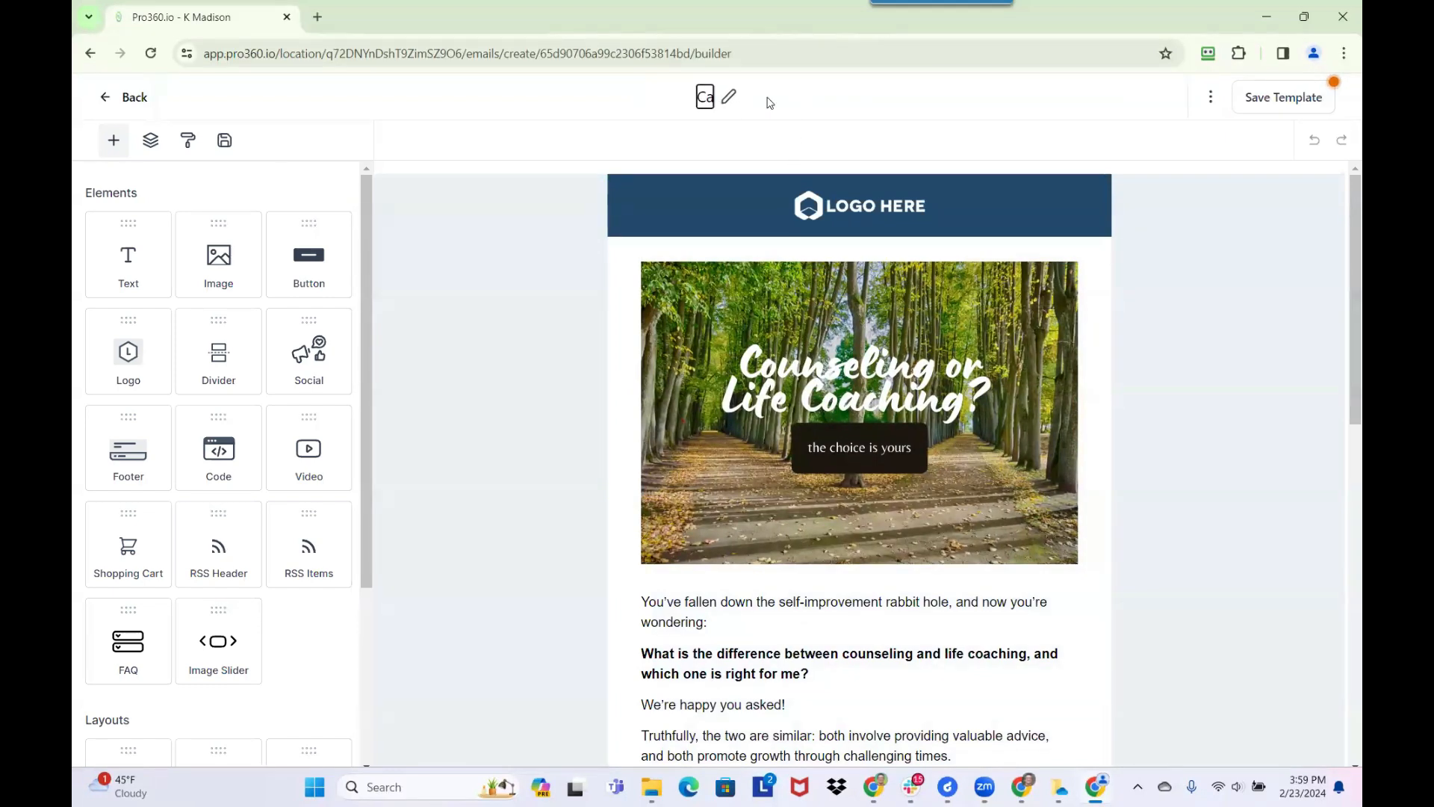
{"action": "type", "text": "lend"}
{"action": "key", "text": "BackSpace"}
{"action": "type", "text": "idad Gr"}
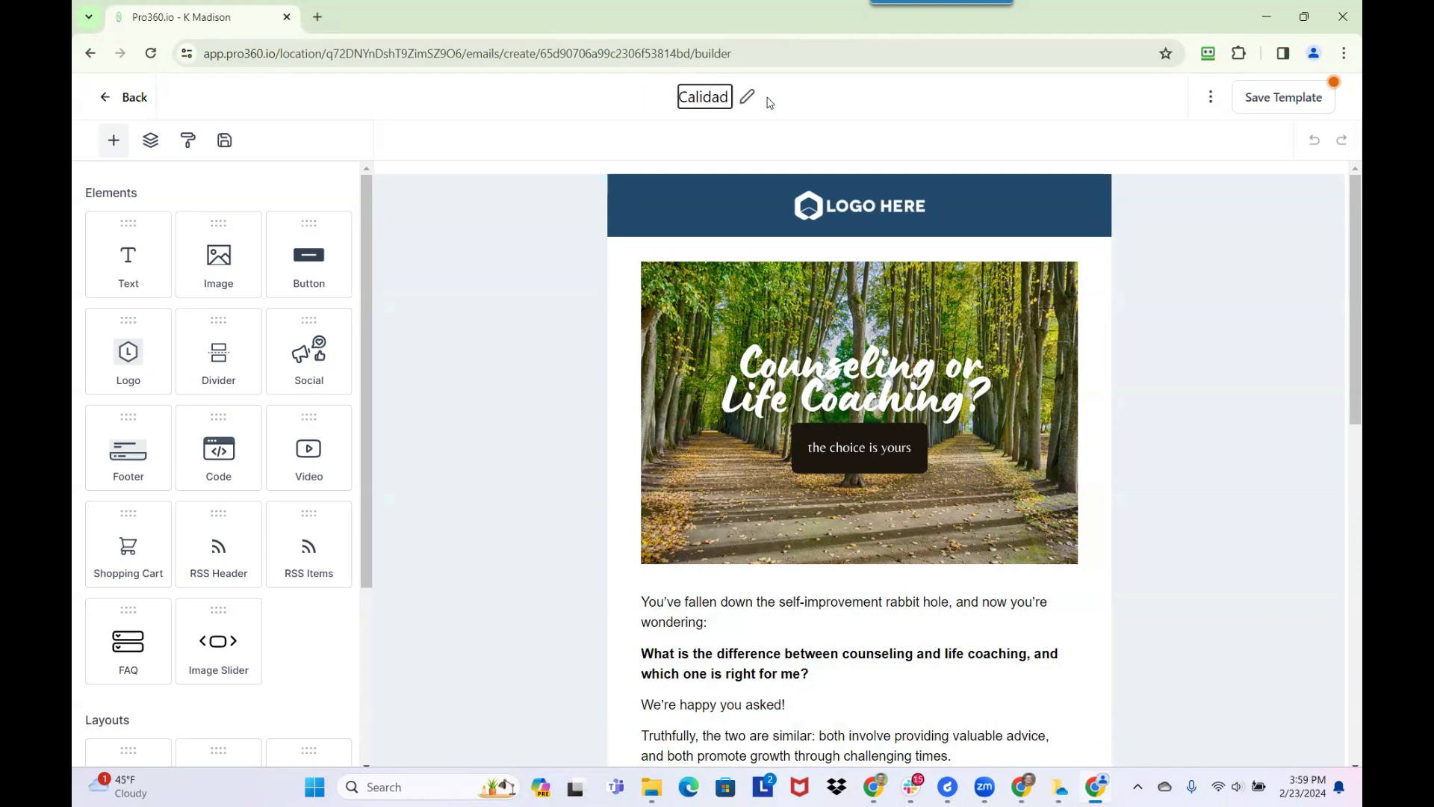
{"action": "key", "text": "BackSpace"}
{"action": "key", "text": "BackSpace"}
{"action": "type", "text": "Club"}
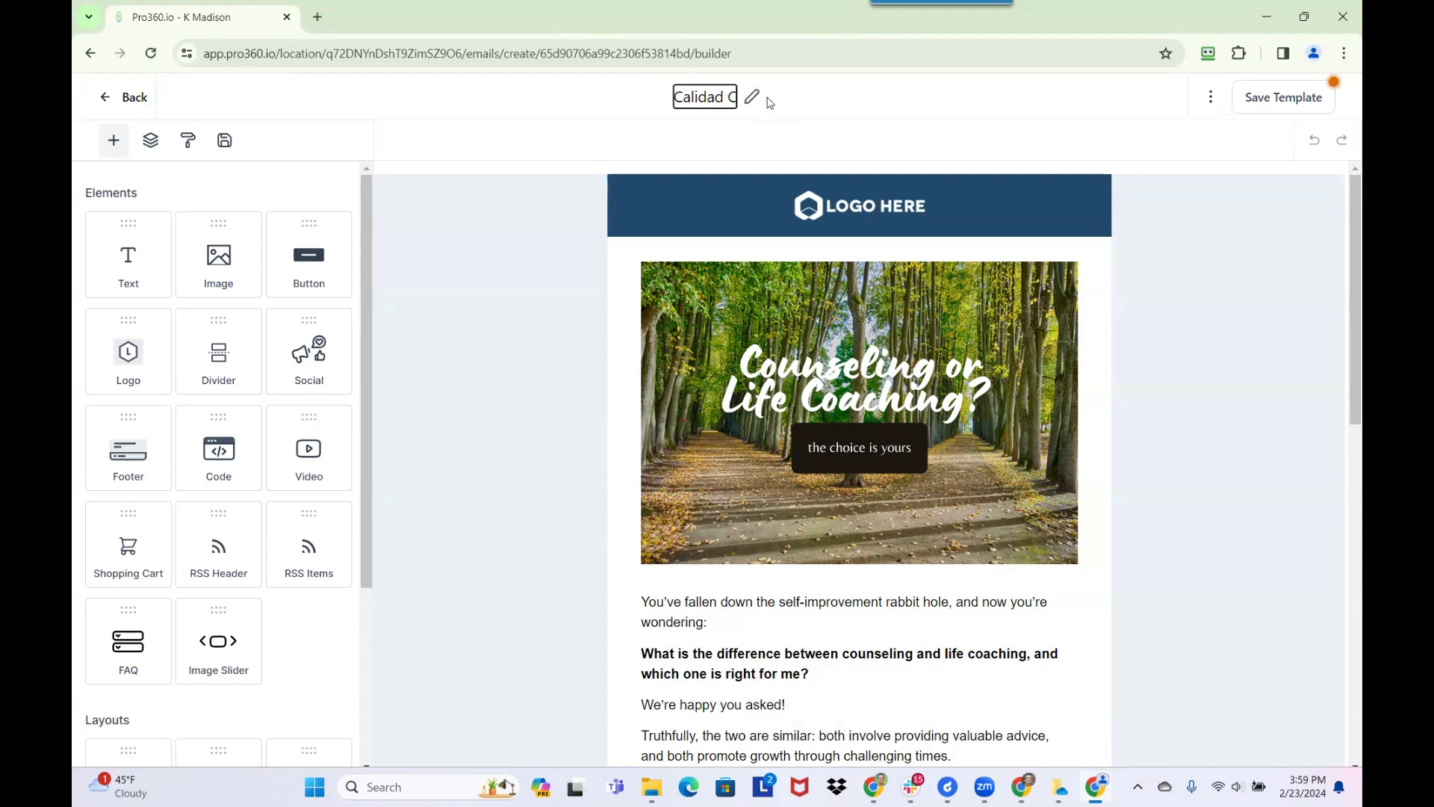
Examine the available elements and layouts, and review the template's sections from the header image to the footer
{"action": "mouse_move", "coordinate": [833, 257]}
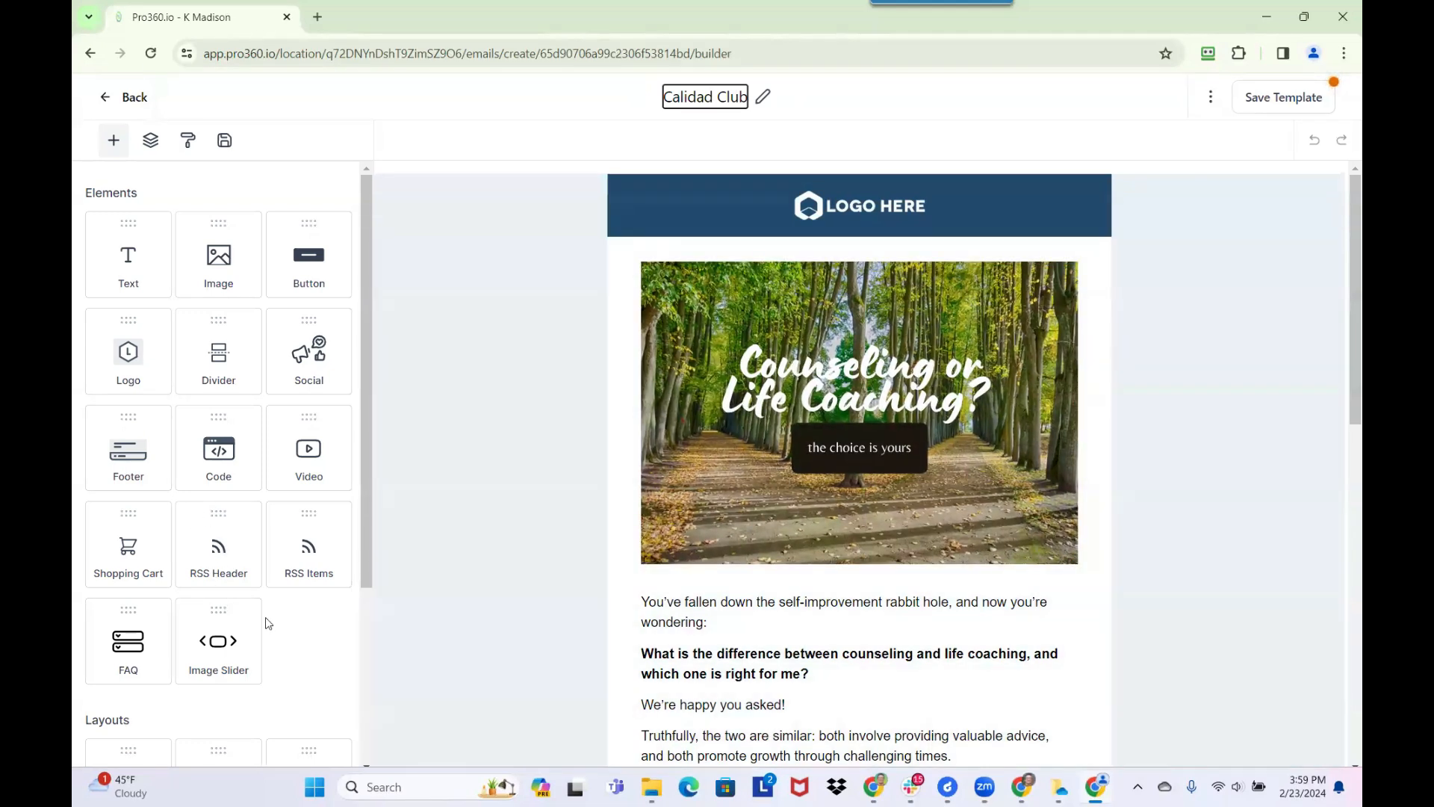
{"action": "scroll", "coordinate": [251, 592], "scroll_direction": "down", "scroll_amount": 3}
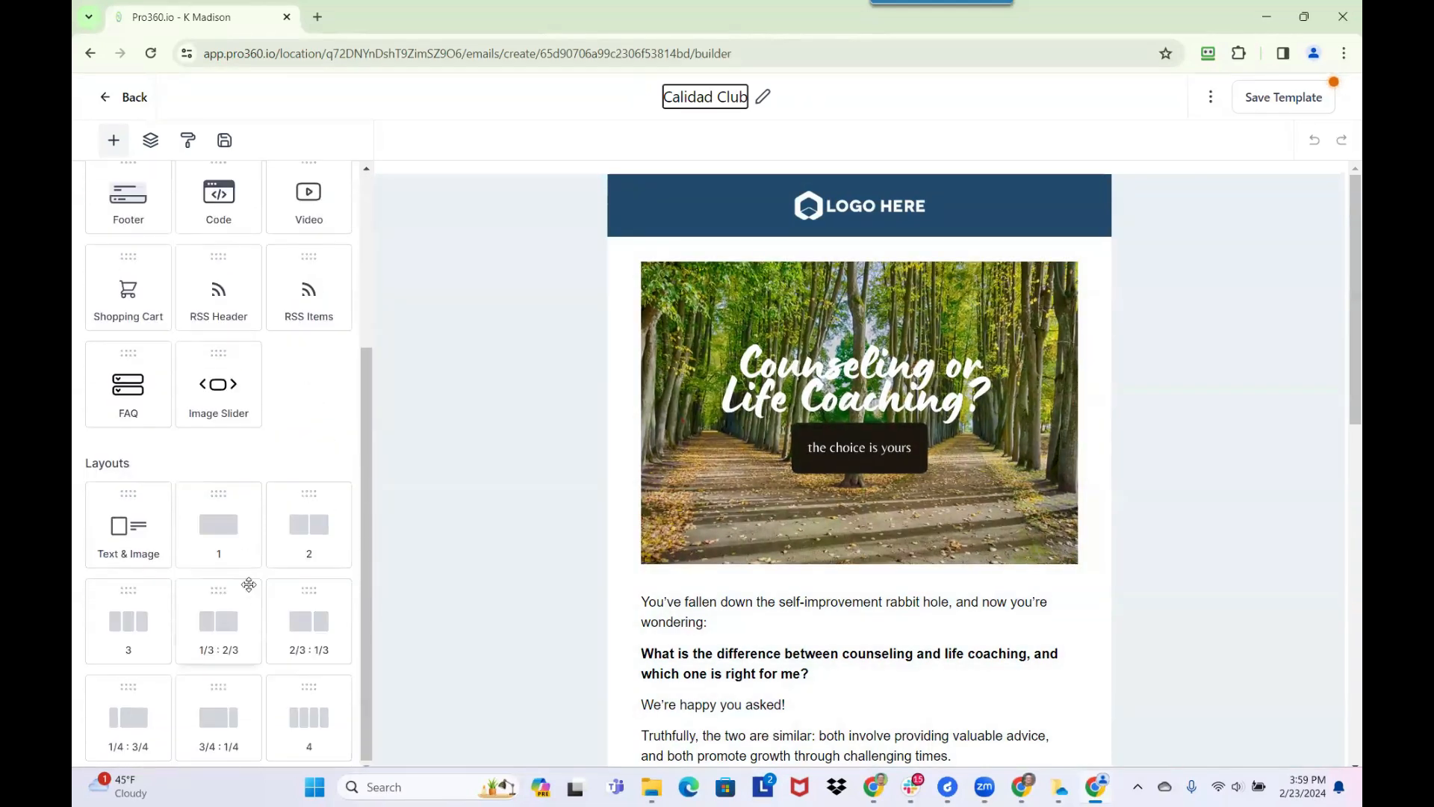
{"action": "scroll", "coordinate": [248, 584], "scroll_direction": "up", "scroll_amount": 3}
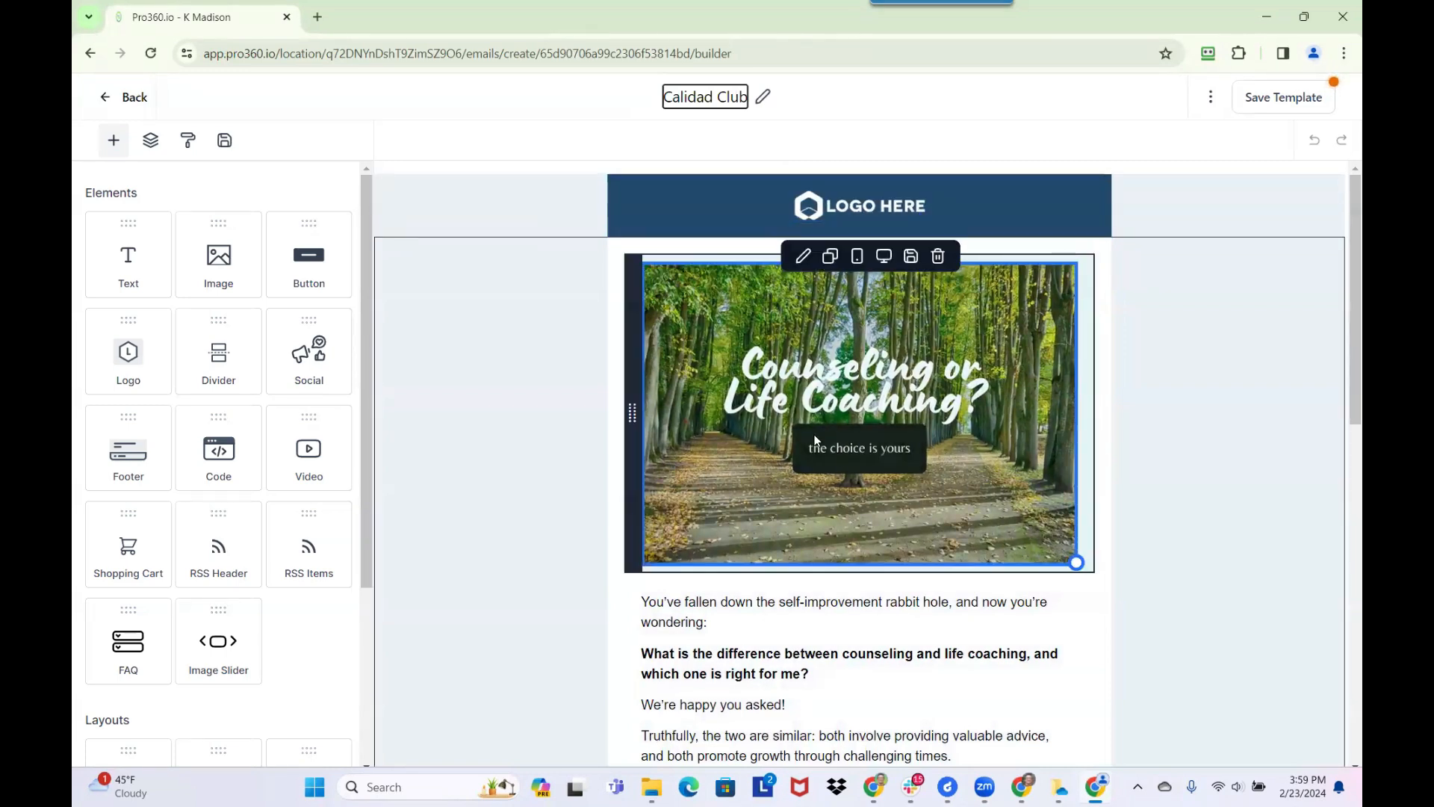
{"action": "scroll", "coordinate": [815, 441], "scroll_direction": "down", "scroll_amount": 5}
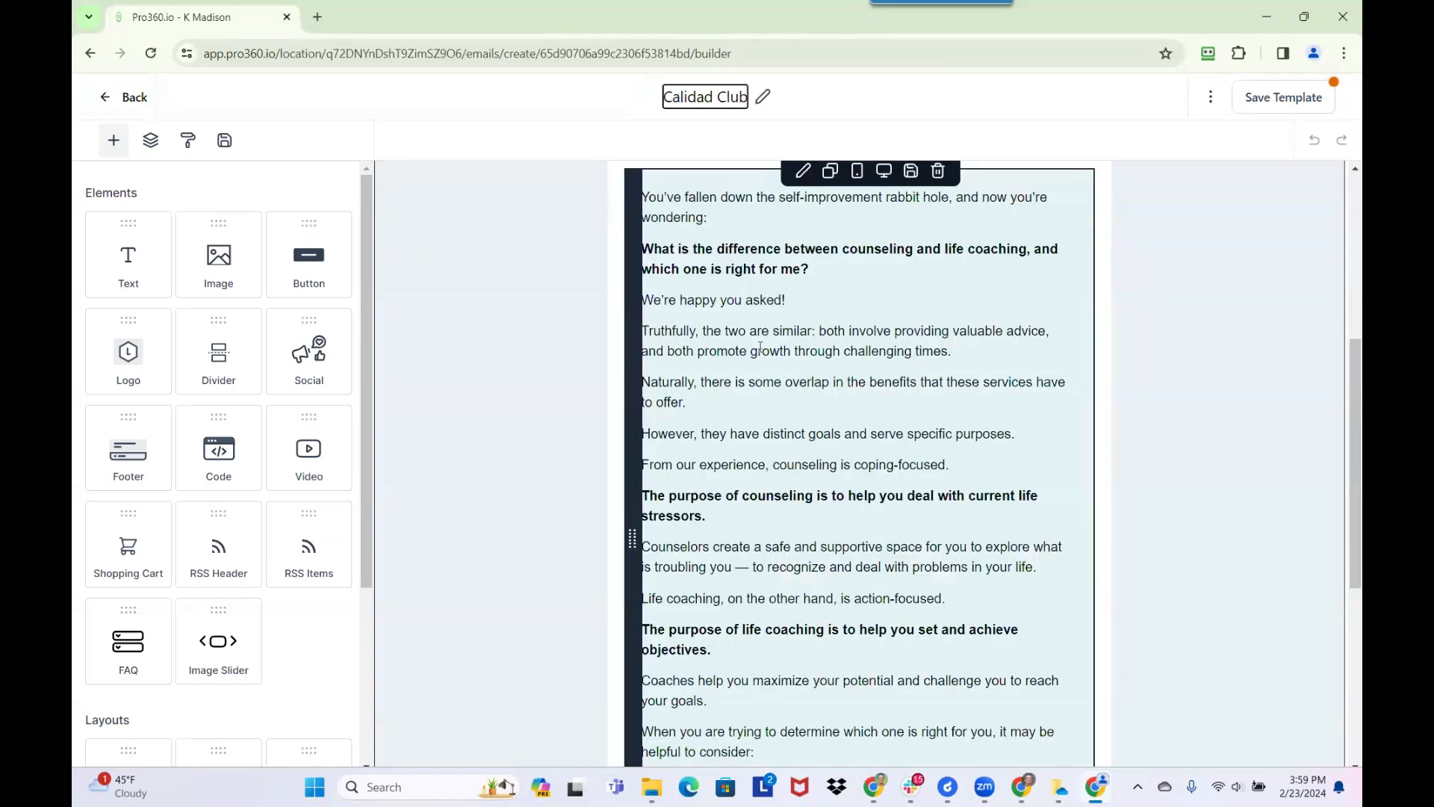
{"action": "scroll", "coordinate": [761, 347], "scroll_direction": "down", "scroll_amount": 1}
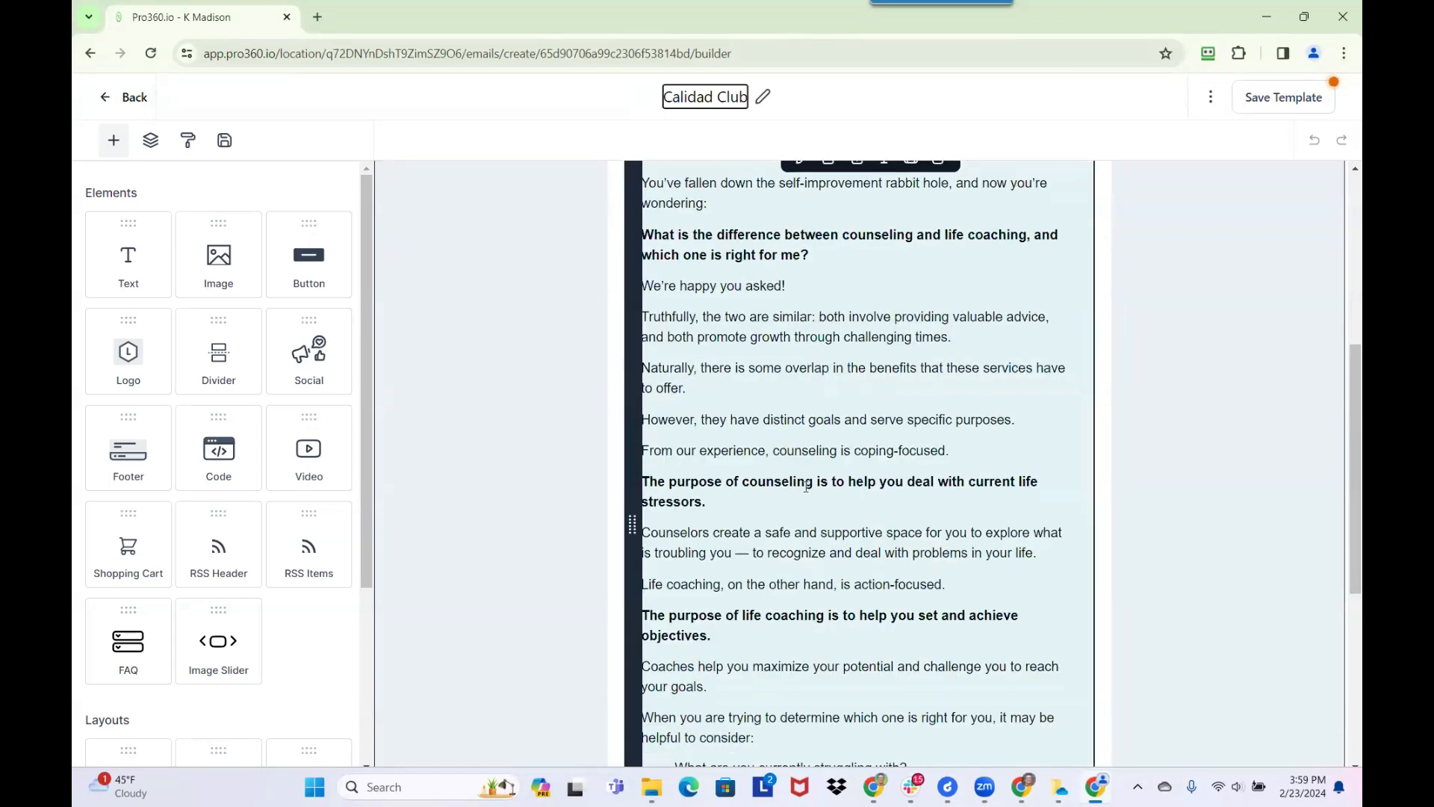
{"action": "scroll", "coordinate": [806, 486], "scroll_direction": "down", "scroll_amount": 5}
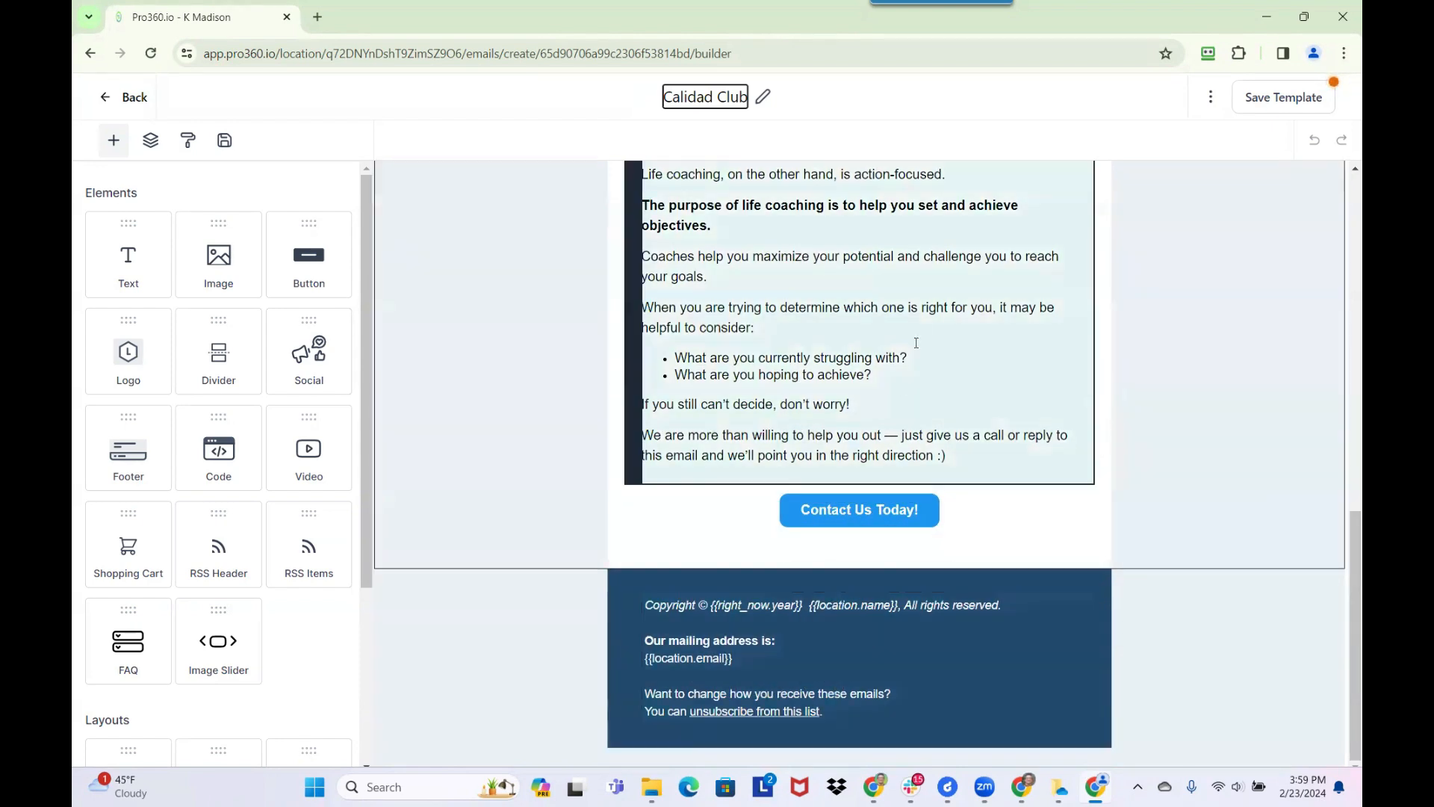
{"action": "scroll", "coordinate": [628, 352], "scroll_direction": "up", "scroll_amount": 9}
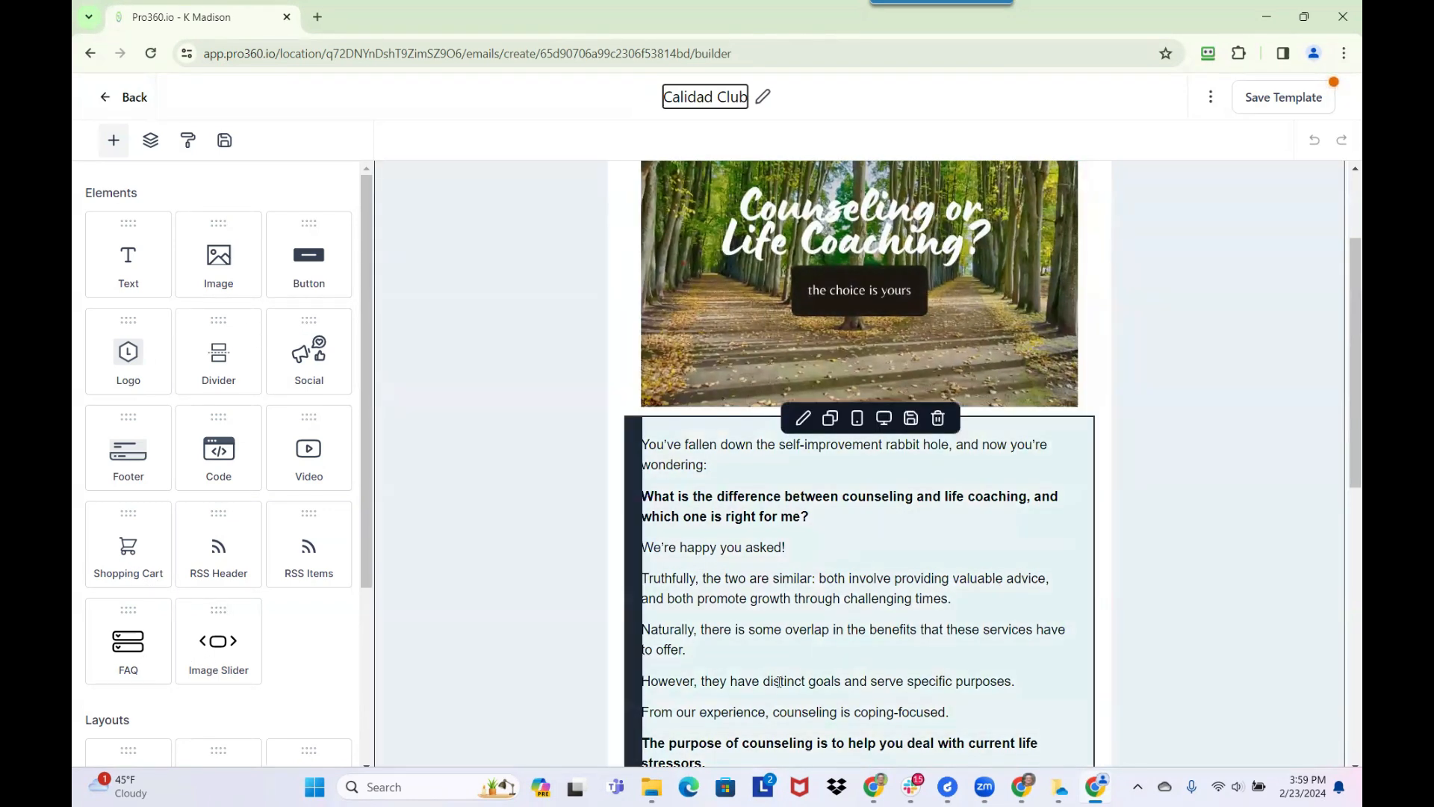
{"action": "left_click", "coordinate": [835, 294]}
{"action": "scroll", "coordinate": [835, 294], "scroll_direction": "up", "scroll_amount": 2}
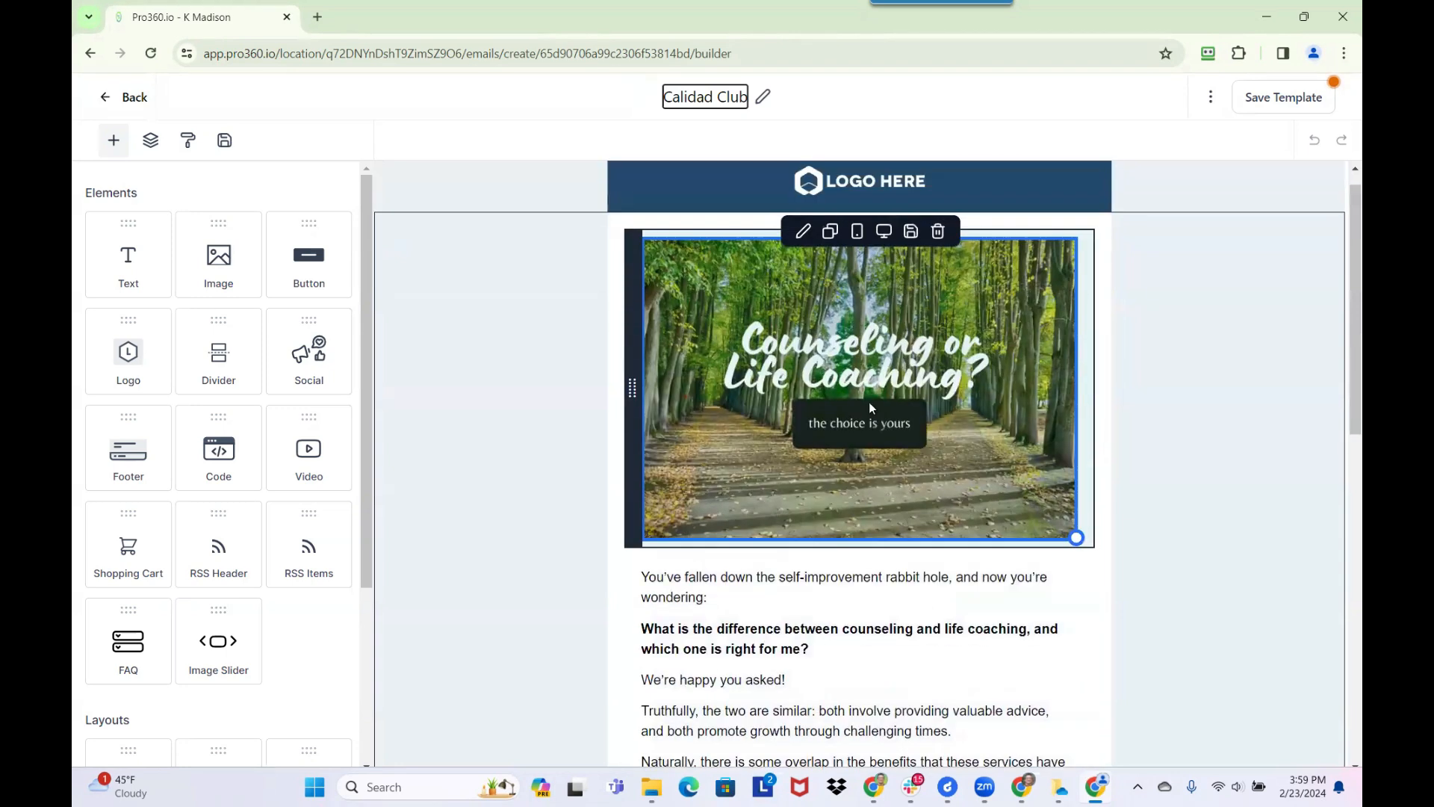
{"action": "scroll", "coordinate": [897, 581], "scroll_direction": "down", "scroll_amount": 6}
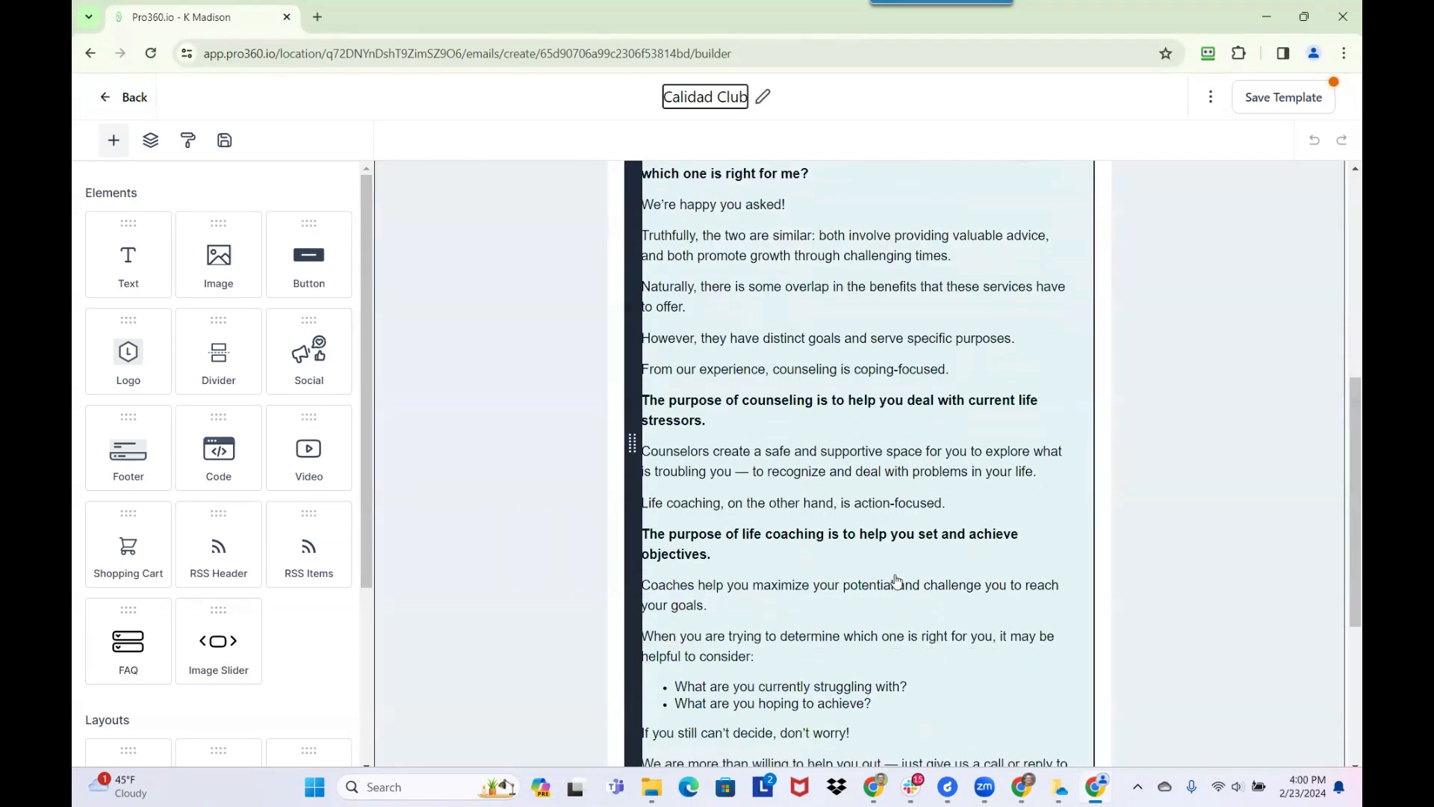
{"action": "scroll", "coordinate": [896, 581], "scroll_direction": "down", "scroll_amount": 5}
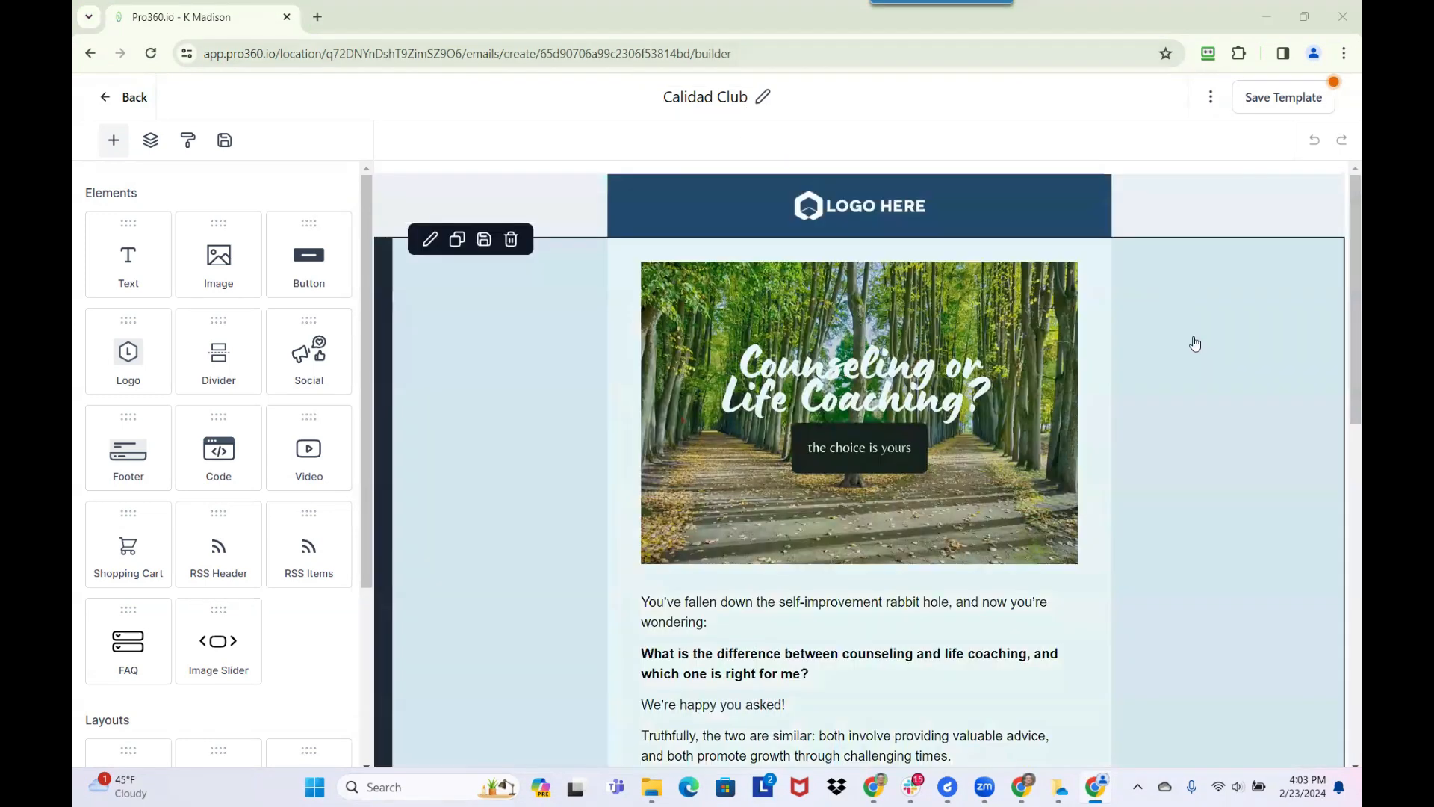
Remove the placeholder logo from the email header and open the media library to choose its replacement
{"action": "left_click", "coordinate": [887, 217]}
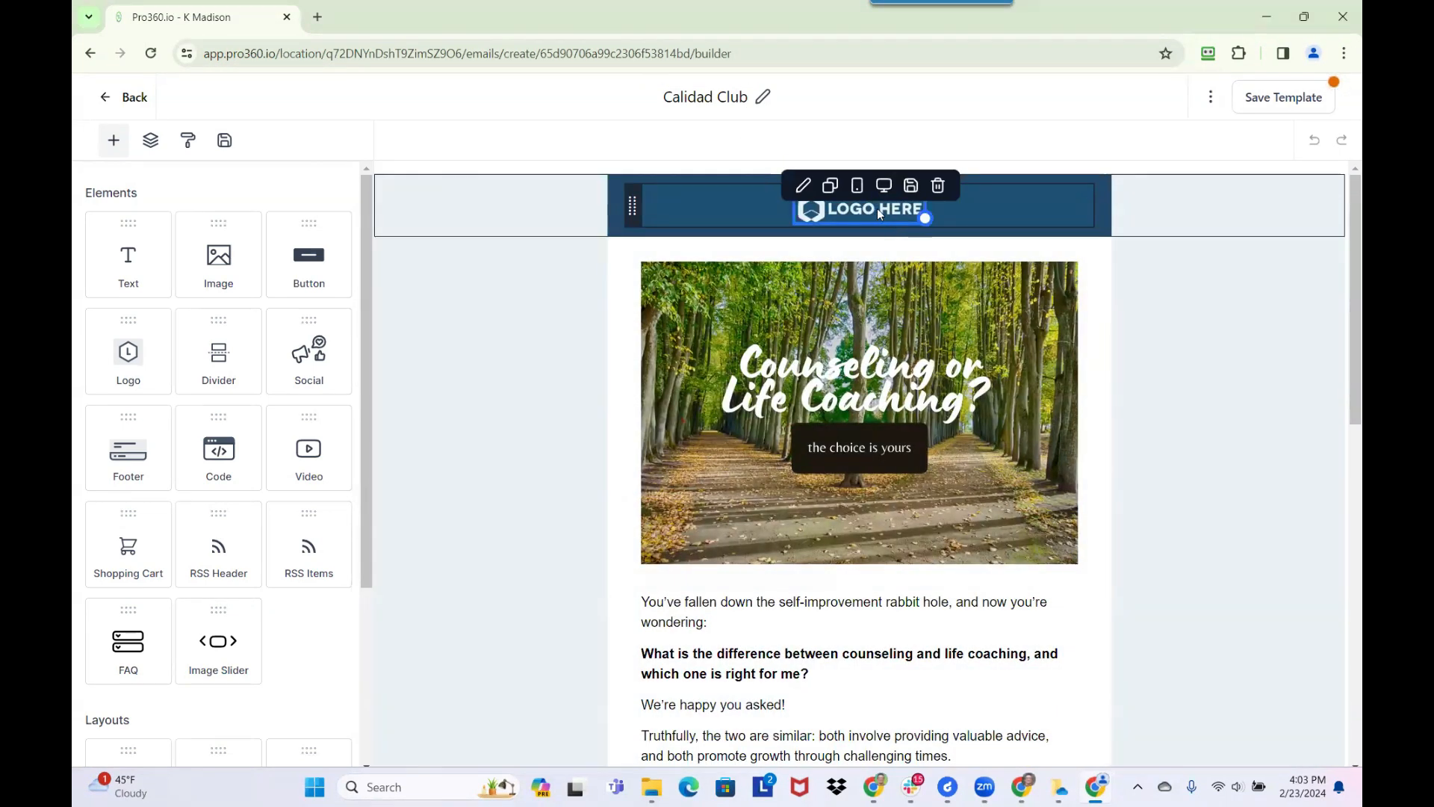
{"action": "left_click", "coordinate": [877, 209]}
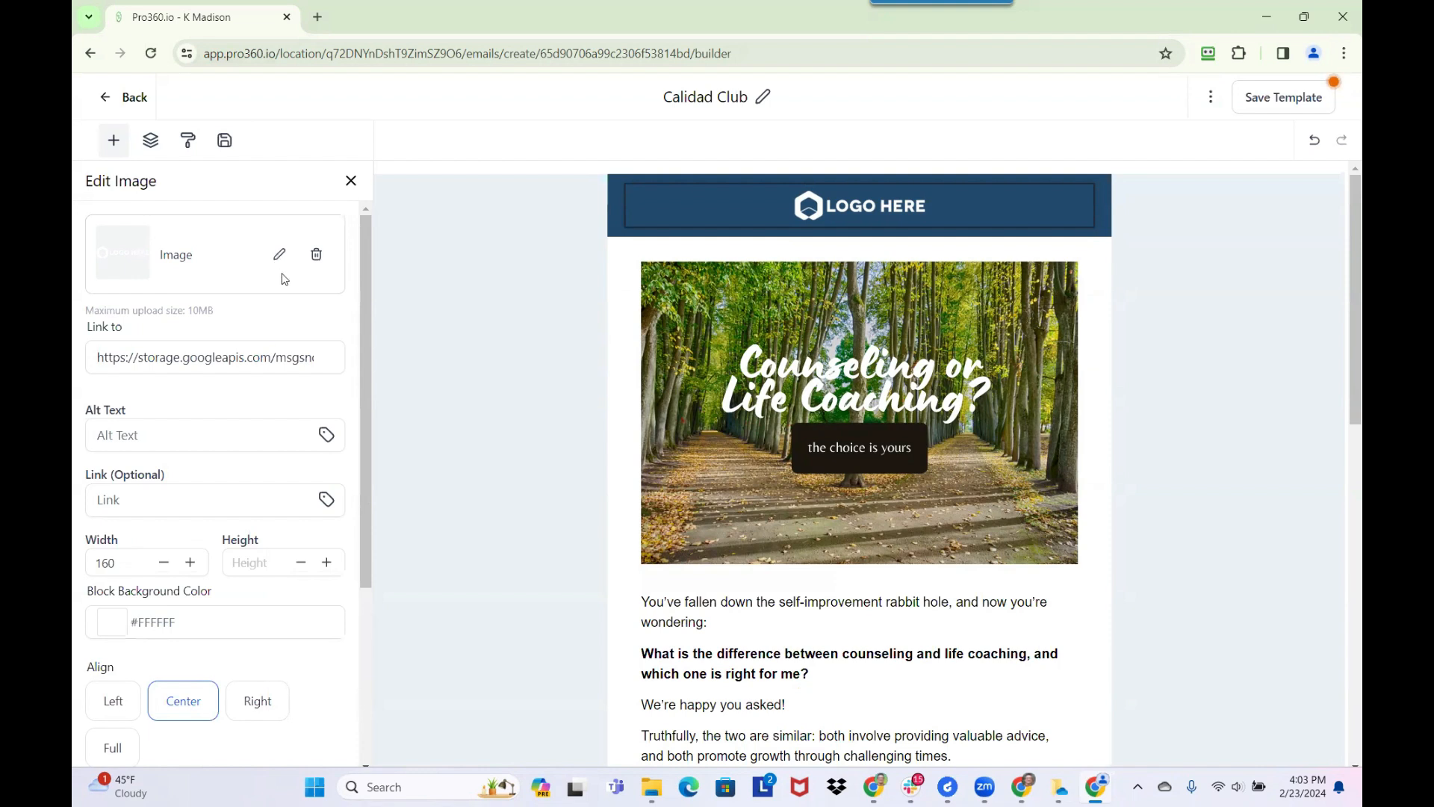
{"action": "left_click", "coordinate": [316, 258]}
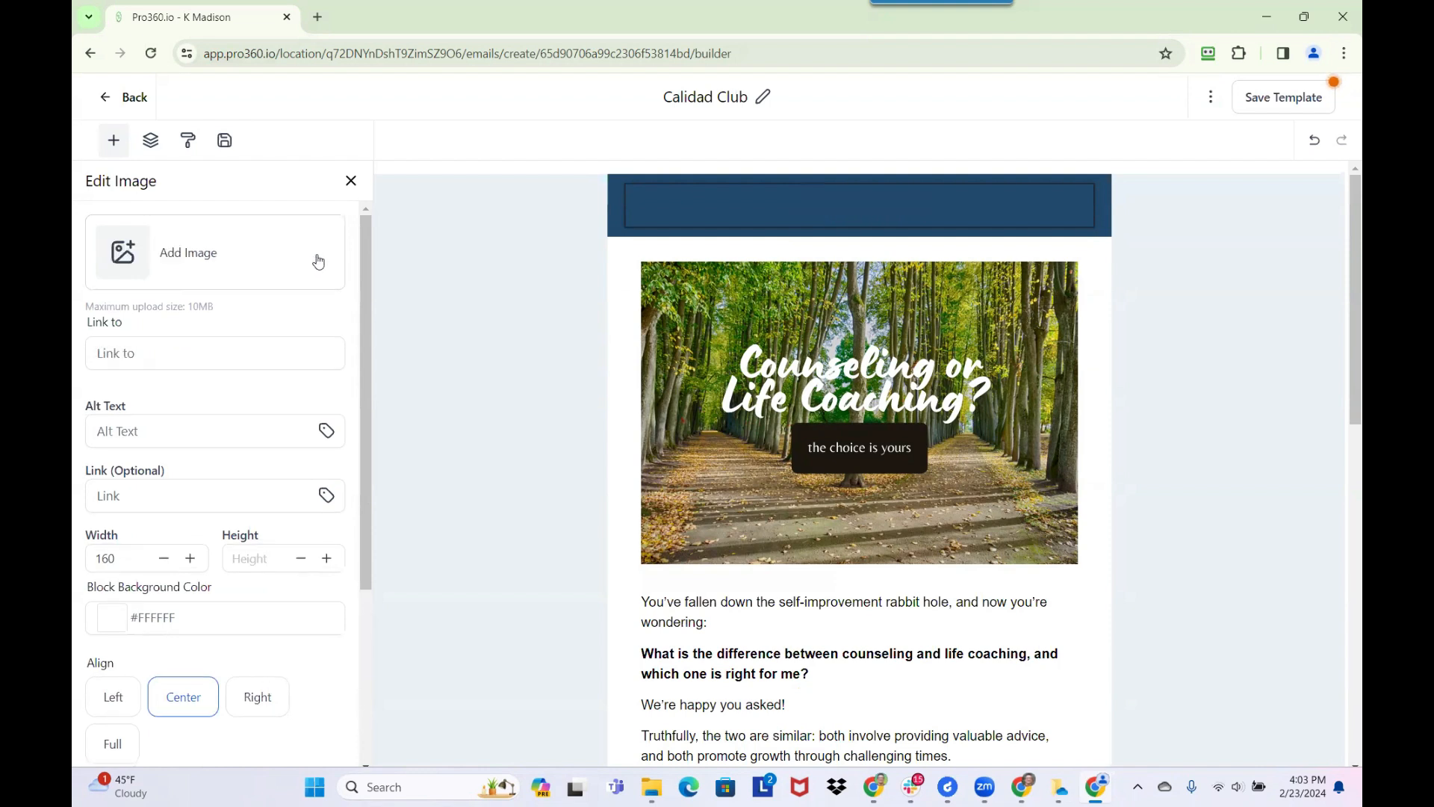
{"action": "left_click", "coordinate": [185, 268]}
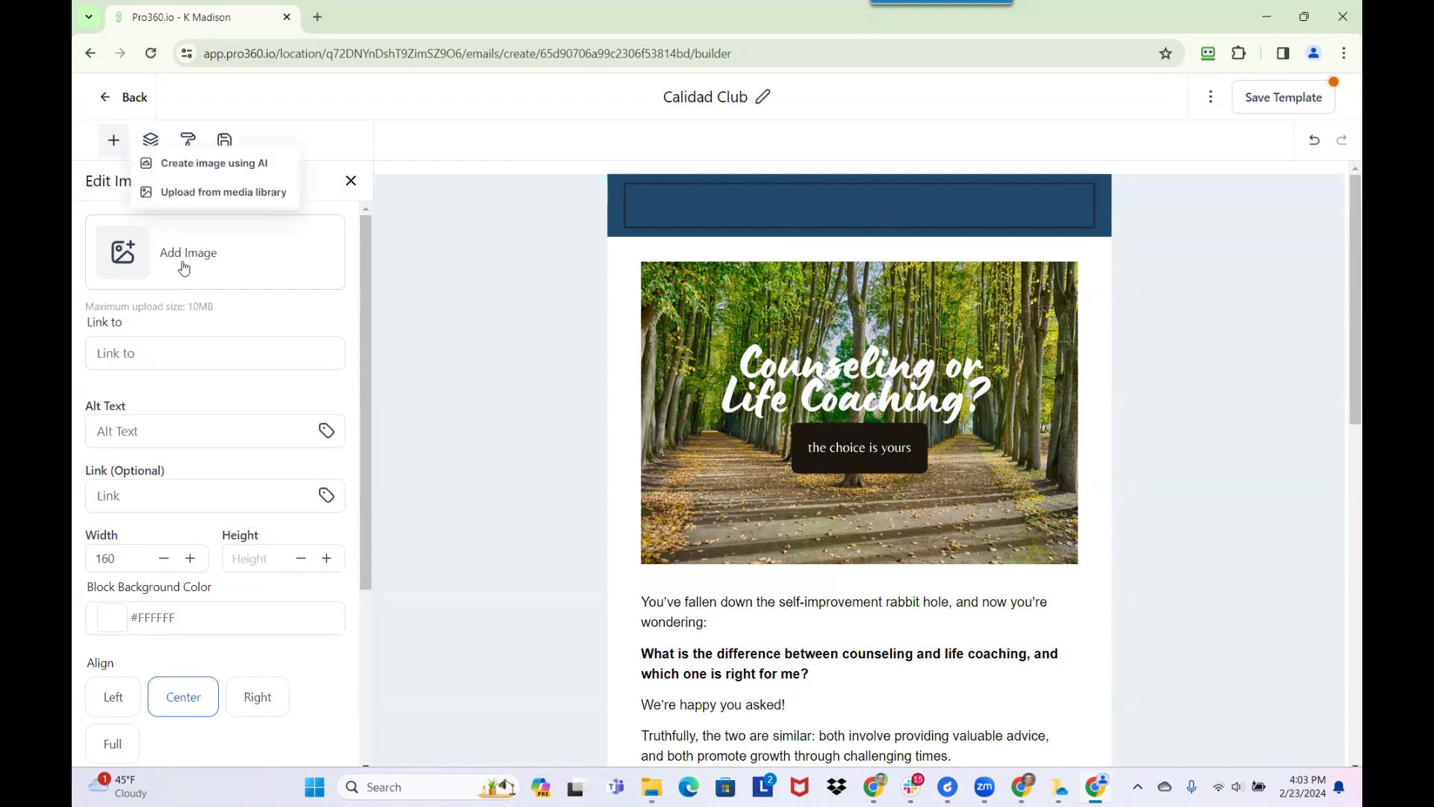
{"action": "left_click", "coordinate": [201, 196]}
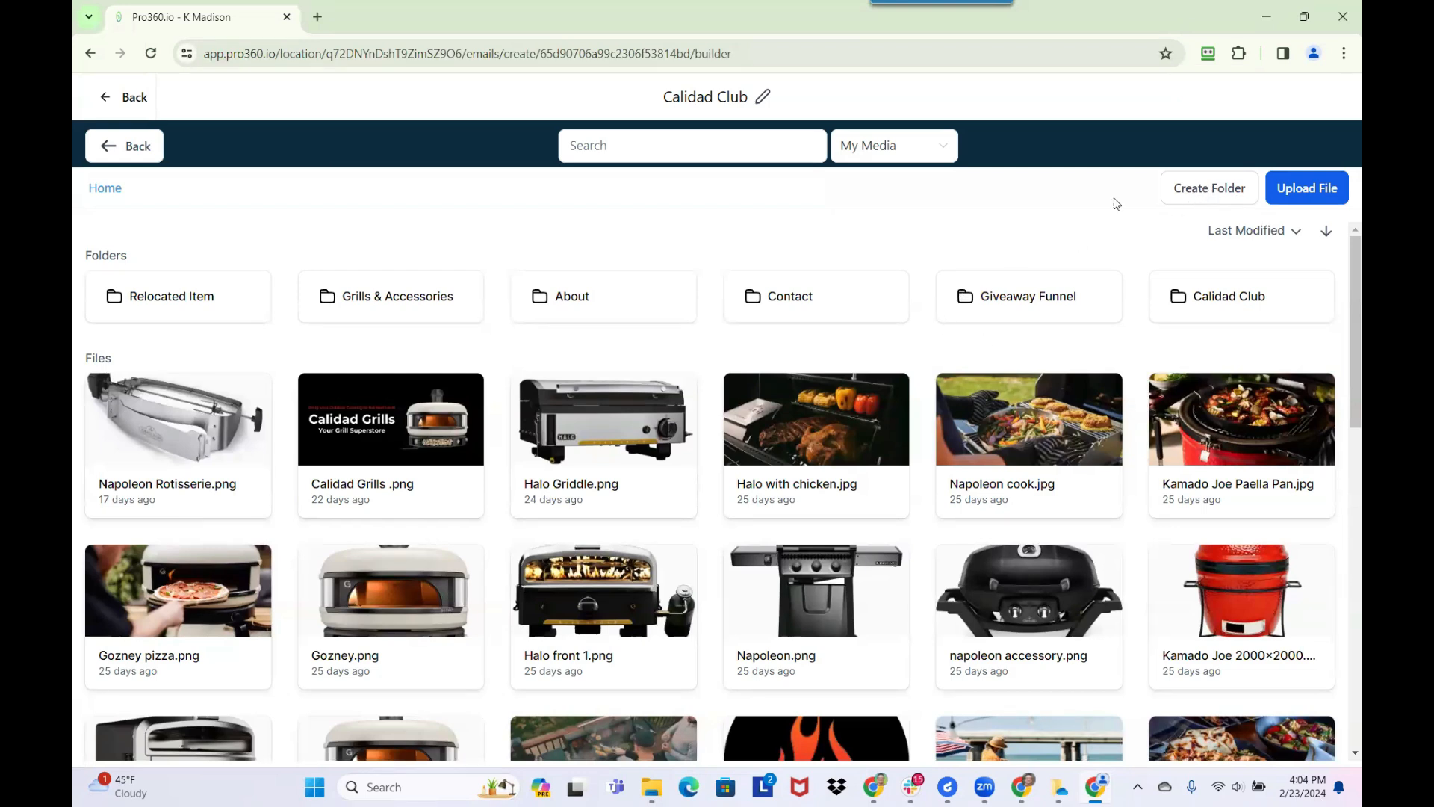
Create a Newsletter folder in the media library and open it
{"action": "left_click", "coordinate": [1206, 193]}
{"action": "left_click", "coordinate": [721, 448]}
{"action": "type", "text": "Newsletter"}
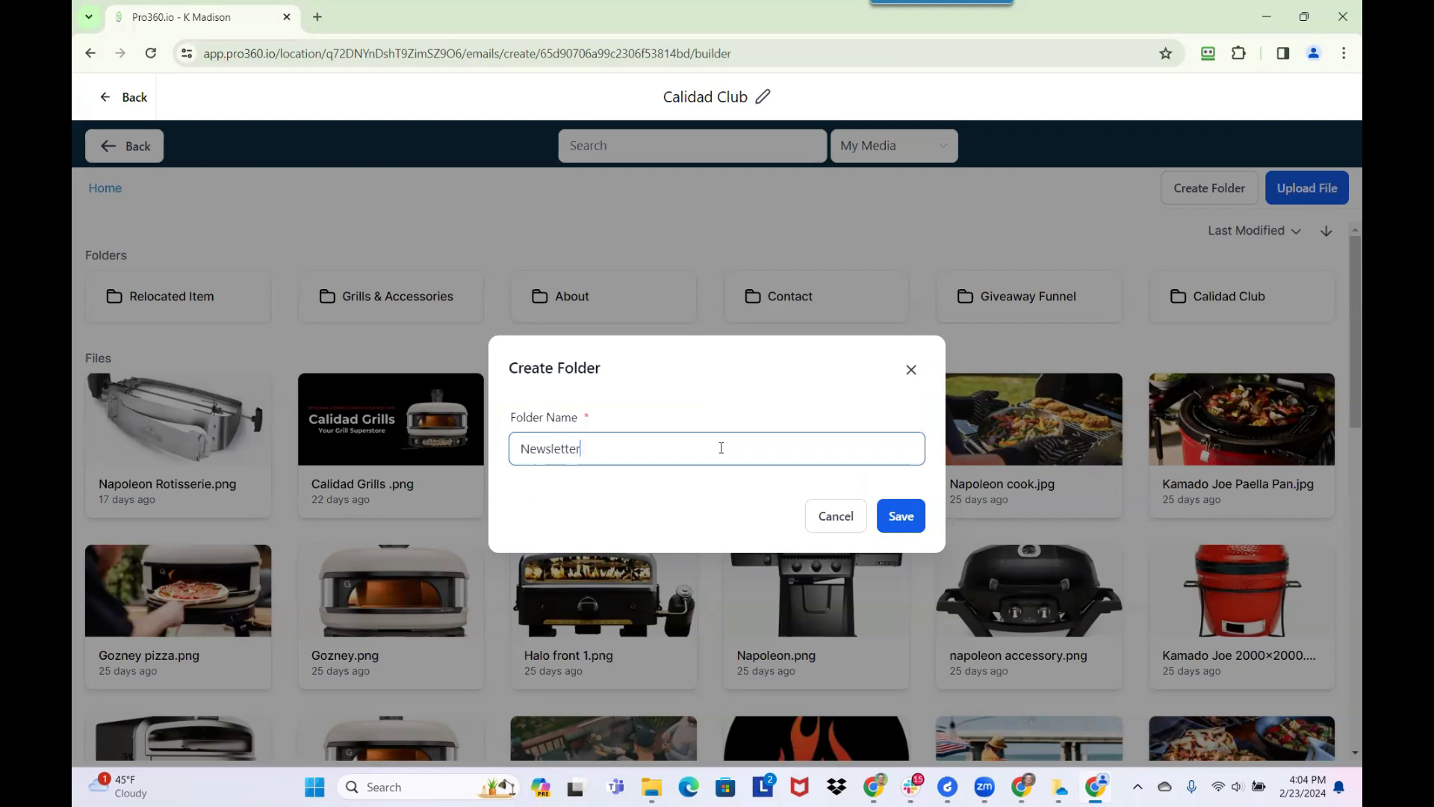
{"action": "left_click", "coordinate": [901, 522]}
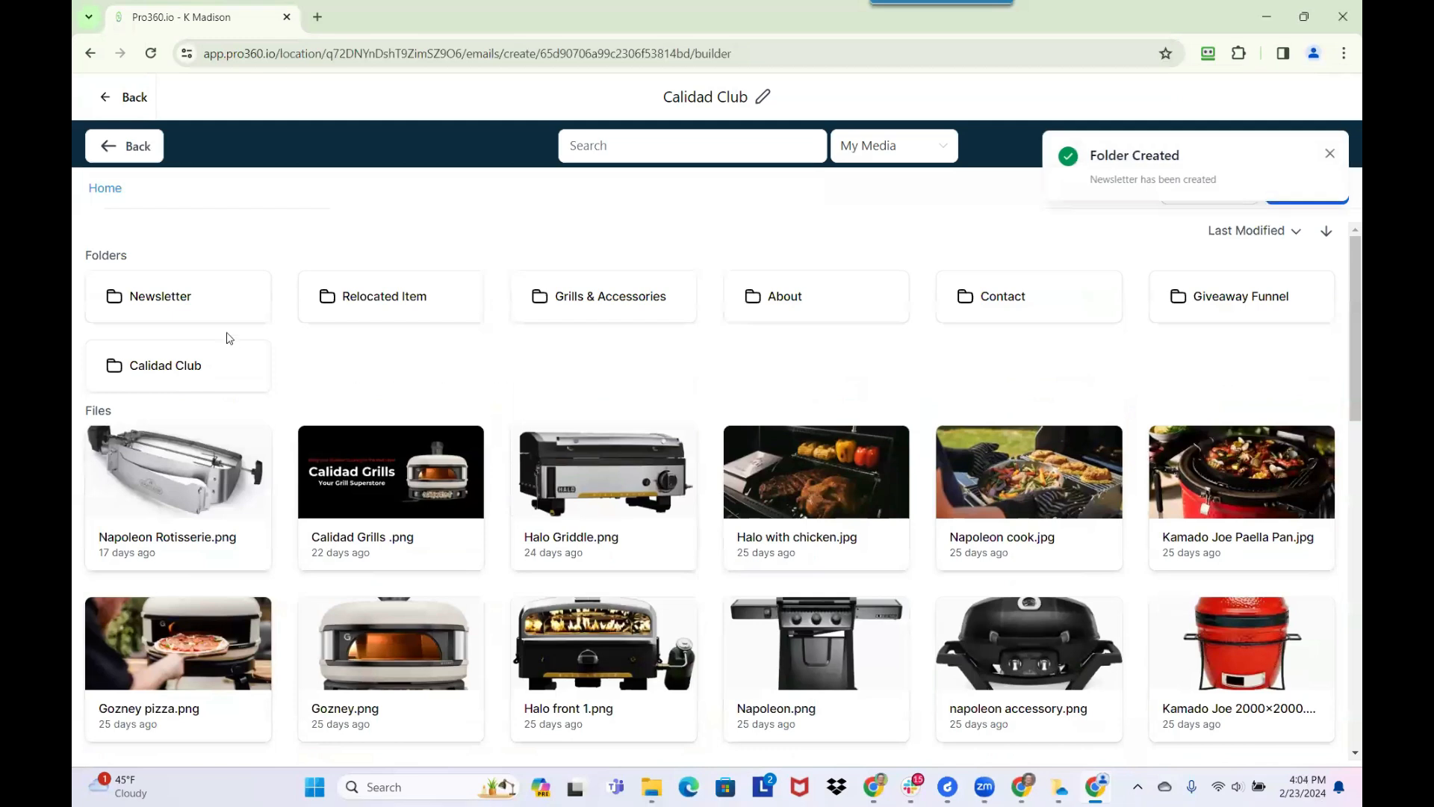
{"action": "left_click", "coordinate": [184, 296]}
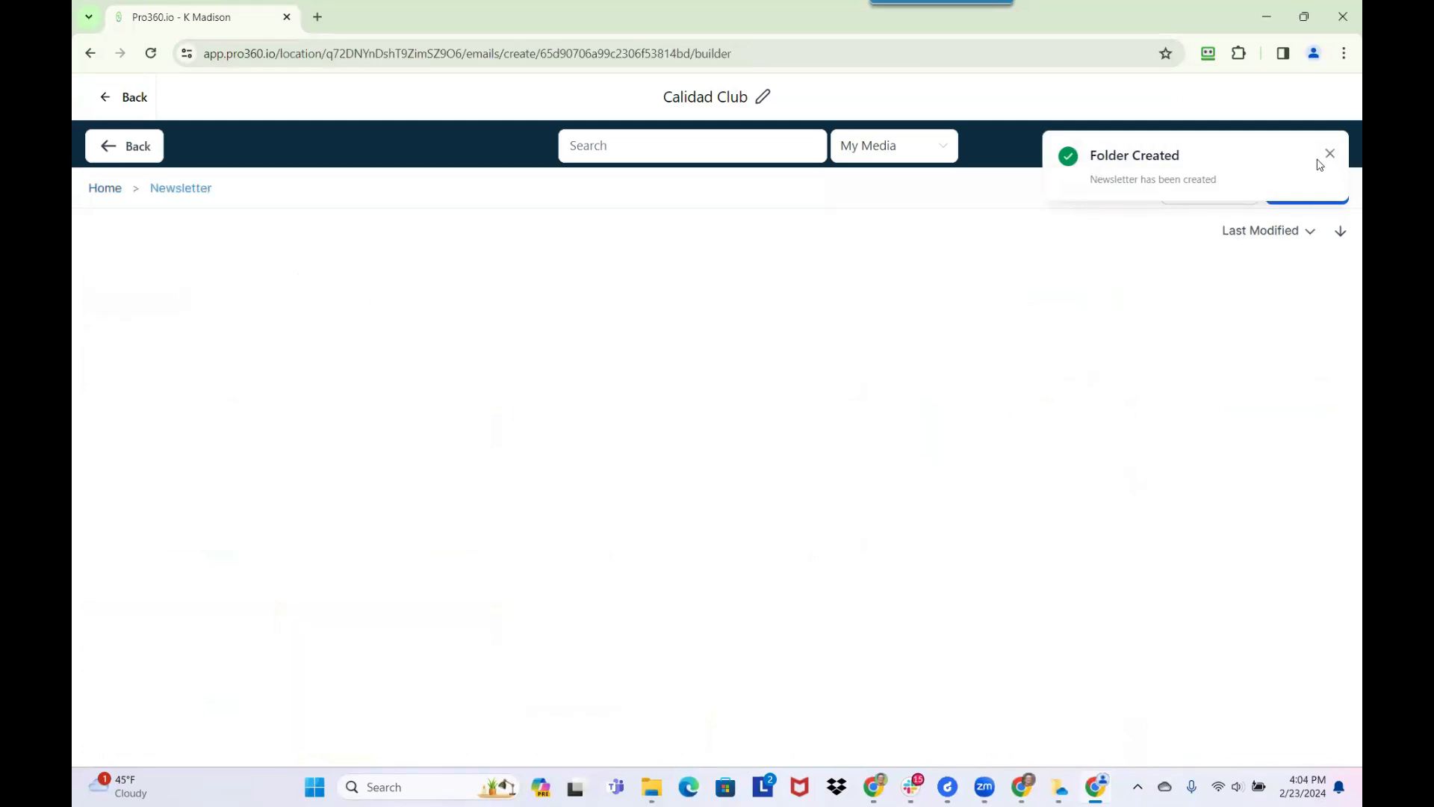
{"action": "left_click", "coordinate": [1330, 152]}
Upload Calidad Grill Logo and Calidad Grills Facebook Banner from Downloads into the Newsletter folder, and insert the logo in the email header
{"action": "key", "text": "alt+Tab"}
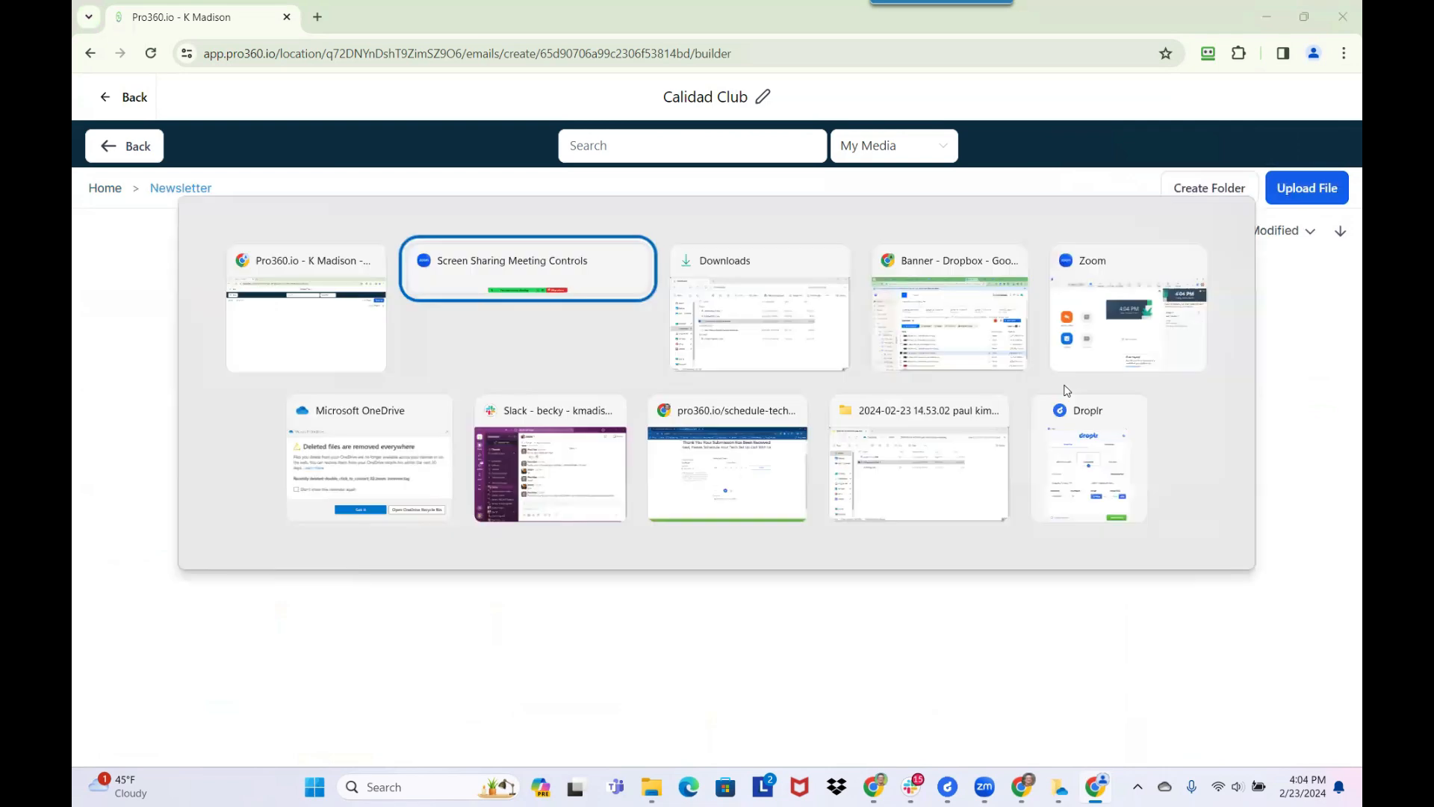
{"action": "key", "text": "alt+Tab"}
{"action": "left_click", "coordinate": [513, 364]}
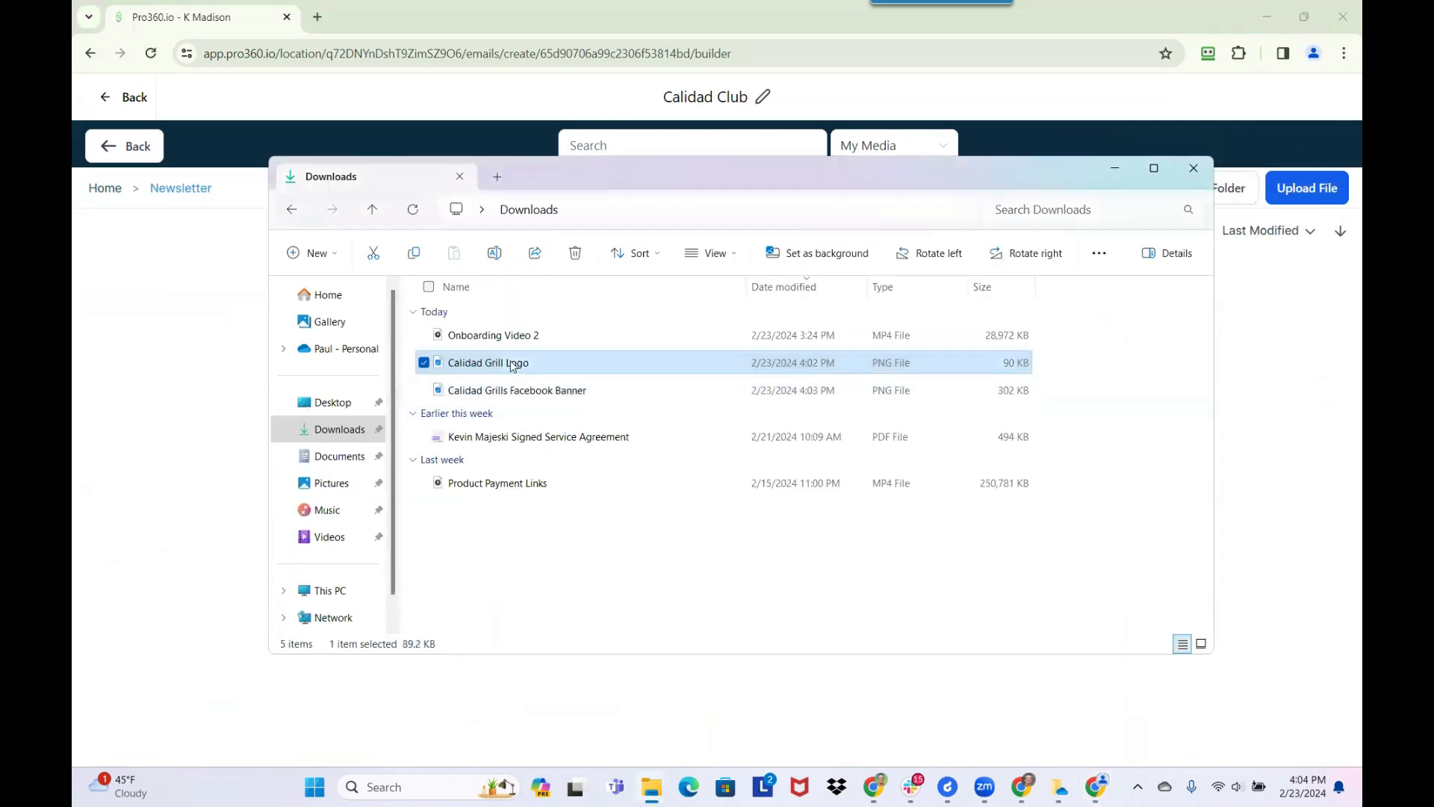
{"action": "left_click_drag", "start_coordinate": [594, 182], "coordinate": [731, 179]}
{"action": "left_click", "coordinate": [658, 390], "text": "ctrl"}
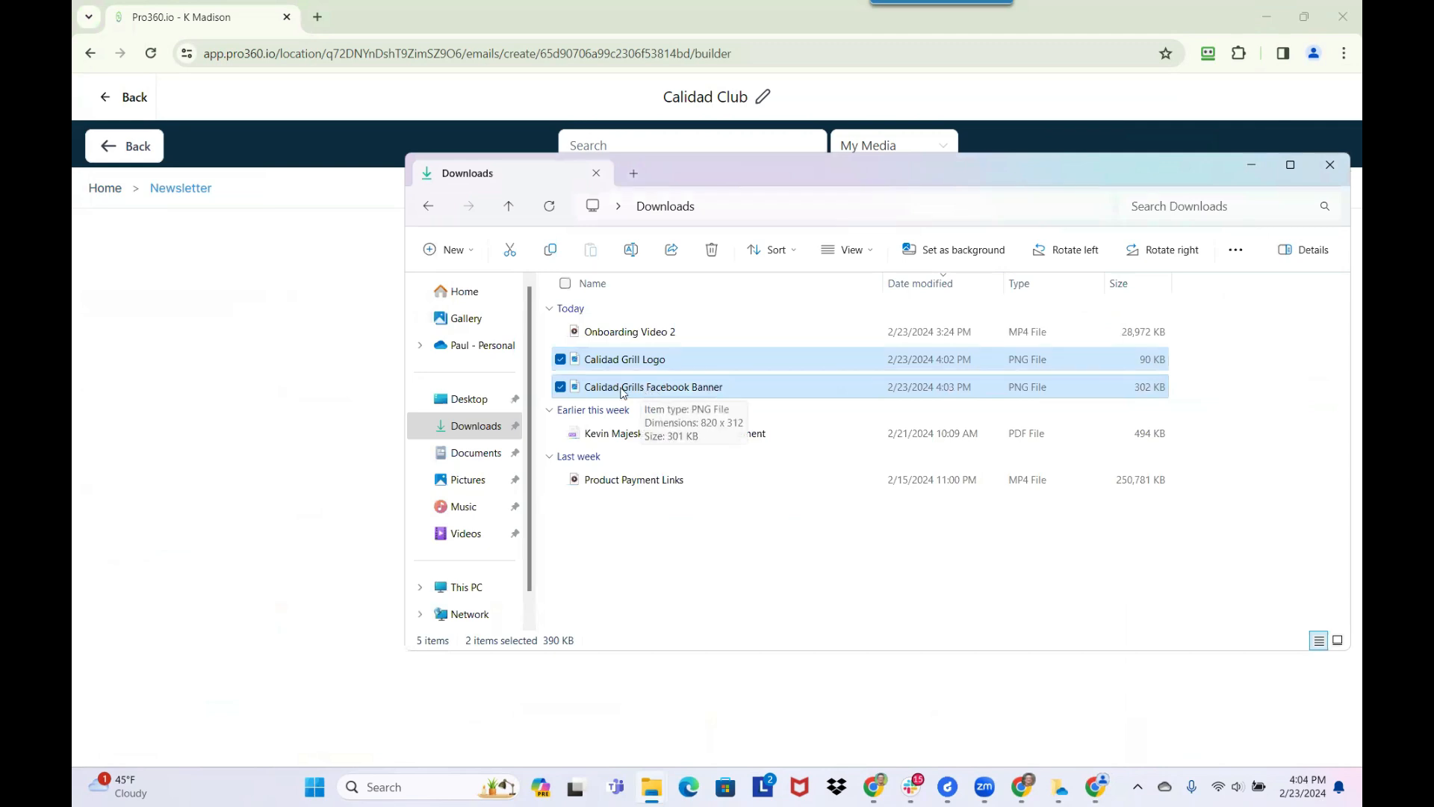
{"action": "left_click_drag", "start_coordinate": [615, 391], "coordinate": [441, 381]}
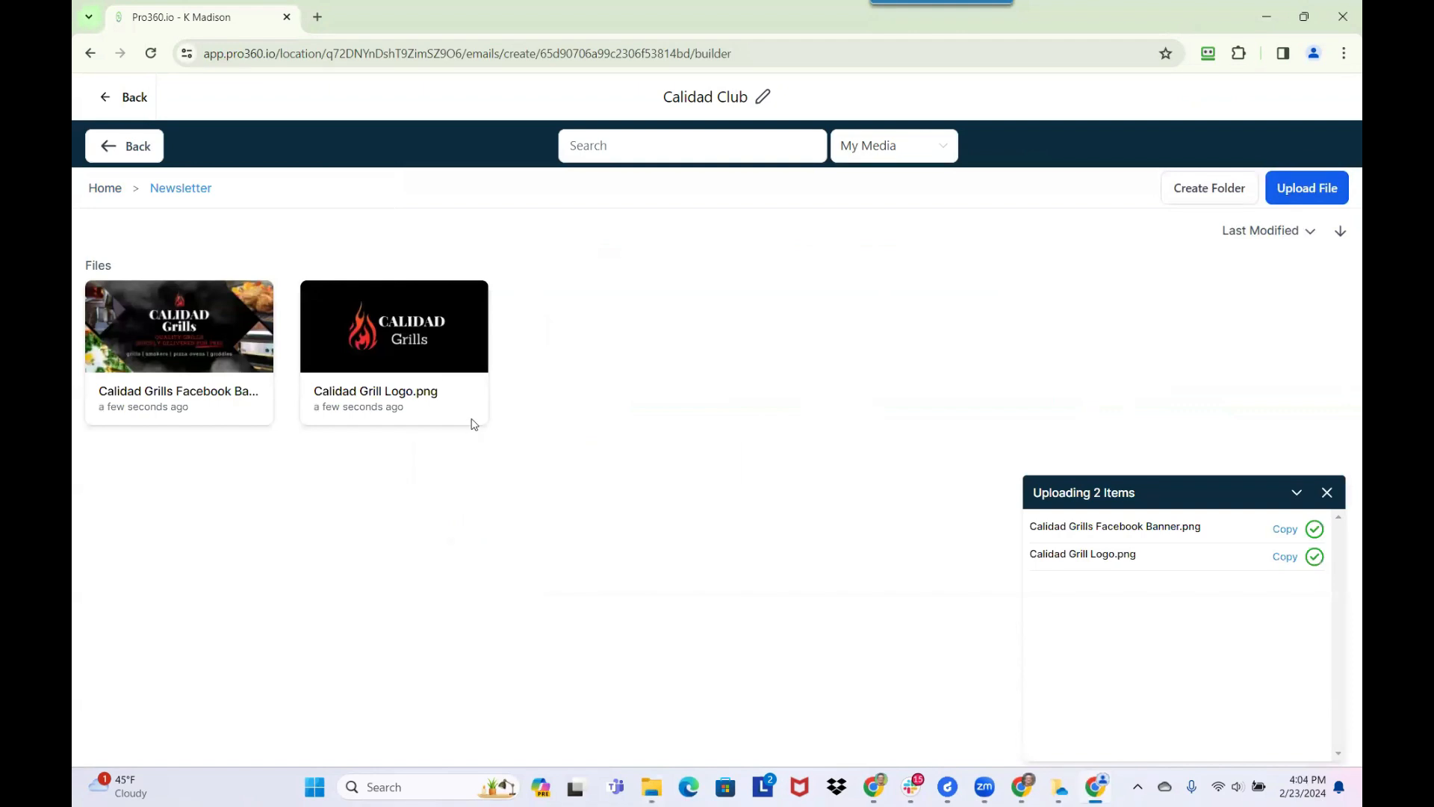
{"action": "left_click", "coordinate": [393, 361]}
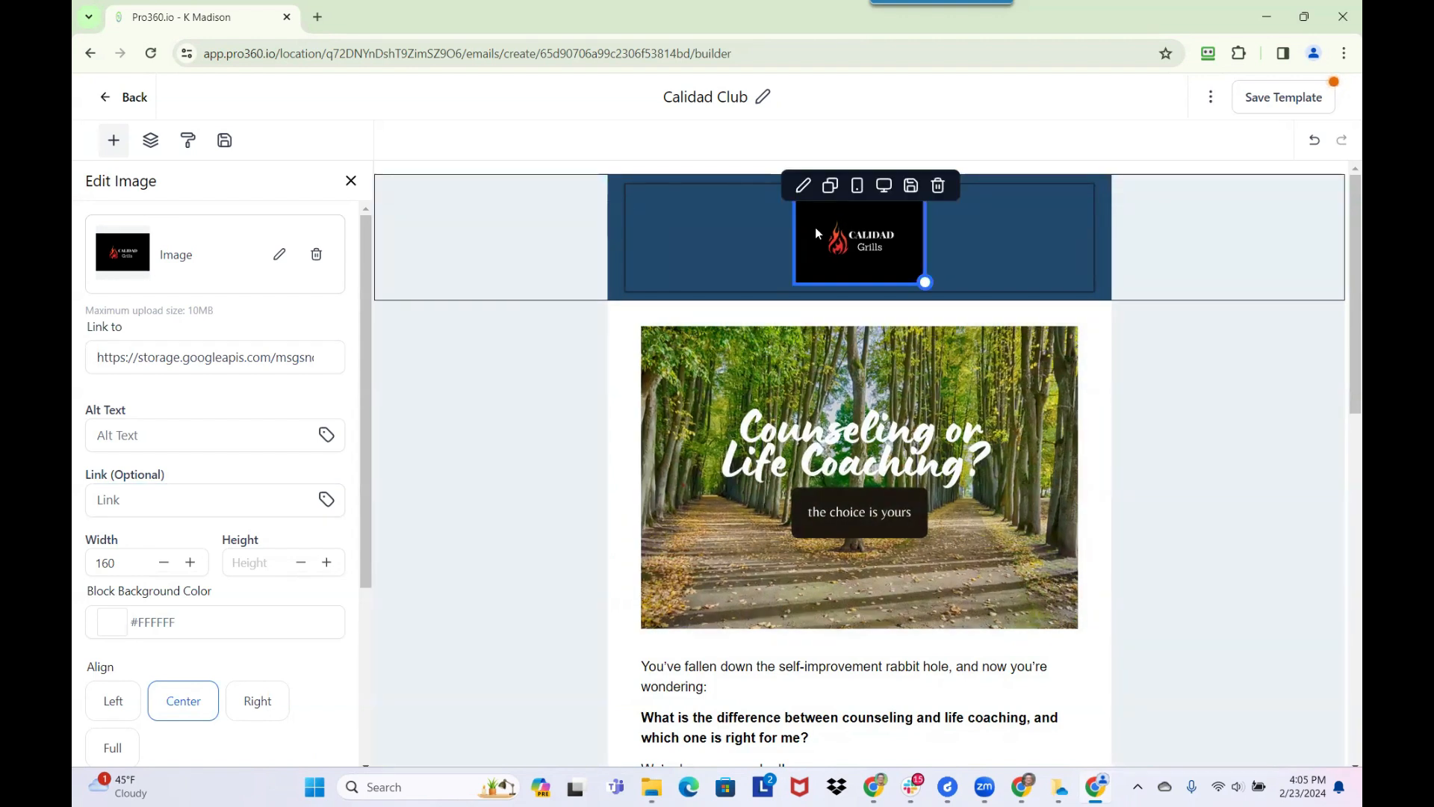
Check the logo's block background color options, and find and open the Chrome Web Store in a new browser tab
{"action": "left_click", "coordinate": [113, 622]}
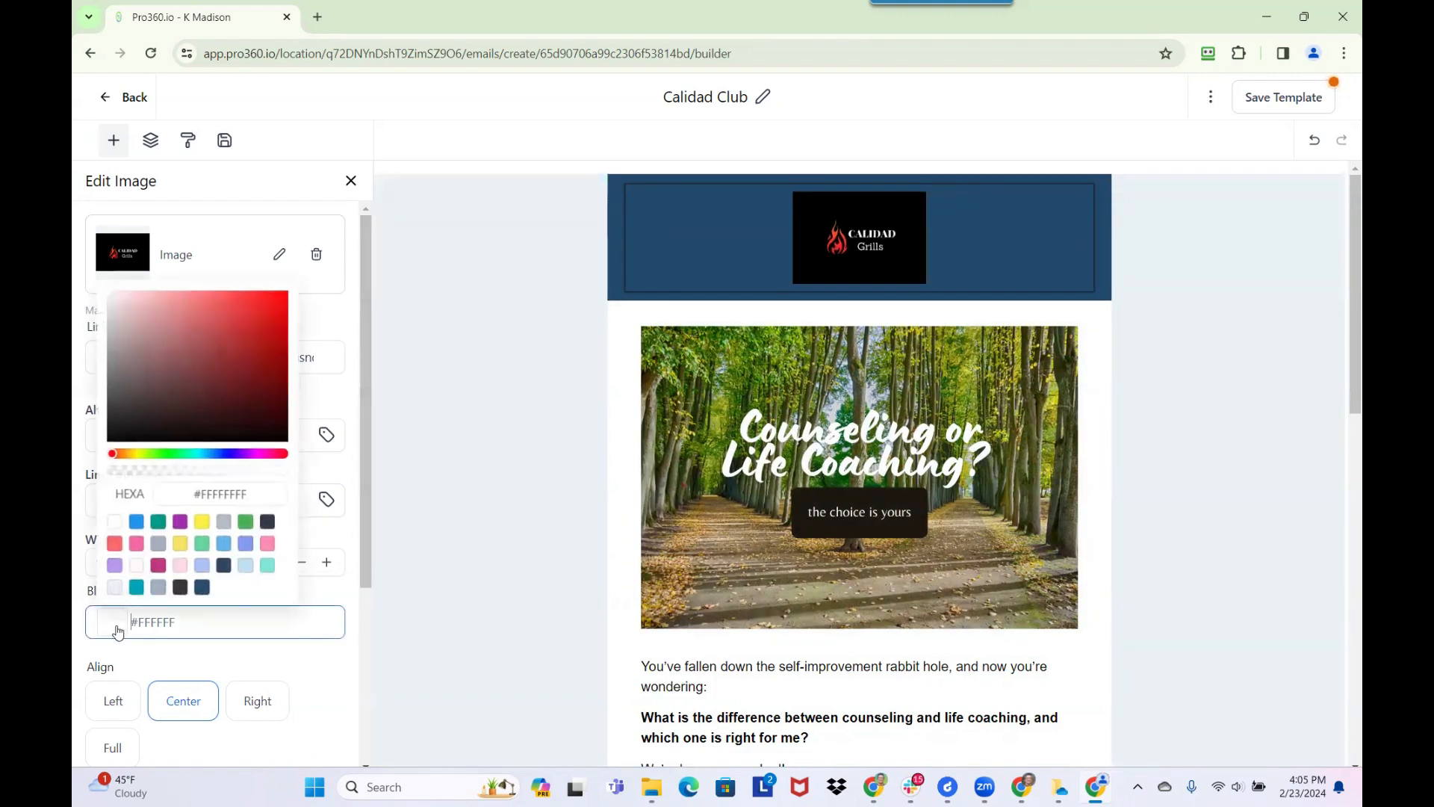
{"action": "left_click", "coordinate": [187, 626]}
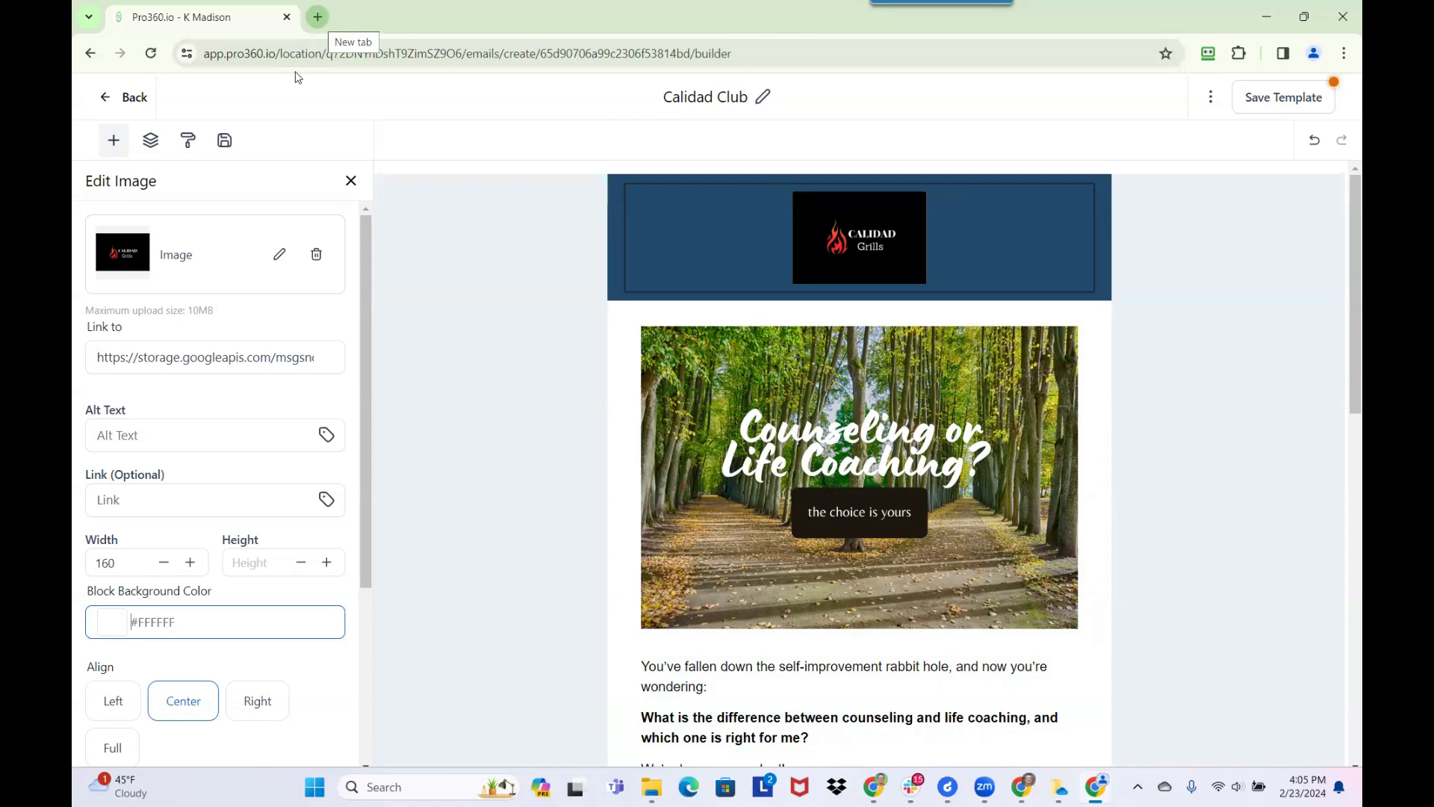
{"action": "key", "text": "ctrl+t"}
{"action": "type", "text": "chrome s"}
{"action": "key", "text": "Return"}
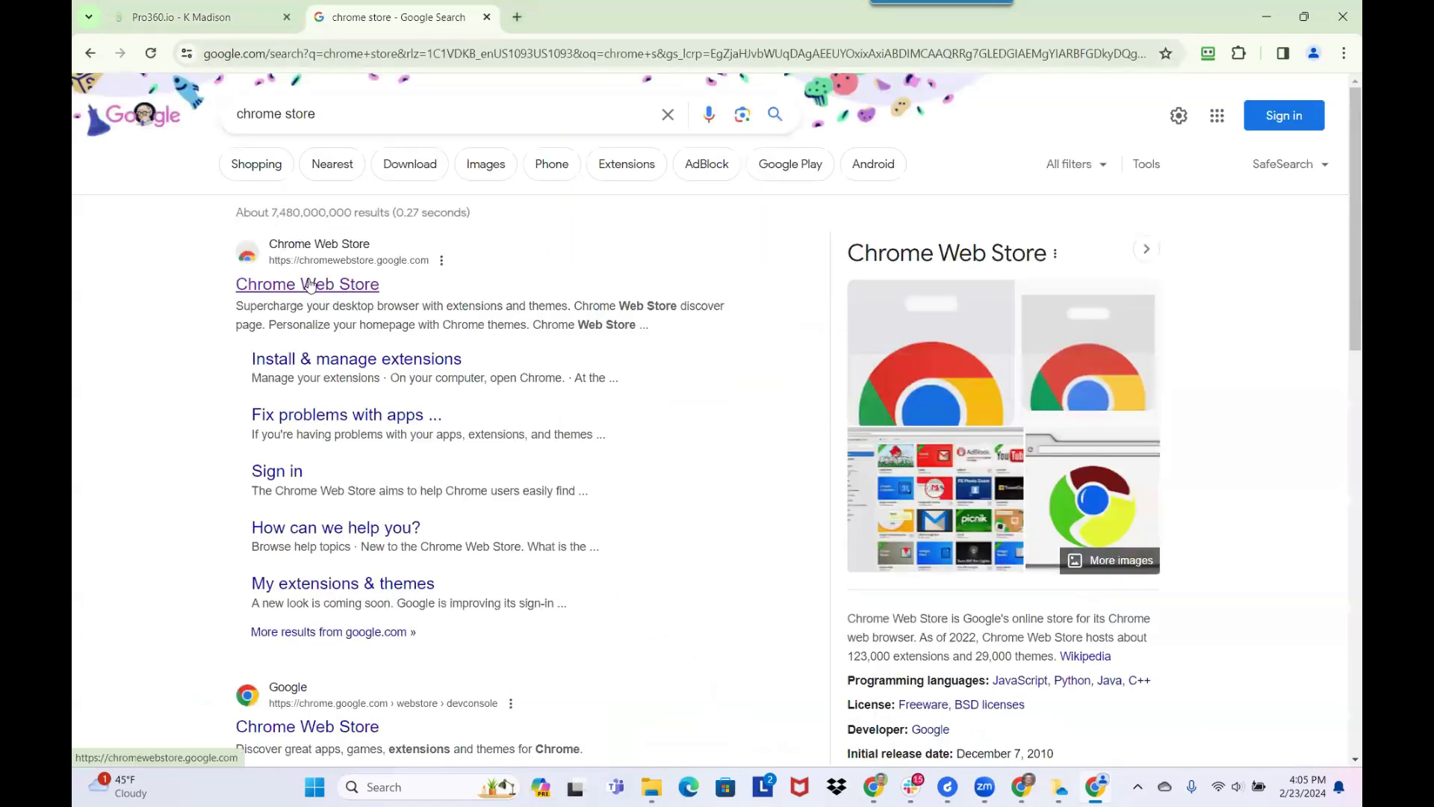
{"action": "left_click", "coordinate": [311, 285]}
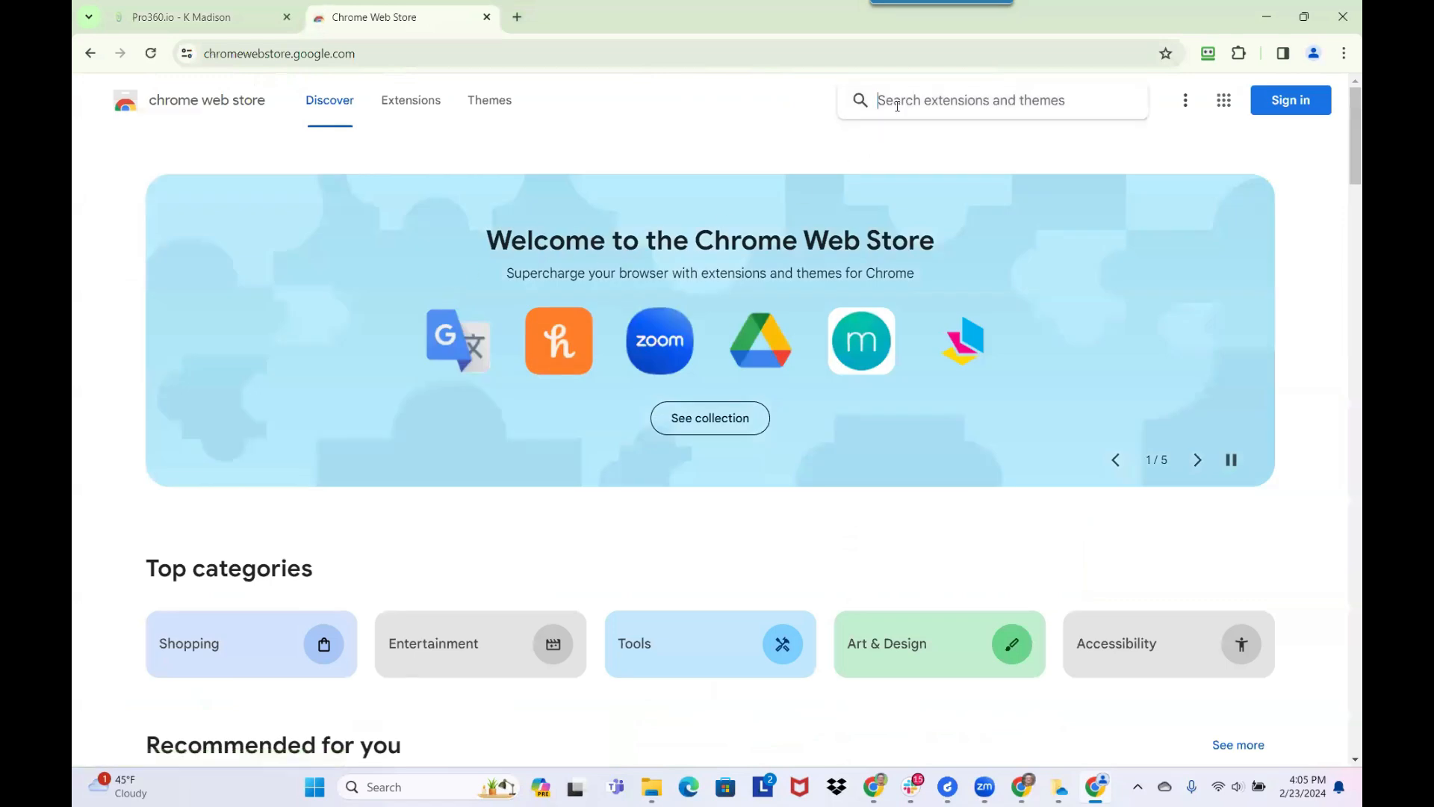
Search the Chrome Web Store for colorzilla and open the ColorZilla extension's page
{"action": "type", "text": "p"}
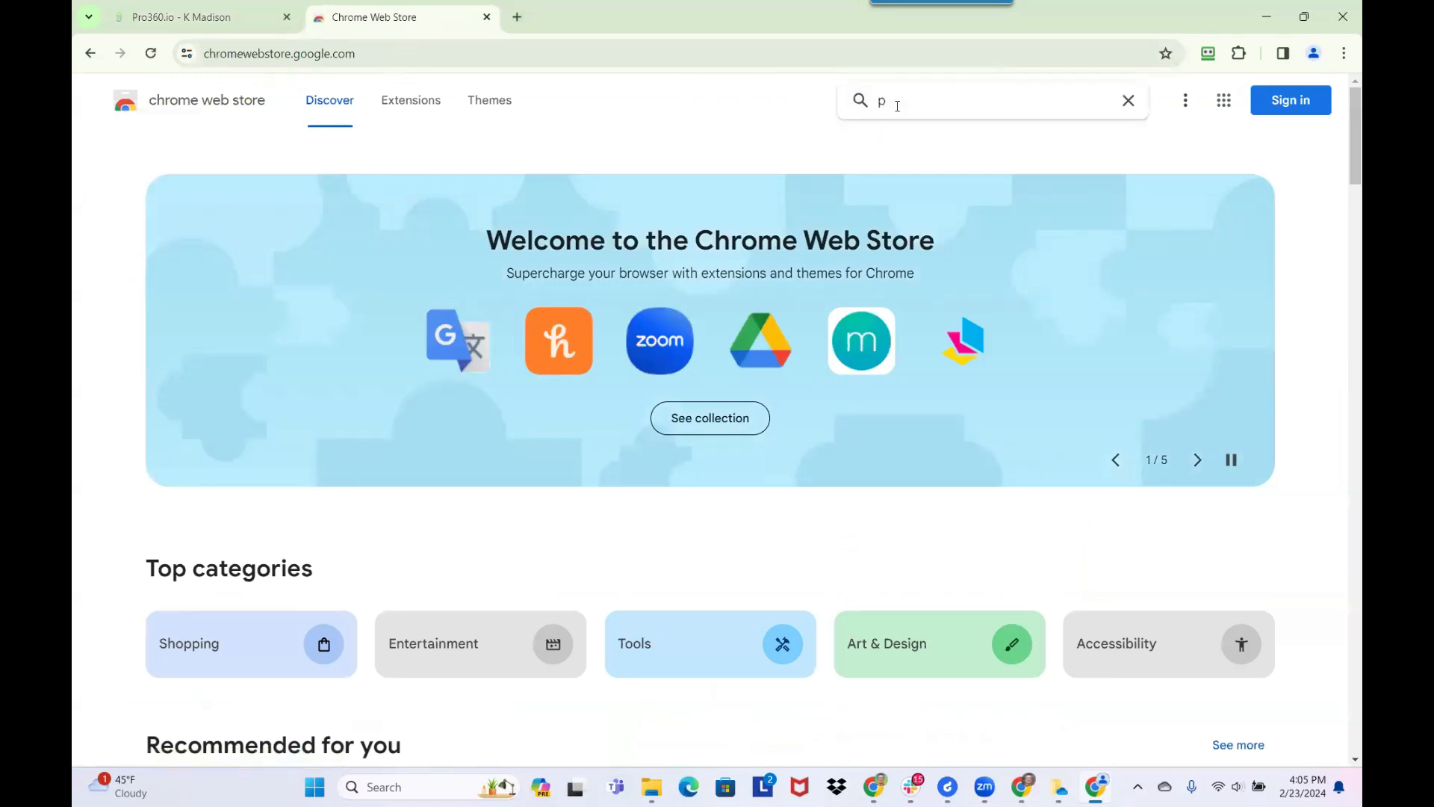
{"action": "key", "text": "BackSpace"}
{"action": "type", "text": "colorzilla"}
{"action": "key", "text": "Return"}
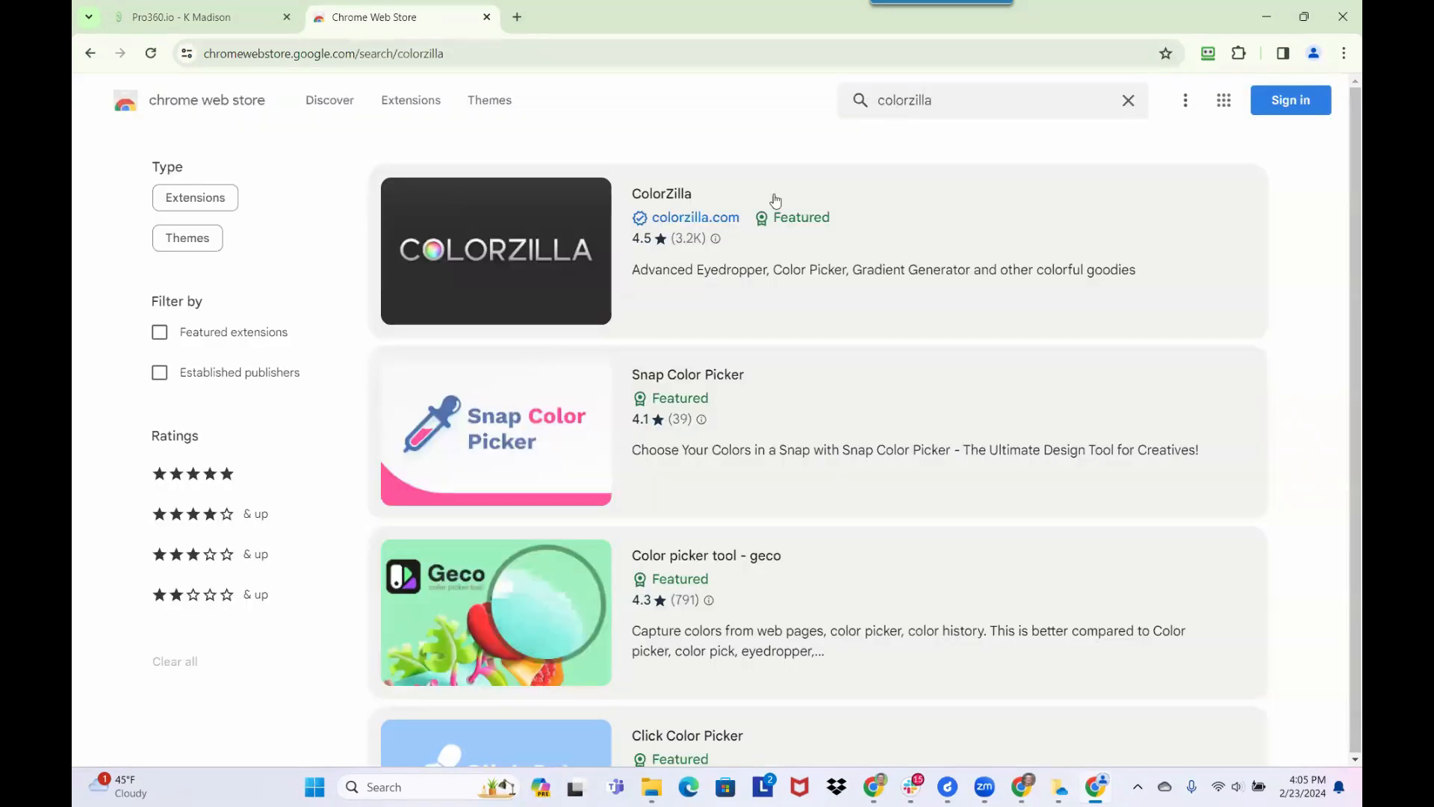
{"action": "left_click", "coordinate": [662, 215]}
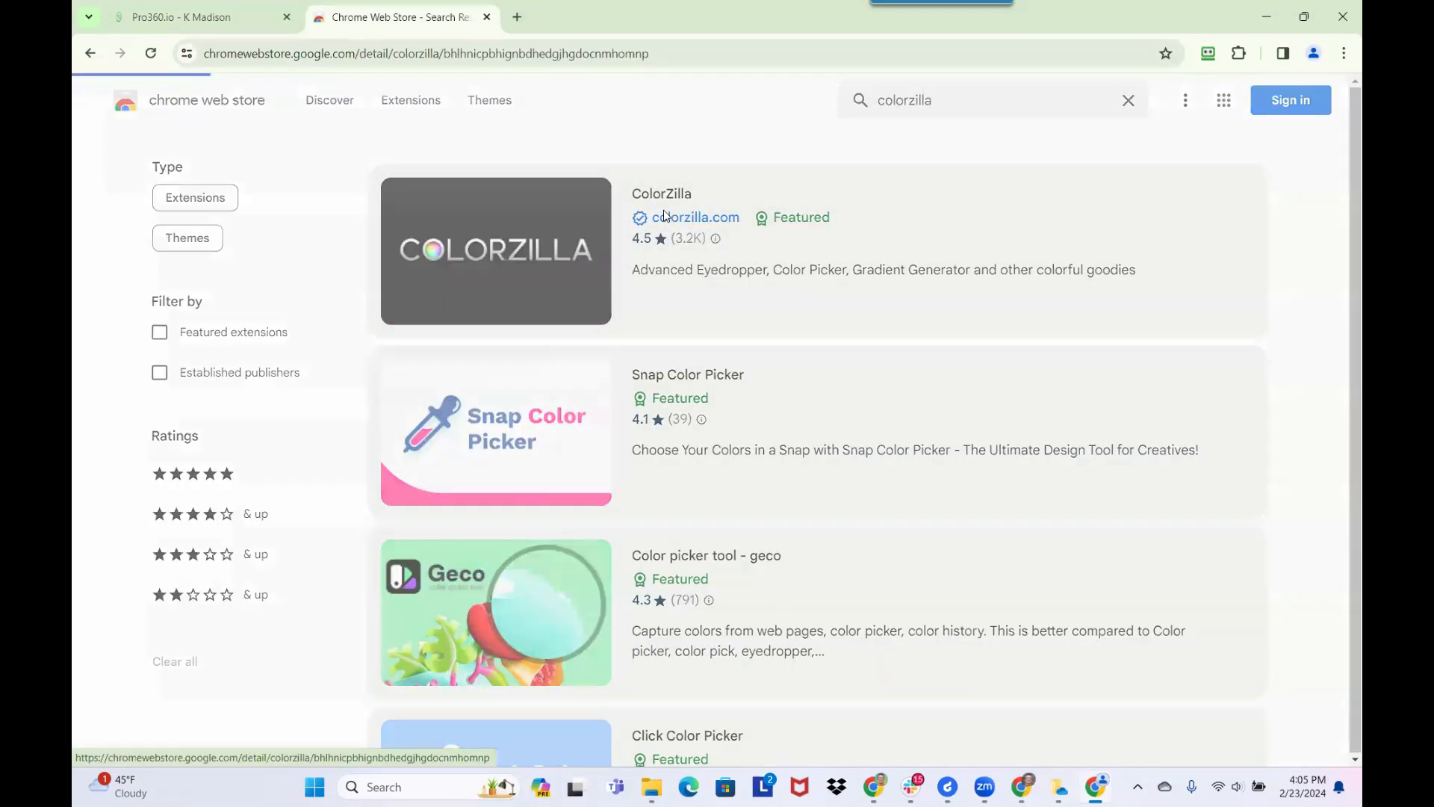
Add the ColorZilla extension to Chrome and pin it for quick access
{"action": "left_click", "coordinate": [1106, 178]}
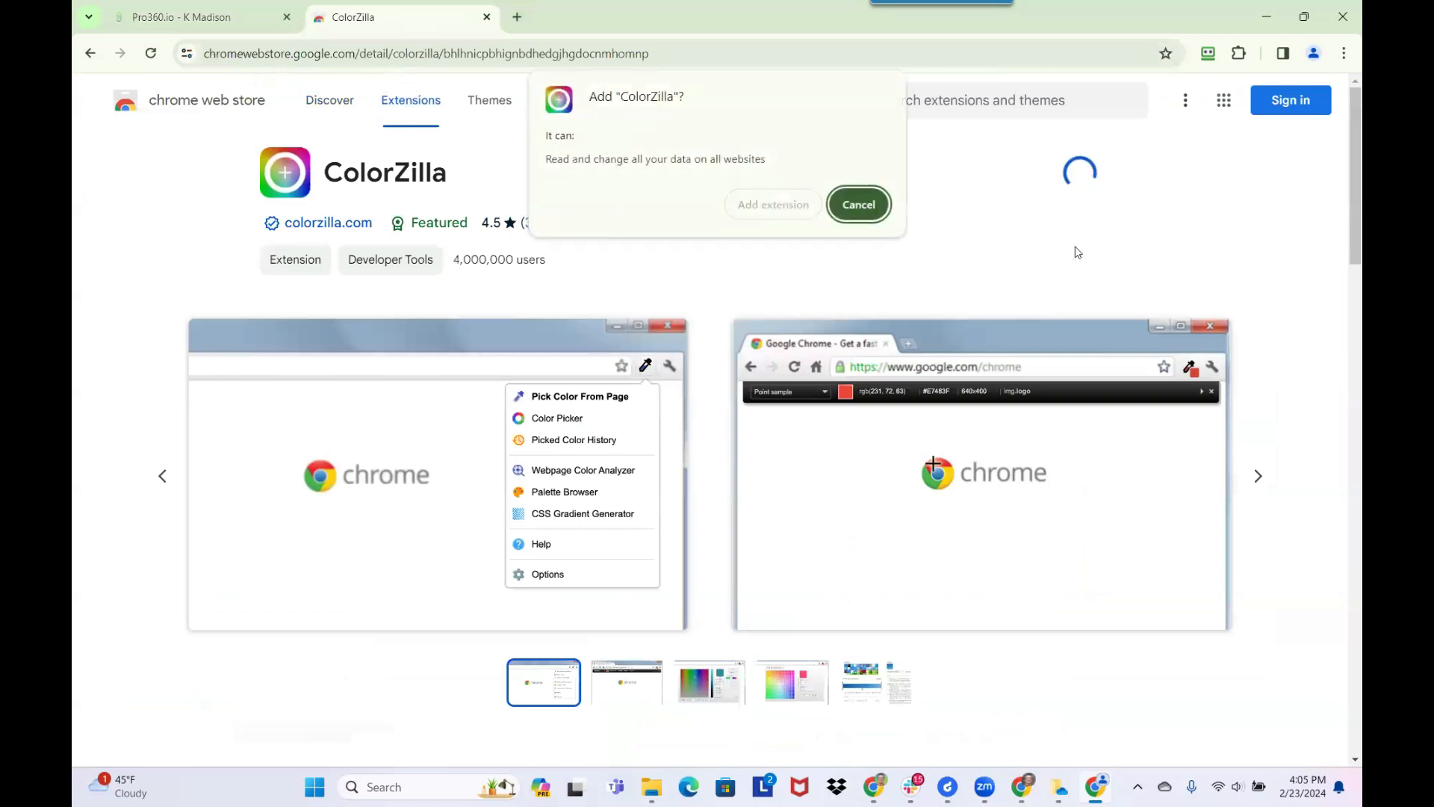
{"action": "left_click", "coordinate": [786, 203]}
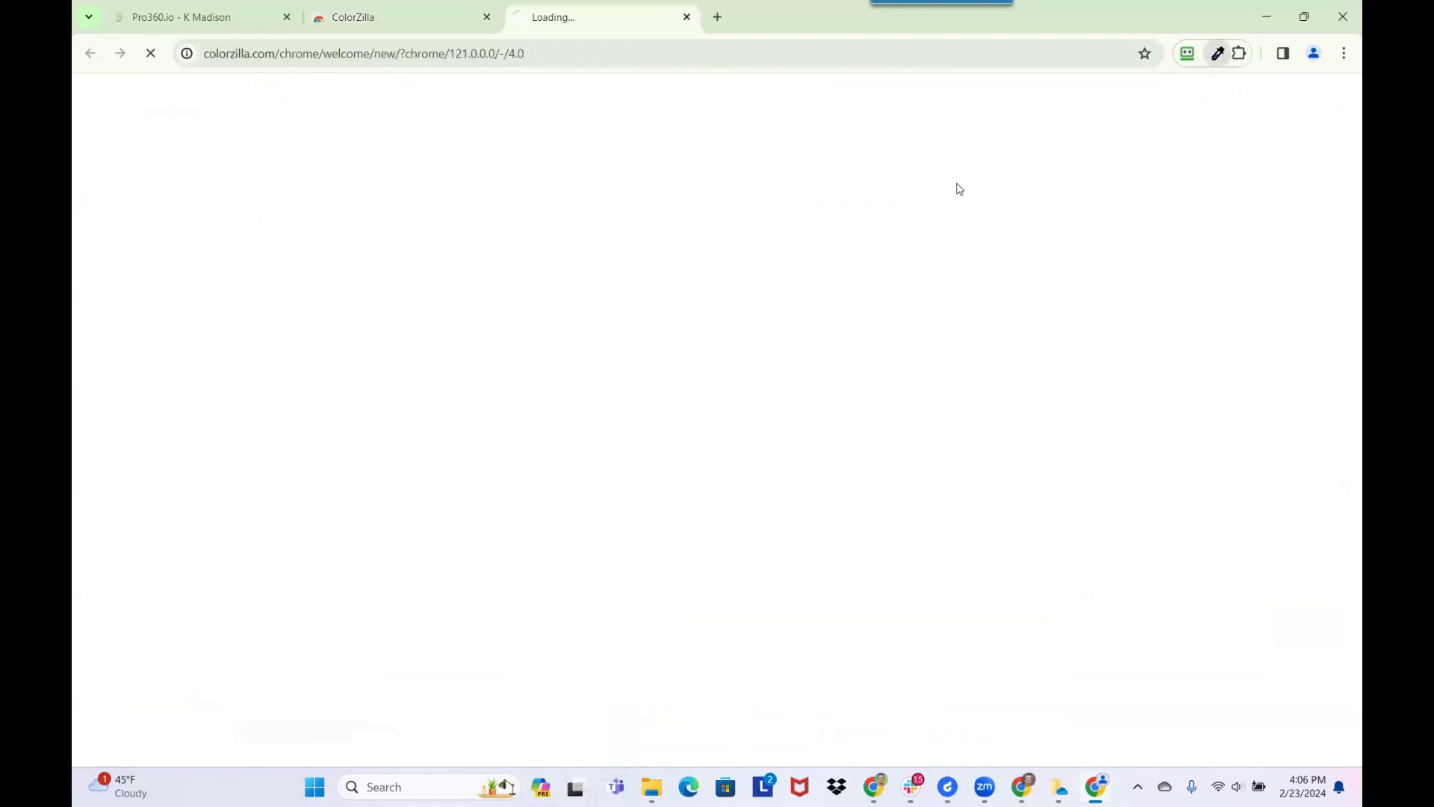
{"action": "left_click", "coordinate": [1237, 55]}
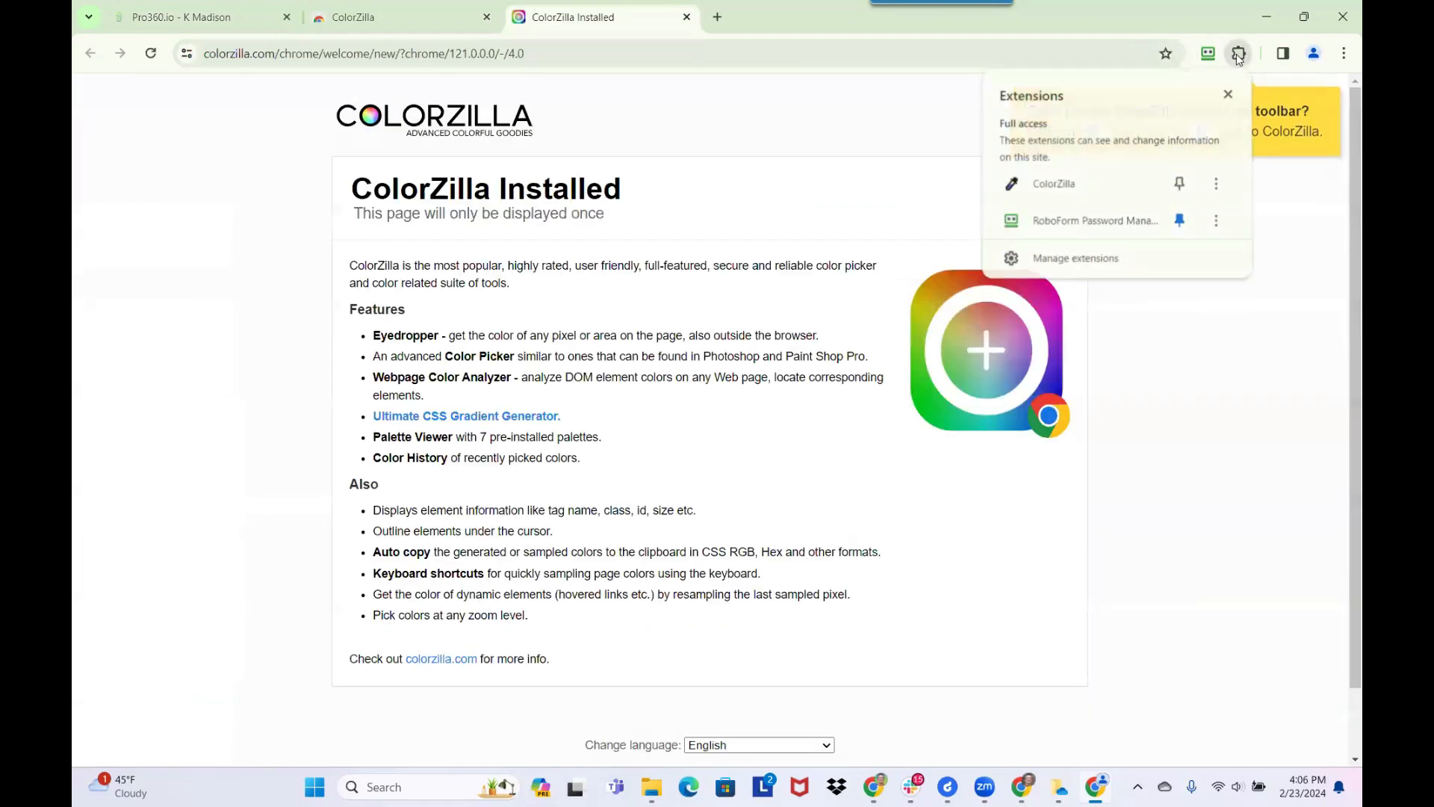
{"action": "left_click", "coordinate": [1180, 185]}
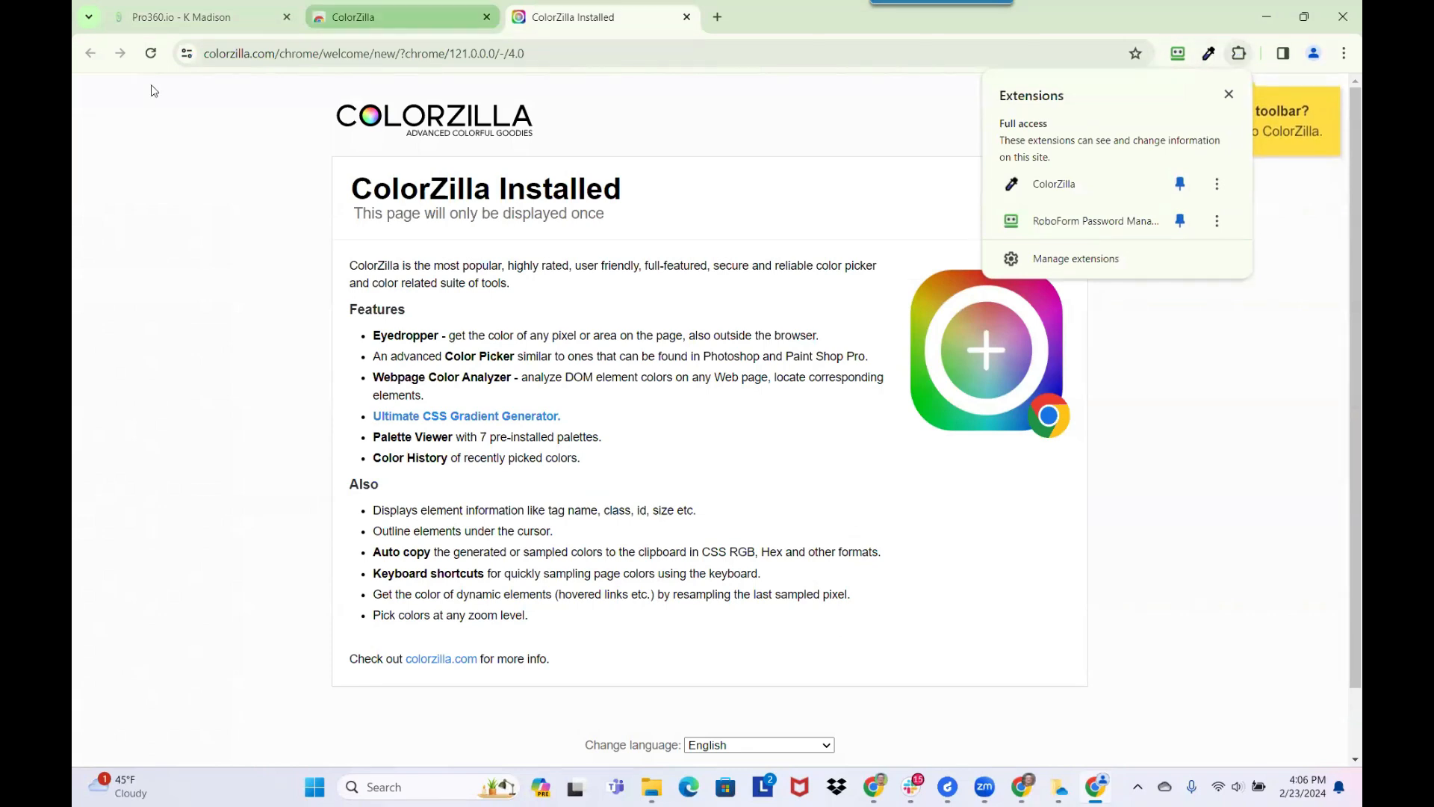
Return to the Calidad Club email, sample the logo's black with ColorZilla, and set the logo's block background color to #000000
{"action": "left_click", "coordinate": [186, 17]}
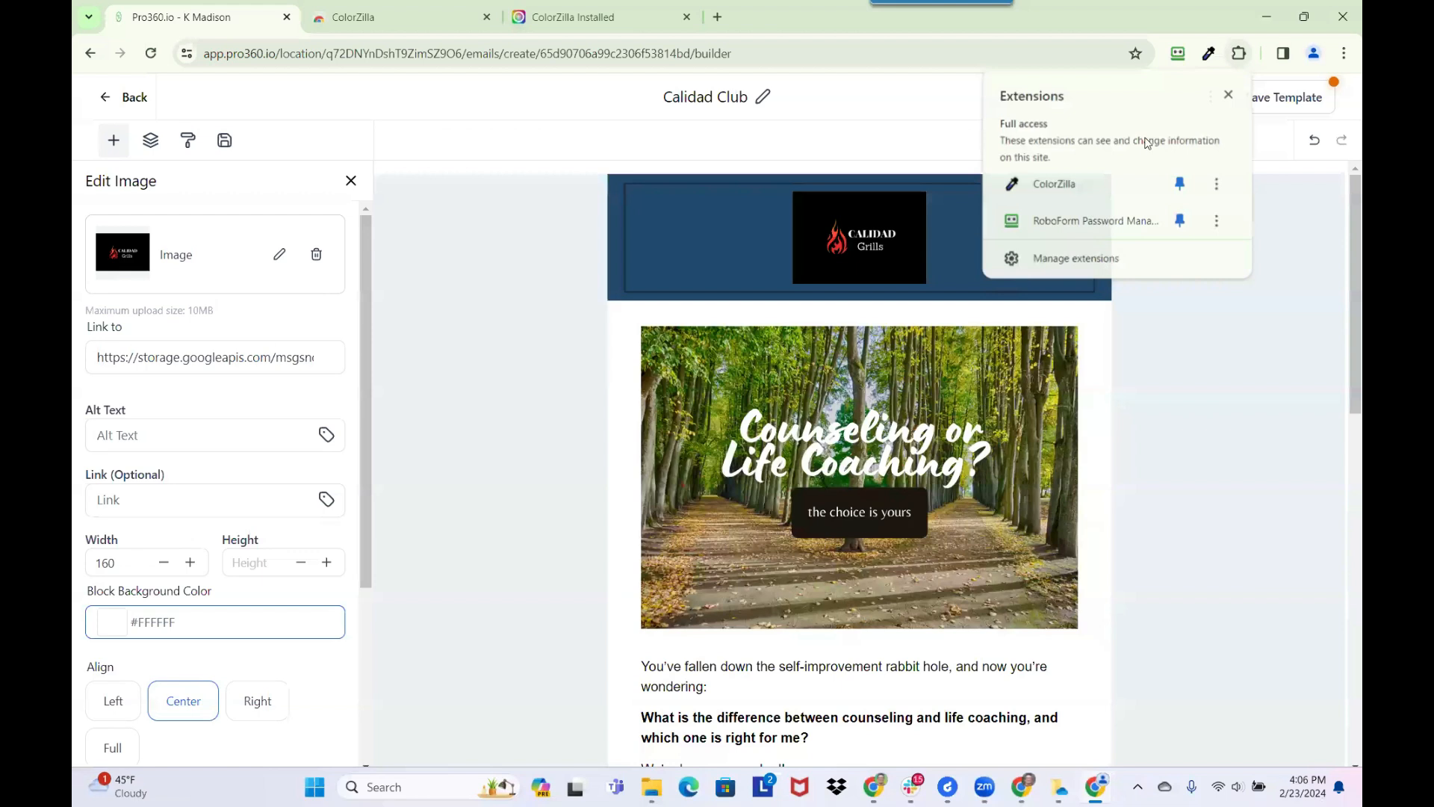
{"action": "left_click", "coordinate": [1208, 54]}
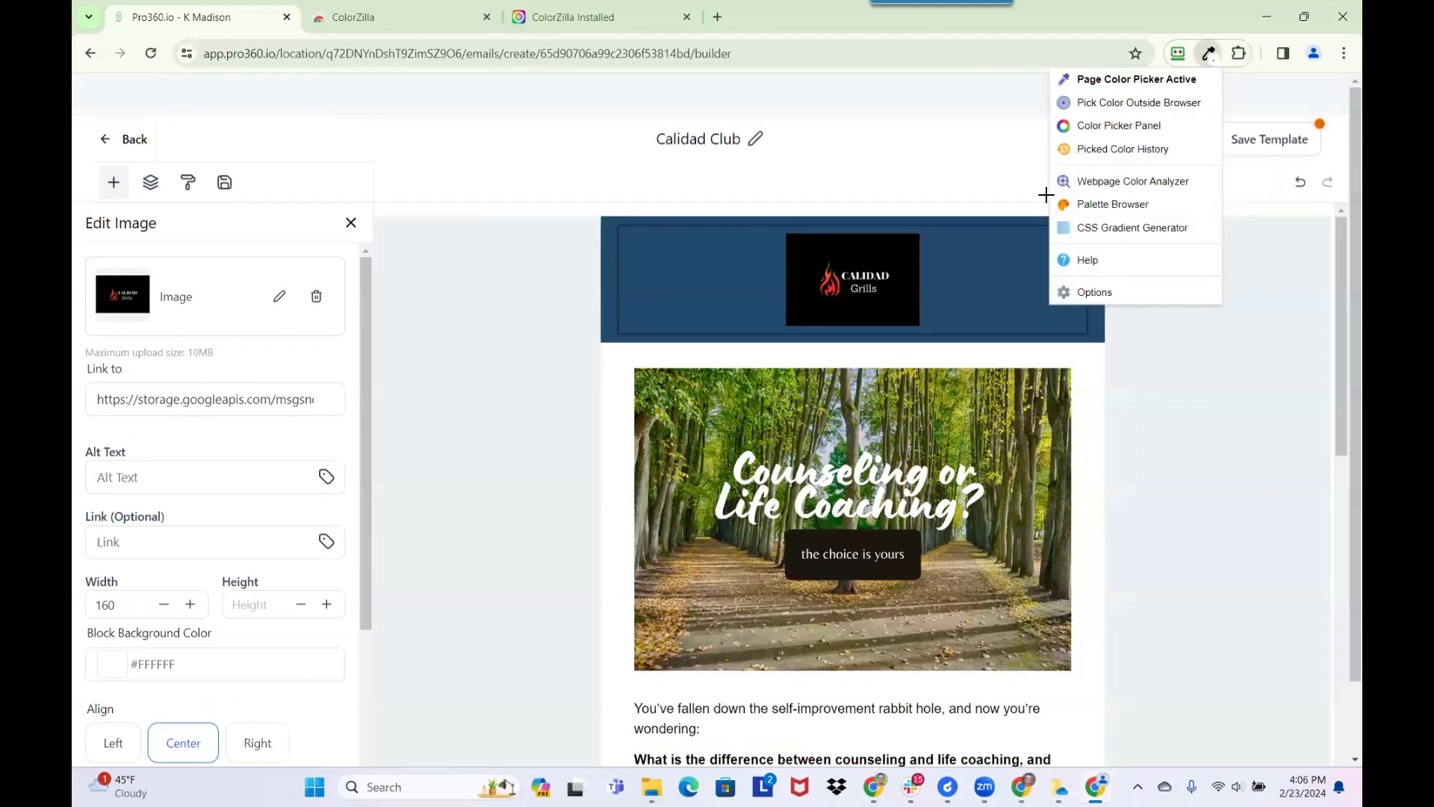
{"action": "left_click", "coordinate": [882, 260]}
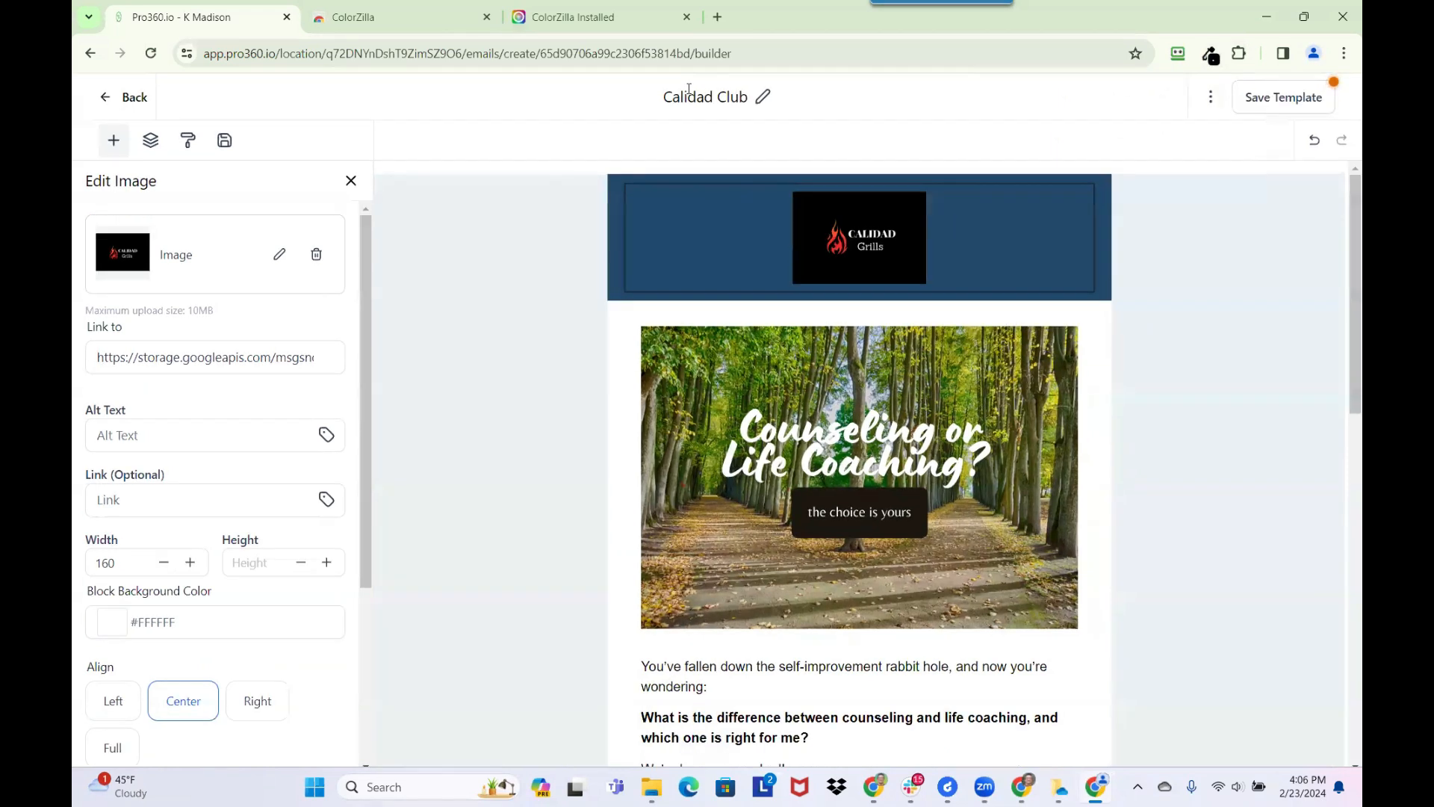
{"action": "left_click", "coordinate": [193, 621]}
{"action": "key", "text": "ctrl+v"}
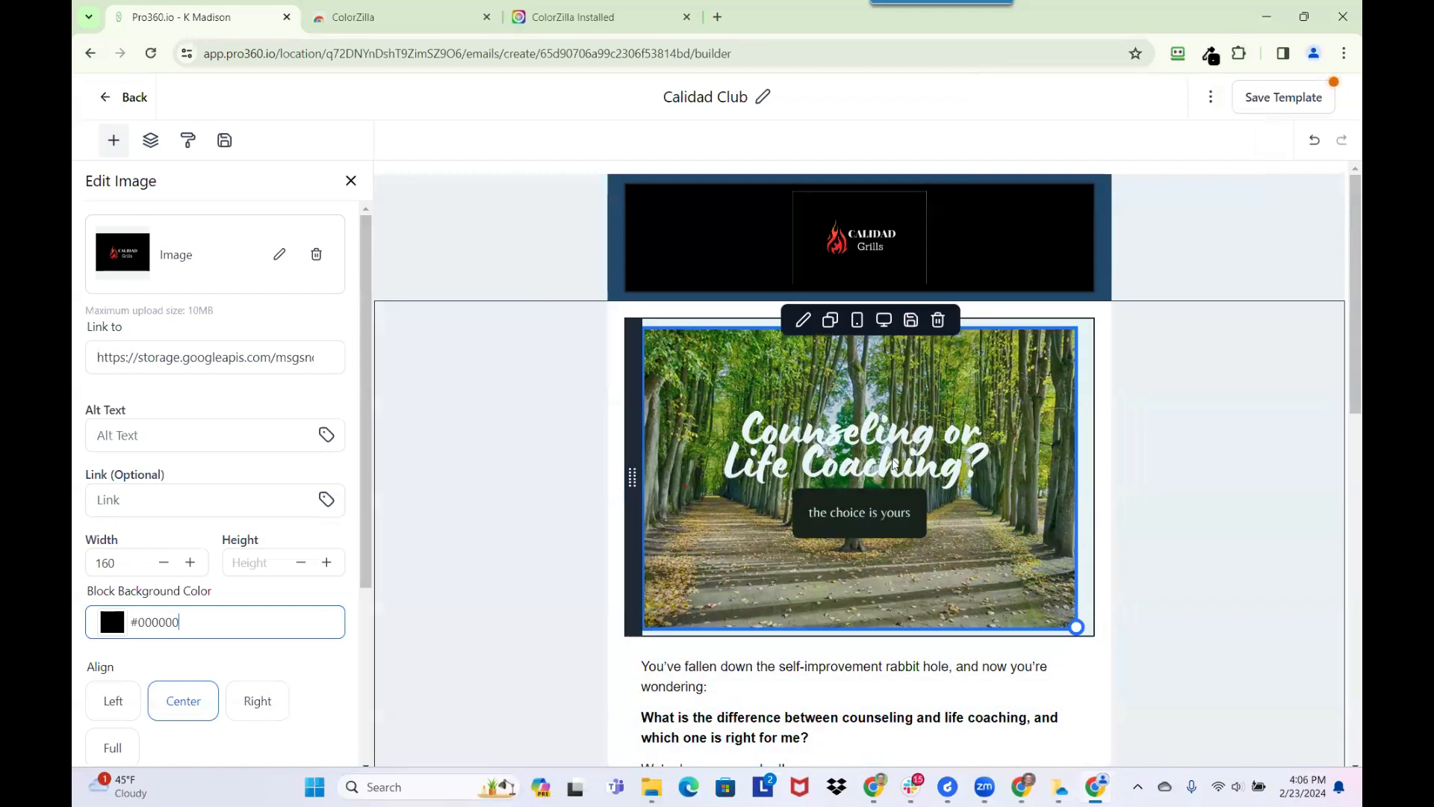
Open the header section's layout settings and check its background color around the logo block
{"action": "left_click", "coordinate": [616, 256]}
{"action": "left_click", "coordinate": [145, 688]}
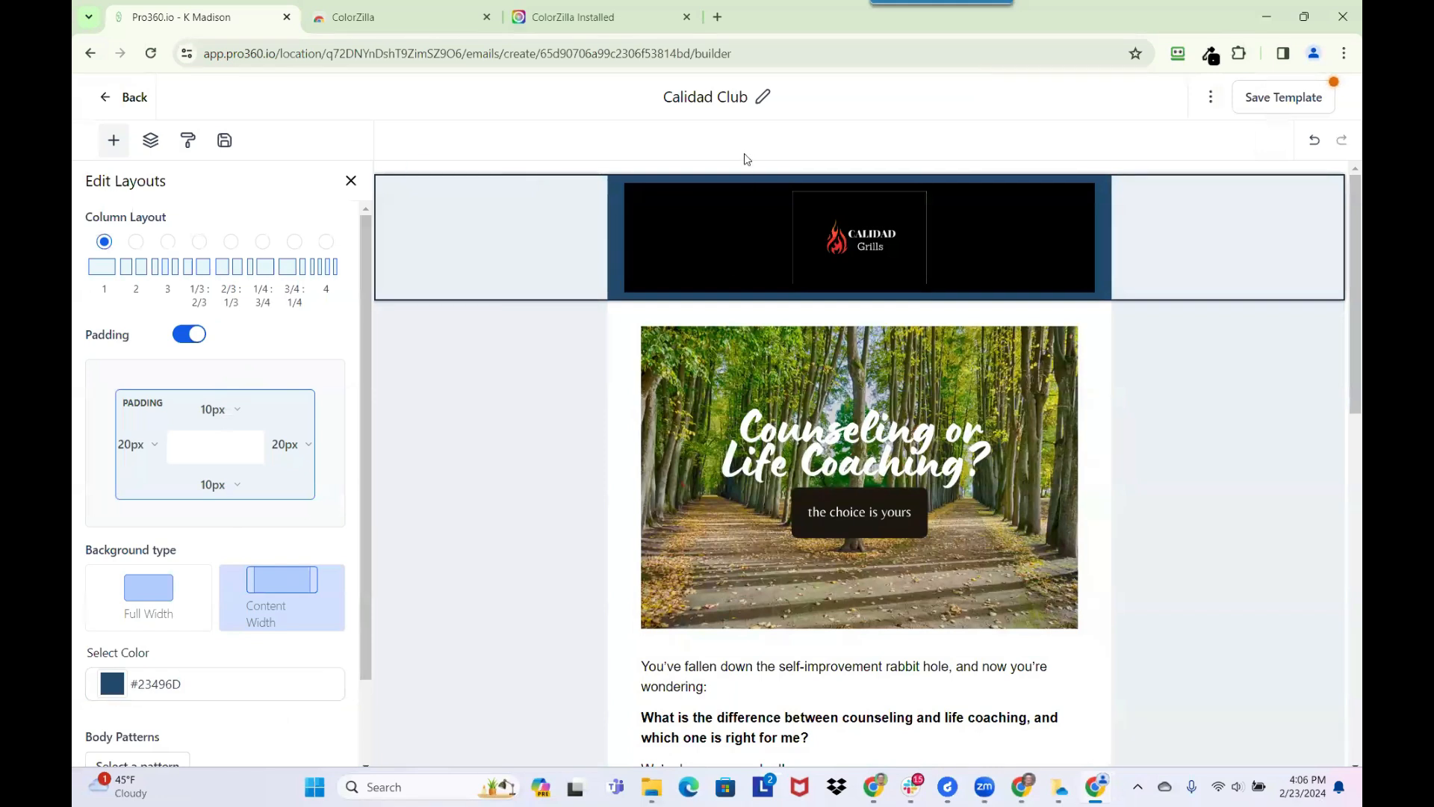
{"action": "mouse_move", "coordinate": [618, 197]}
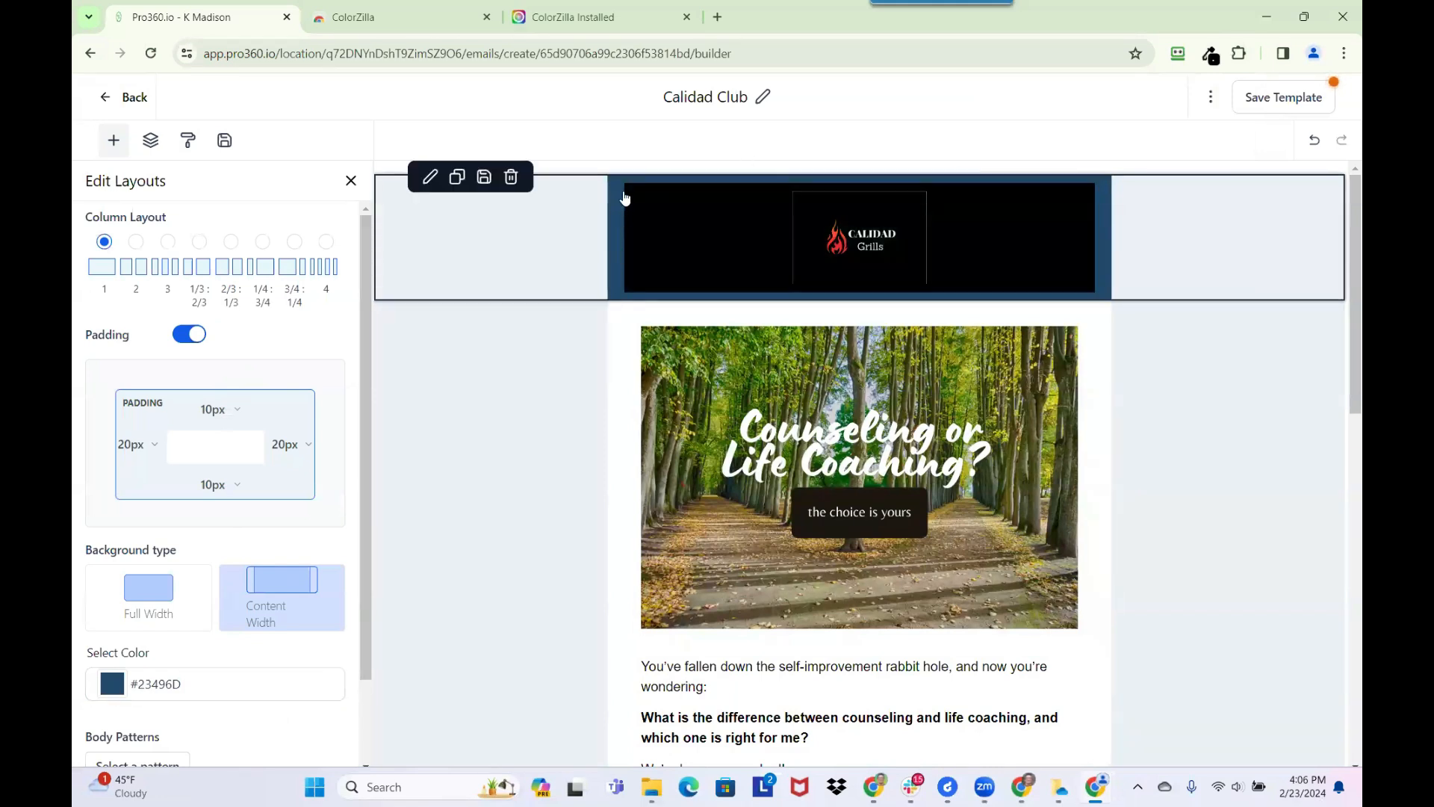
Replace the Counseling or Life Coaching image with Calidad Grills Facebook Banner from the Newsletter folder, and save the template
{"action": "left_click", "coordinate": [868, 440]}
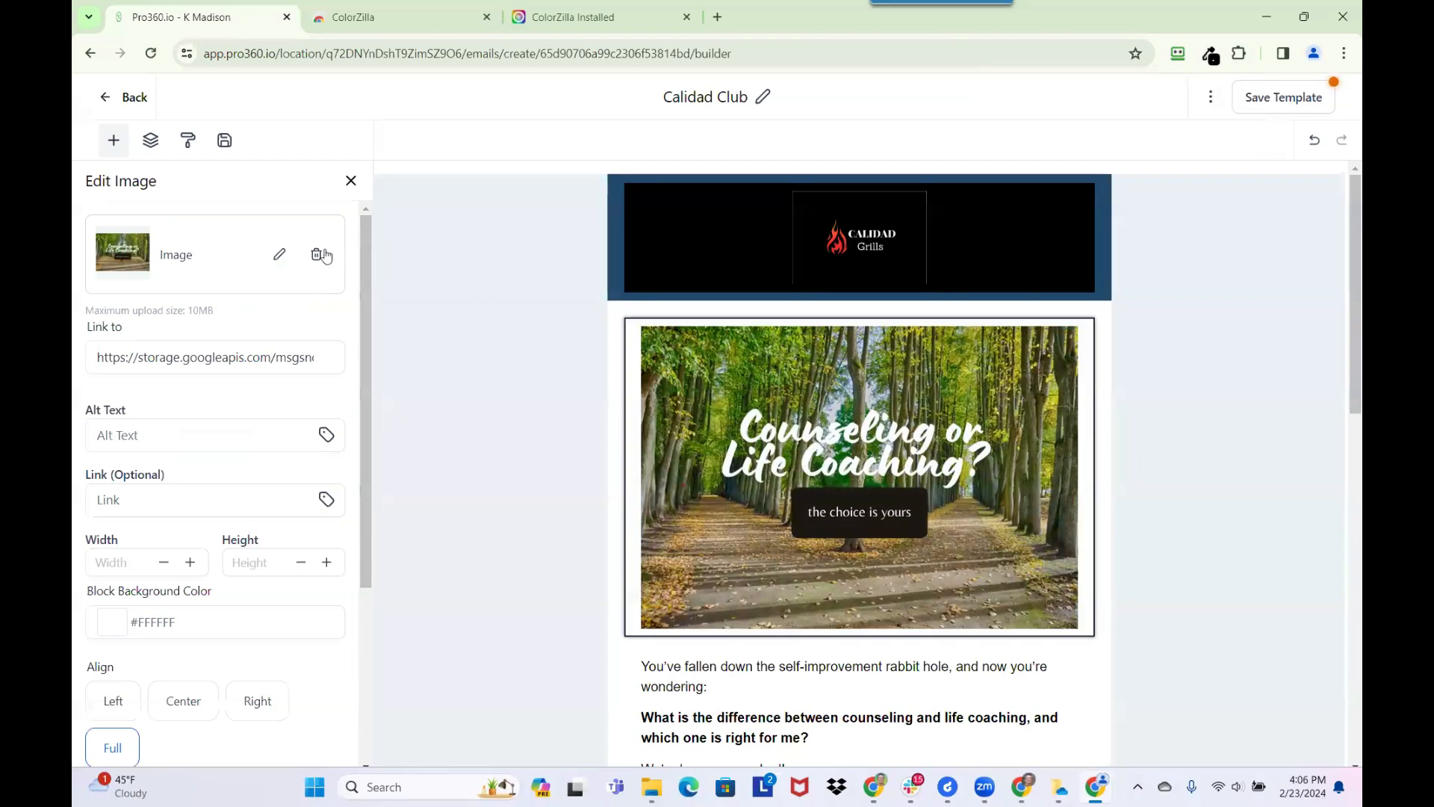
{"action": "left_click", "coordinate": [316, 256]}
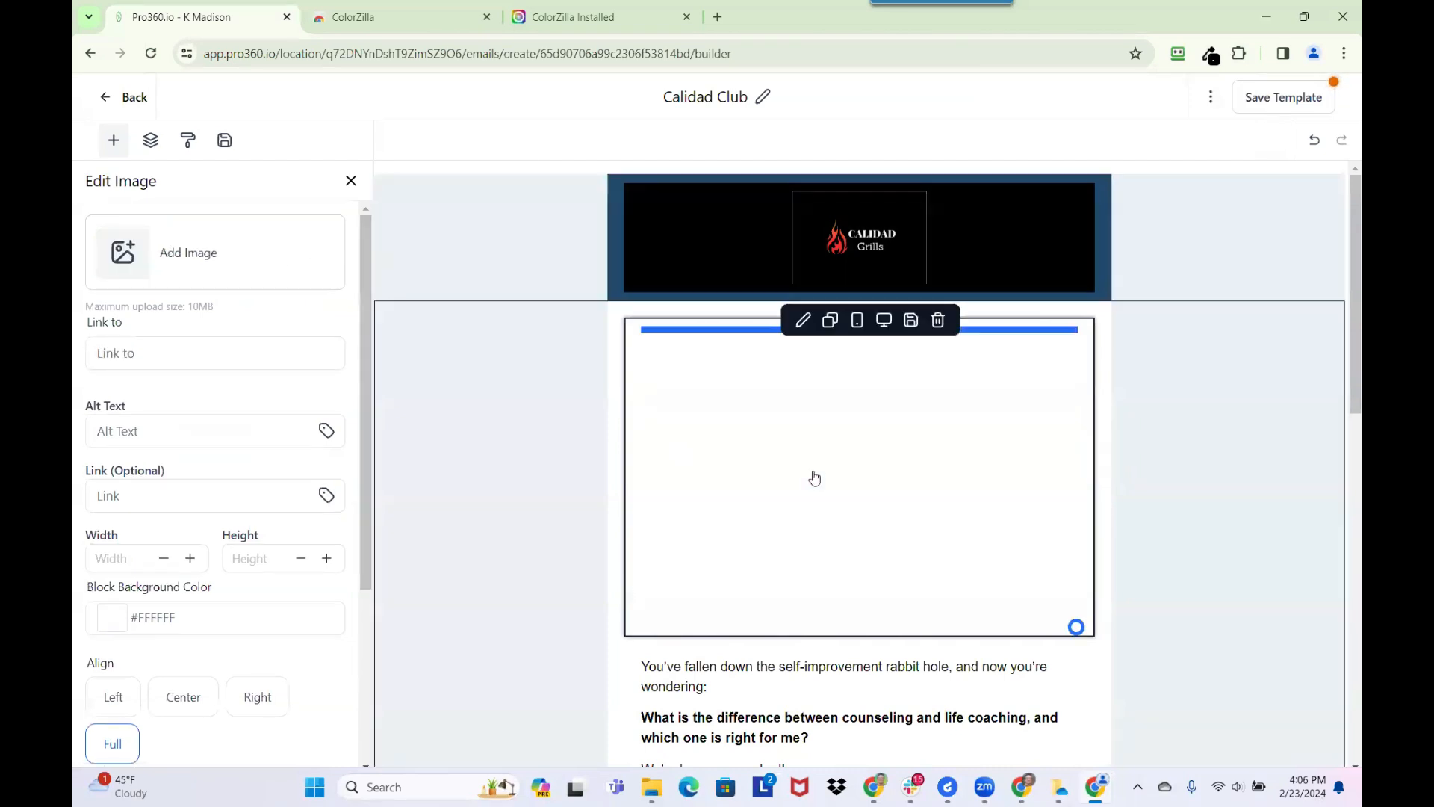
{"action": "left_click", "coordinate": [189, 260]}
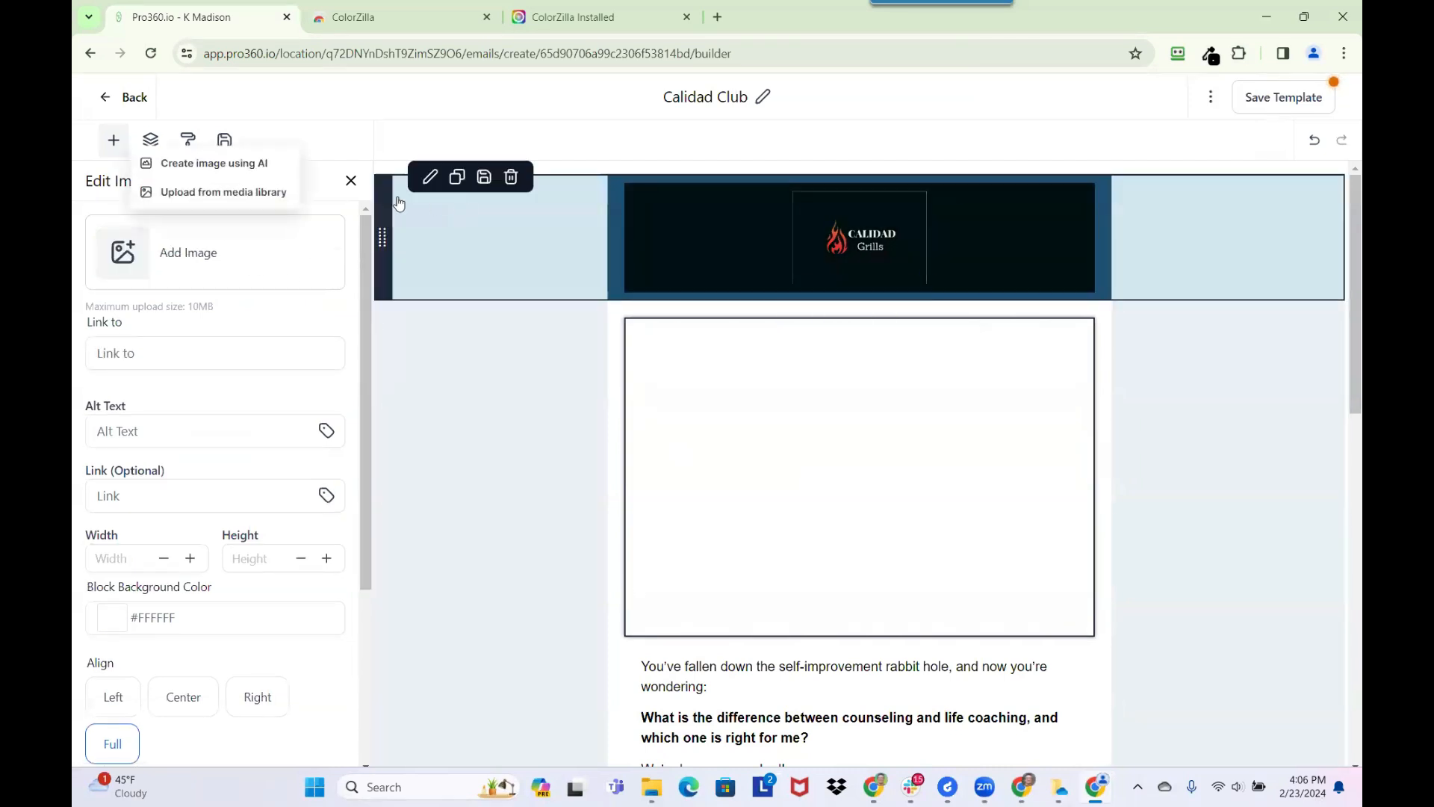
{"action": "left_click", "coordinate": [254, 192]}
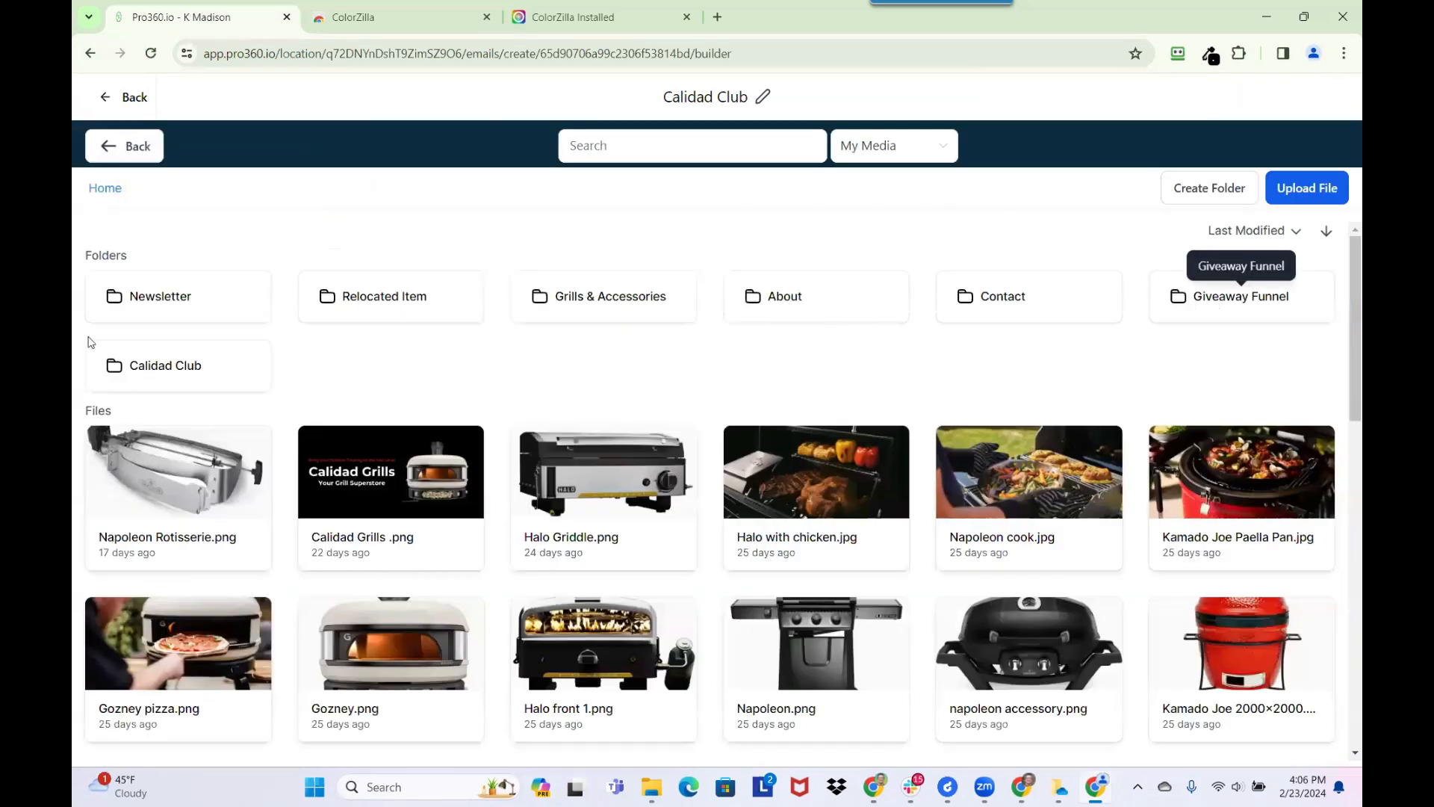
{"action": "left_click", "coordinate": [202, 304]}
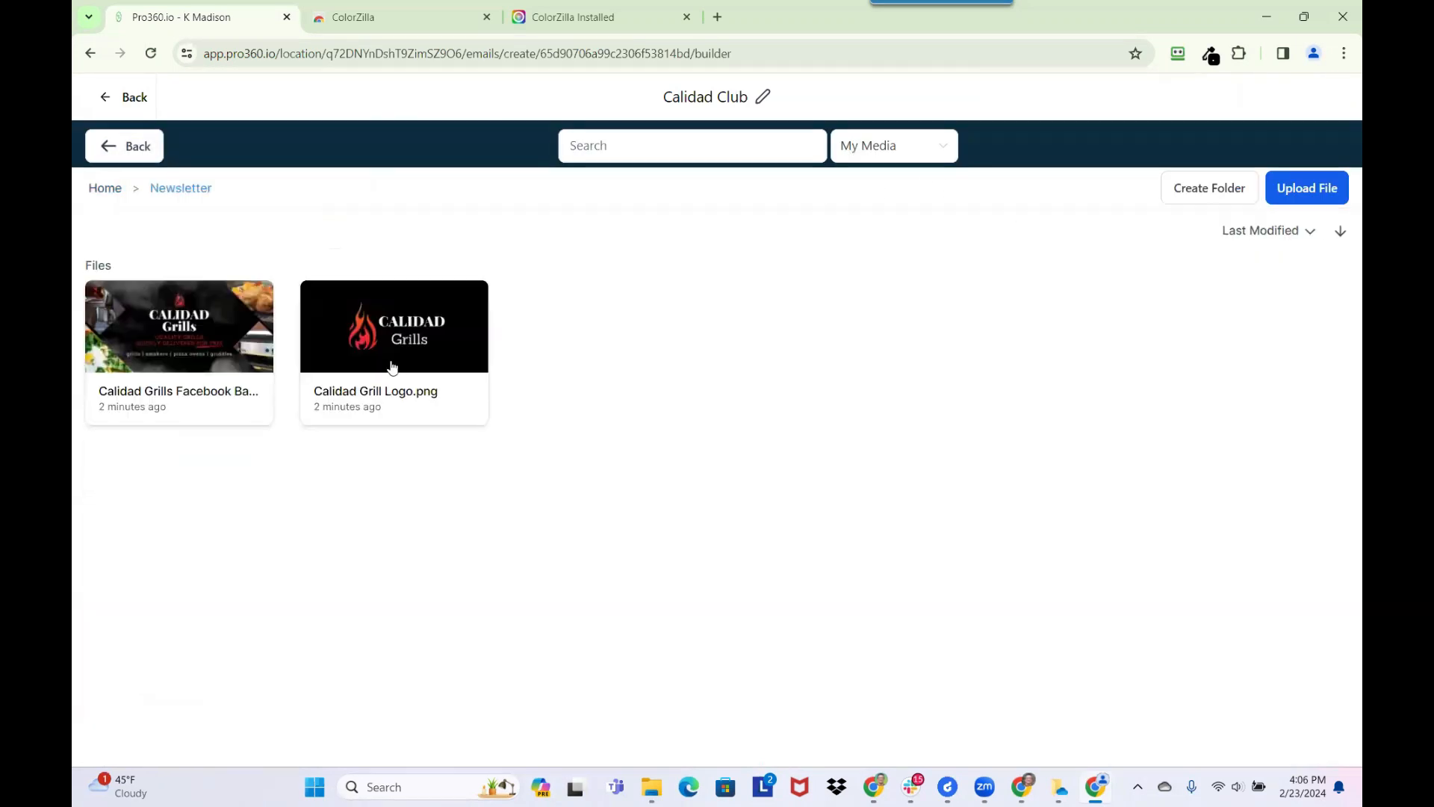
{"action": "left_click", "coordinate": [227, 377]}
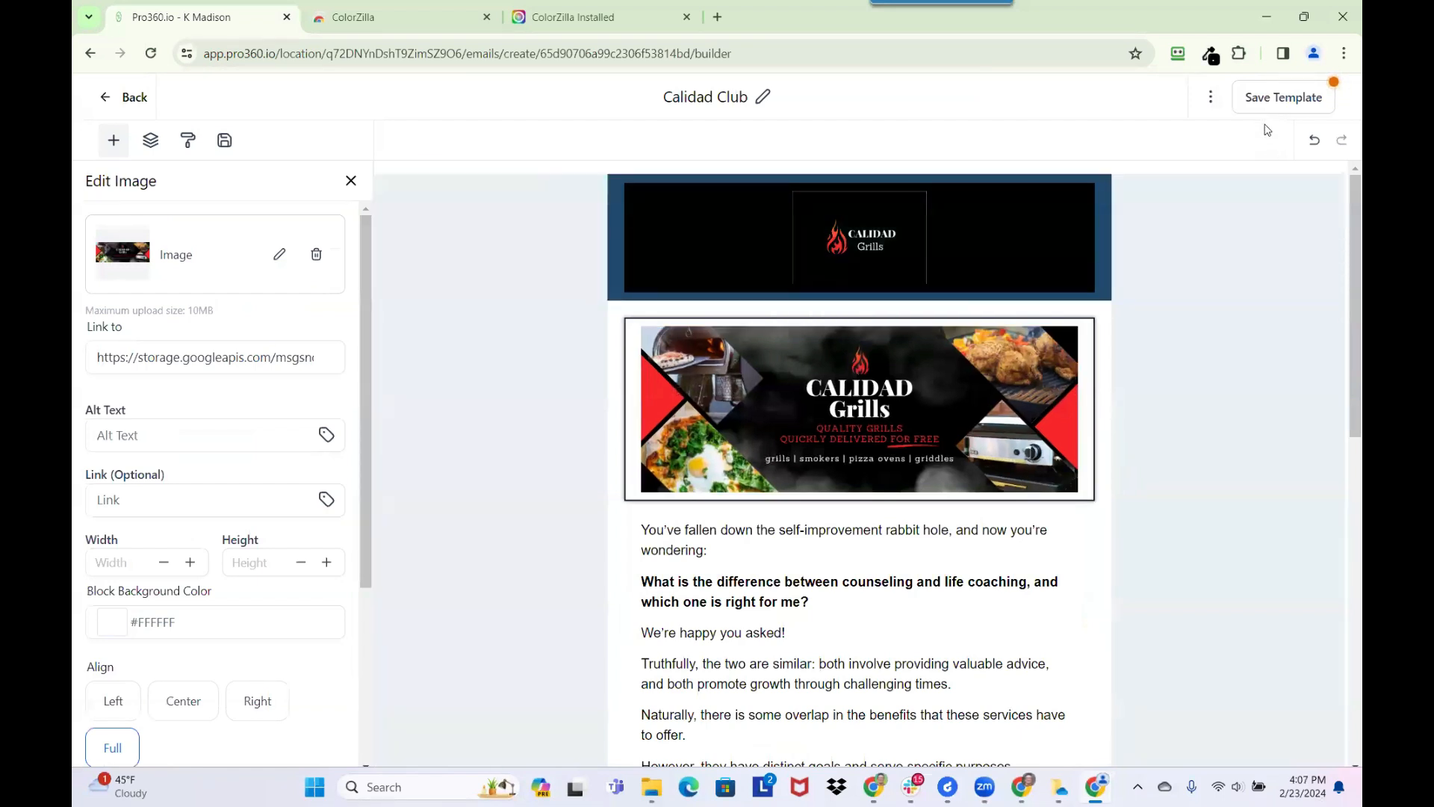
{"action": "left_click", "coordinate": [1274, 103]}
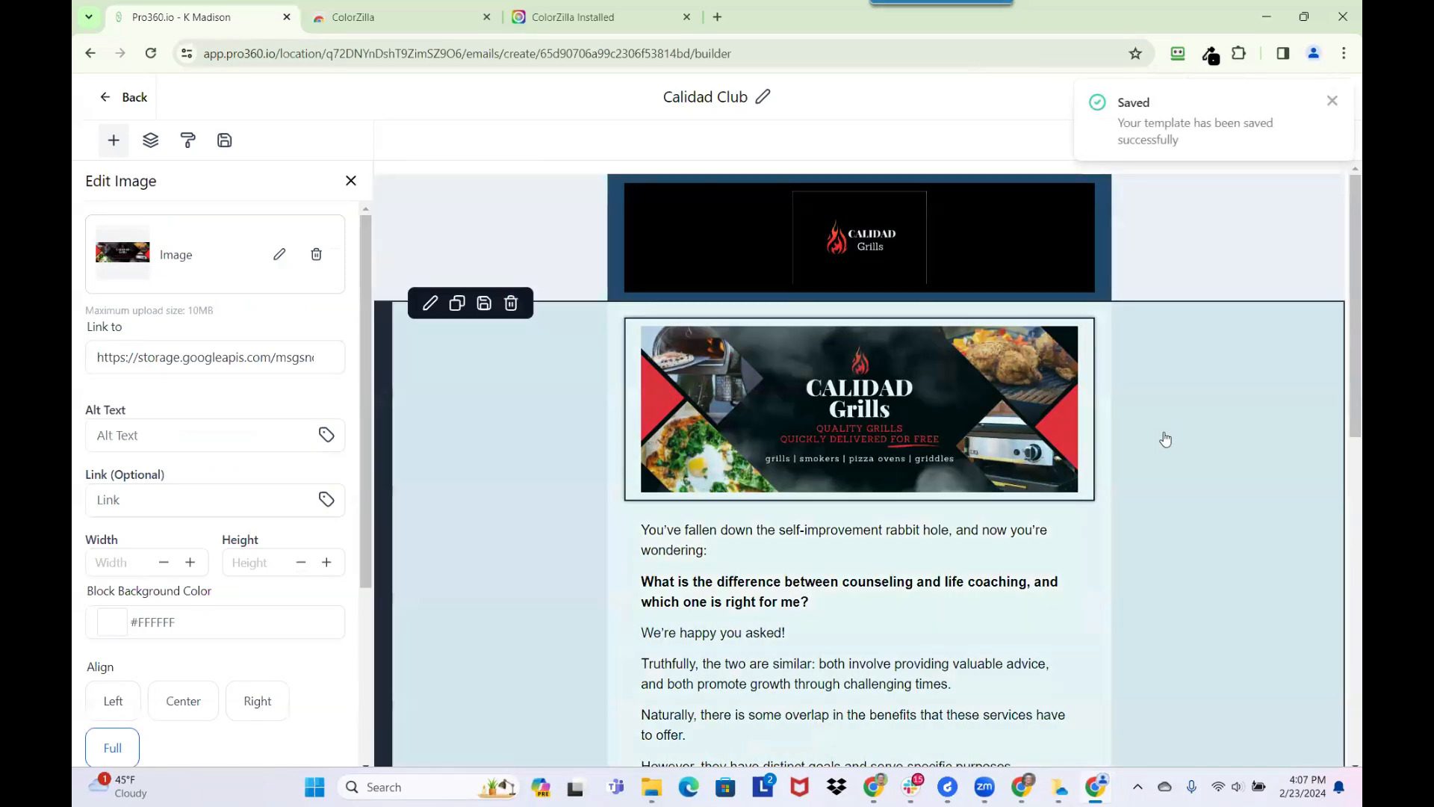
Set the Contact Us Today! button's background color to the copied black, #000000
{"action": "scroll", "coordinate": [1157, 434], "scroll_direction": "down", "scroll_amount": 5}
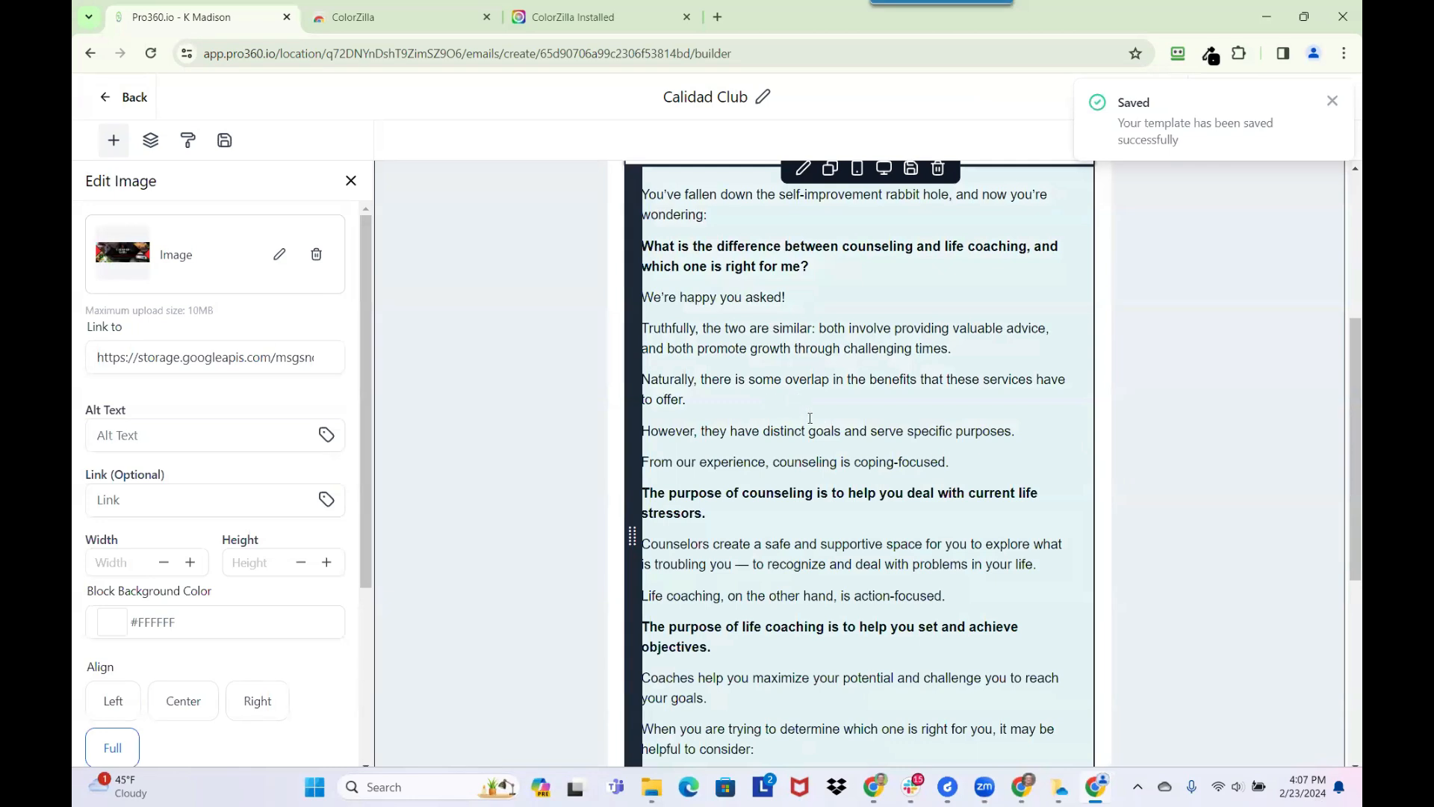
{"action": "scroll", "coordinate": [841, 471], "scroll_direction": "down", "scroll_amount": 6}
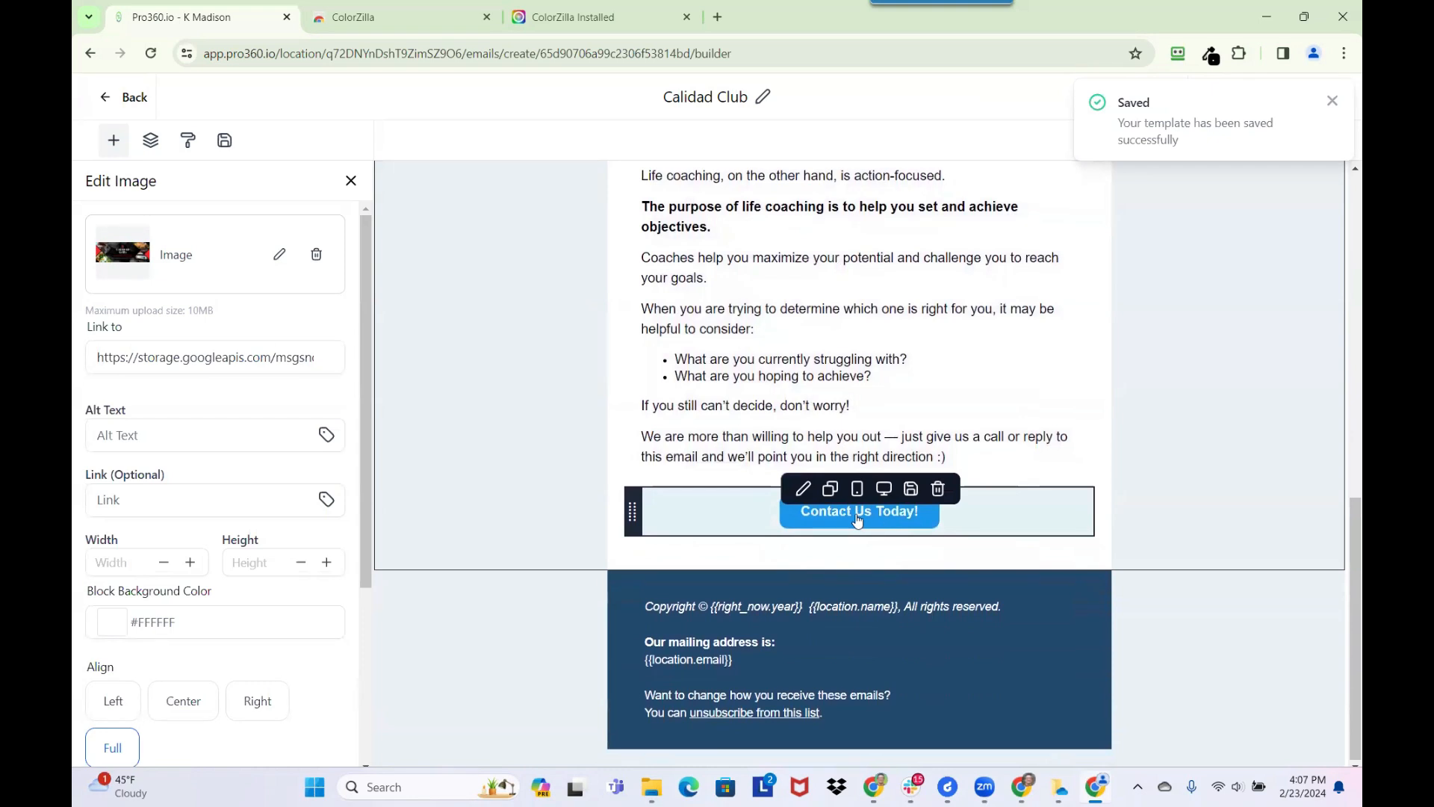
{"action": "left_click", "coordinate": [857, 519]}
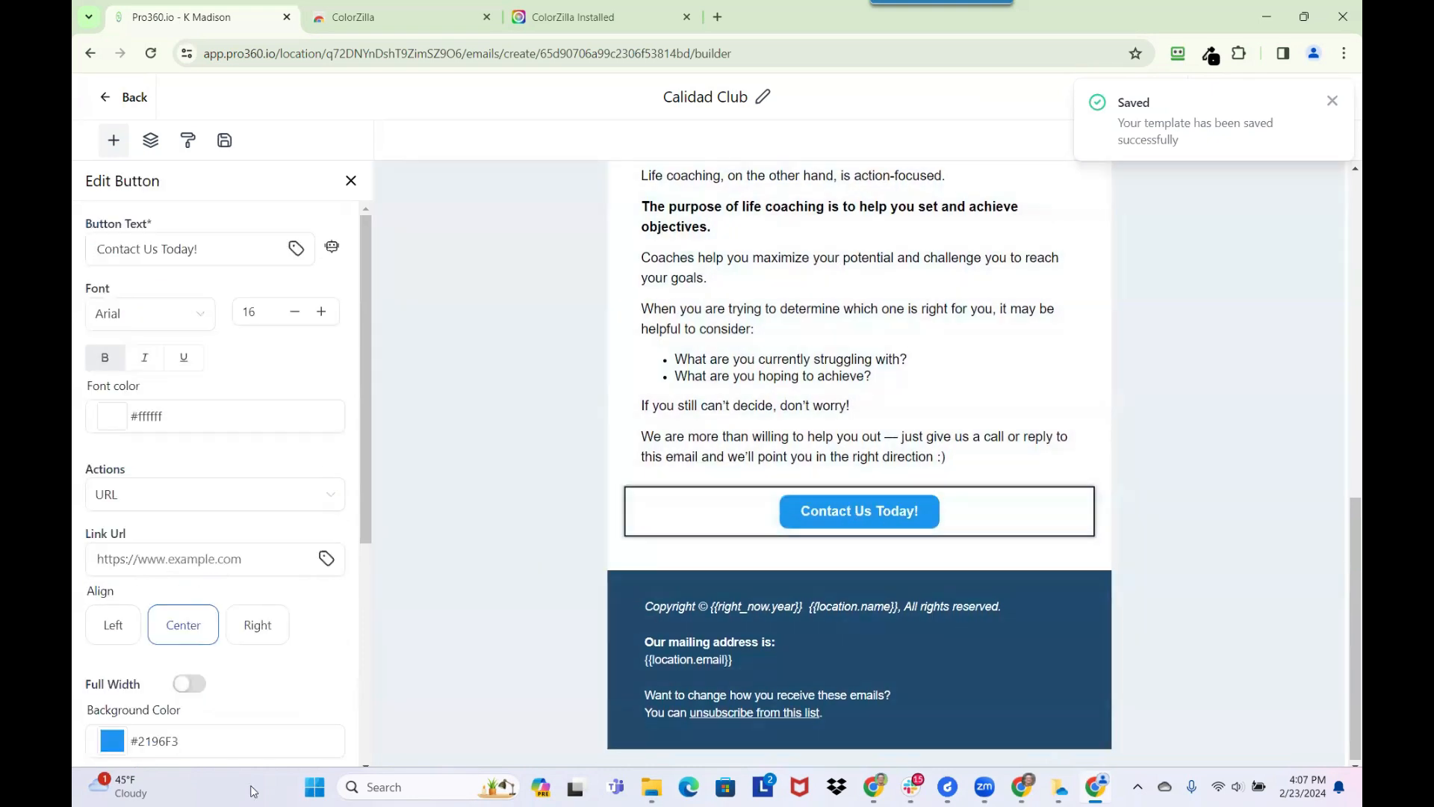
{"action": "left_click", "coordinate": [164, 741]}
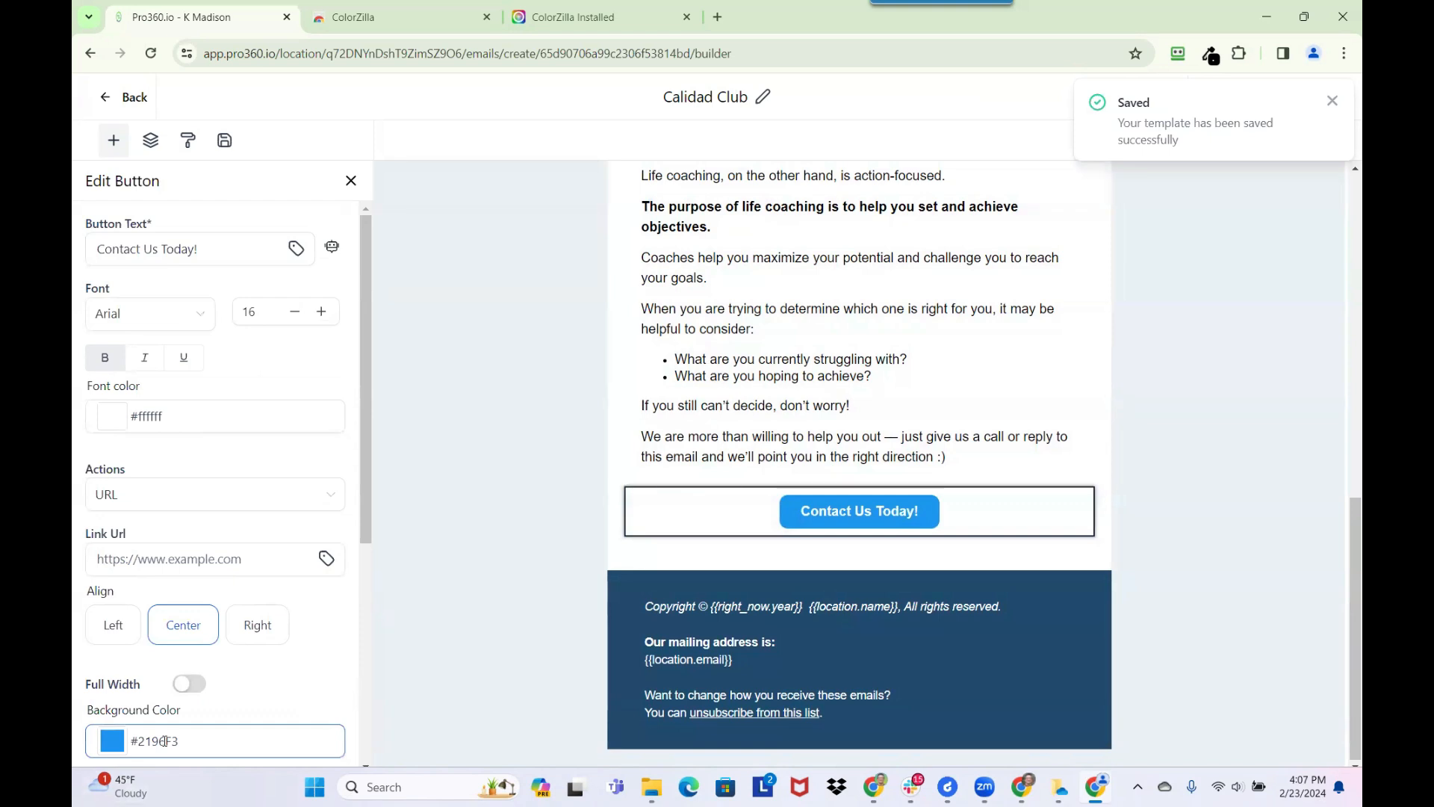
{"action": "double_click", "coordinate": [165, 741]}
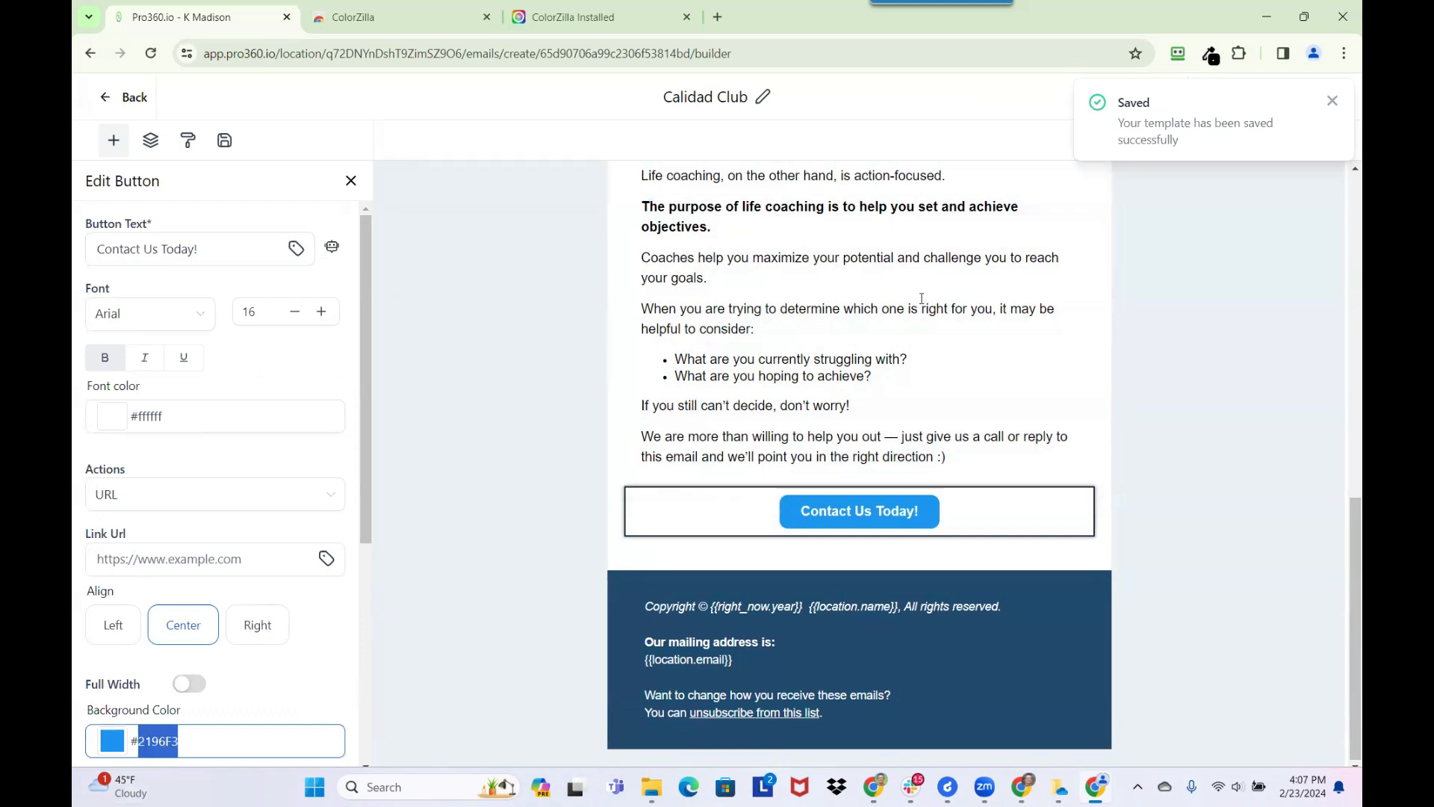
{"action": "key", "text": "ctrl+v"}
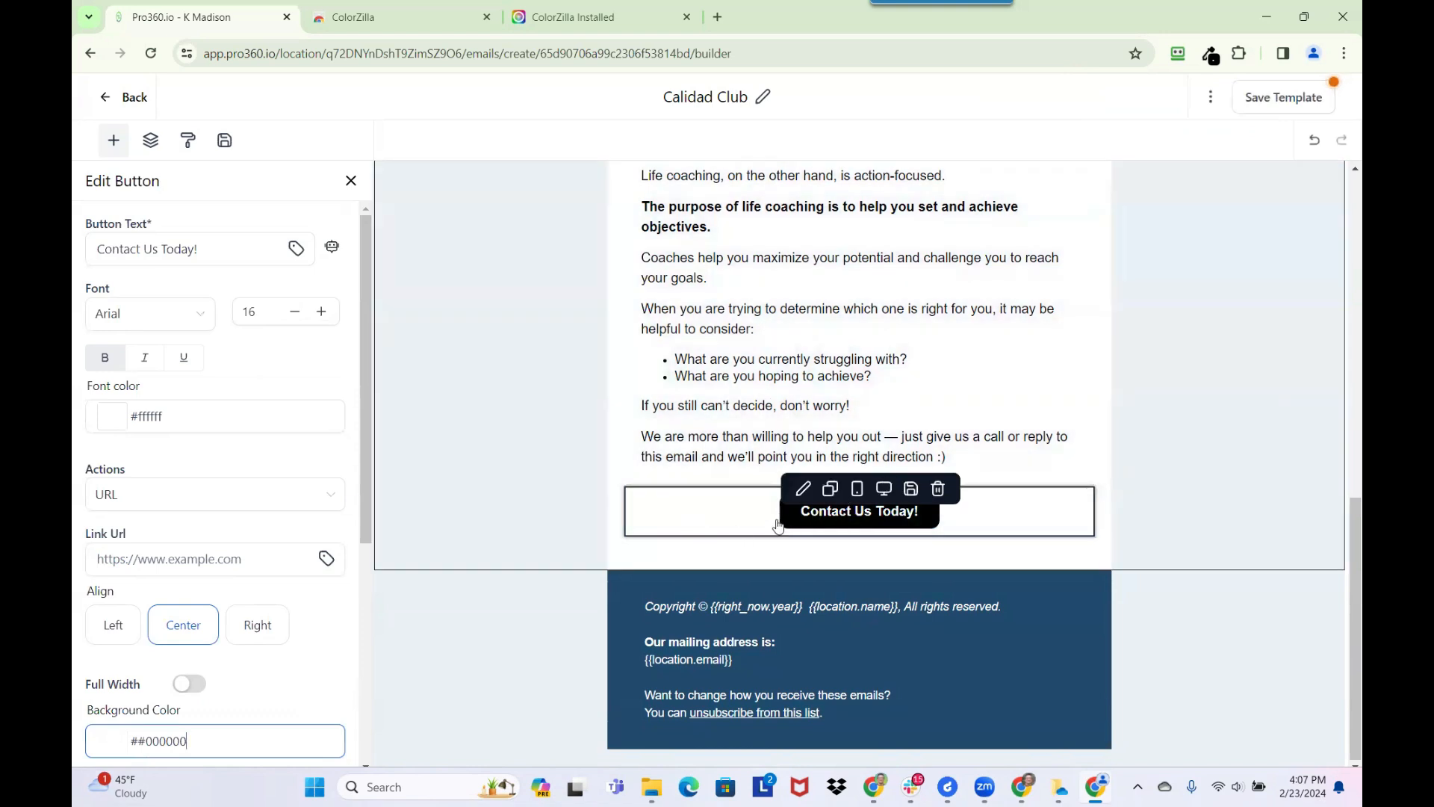
{"action": "left_click", "coordinate": [884, 516]}
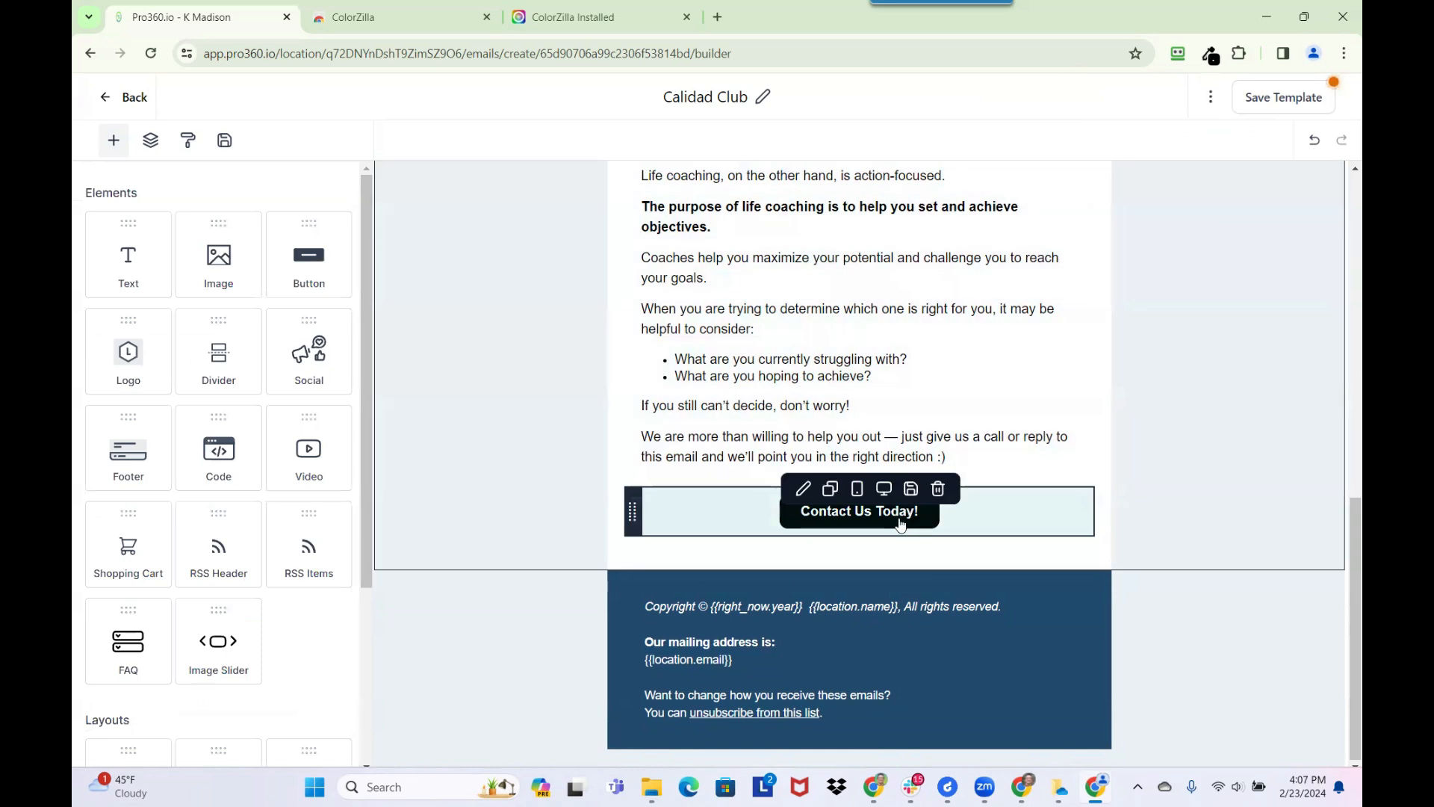
Review the action types available for the Contact Us Today! button, leaving it on URL
{"action": "left_click", "coordinate": [893, 521]}
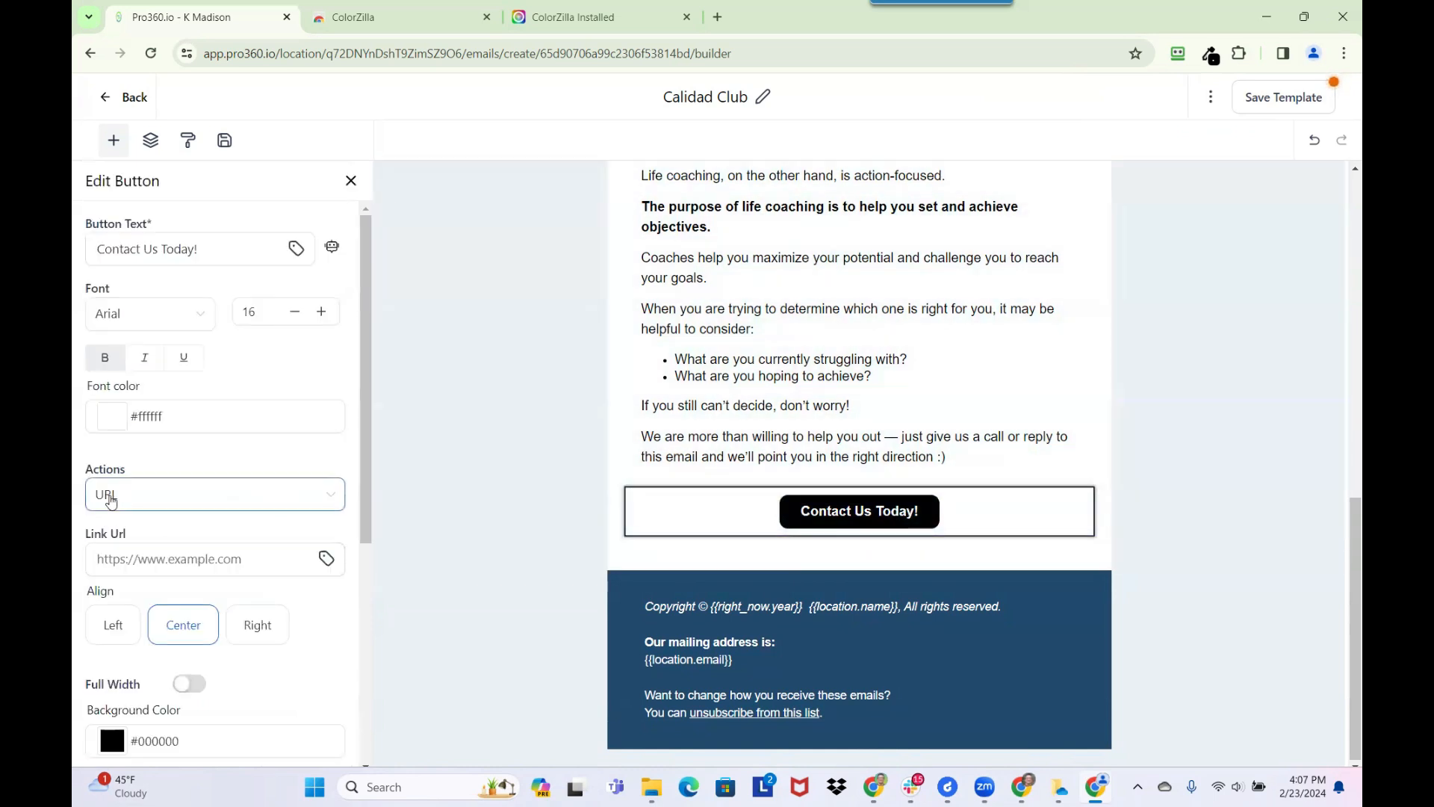
{"action": "left_click", "coordinate": [172, 495]}
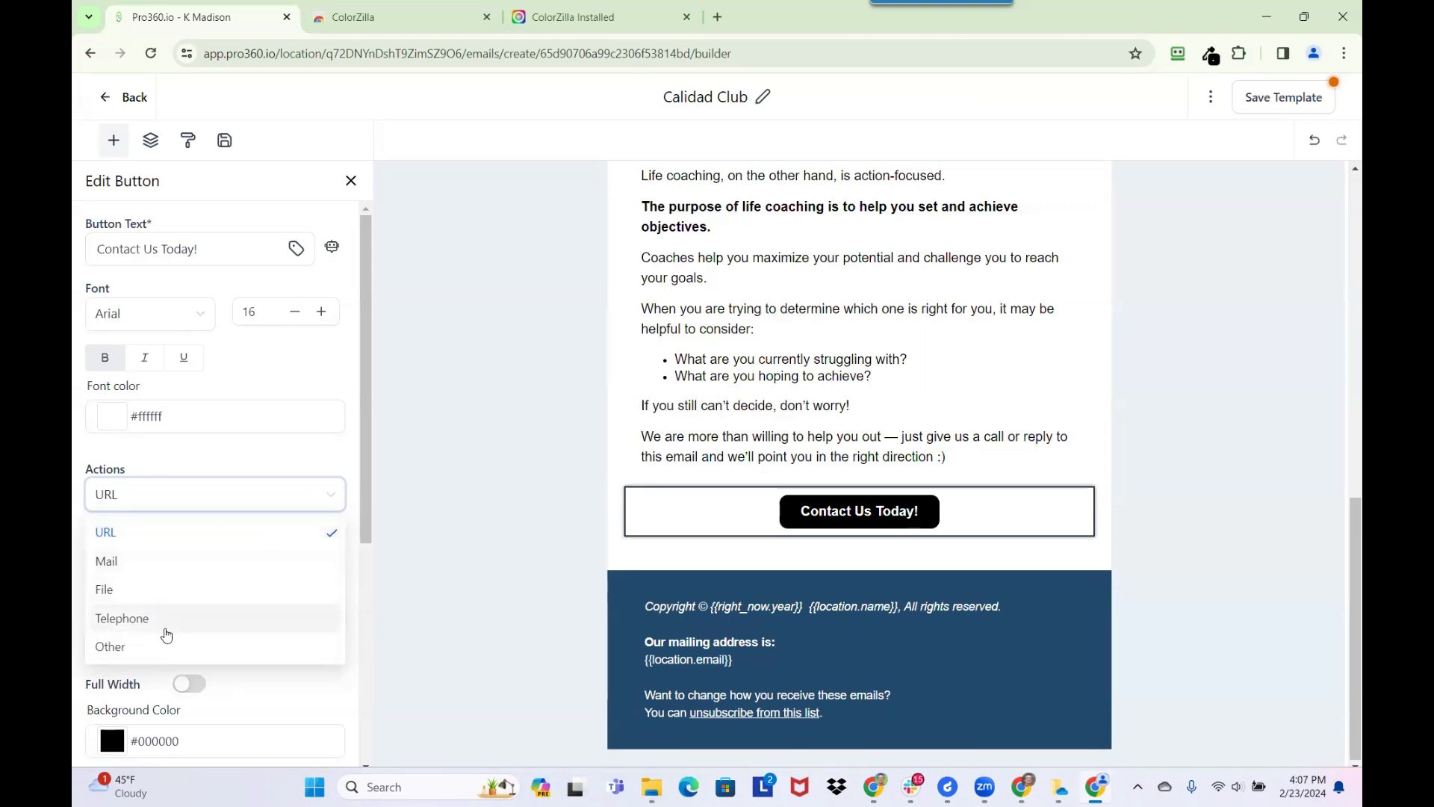
{"action": "left_click", "coordinate": [224, 496]}
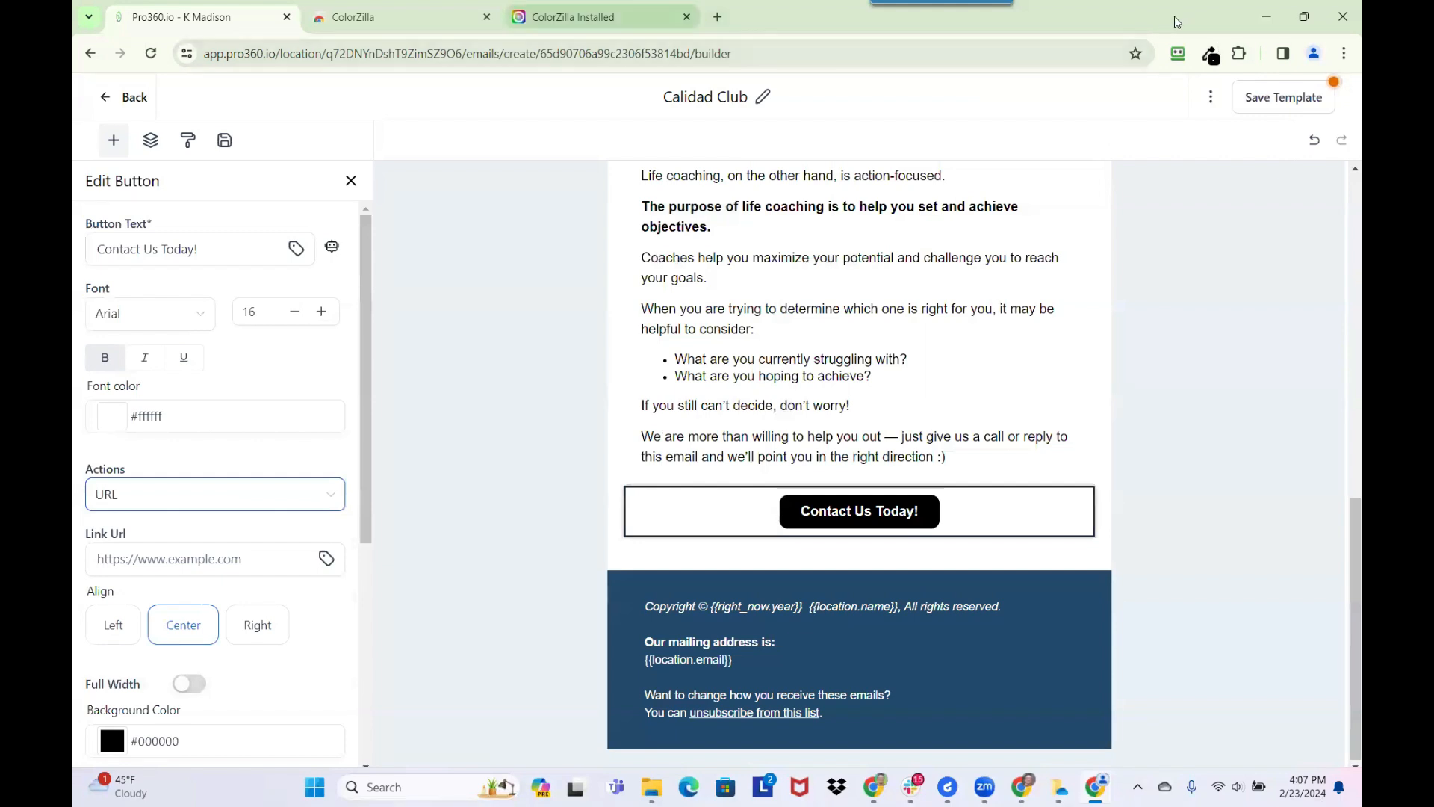
Switch to the browser tab with the ColorZilla welcome page, load calidadgrills.com there, and open the site's Contact page
{"action": "left_click", "coordinate": [574, 17]}
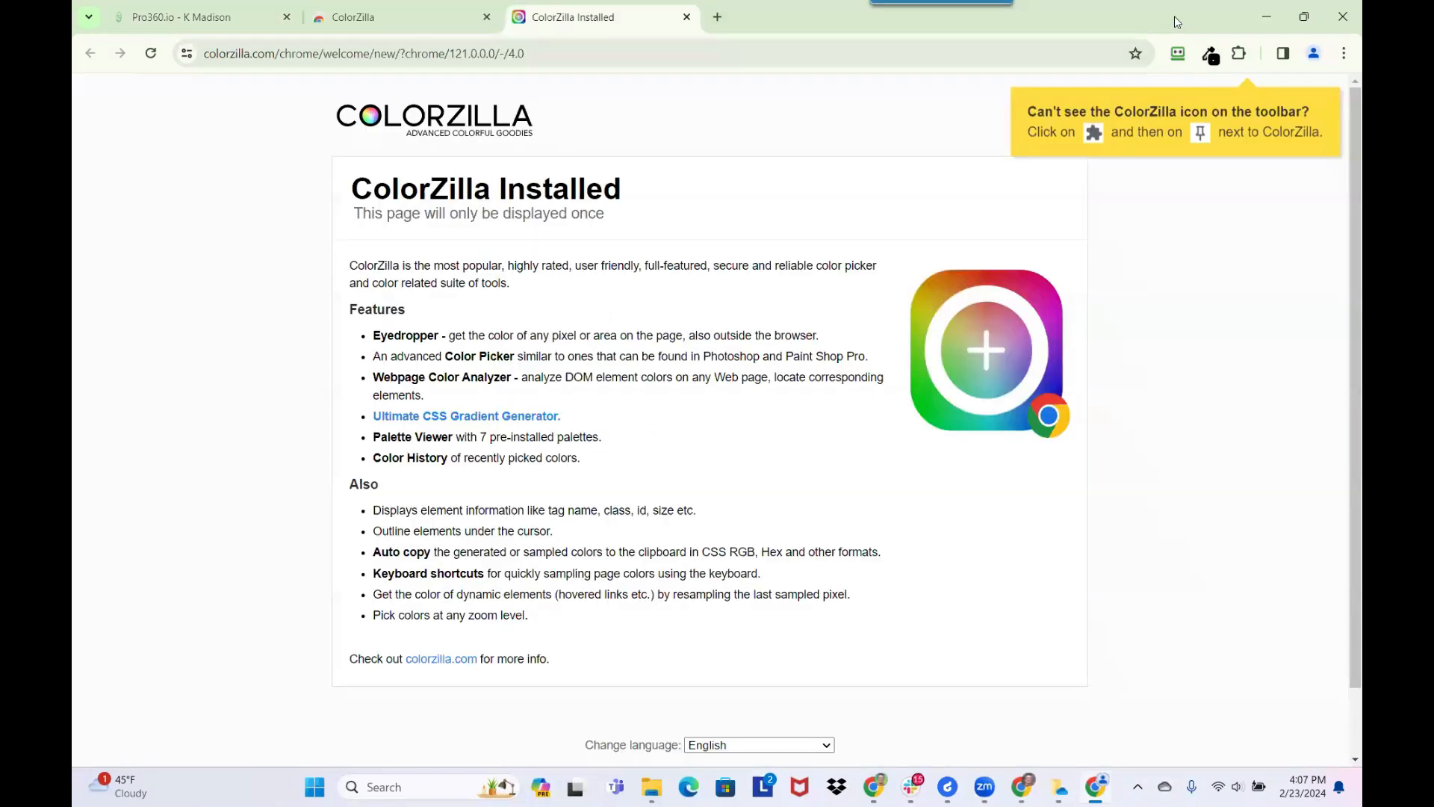
{"action": "key", "text": "ctrl+l"}
{"action": "type", "text": "calidadgrills.co"}
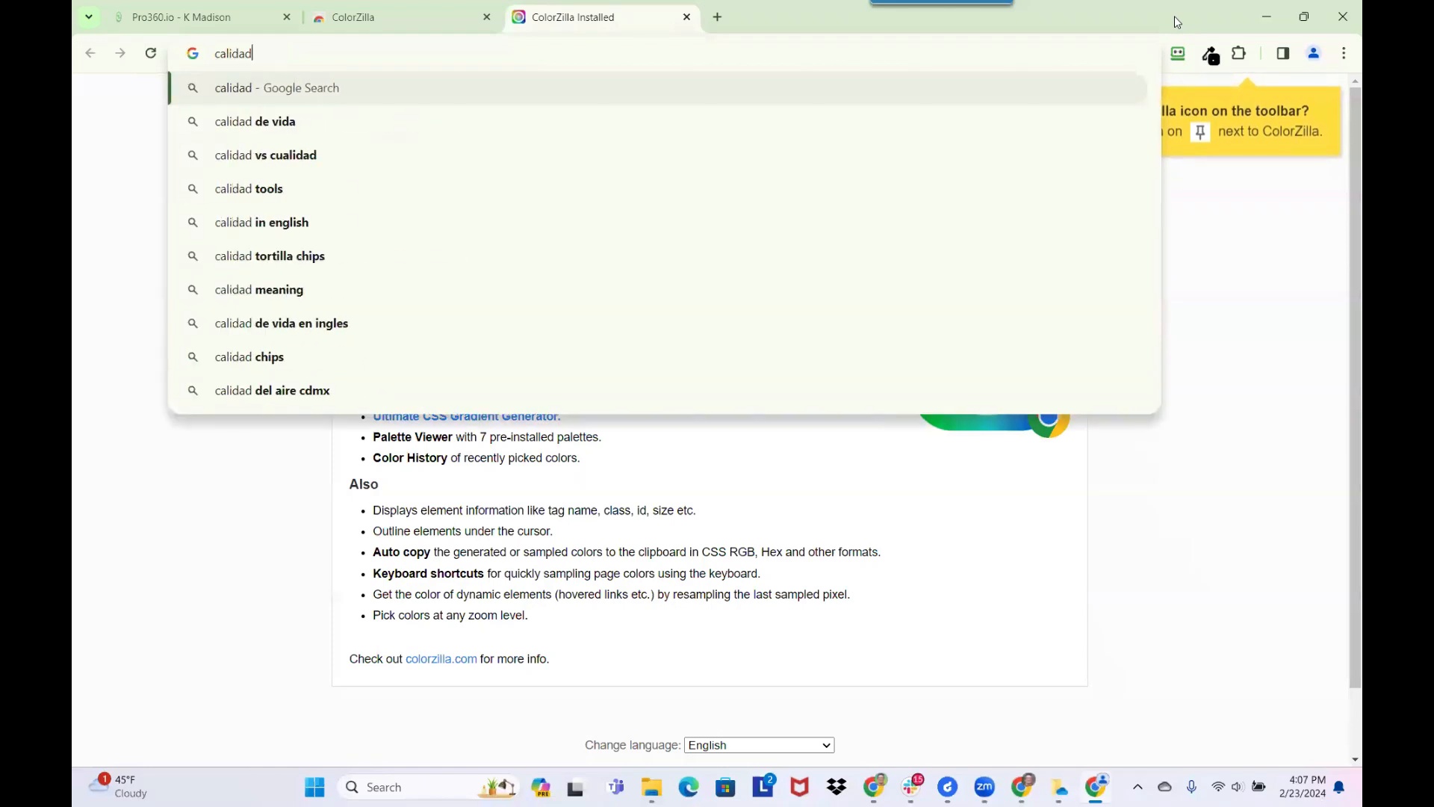
{"action": "type", "text": "m"}
{"action": "key", "text": "Return"}
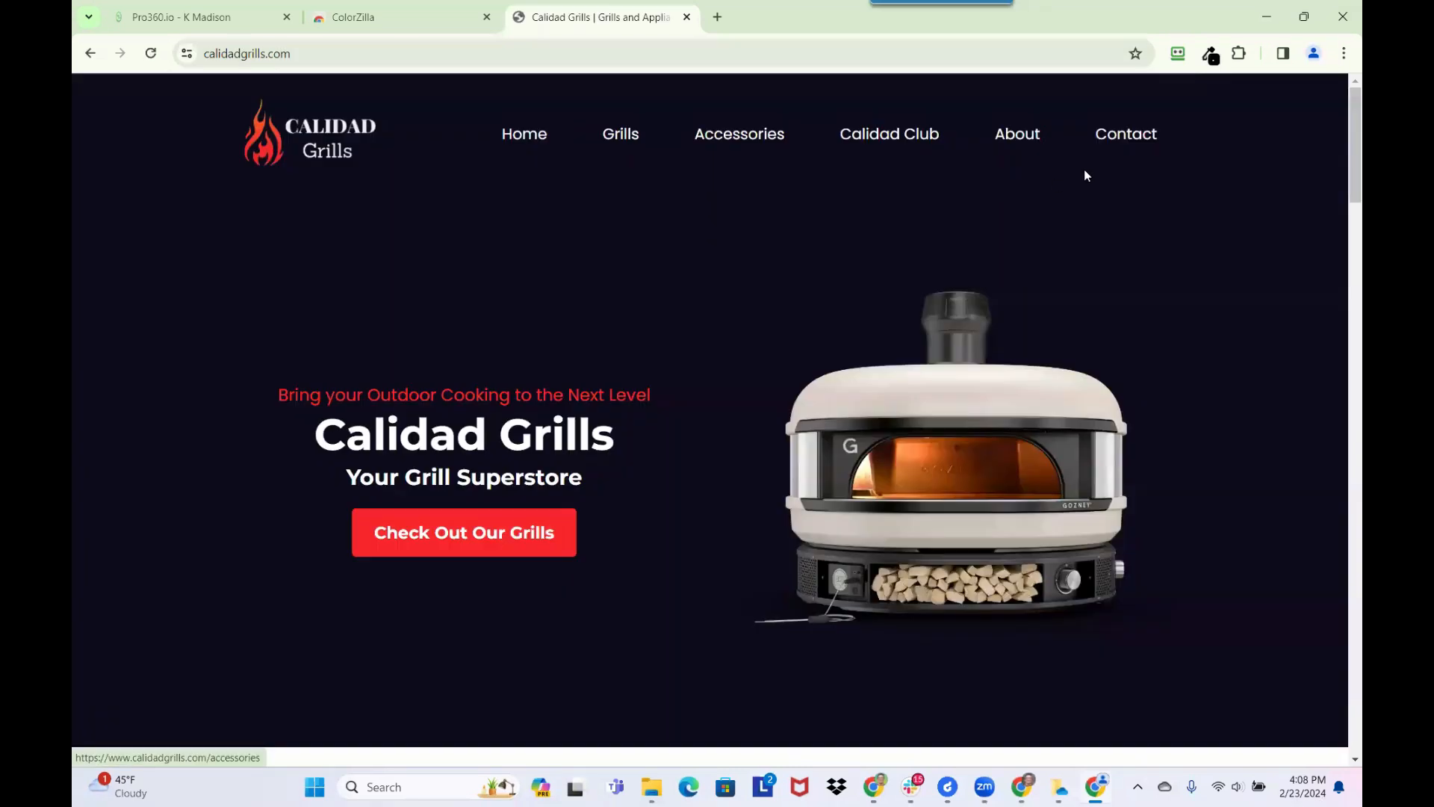
{"action": "left_click", "coordinate": [1117, 142]}
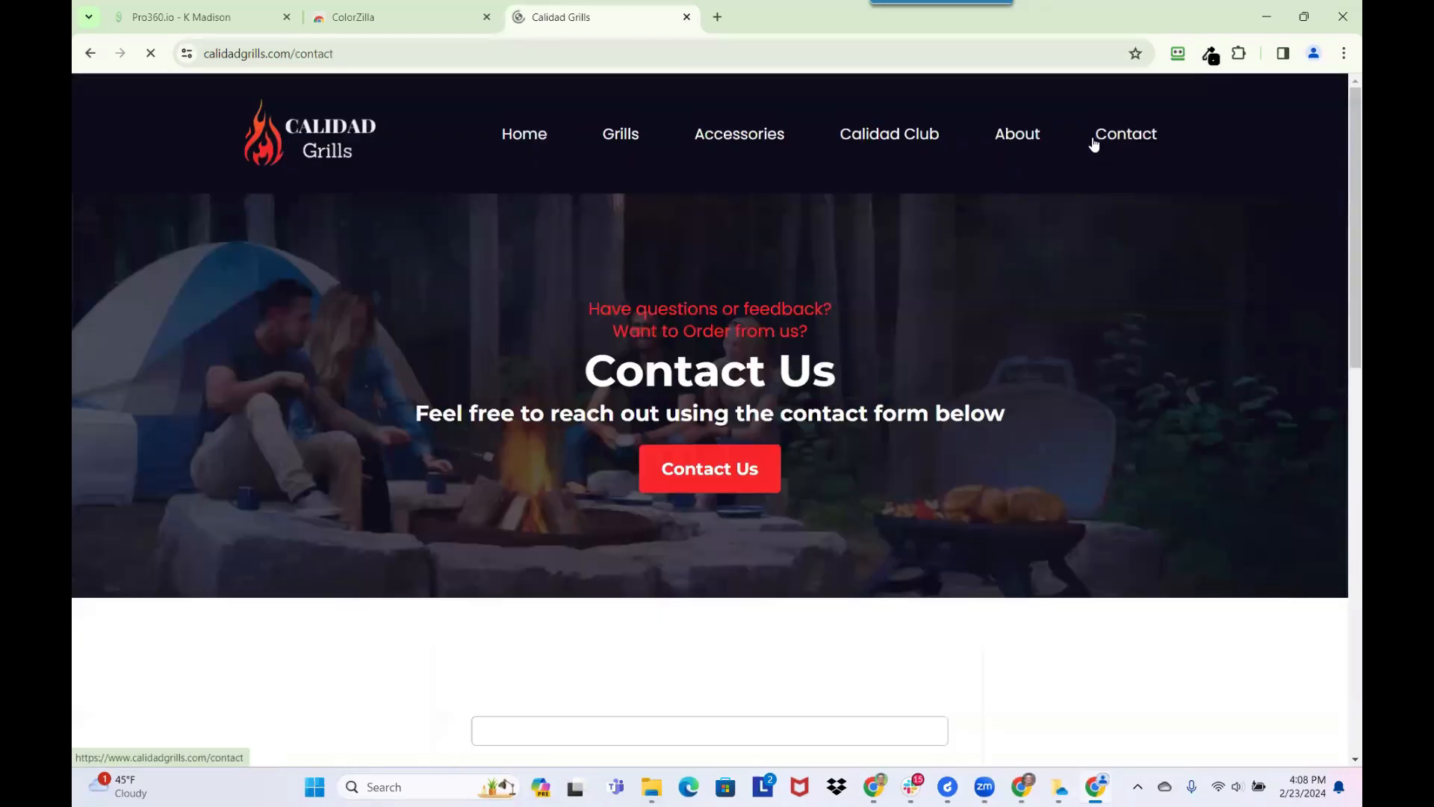
Copy the Contact page's address, paste it as the Contact Us Today! button's link URL in the Calidad Club email, and save the template
{"action": "left_click", "coordinate": [462, 68]}
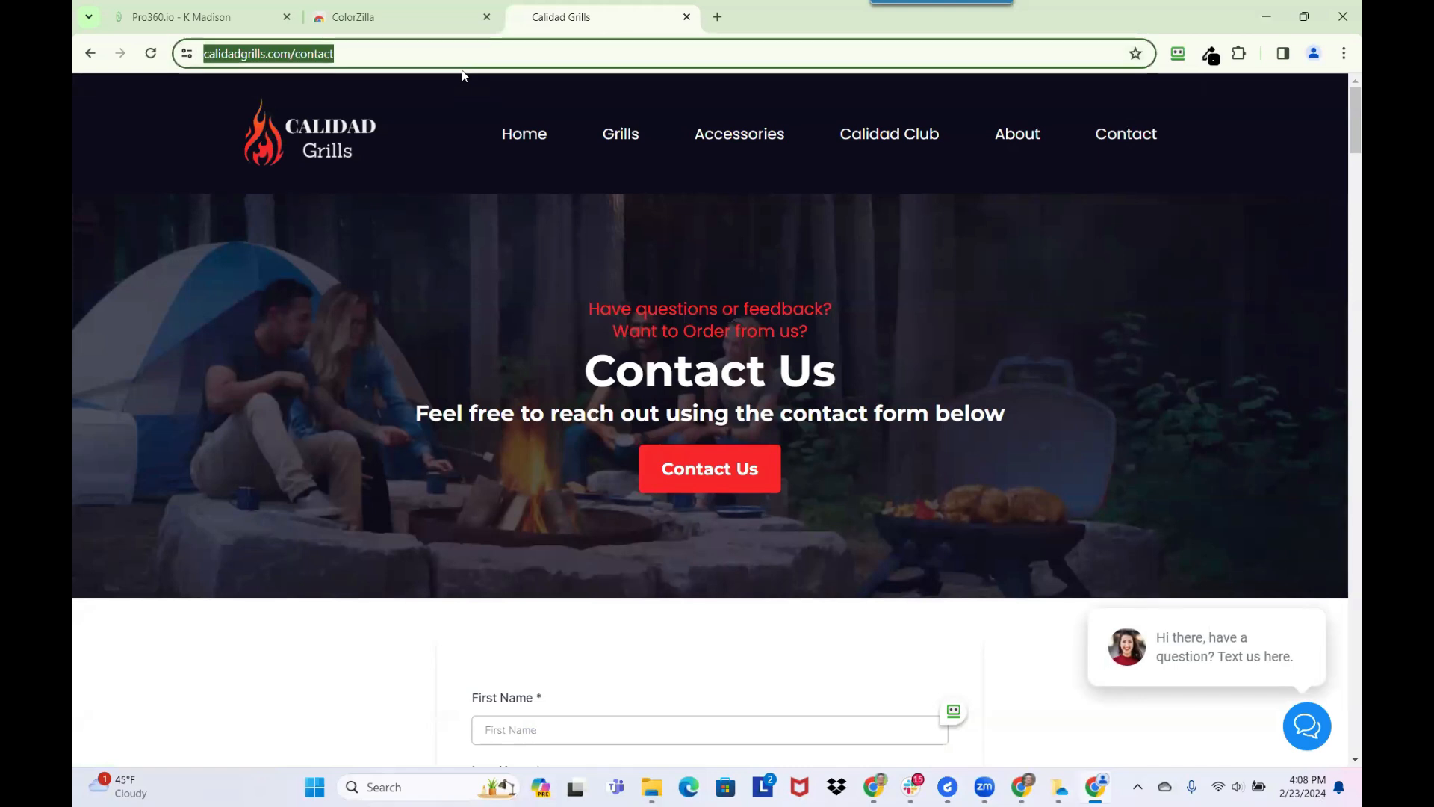
{"action": "right_click", "coordinate": [288, 54]}
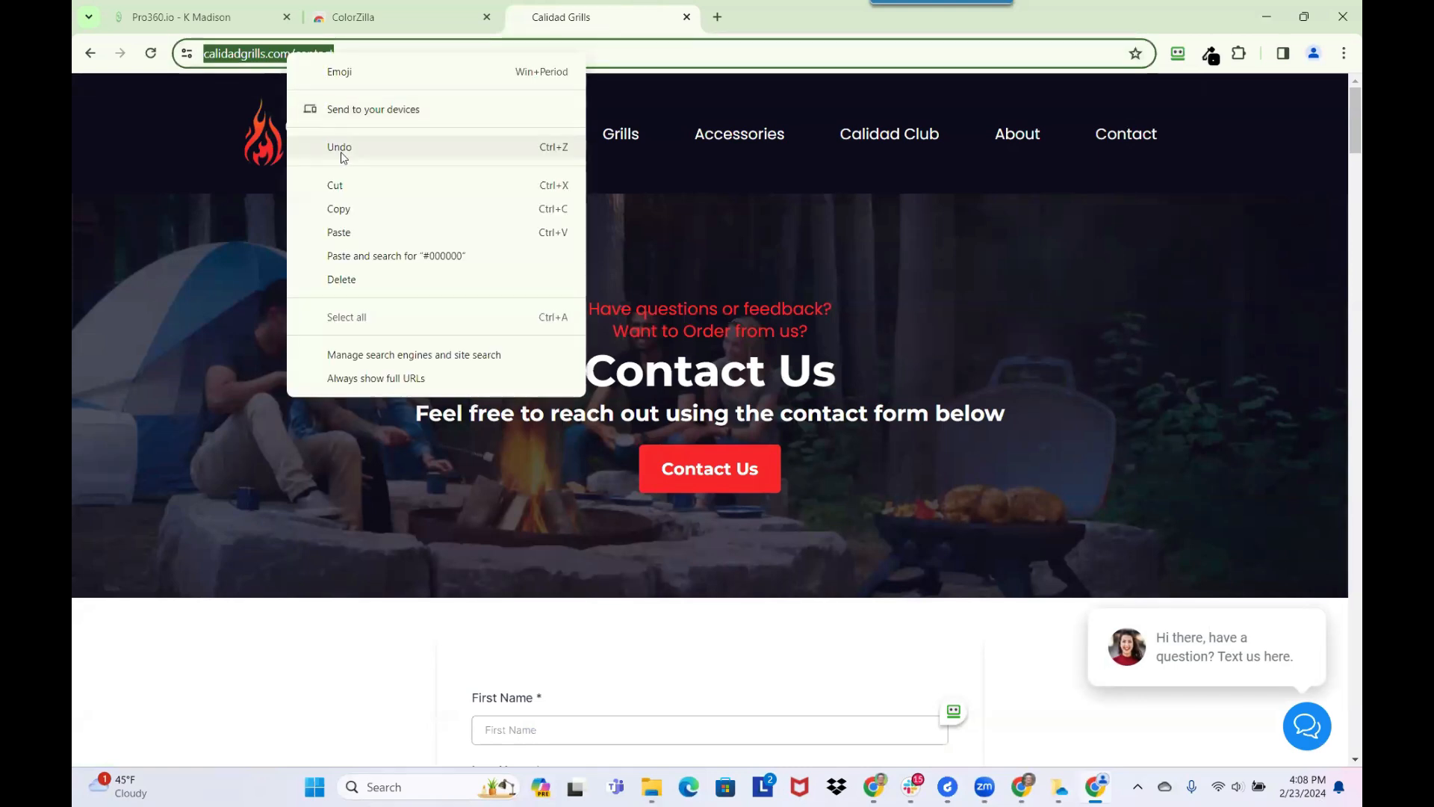
{"action": "left_click", "coordinate": [347, 211]}
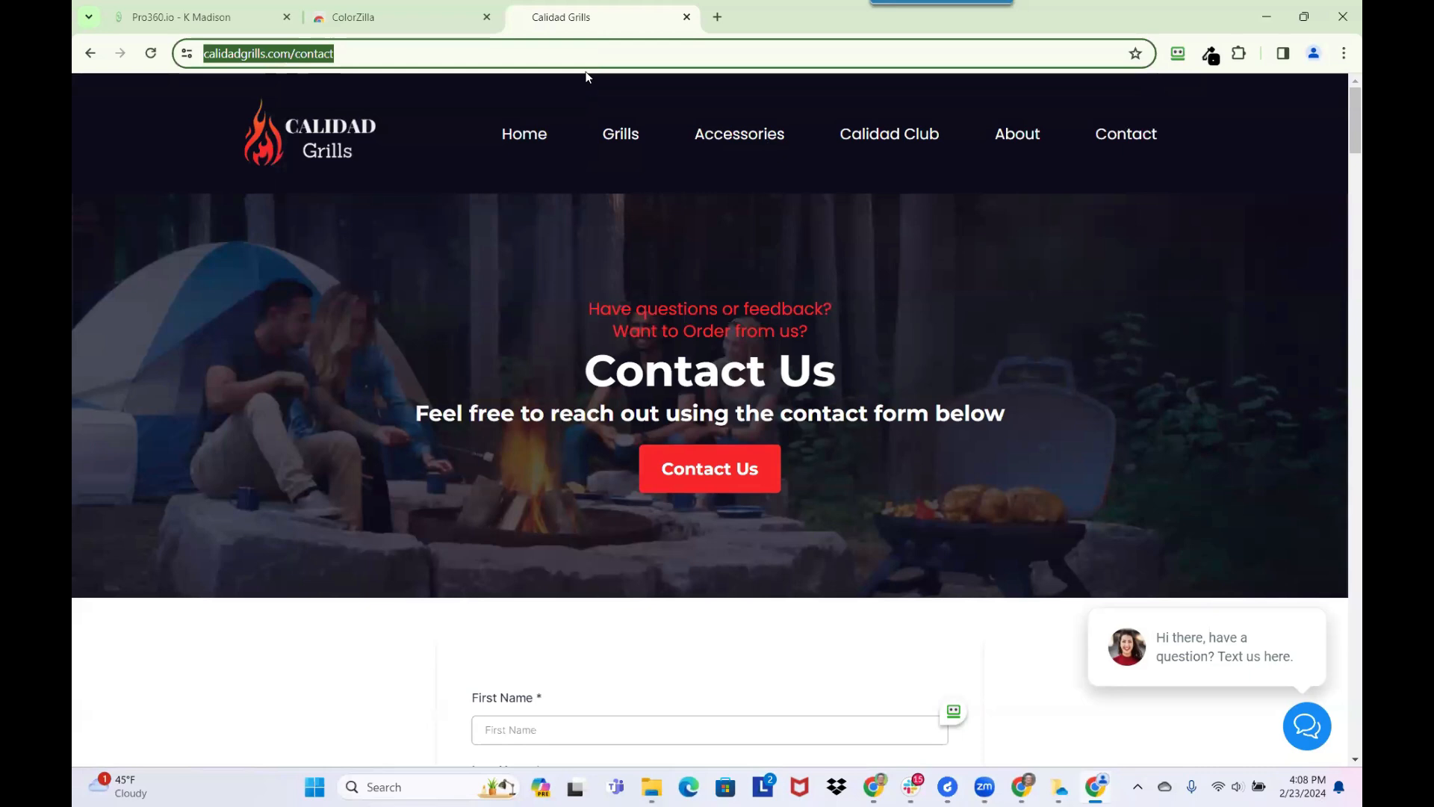
{"action": "left_click", "coordinate": [181, 22]}
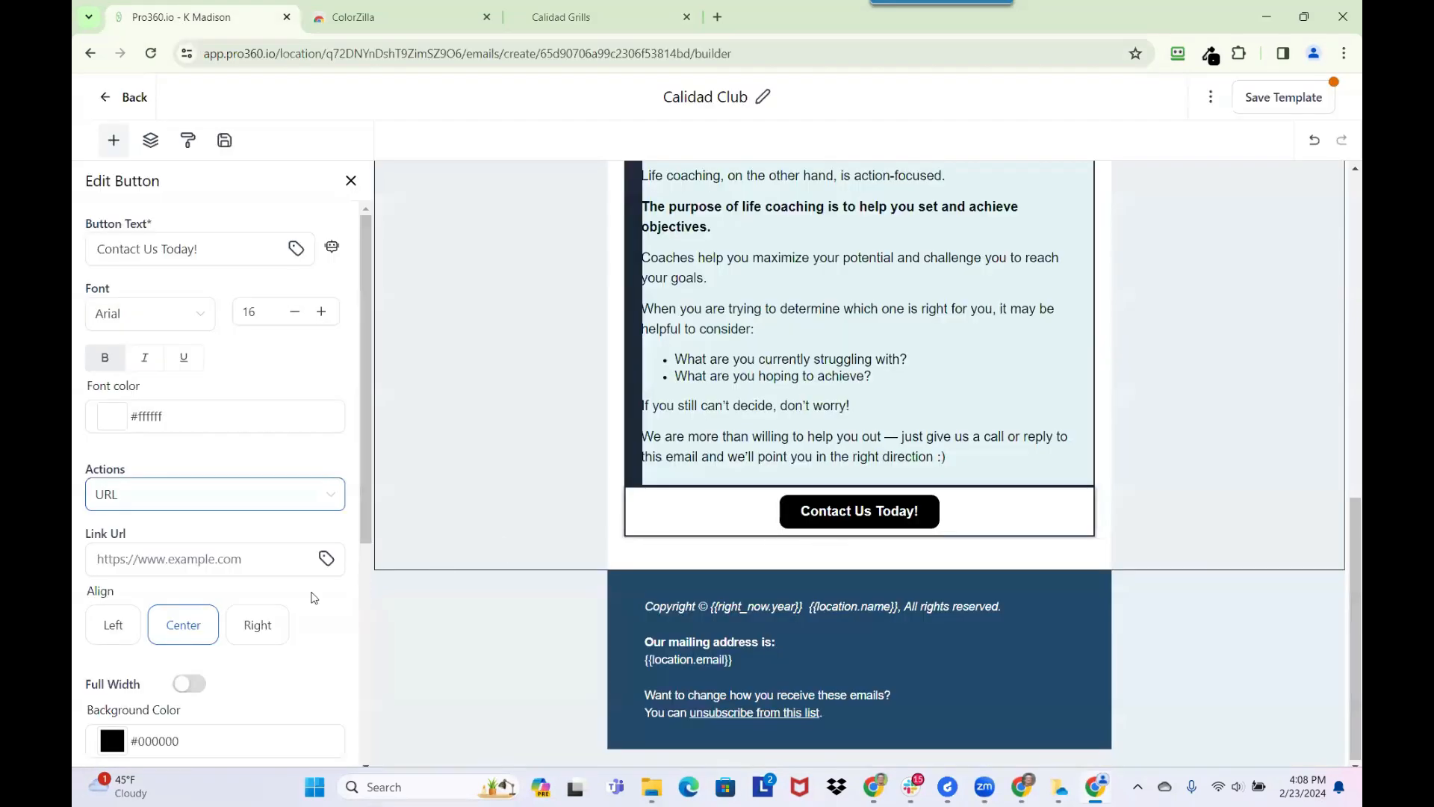
{"action": "right_click", "coordinate": [160, 560]}
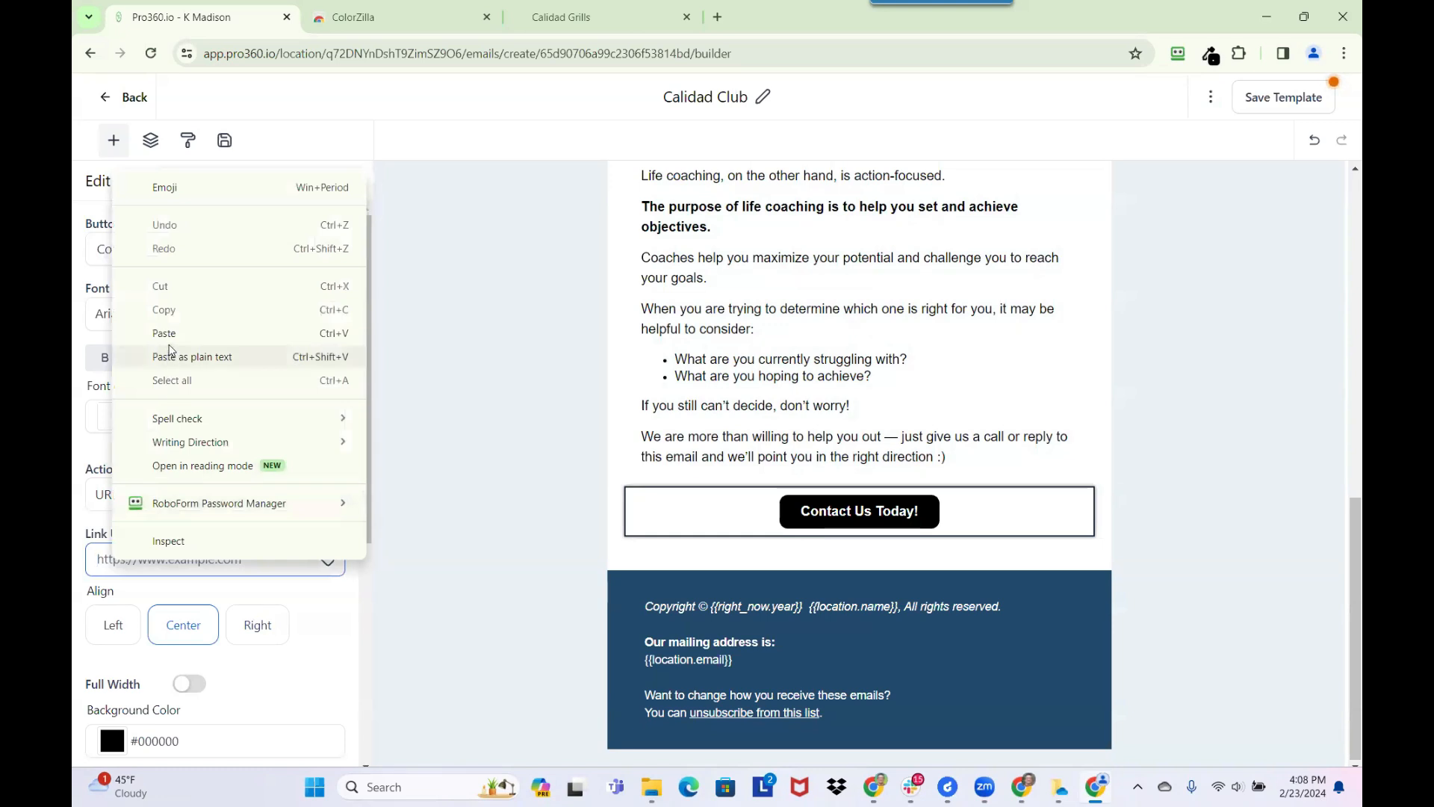
{"action": "left_click", "coordinate": [167, 334]}
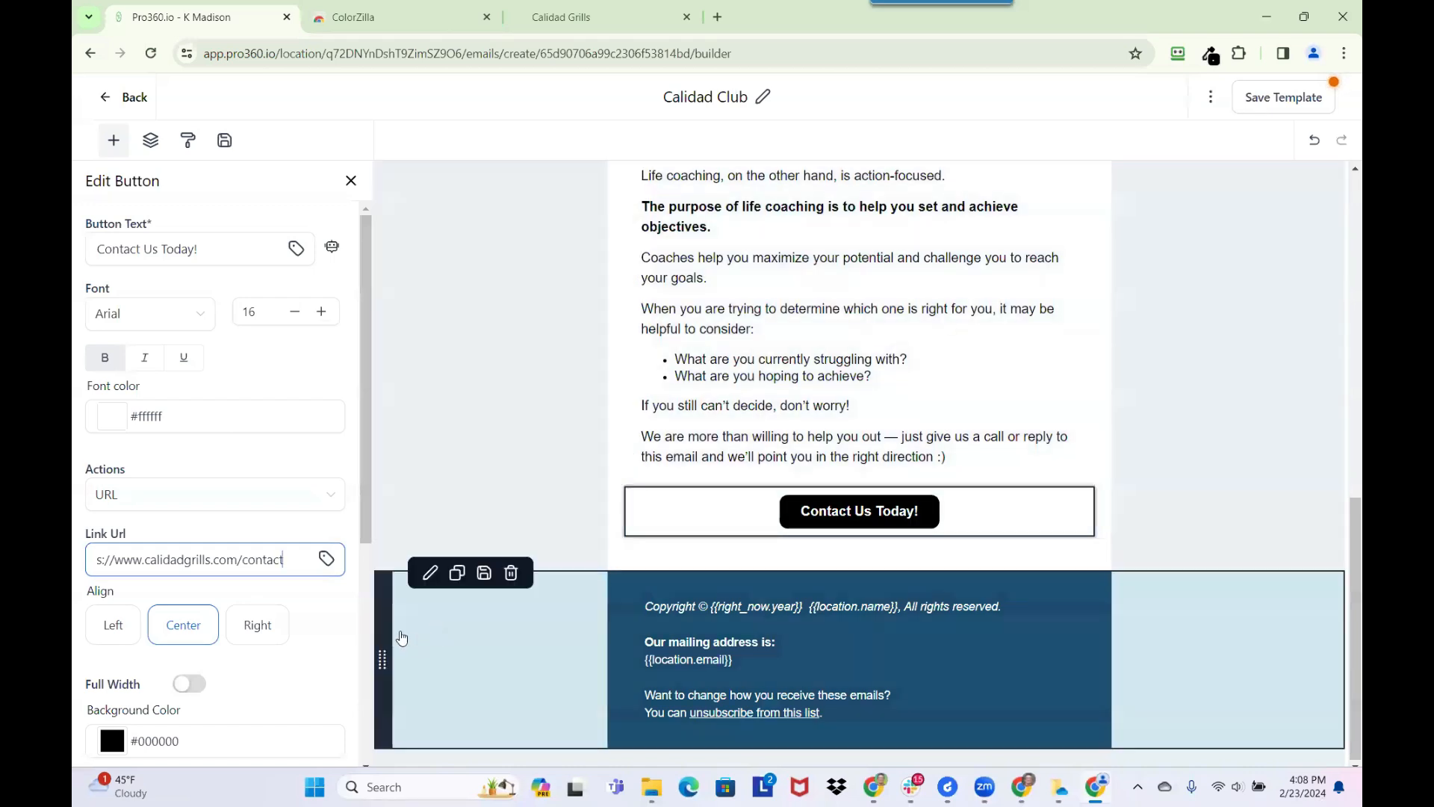
{"action": "left_click", "coordinate": [1283, 97]}
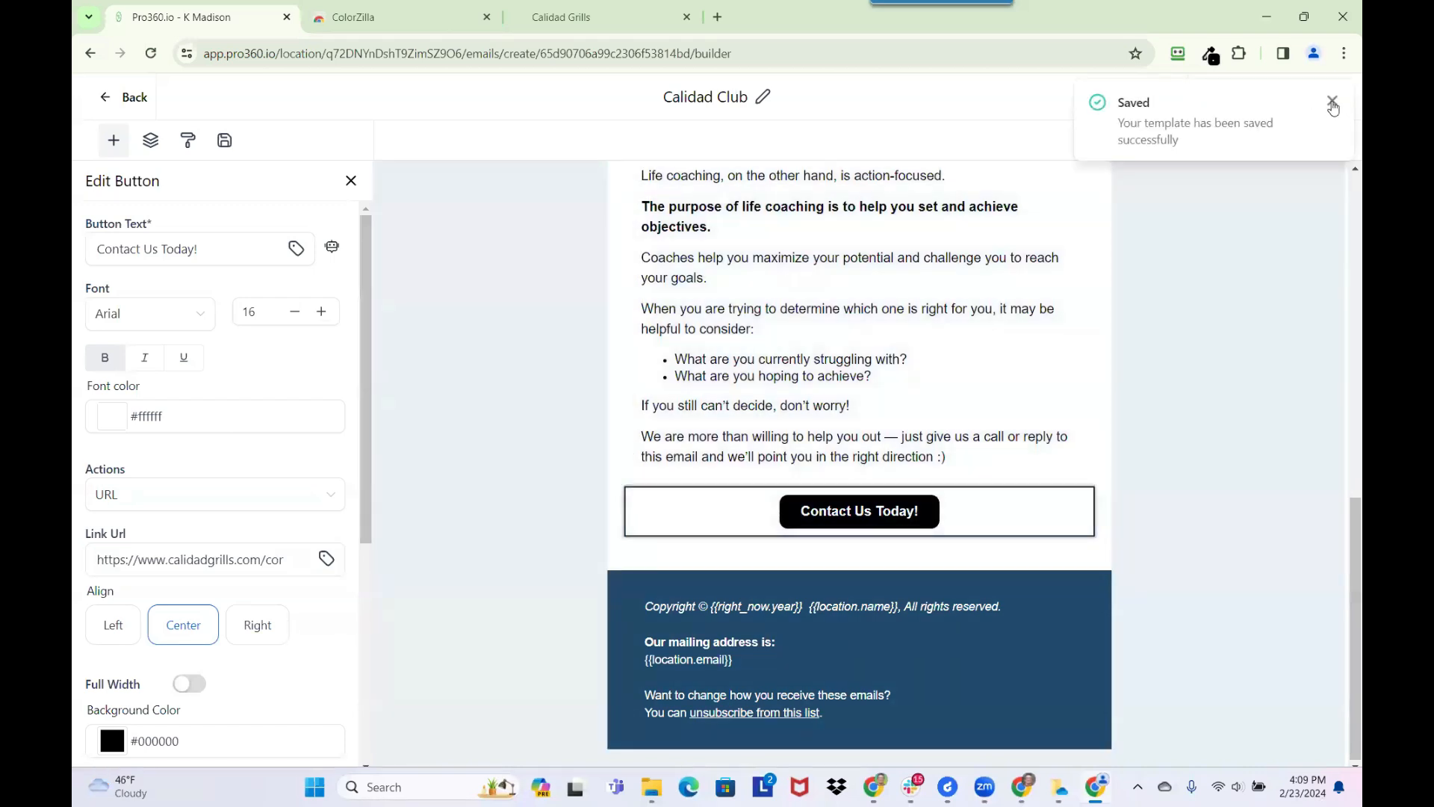
Add a Social element directly beneath the Contact Us Today! button in the email body
{"action": "left_click", "coordinate": [833, 660]}
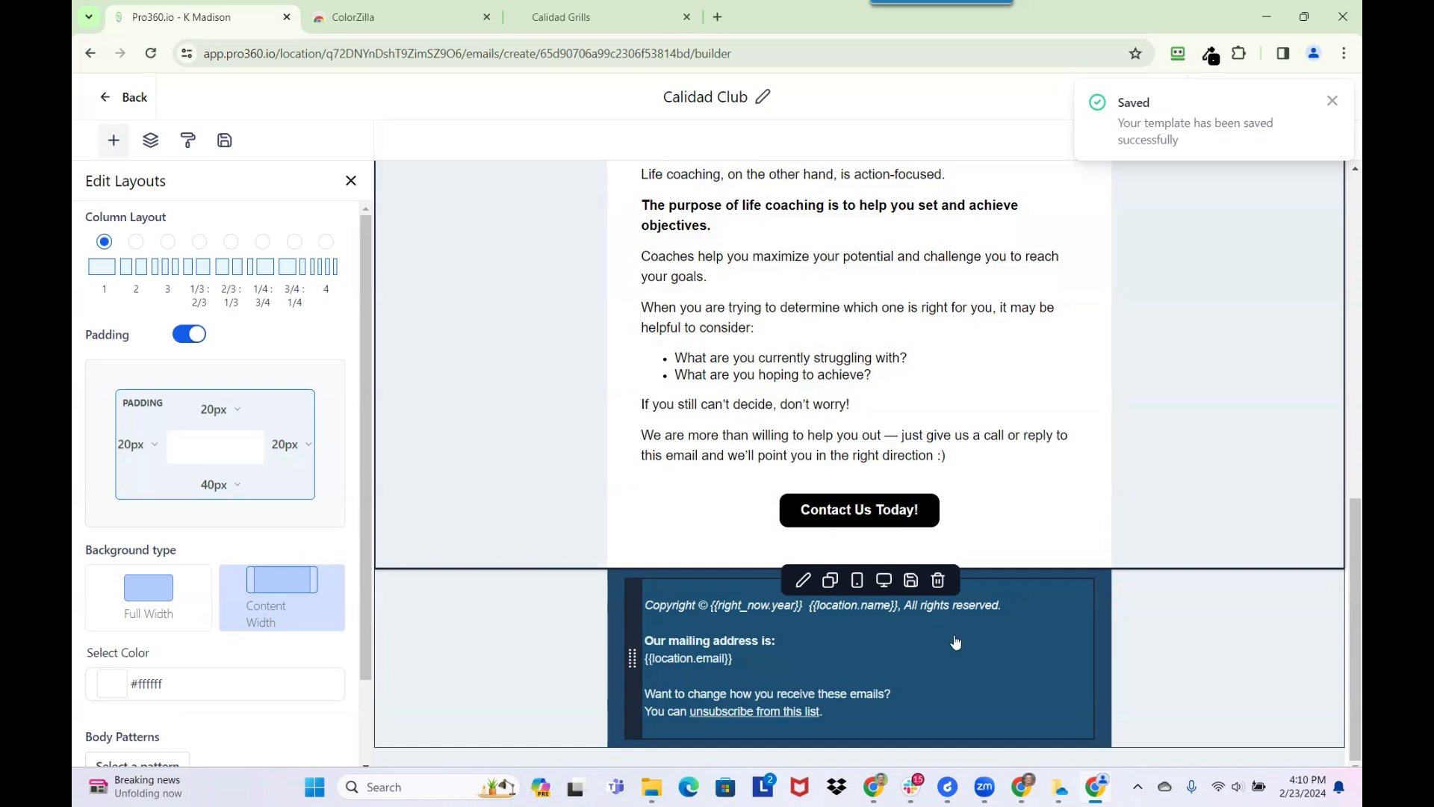
{"action": "left_click", "coordinate": [114, 142]}
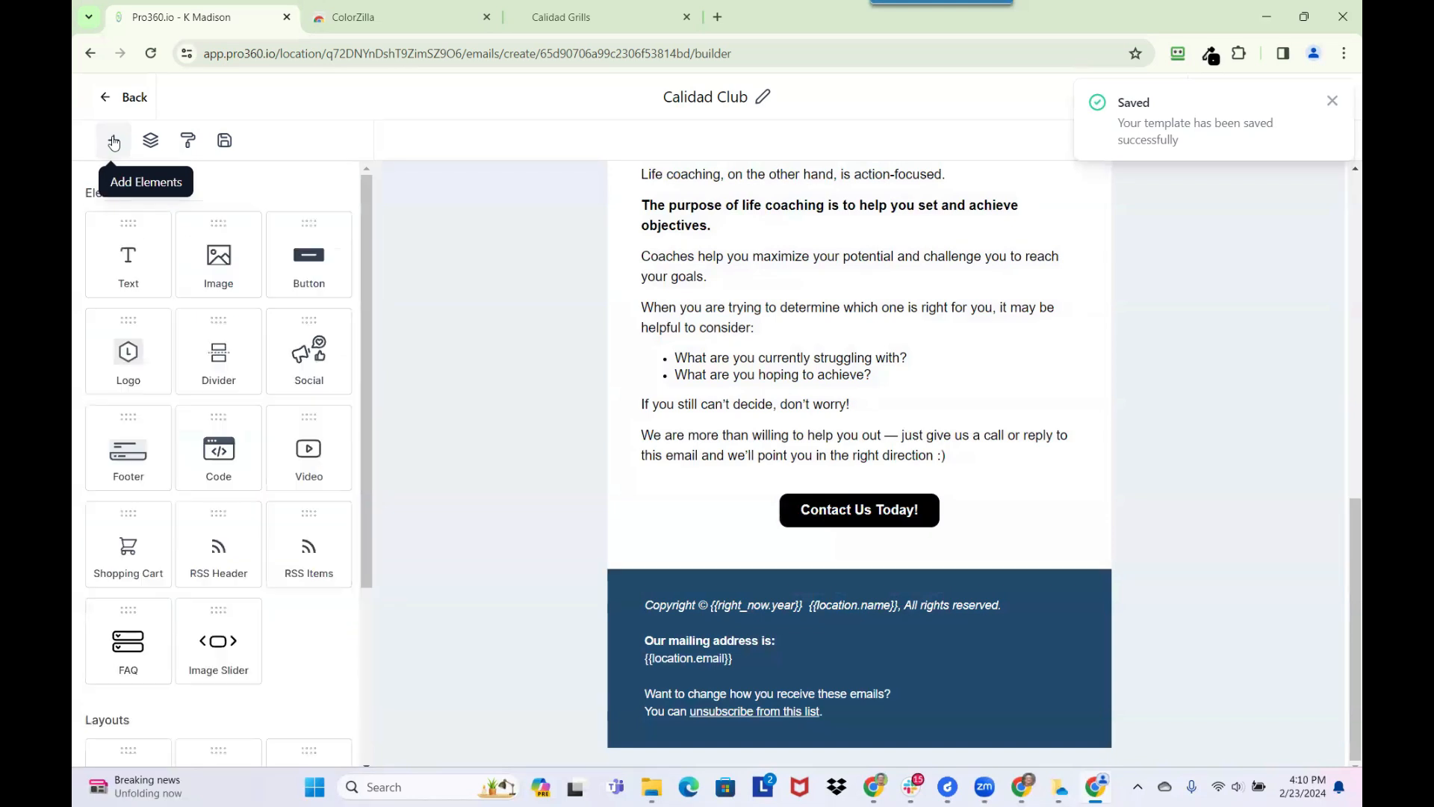
{"action": "scroll", "coordinate": [206, 411], "scroll_direction": "down", "scroll_amount": 3}
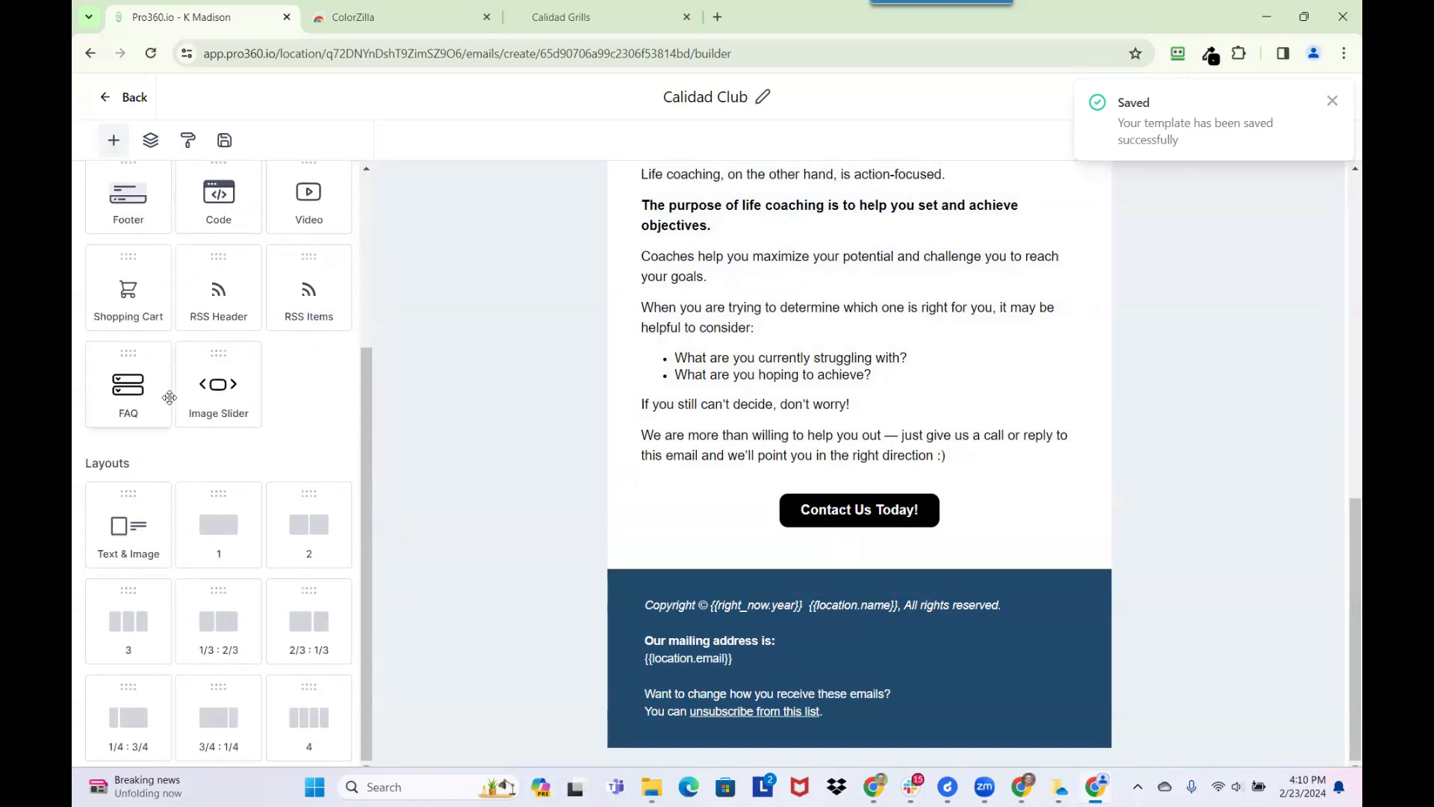
{"action": "scroll", "coordinate": [170, 401], "scroll_direction": "up", "scroll_amount": 2}
{"action": "scroll", "coordinate": [173, 403], "scroll_direction": "up", "scroll_amount": 1}
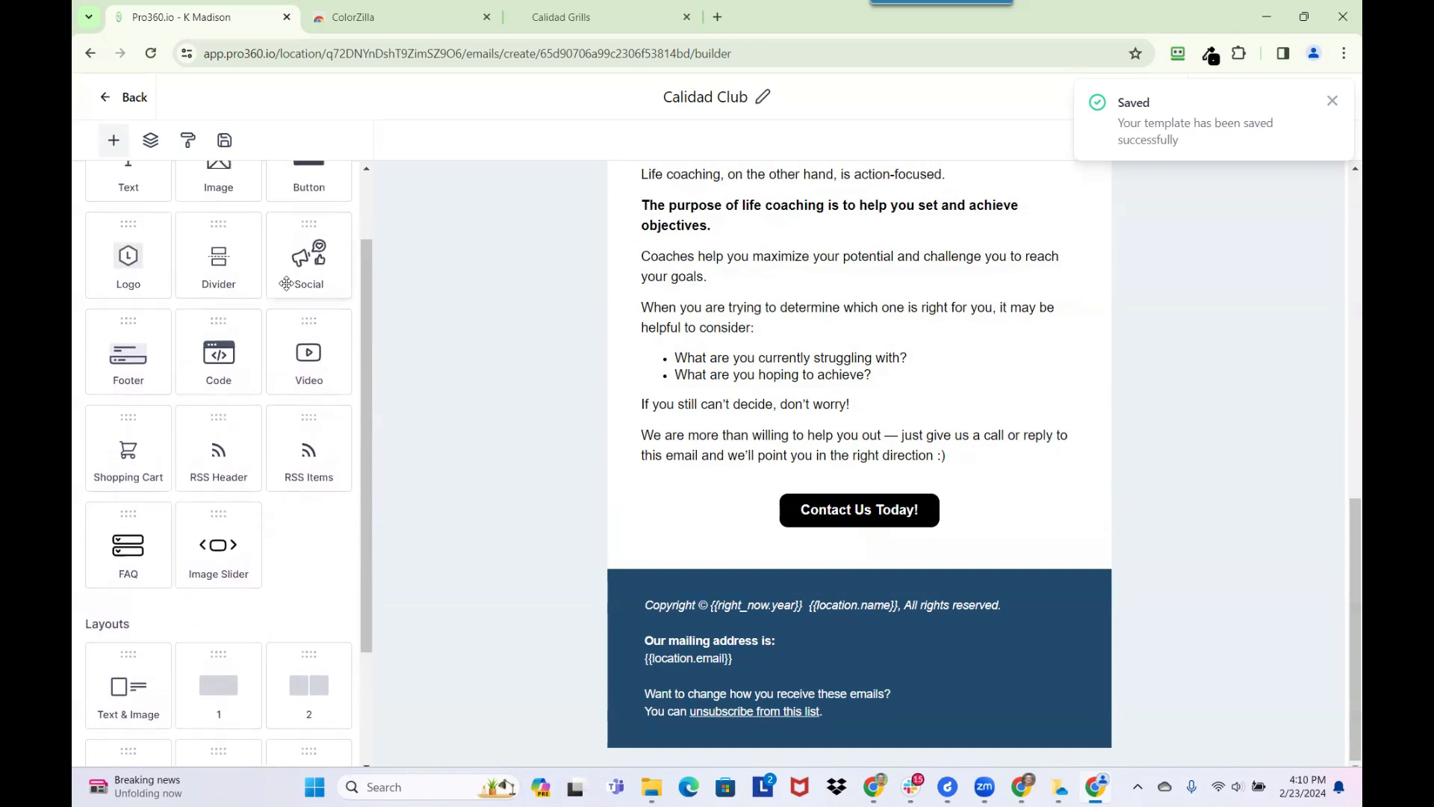
{"action": "left_click", "coordinate": [305, 270]}
{"action": "left_click_drag", "start_coordinate": [297, 266], "coordinate": [750, 538]}
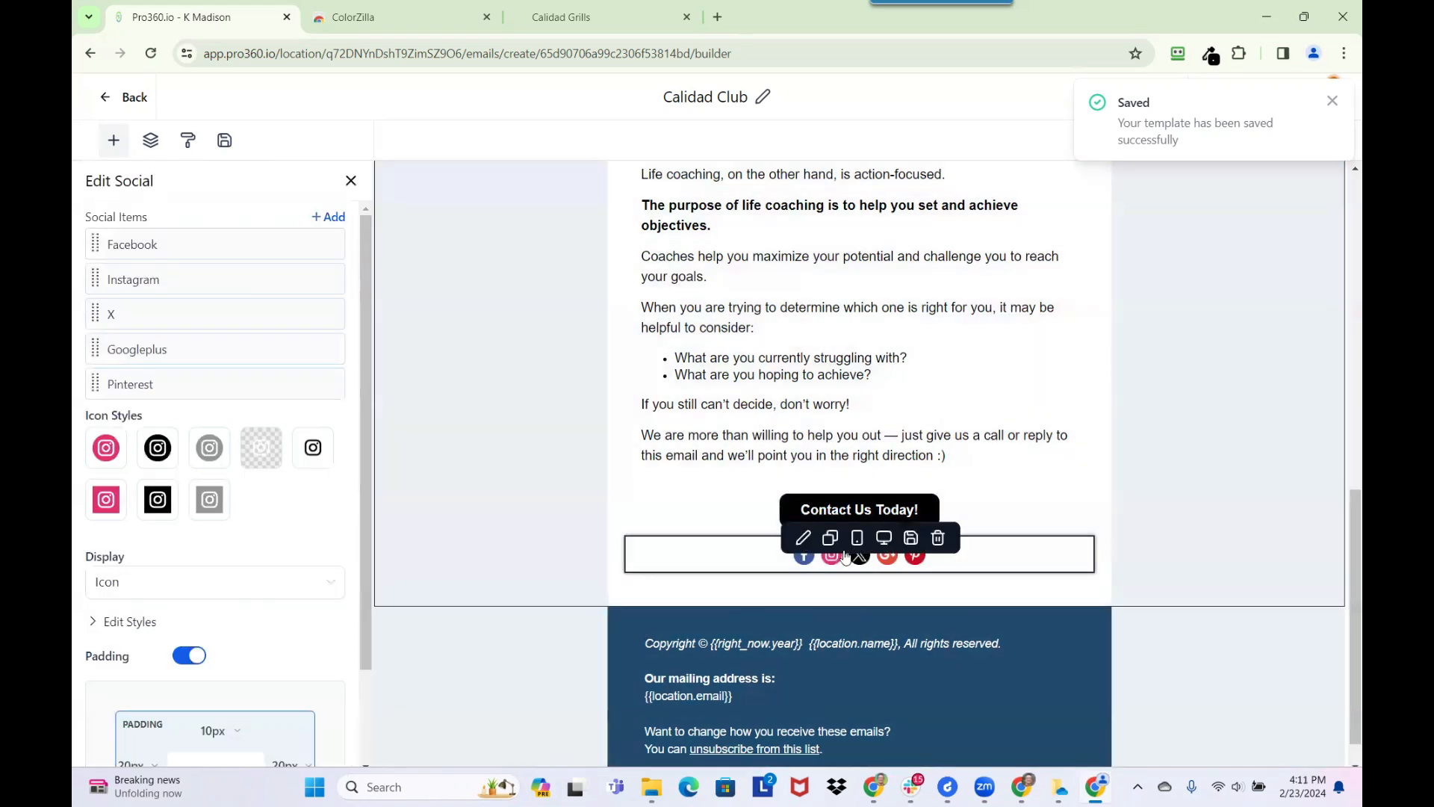
Try to move the social icons from beneath the Contact Us Today! button into the blue footer
{"action": "left_click", "coordinate": [715, 555]}
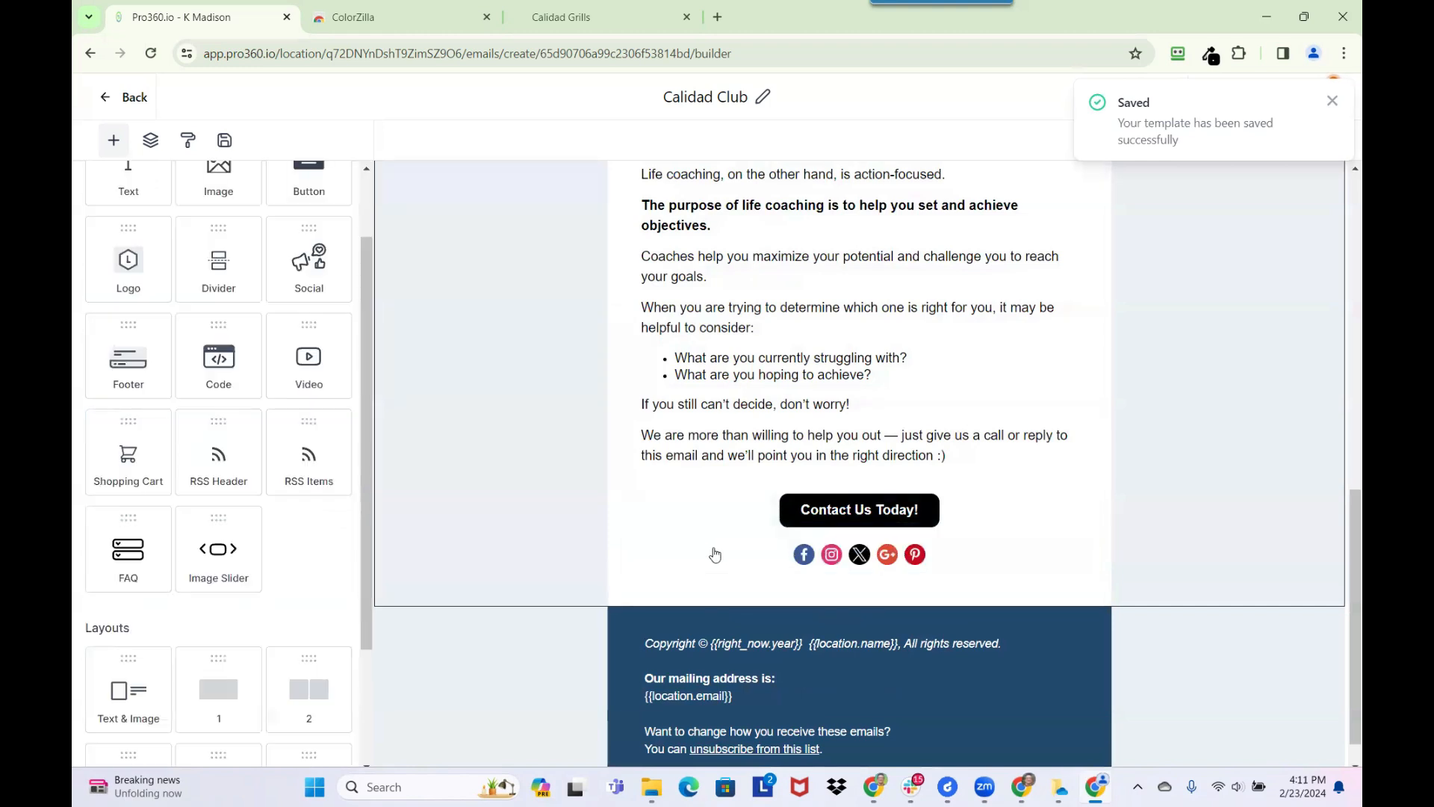
{"action": "left_click", "coordinate": [712, 555]}
{"action": "left_click_drag", "start_coordinate": [724, 556], "coordinate": [722, 633]}
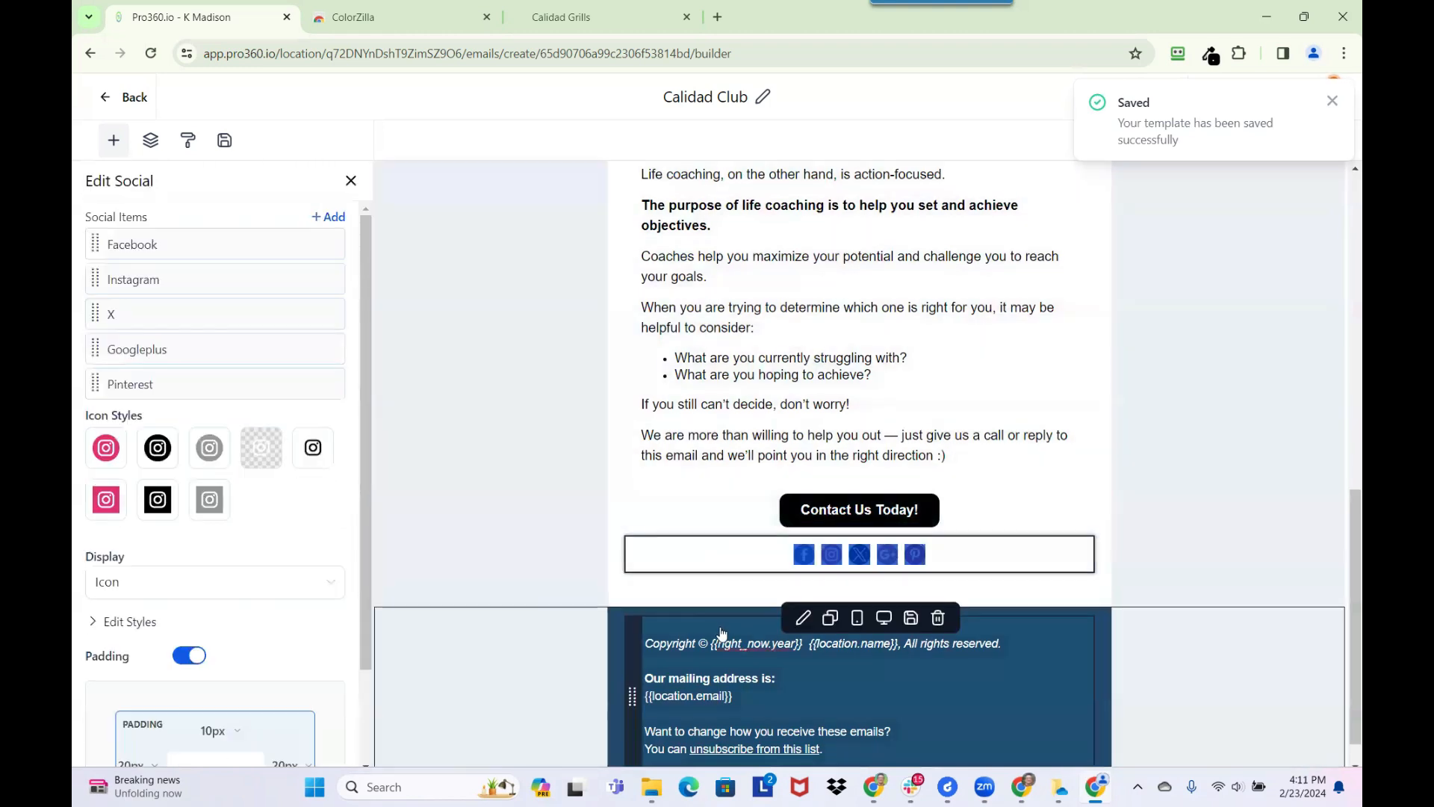
{"action": "left_click", "coordinate": [720, 576]}
Try a Social element at the start and then the end of the blue footer, deleting each one
{"action": "left_click_drag", "start_coordinate": [308, 277], "coordinate": [695, 667]}
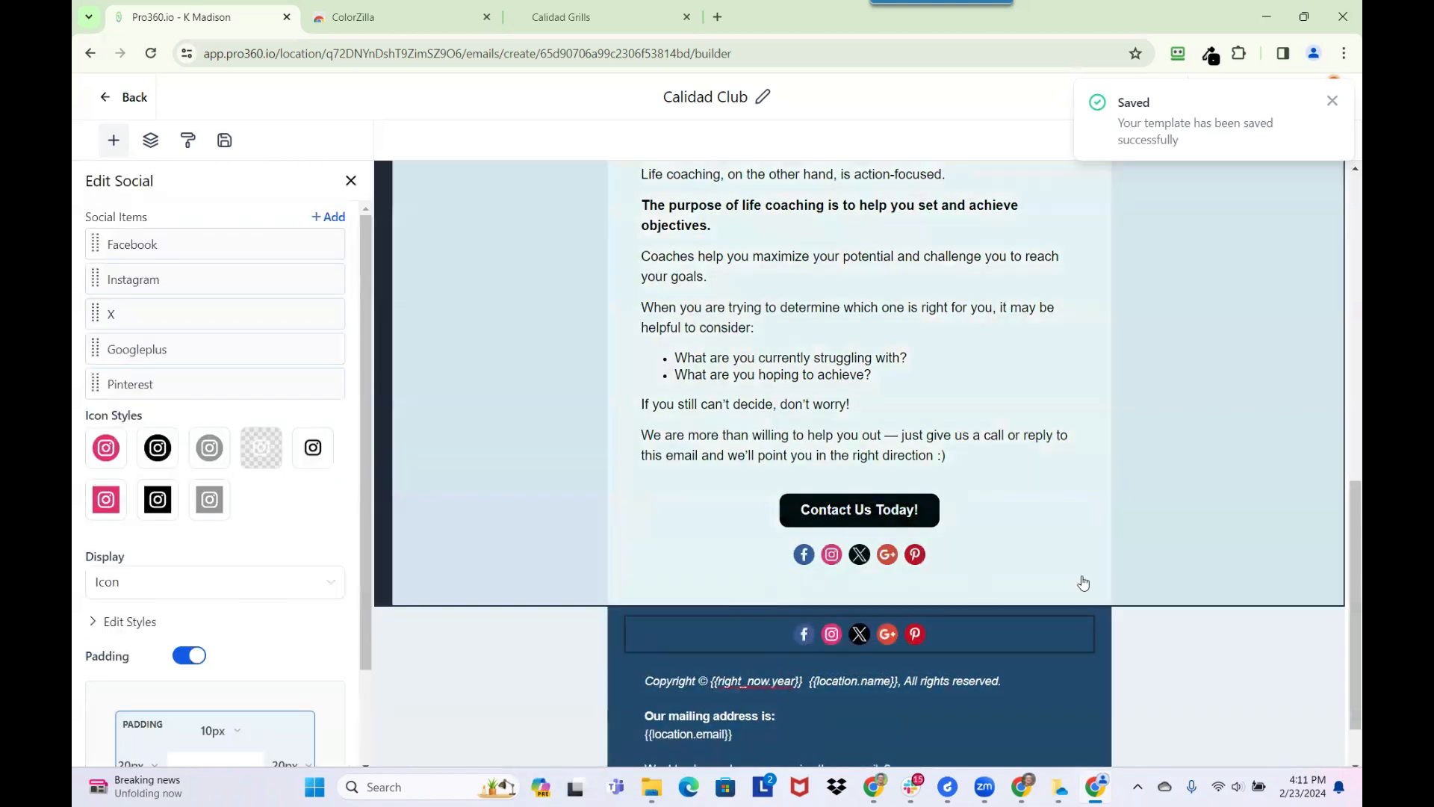
{"action": "scroll", "coordinate": [1083, 582], "scroll_direction": "down", "scroll_amount": 1}
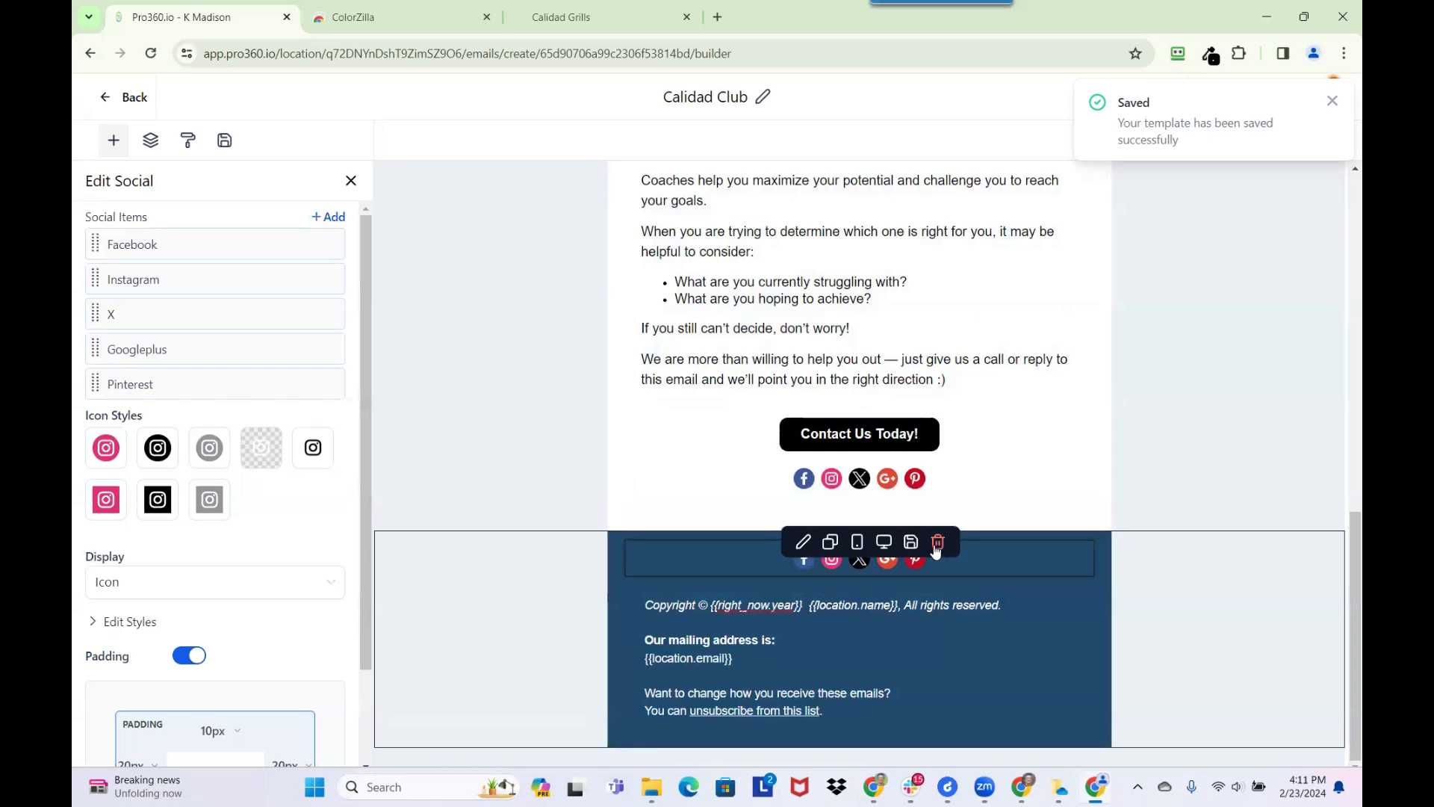
{"action": "left_click", "coordinate": [937, 542]}
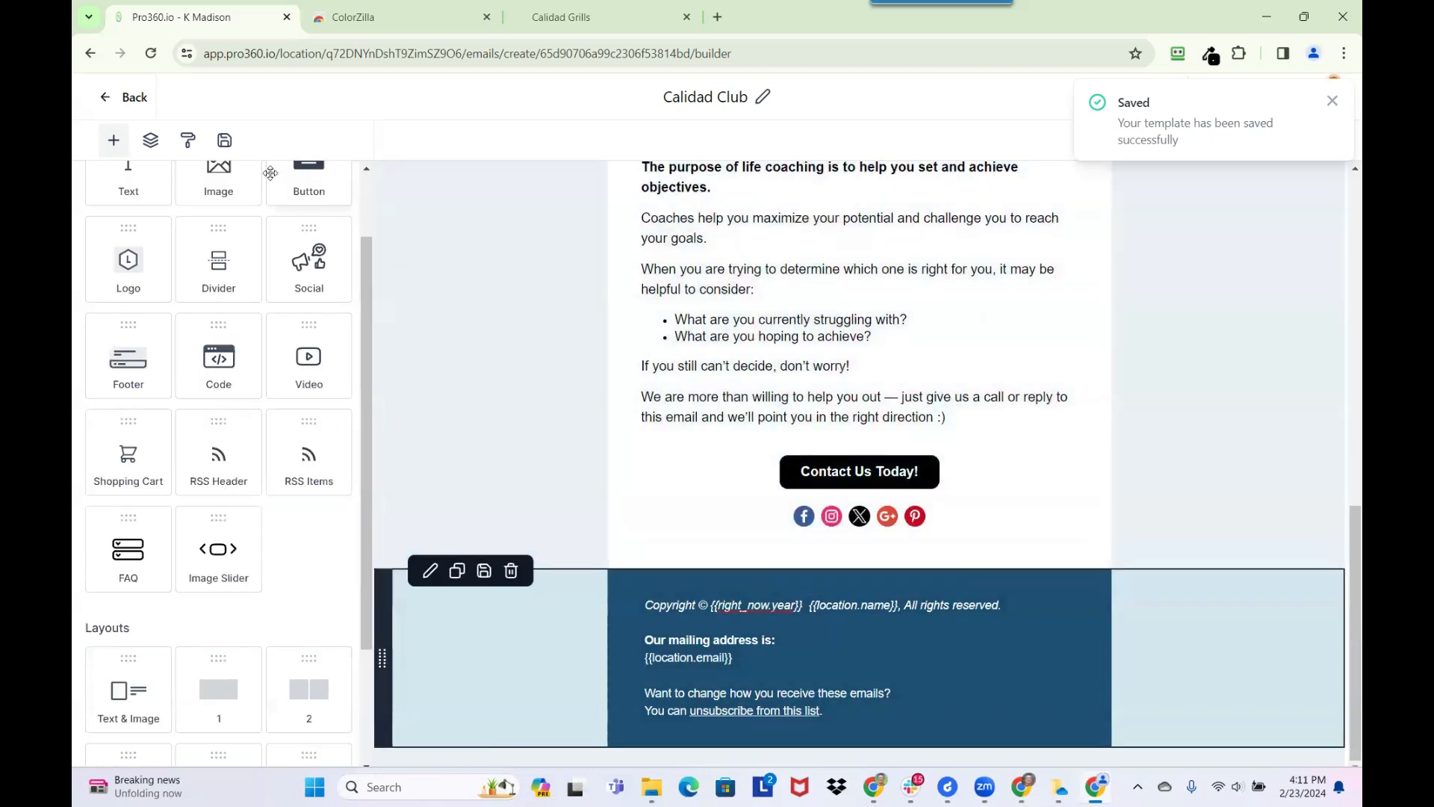
{"action": "left_click_drag", "start_coordinate": [308, 268], "coordinate": [674, 700]}
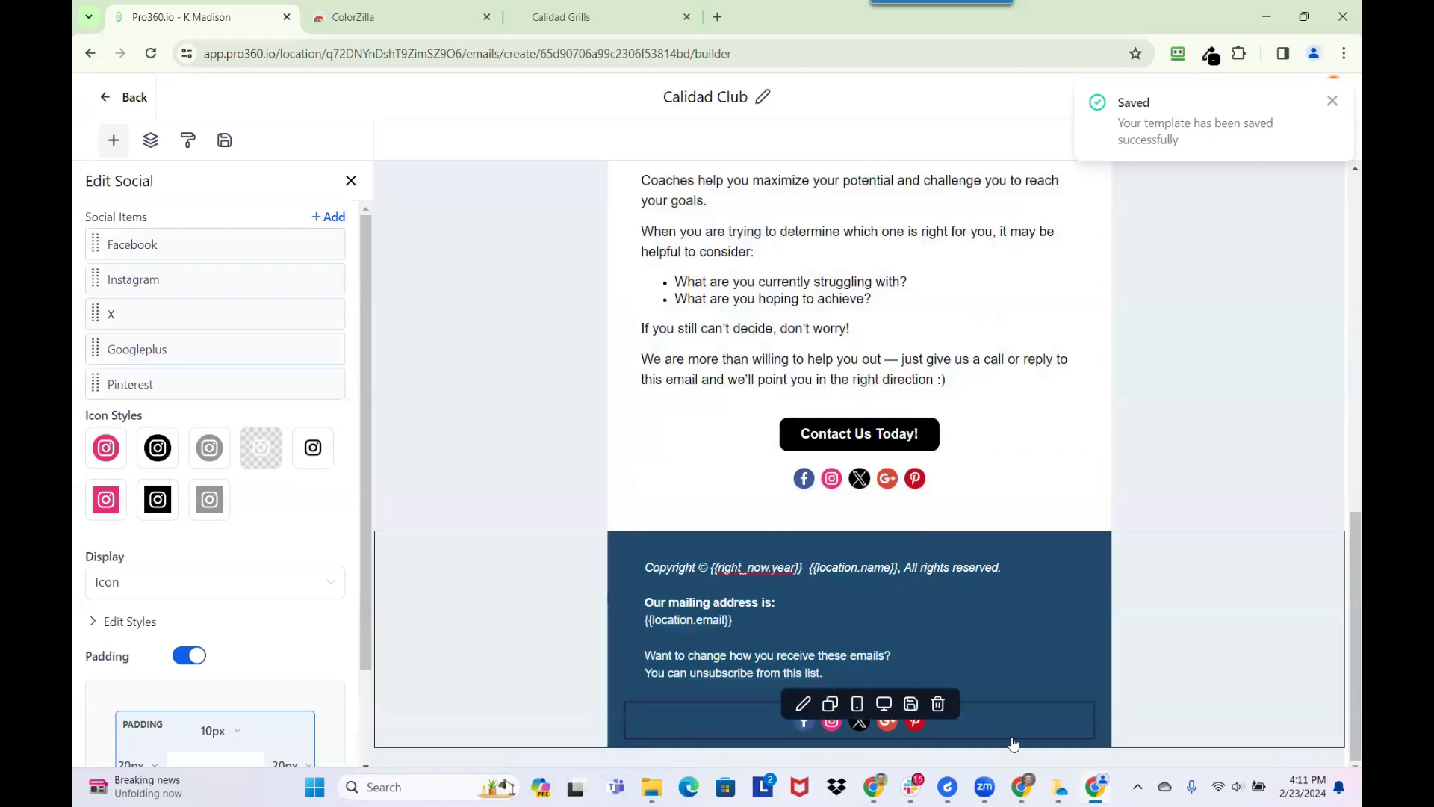
{"action": "left_click", "coordinate": [938, 704]}
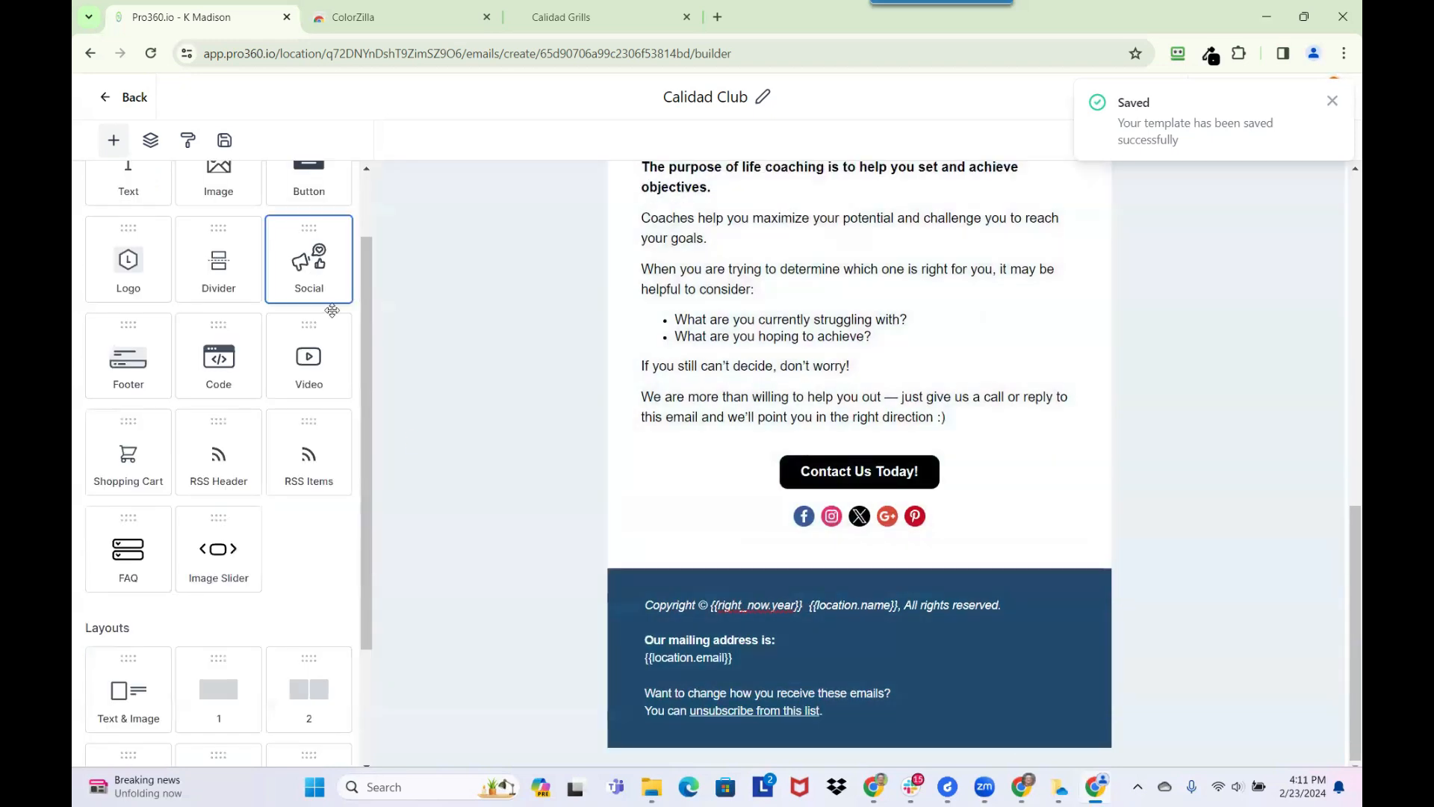
Add a Social element above the copyright text in the blue footer, and delete the one beneath the Contact Us Today! button
{"action": "left_click_drag", "start_coordinate": [332, 310], "coordinate": [708, 581]}
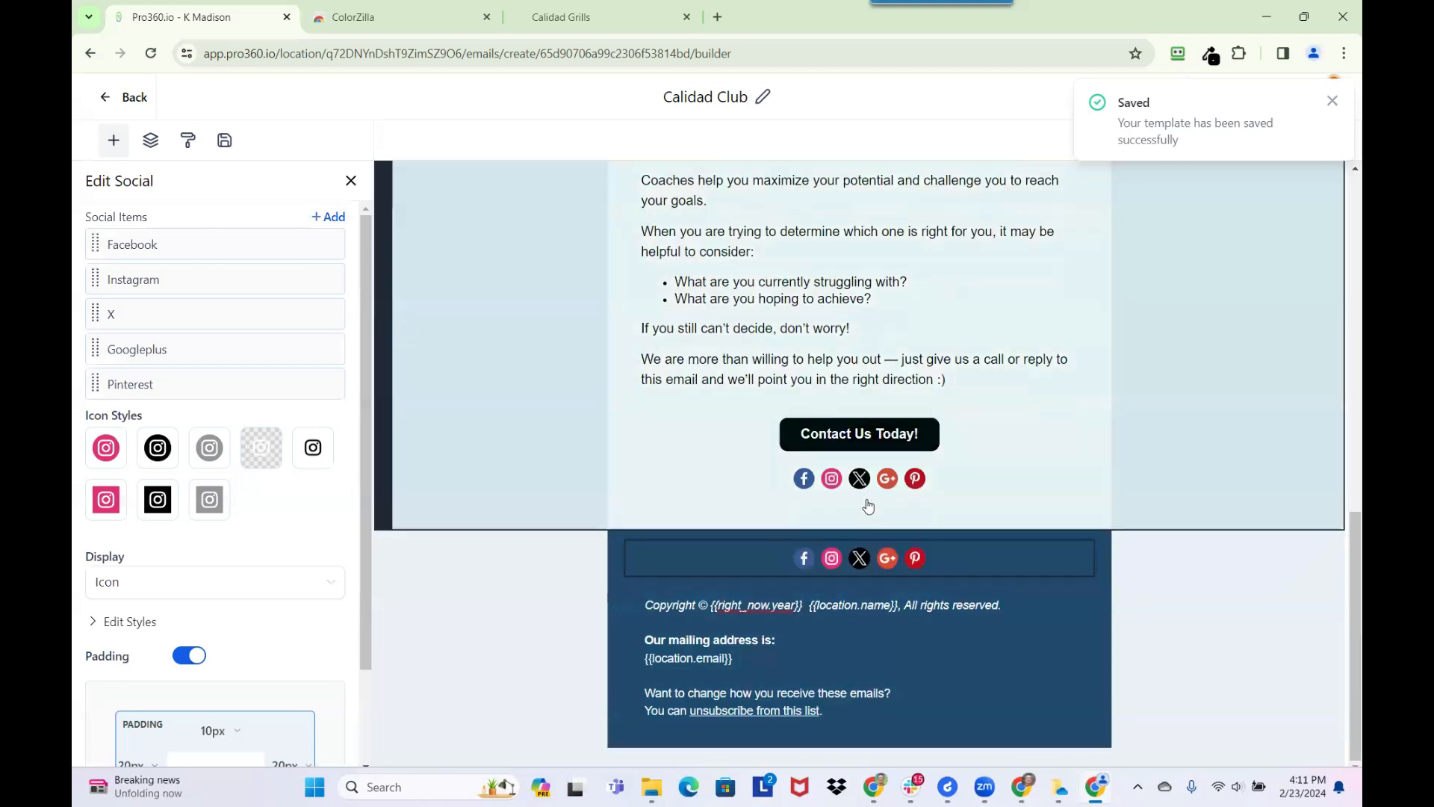
{"action": "left_click", "coordinate": [938, 463]}
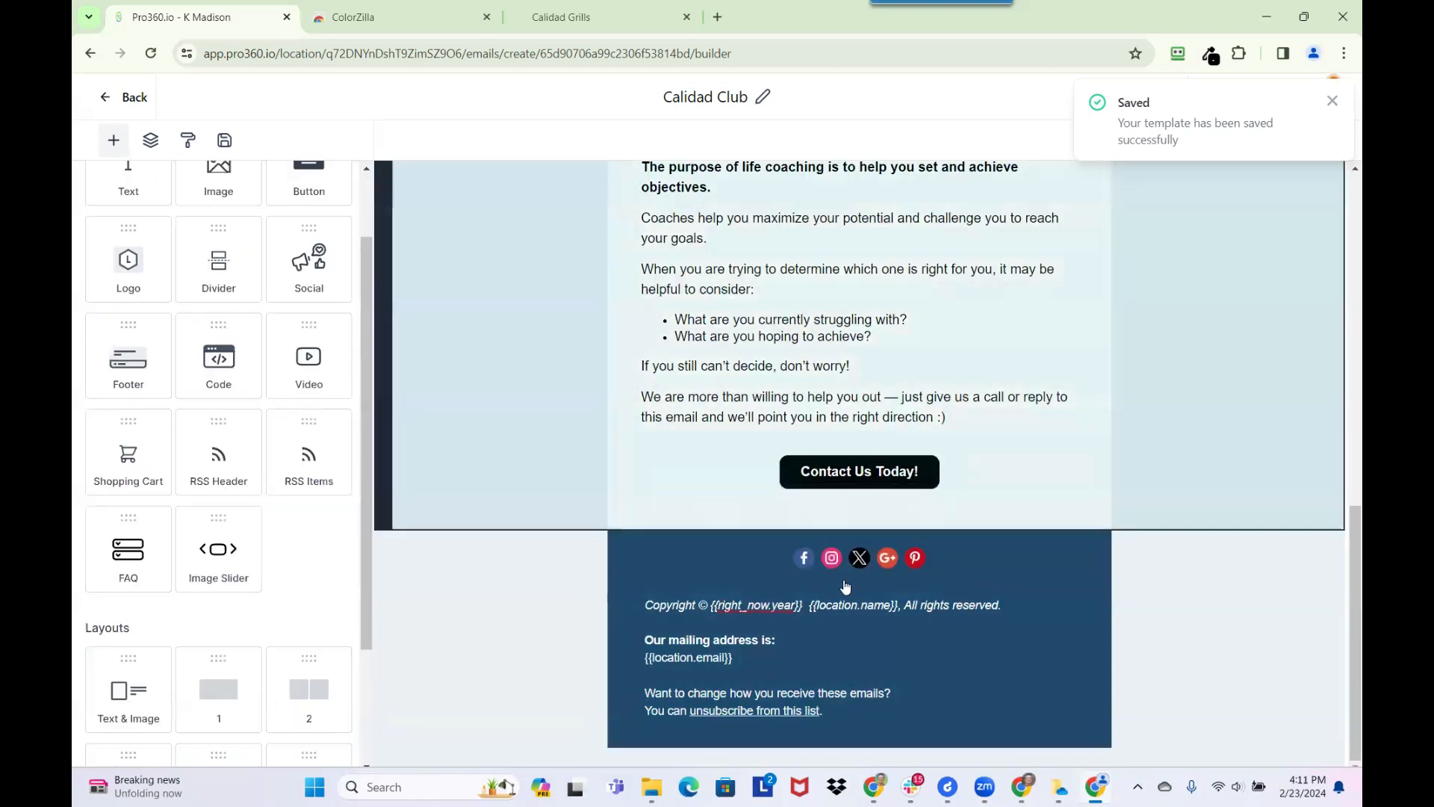
Add a new item to the footer's social icons with its network set to Youtube, and return to the social items list
{"action": "left_click", "coordinate": [802, 563]}
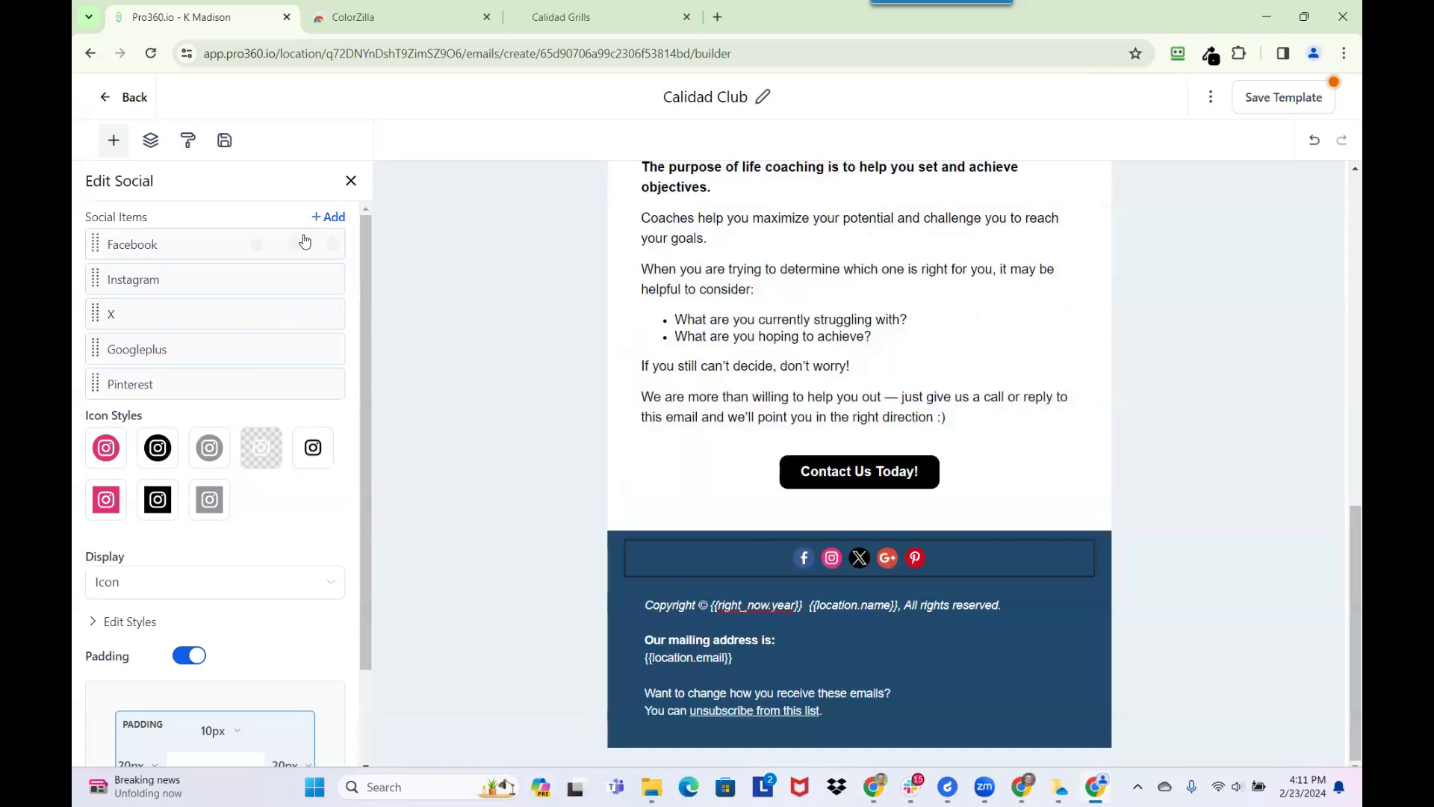
{"action": "left_click", "coordinate": [327, 217]}
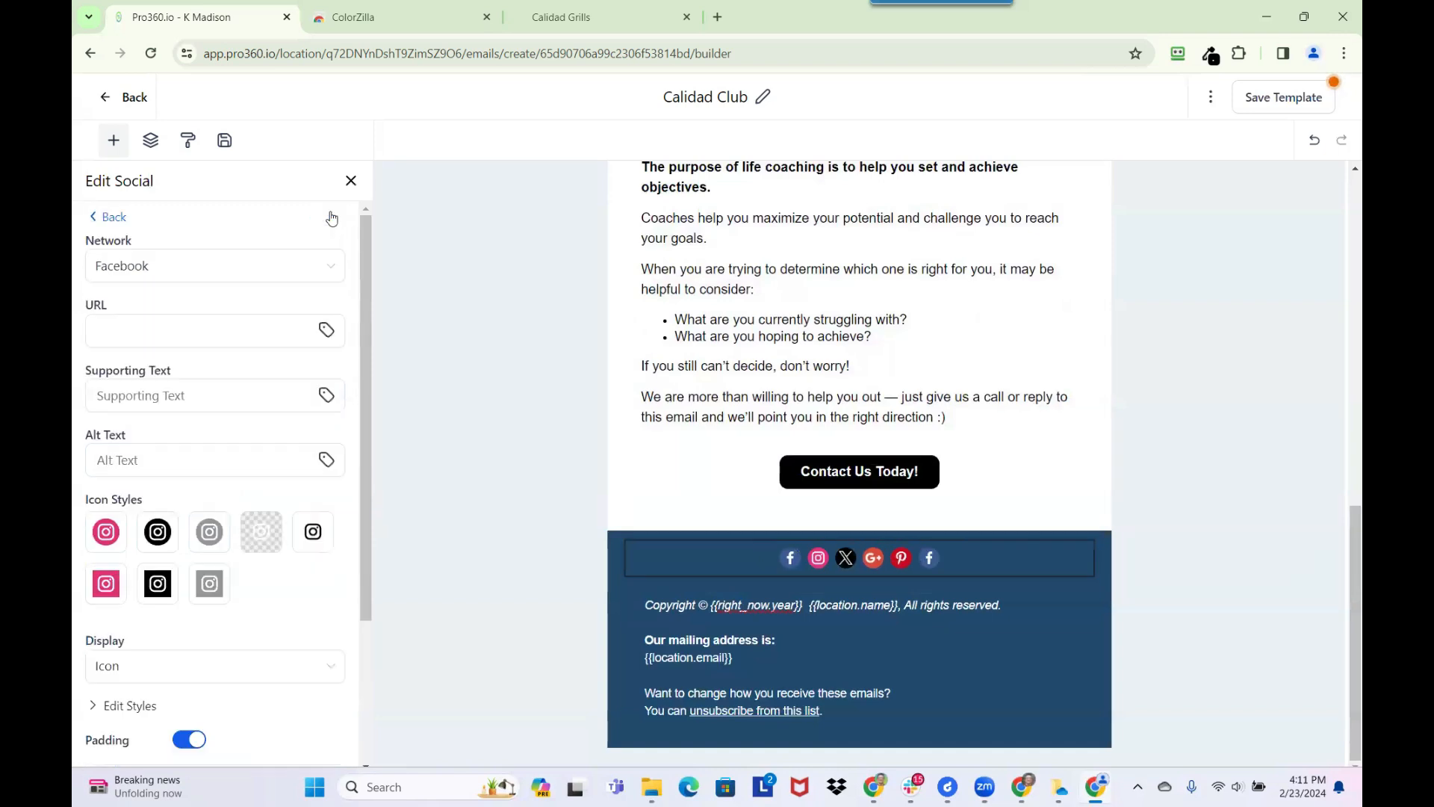
{"action": "left_click", "coordinate": [176, 273]}
{"action": "scroll", "coordinate": [167, 445], "scroll_direction": "down", "scroll_amount": 3}
{"action": "left_click", "coordinate": [164, 455]}
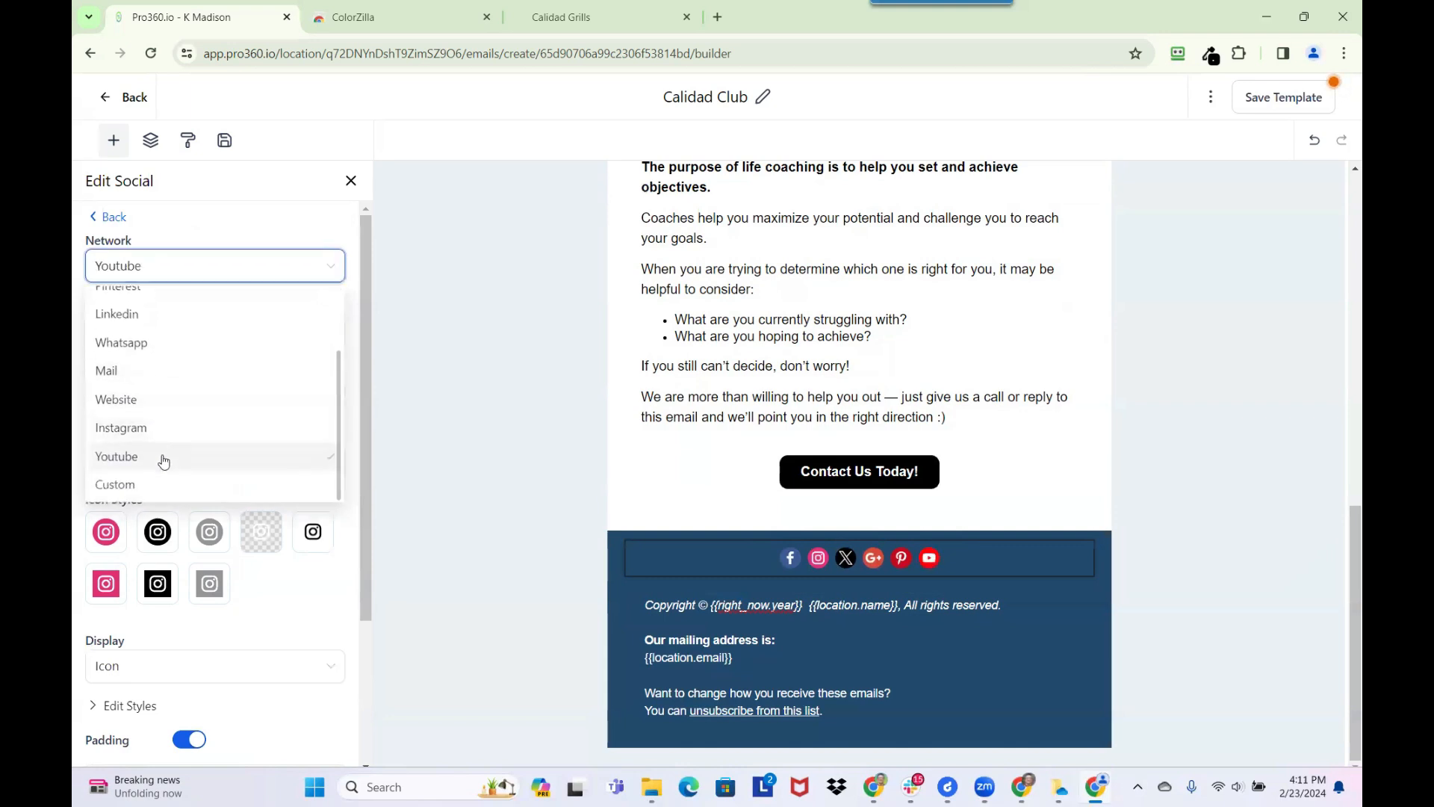
{"action": "left_click", "coordinate": [119, 217]}
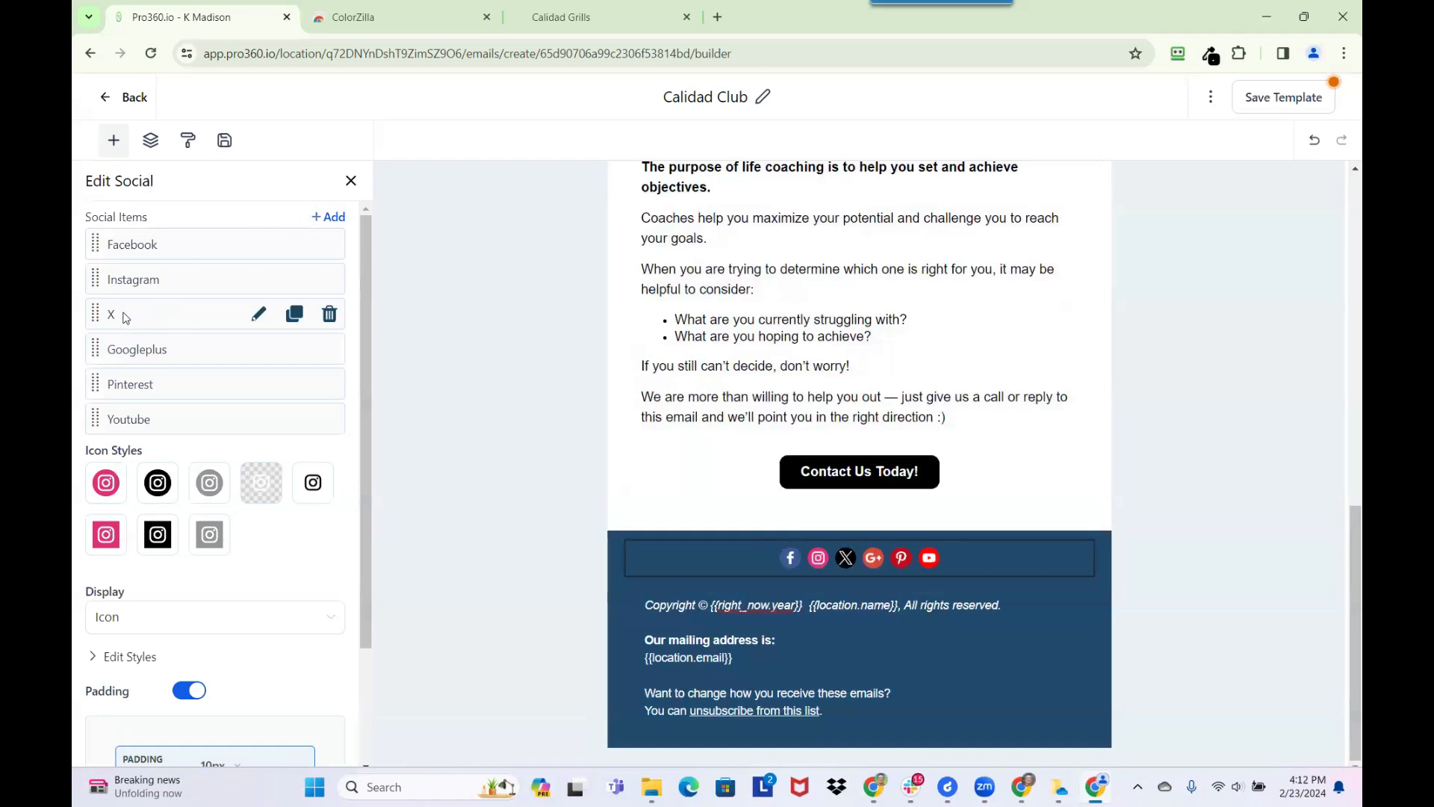
Check the network choices for the X social item, and remove X from the footer's social icons
{"action": "left_click", "coordinate": [257, 315]}
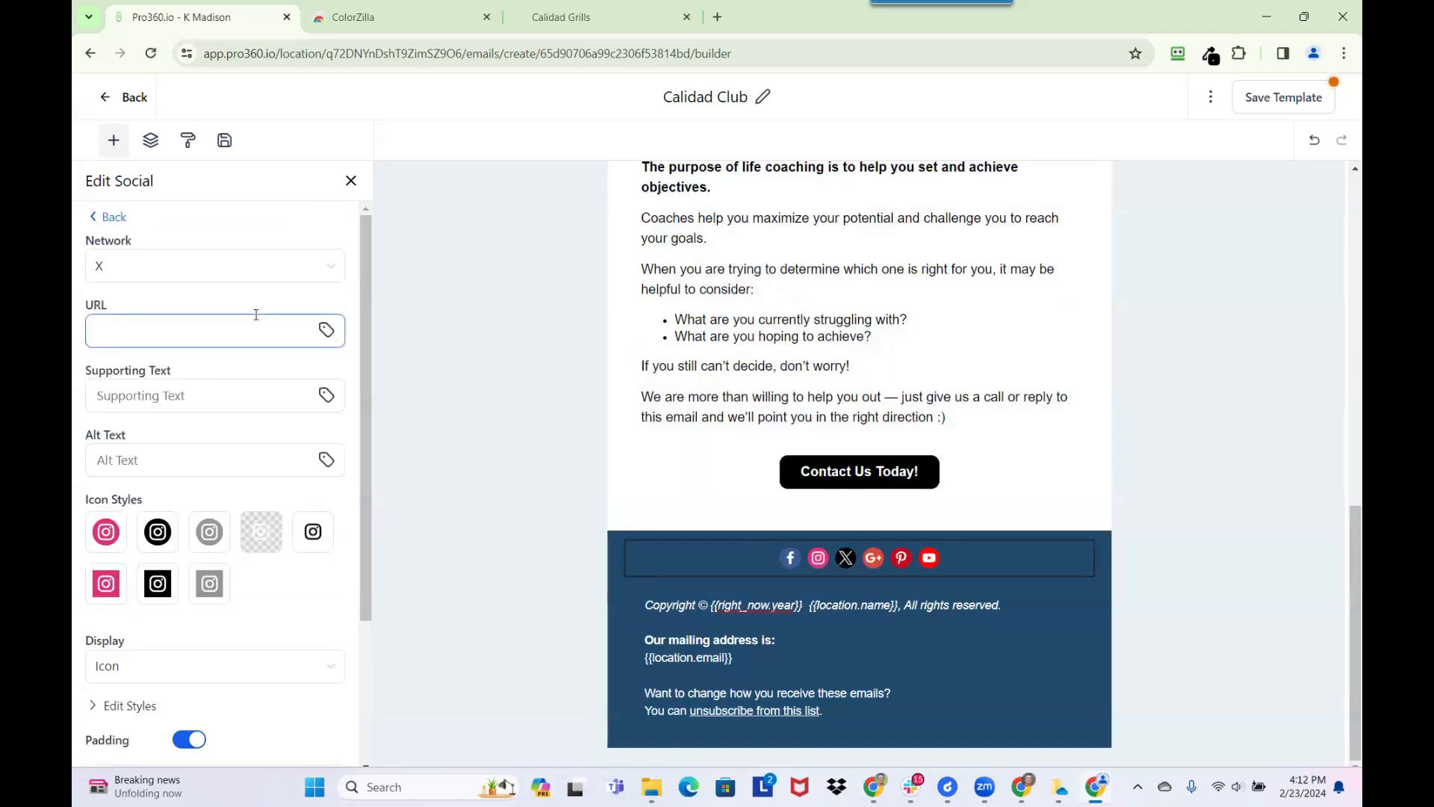
{"action": "left_click", "coordinate": [154, 271]}
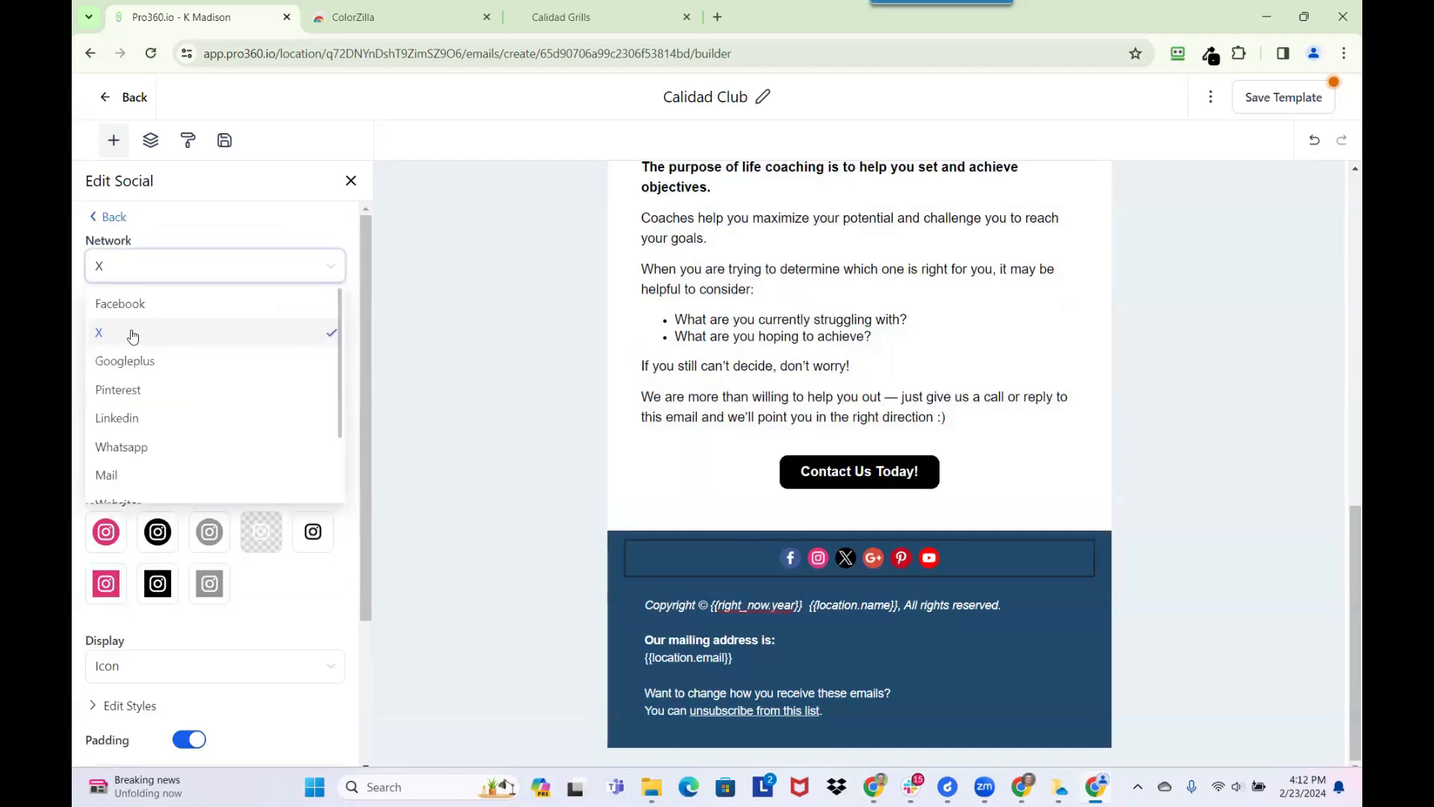
{"action": "left_click", "coordinate": [165, 219]}
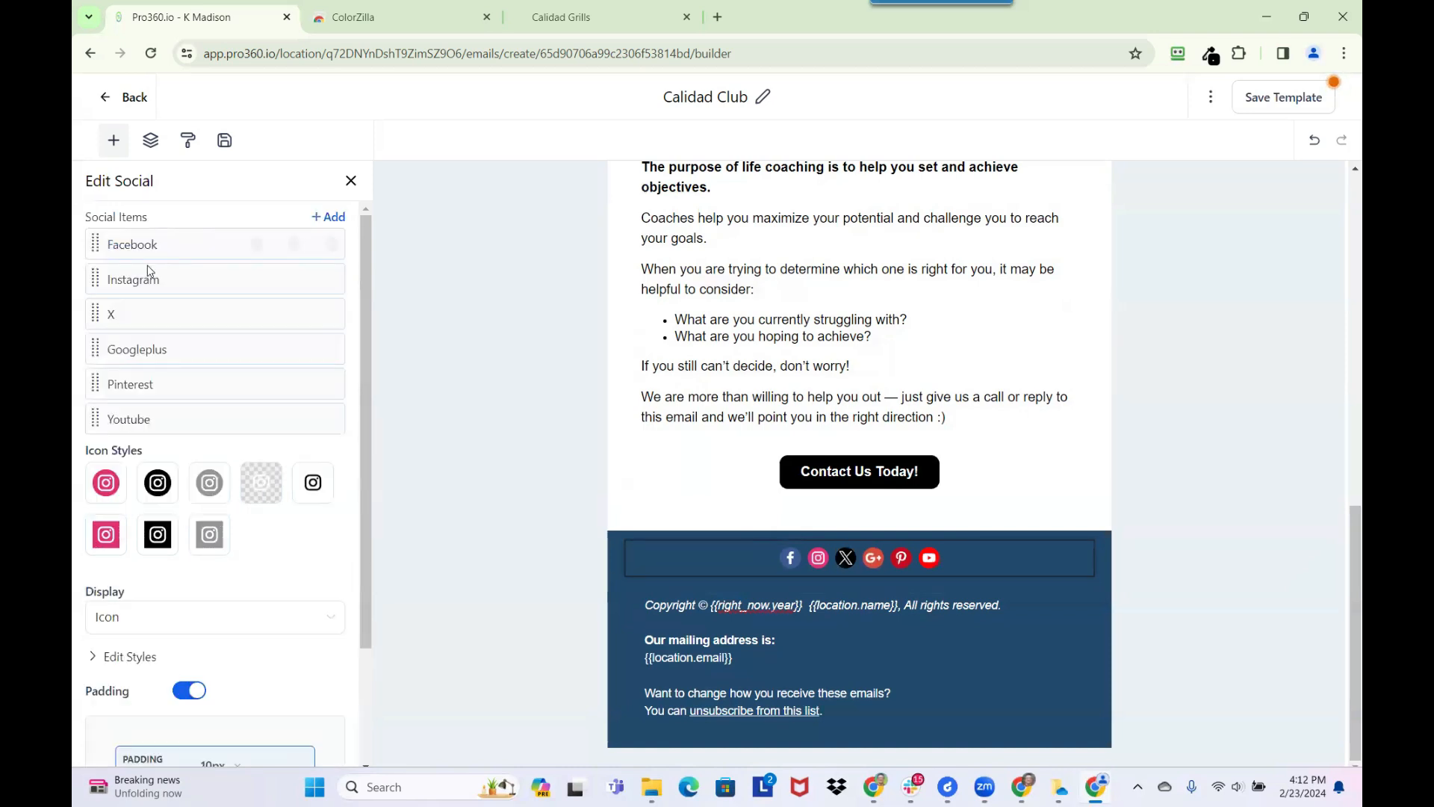
{"action": "left_click", "coordinate": [330, 314]}
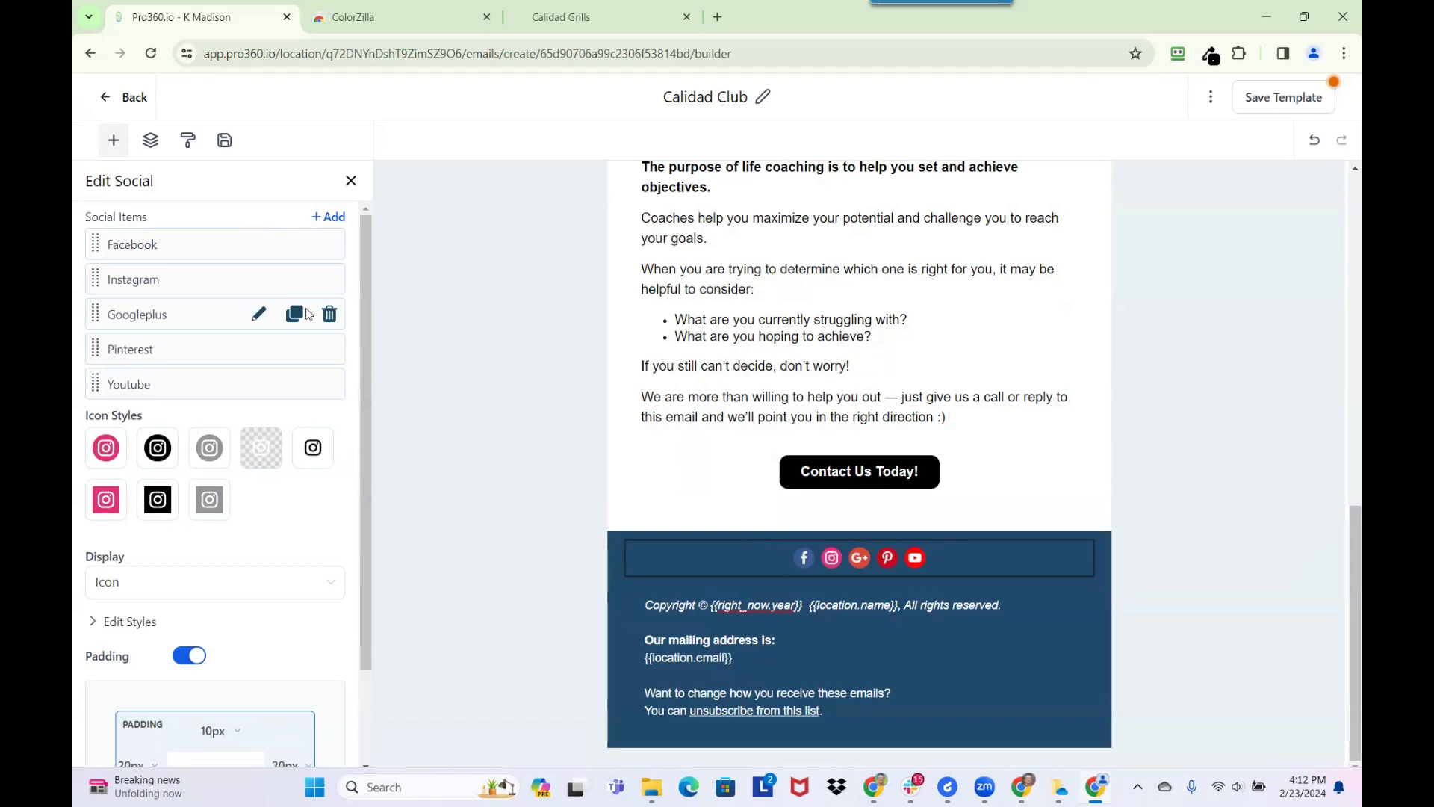
Reorder the footer's social items to Youtube, Instagram, Facebook, Googleplus, and remove Pinterest
{"action": "left_click_drag", "start_coordinate": [100, 384], "coordinate": [94, 244]}
{"action": "left_click_drag", "start_coordinate": [97, 313], "coordinate": [97, 279]}
{"action": "mouse_move", "coordinate": [144, 351]}
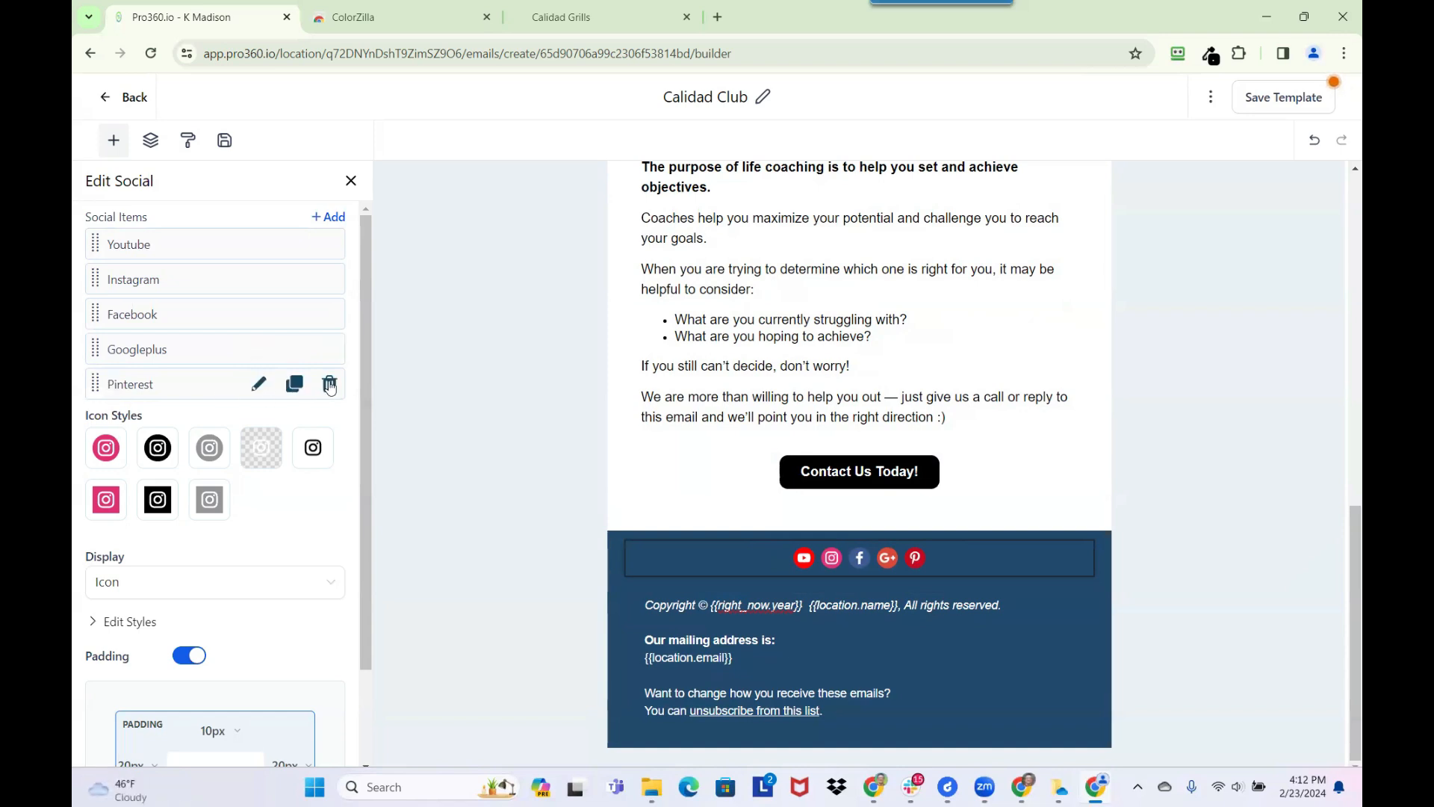
{"action": "left_click", "coordinate": [330, 384]}
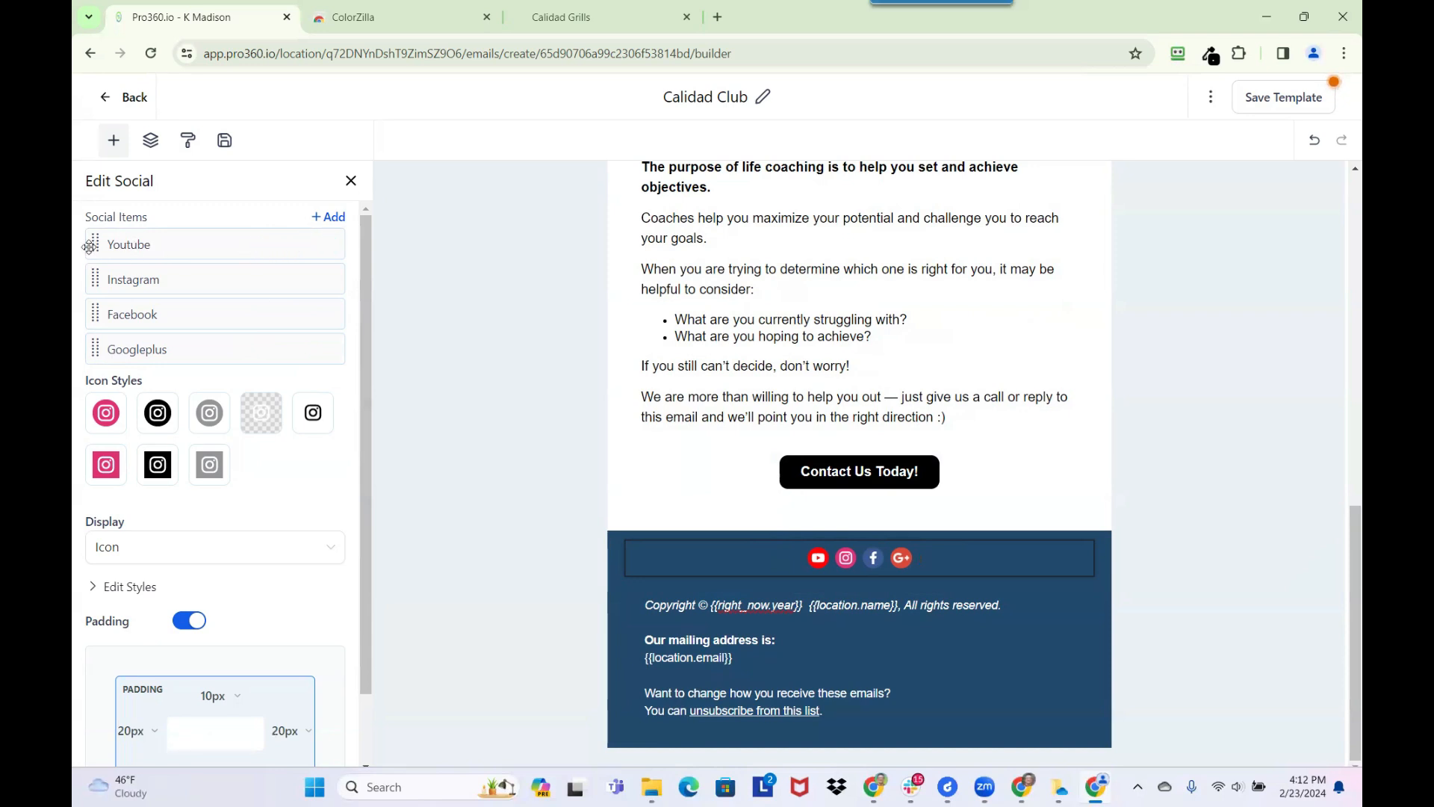
Set the Youtube item's URL to the custom value SOCIAL MEDIA - YouTube Channel URL, and return to the social items list
{"action": "mouse_move", "coordinate": [93, 243]}
{"action": "left_mouse_down"}
{"action": "mouse_move", "coordinate": [95, 287]}
{"action": "mouse_move", "coordinate": [94, 244]}
{"action": "left_mouse_up"}
{"action": "left_click", "coordinate": [258, 246]}
{"action": "left_click", "coordinate": [299, 331]}
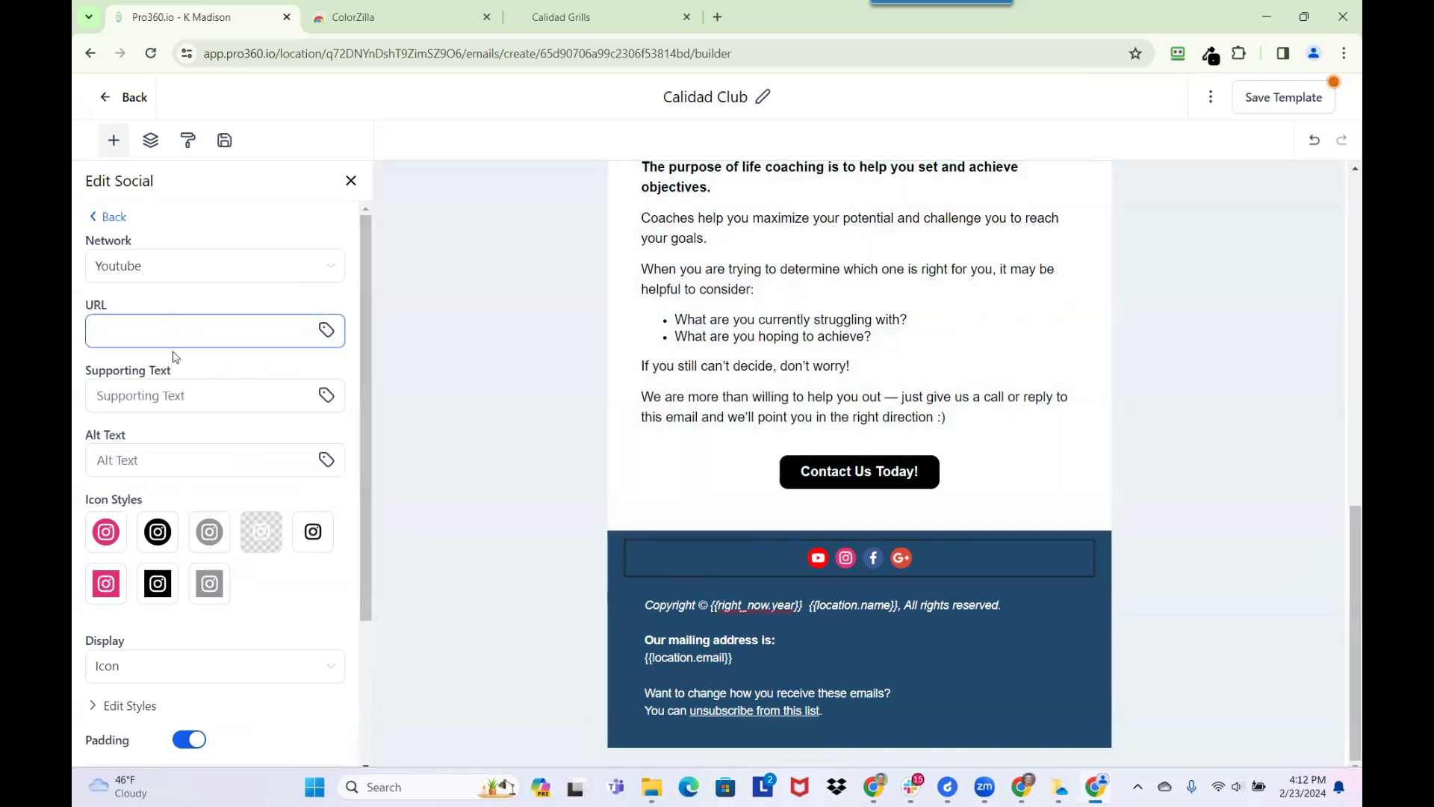
{"action": "left_click", "coordinate": [325, 329]}
{"action": "scroll", "coordinate": [247, 534], "scroll_direction": "down", "scroll_amount": 1}
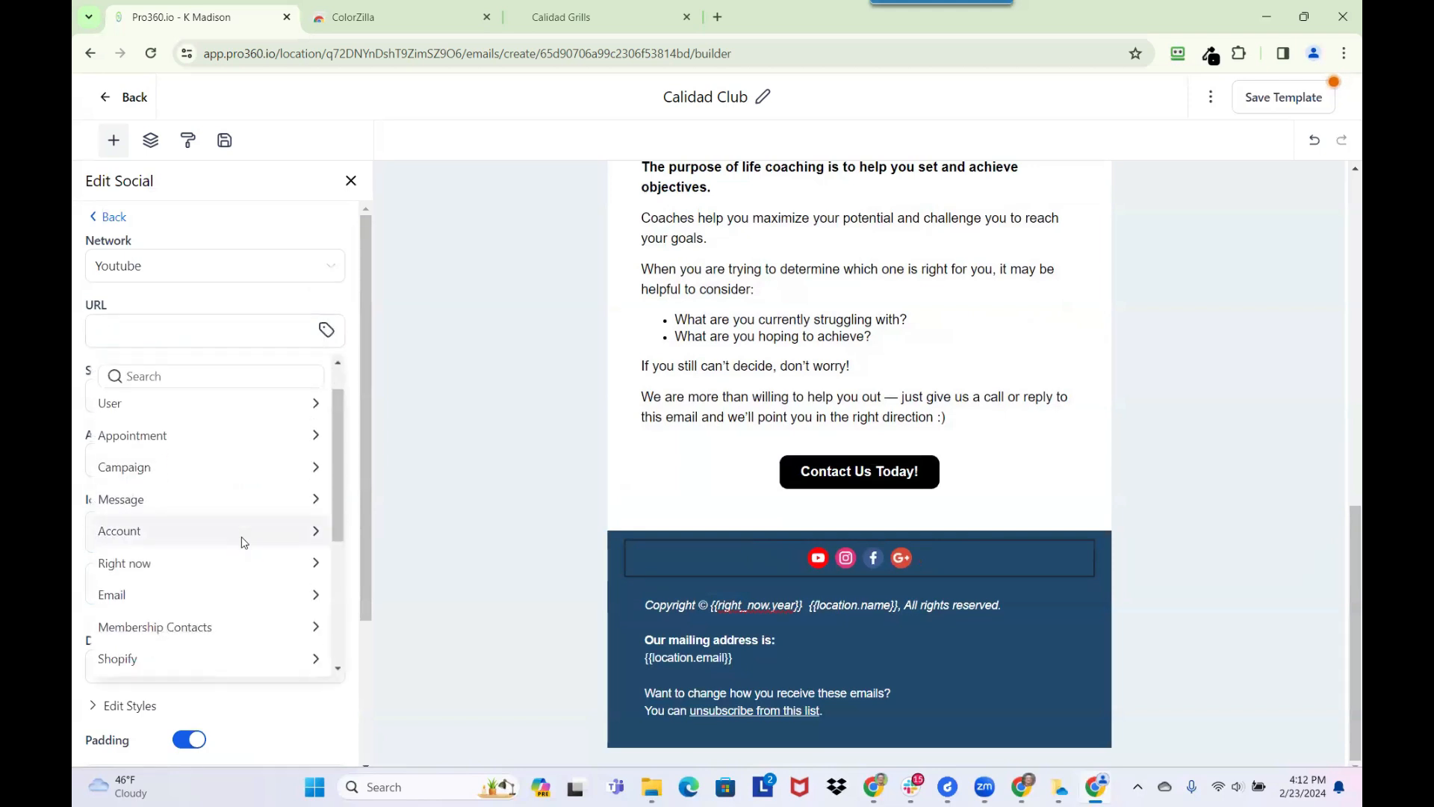
{"action": "scroll", "coordinate": [245, 541], "scroll_direction": "down", "scroll_amount": 6}
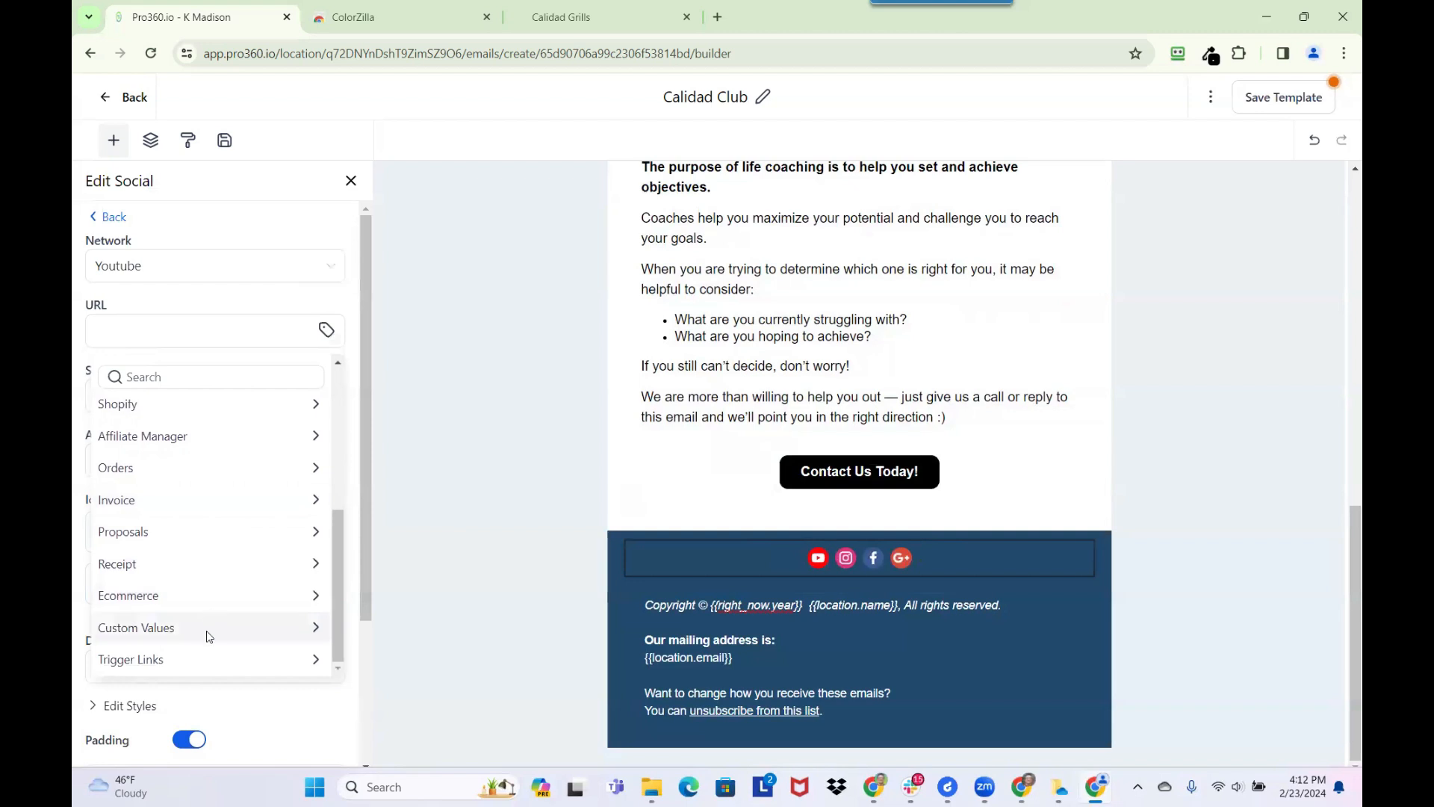
{"action": "left_click", "coordinate": [208, 629]}
{"action": "left_click_drag", "start_coordinate": [338, 414], "coordinate": [312, 649]}
{"action": "scroll", "coordinate": [311, 630], "scroll_direction": "up", "scroll_amount": 4}
{"action": "scroll", "coordinate": [283, 605], "scroll_direction": "up", "scroll_amount": 9}
{"action": "scroll", "coordinate": [281, 599], "scroll_direction": "up", "scroll_amount": 6}
{"action": "scroll", "coordinate": [278, 597], "scroll_direction": "up", "scroll_amount": 7}
{"action": "scroll", "coordinate": [280, 597], "scroll_direction": "down", "scroll_amount": 2}
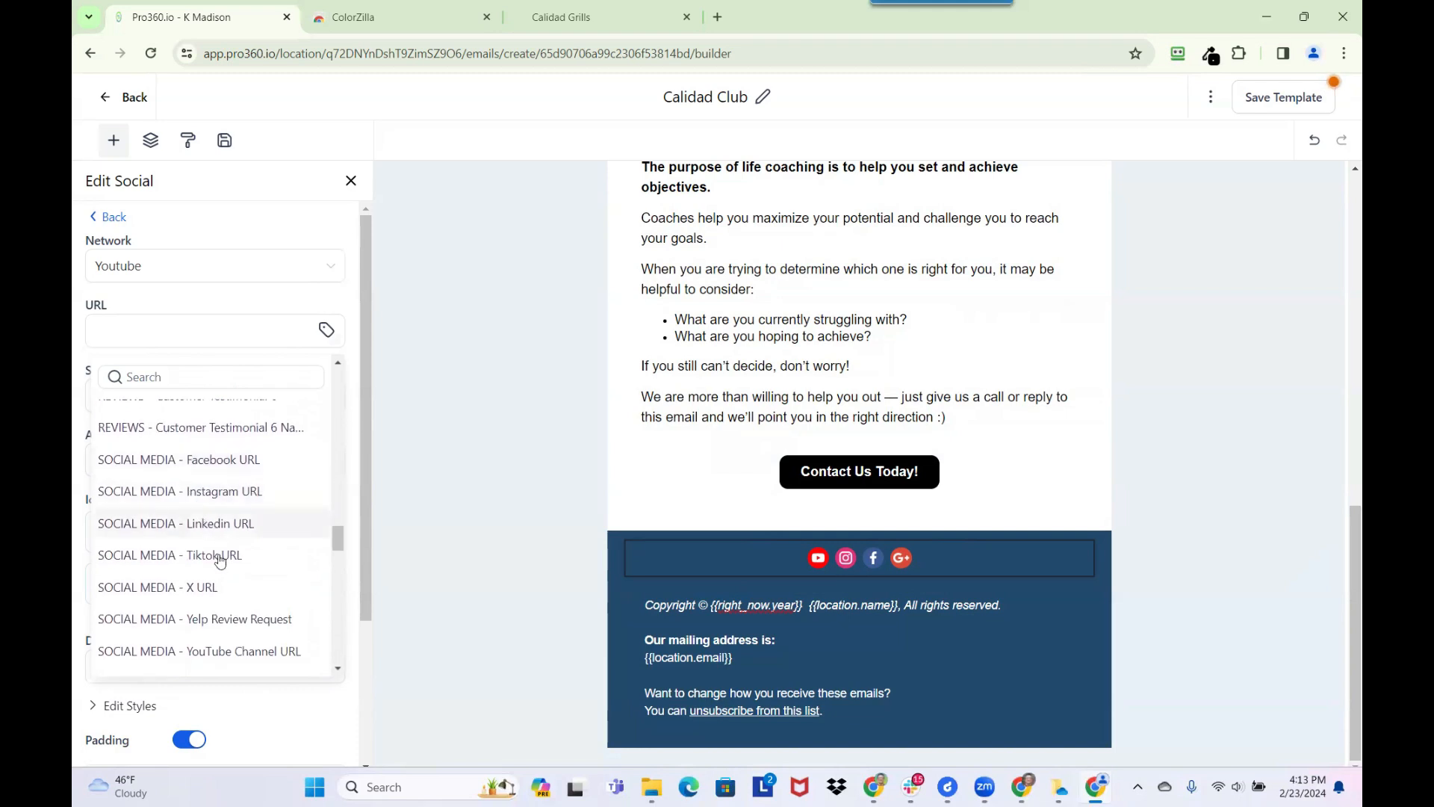
{"action": "left_click", "coordinate": [230, 652]}
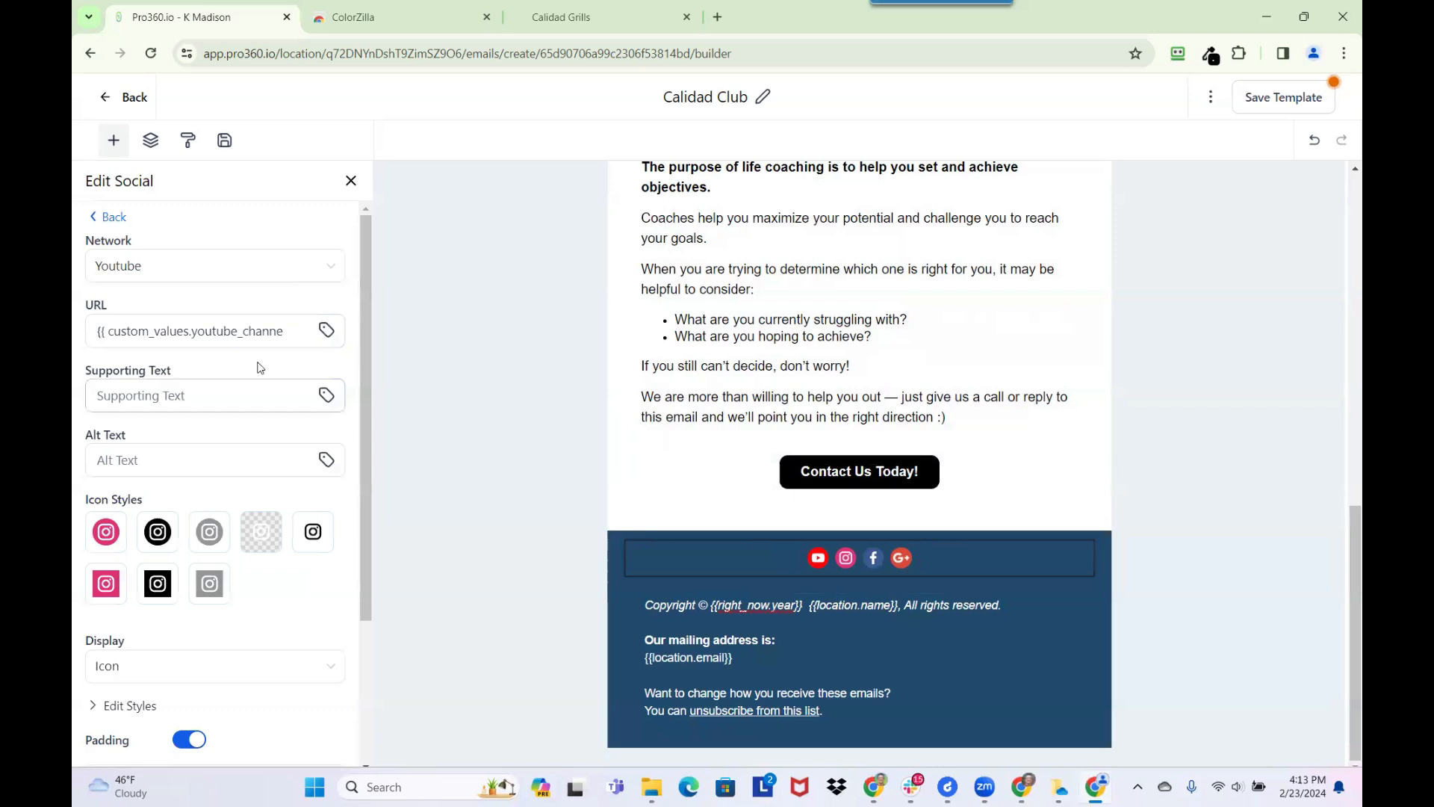
{"action": "left_click", "coordinate": [114, 217]}
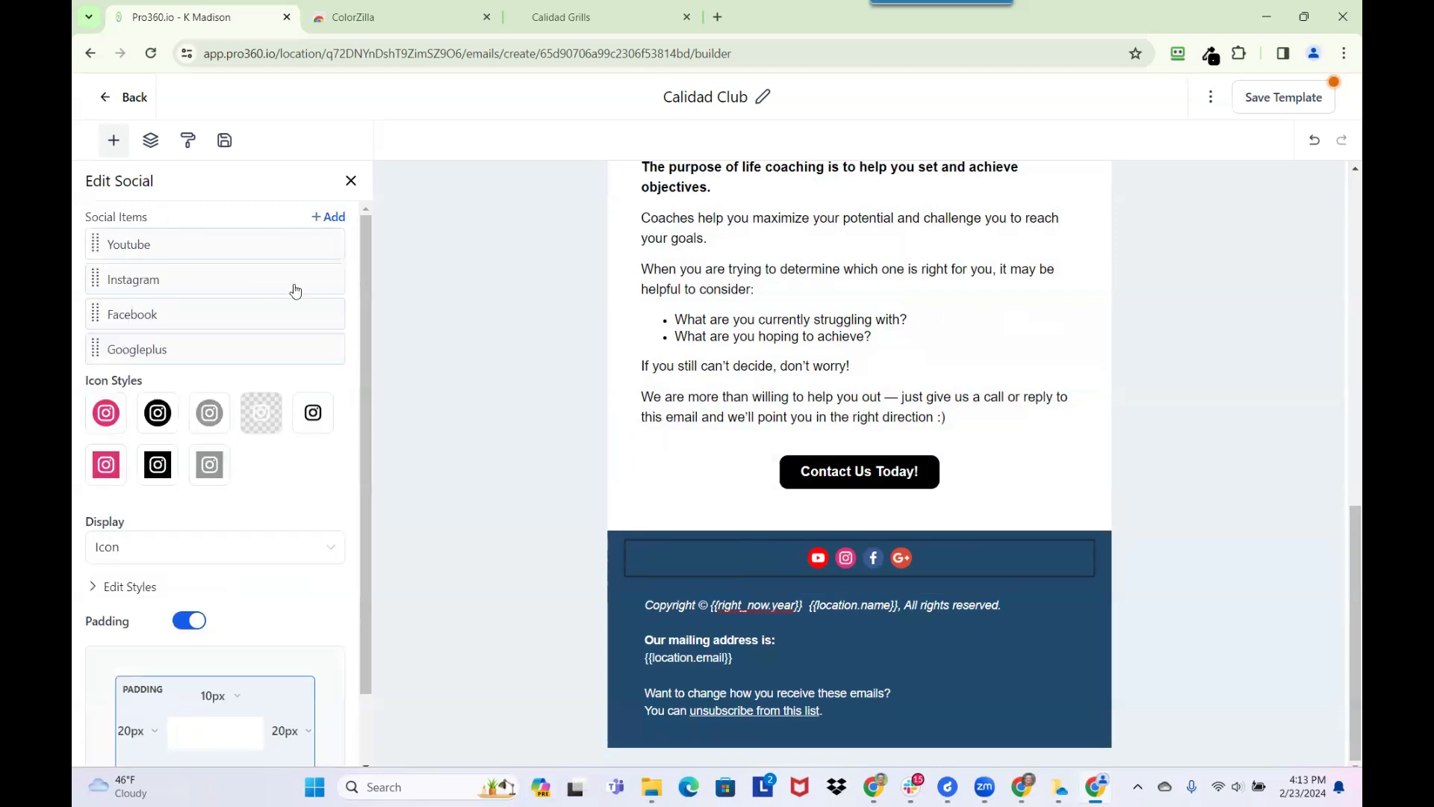
Set the Instagram item's URL to the custom value SOCIAL MEDIA - Instagram URL, and return to the social items list
{"action": "left_click", "coordinate": [259, 281]}
{"action": "left_click", "coordinate": [301, 333]}
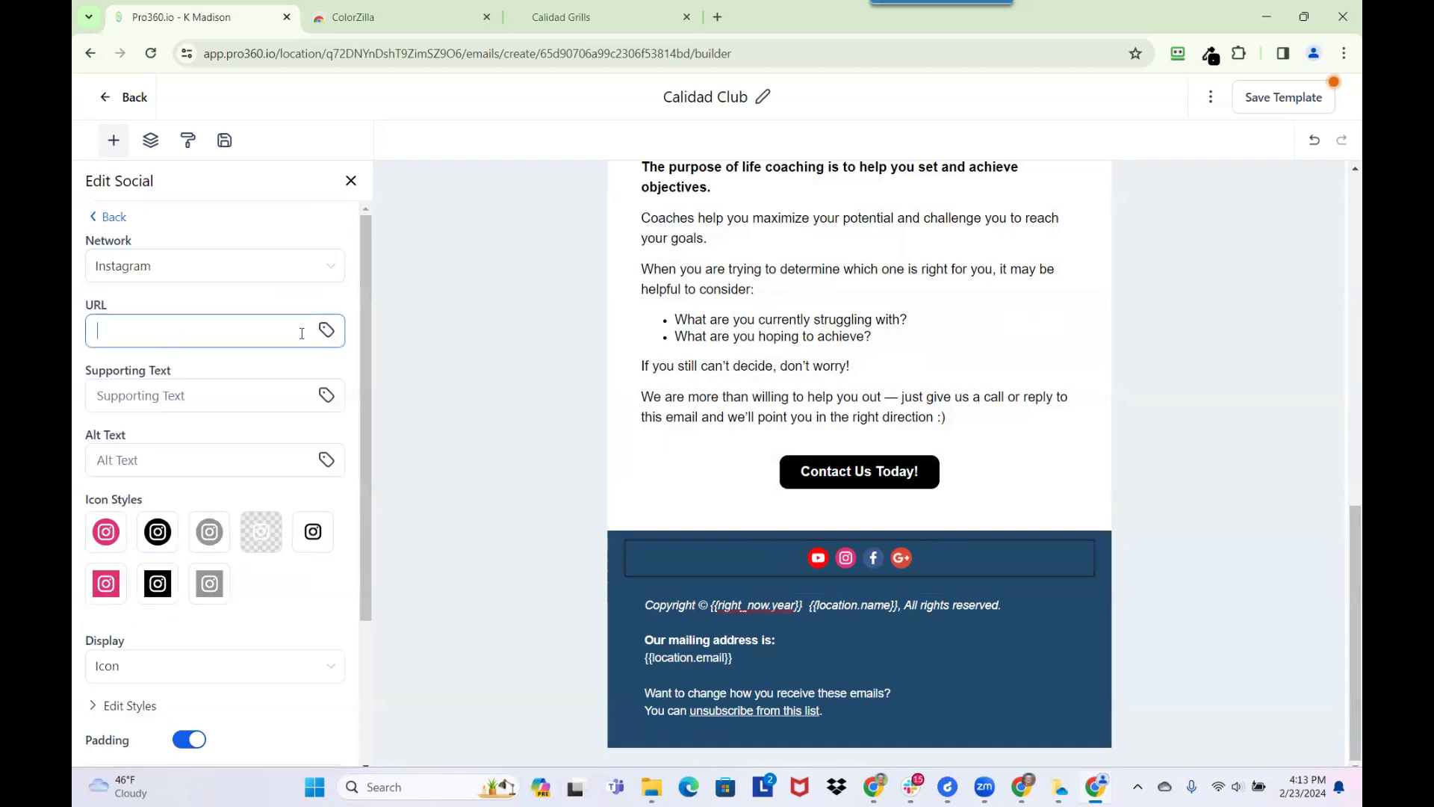
{"action": "left_click", "coordinate": [325, 334]}
{"action": "scroll", "coordinate": [284, 557], "scroll_direction": "down", "scroll_amount": 1}
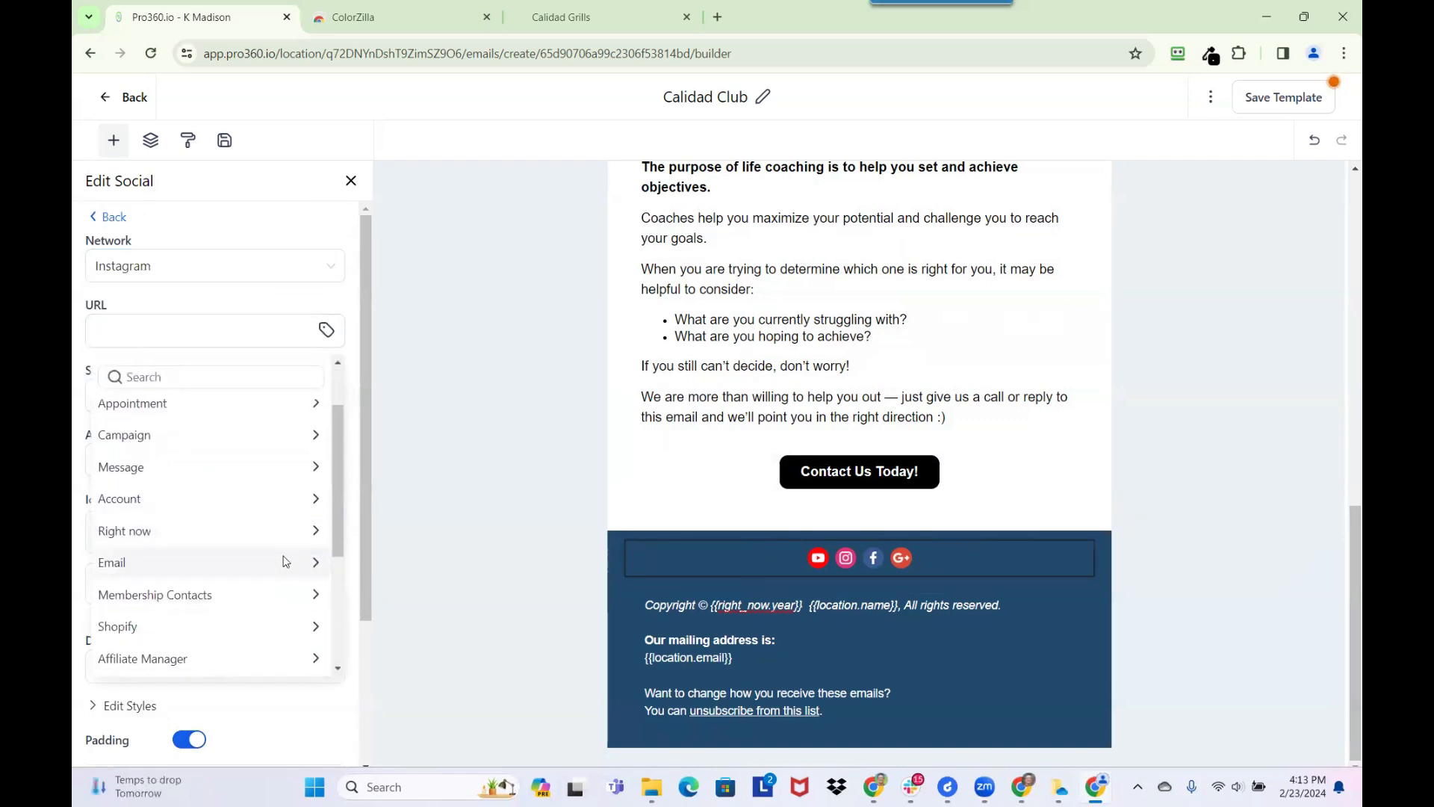
{"action": "scroll", "coordinate": [265, 608], "scroll_direction": "down", "scroll_amount": 3}
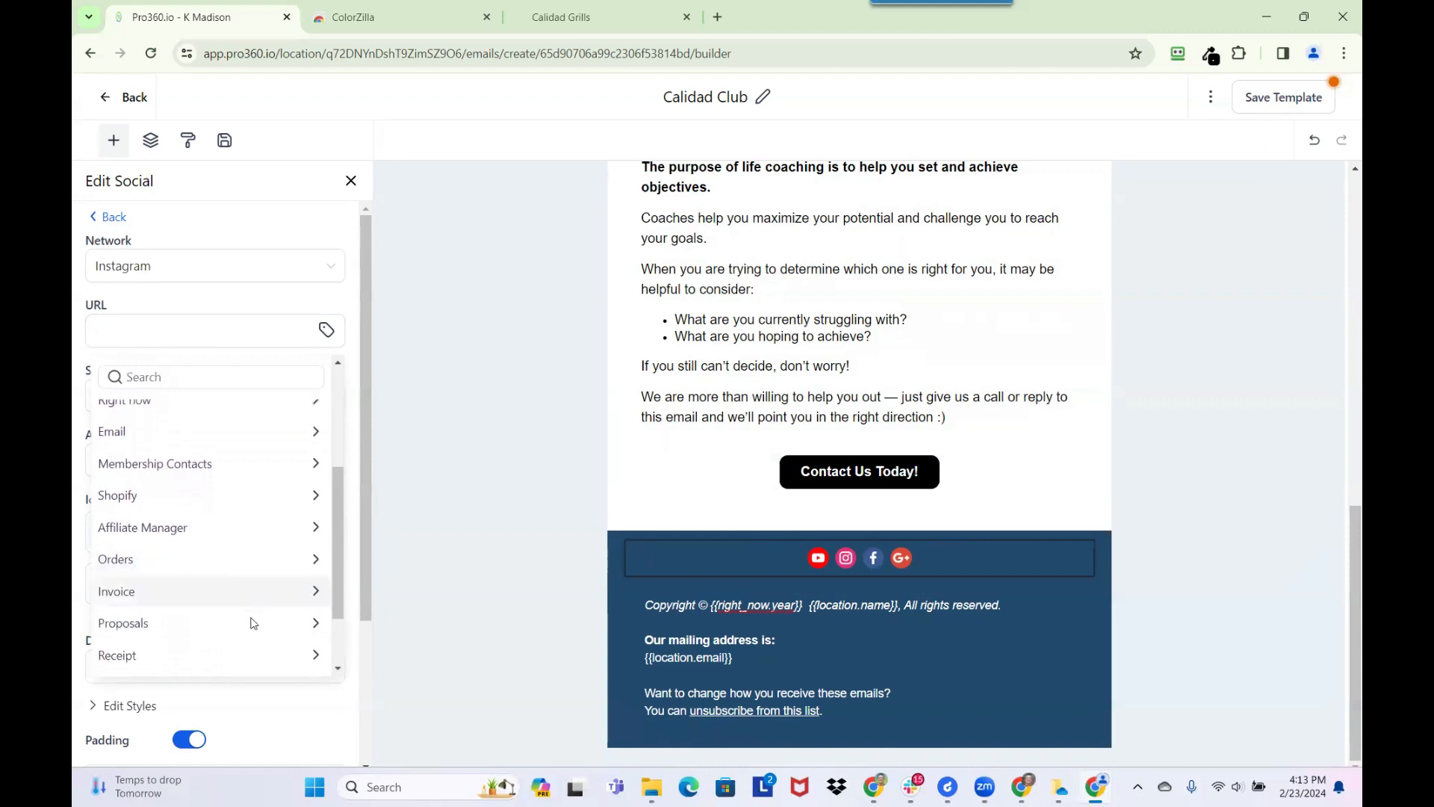
{"action": "scroll", "coordinate": [253, 622], "scroll_direction": "down", "scroll_amount": 1}
{"action": "left_click", "coordinate": [247, 622]}
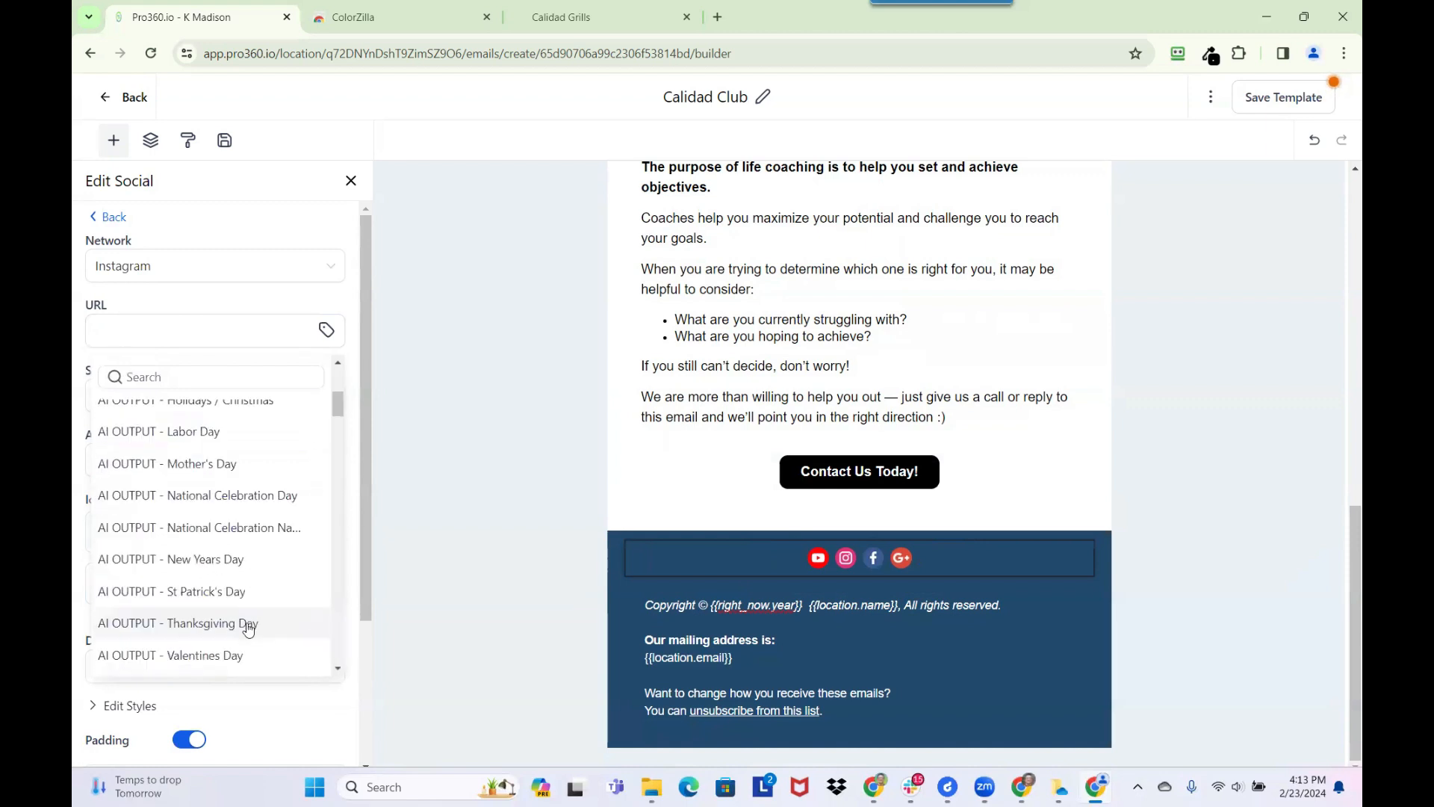
{"action": "scroll", "coordinate": [241, 568], "scroll_direction": "down", "scroll_amount": 1}
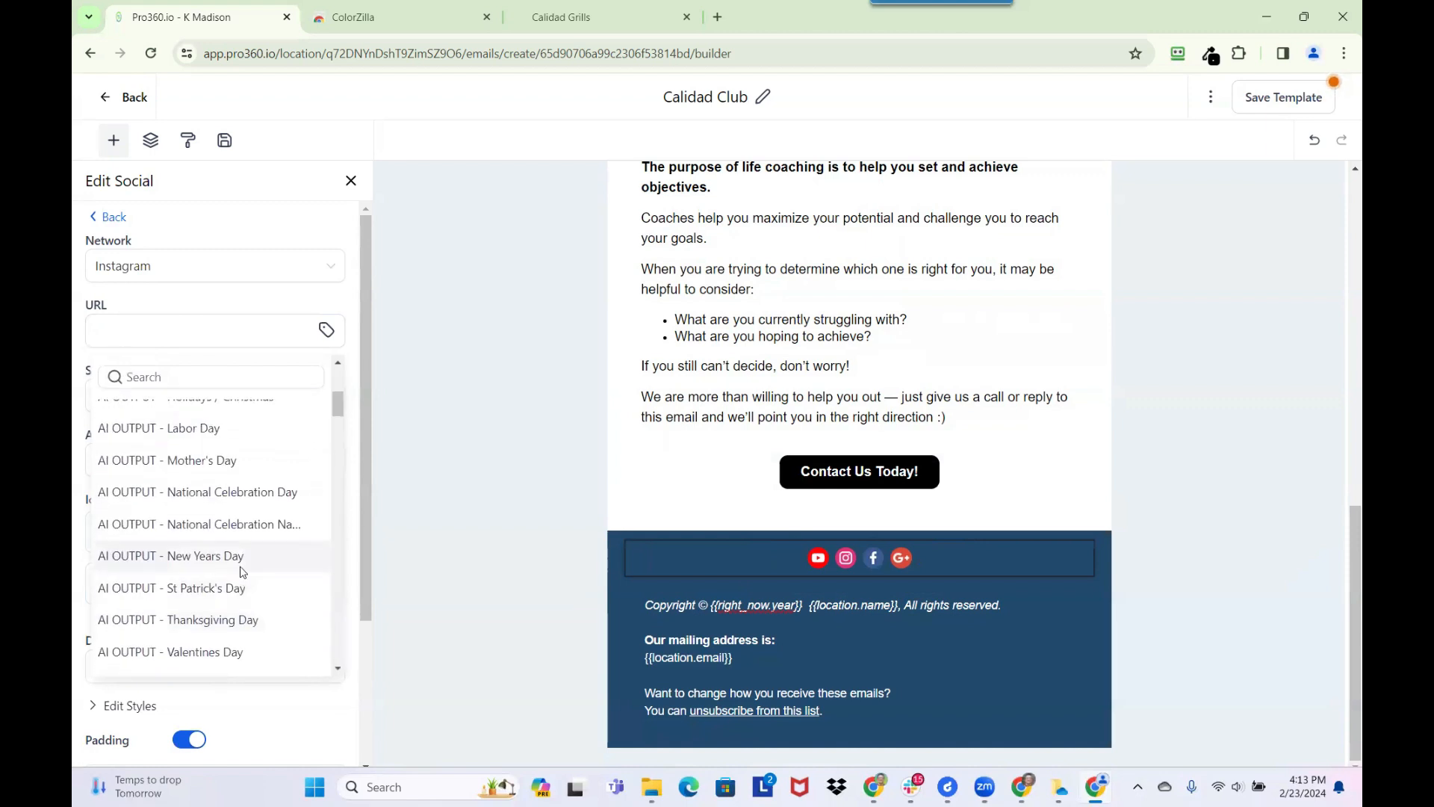
{"action": "left_click", "coordinate": [235, 380]}
{"action": "type", "text": "social"}
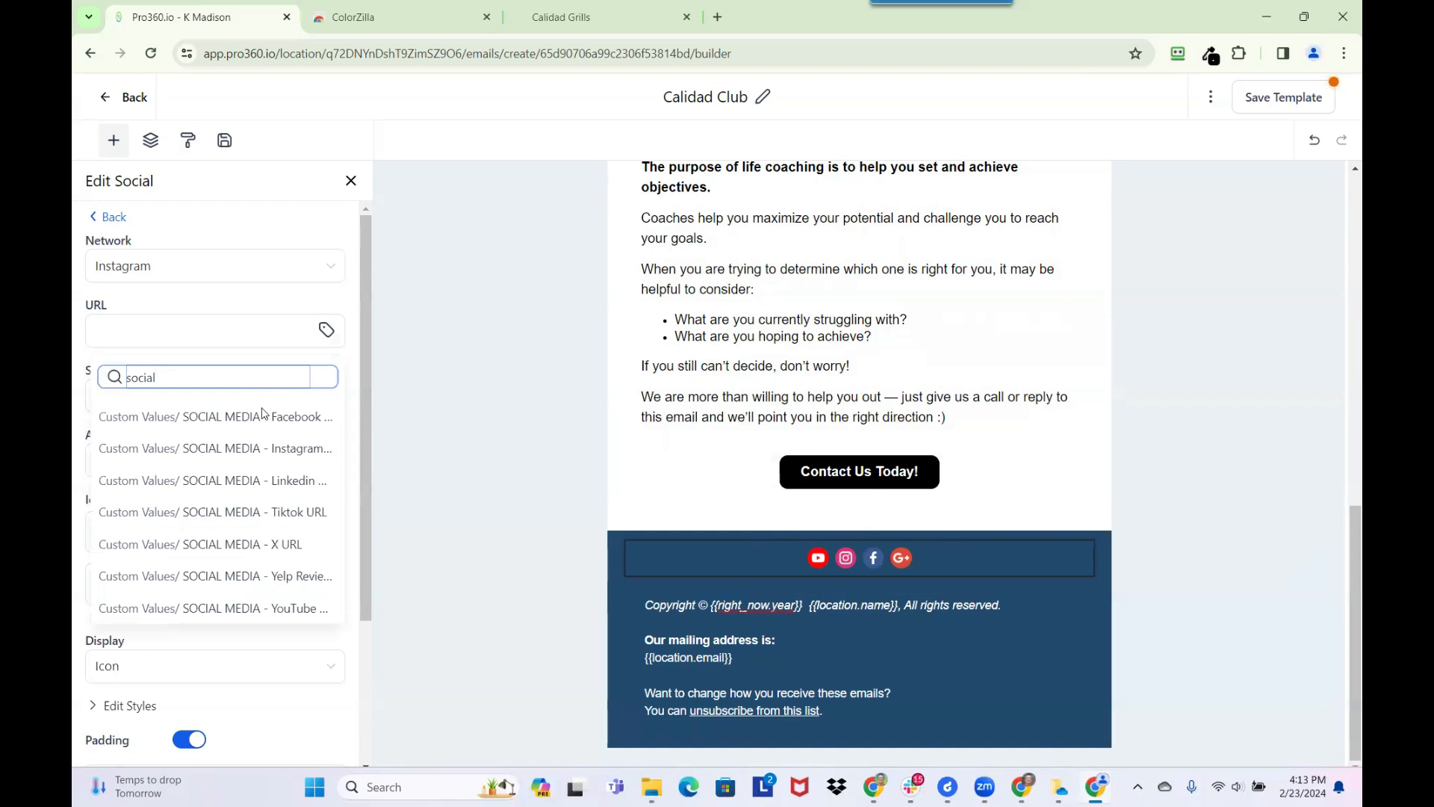
{"action": "left_click", "coordinate": [265, 448]}
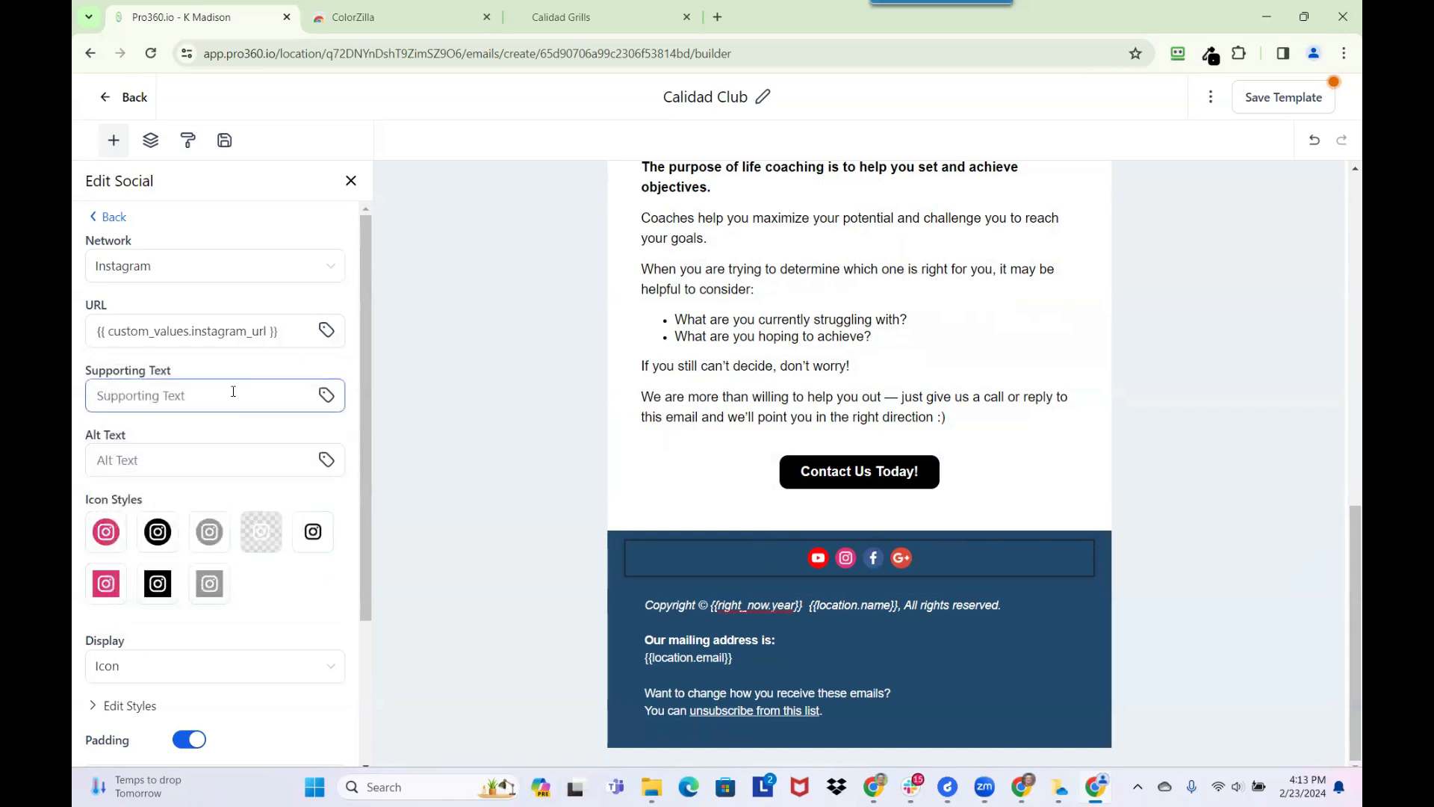
{"action": "left_click", "coordinate": [109, 217]}
{"action": "left_click", "coordinate": [258, 283]}
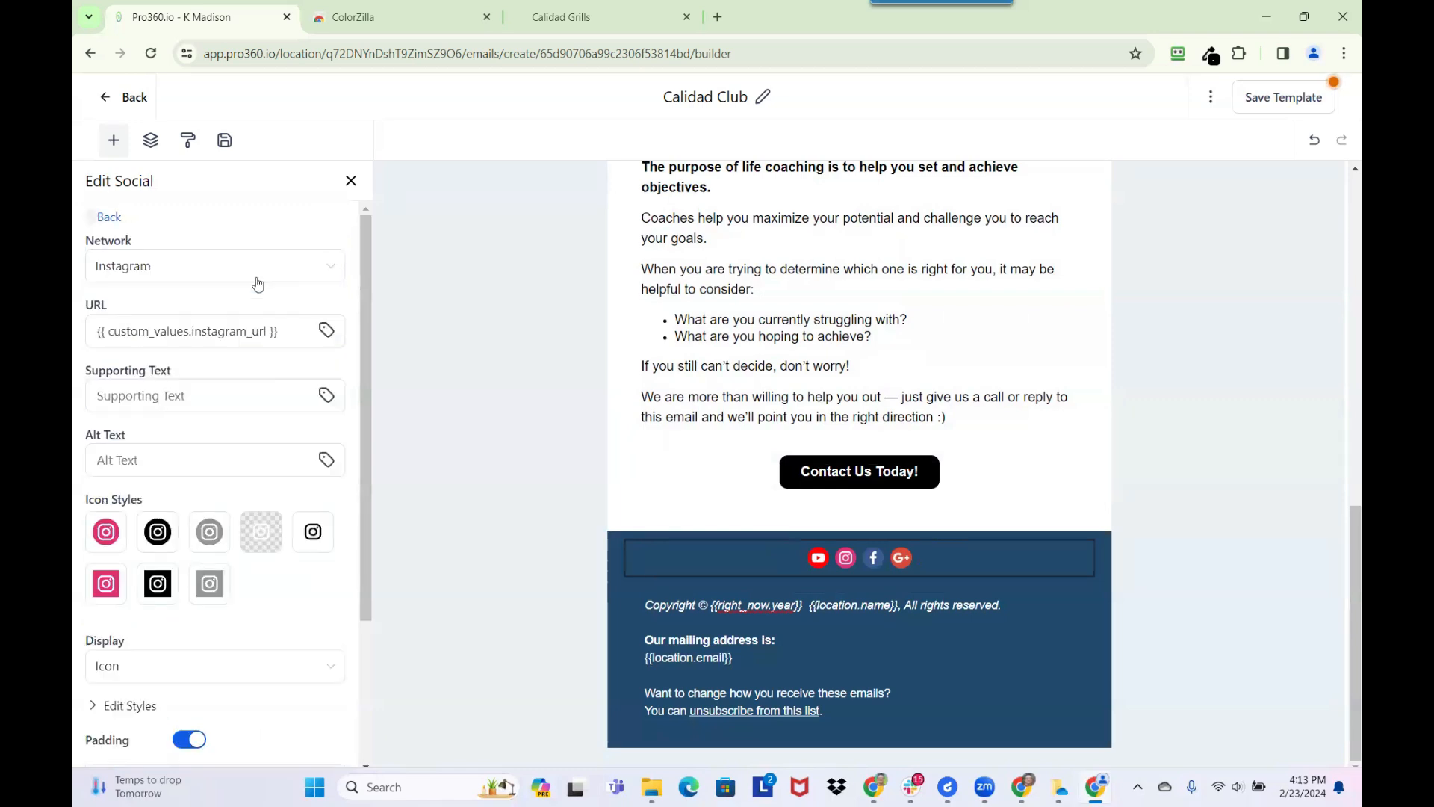
{"action": "left_click", "coordinate": [113, 217]}
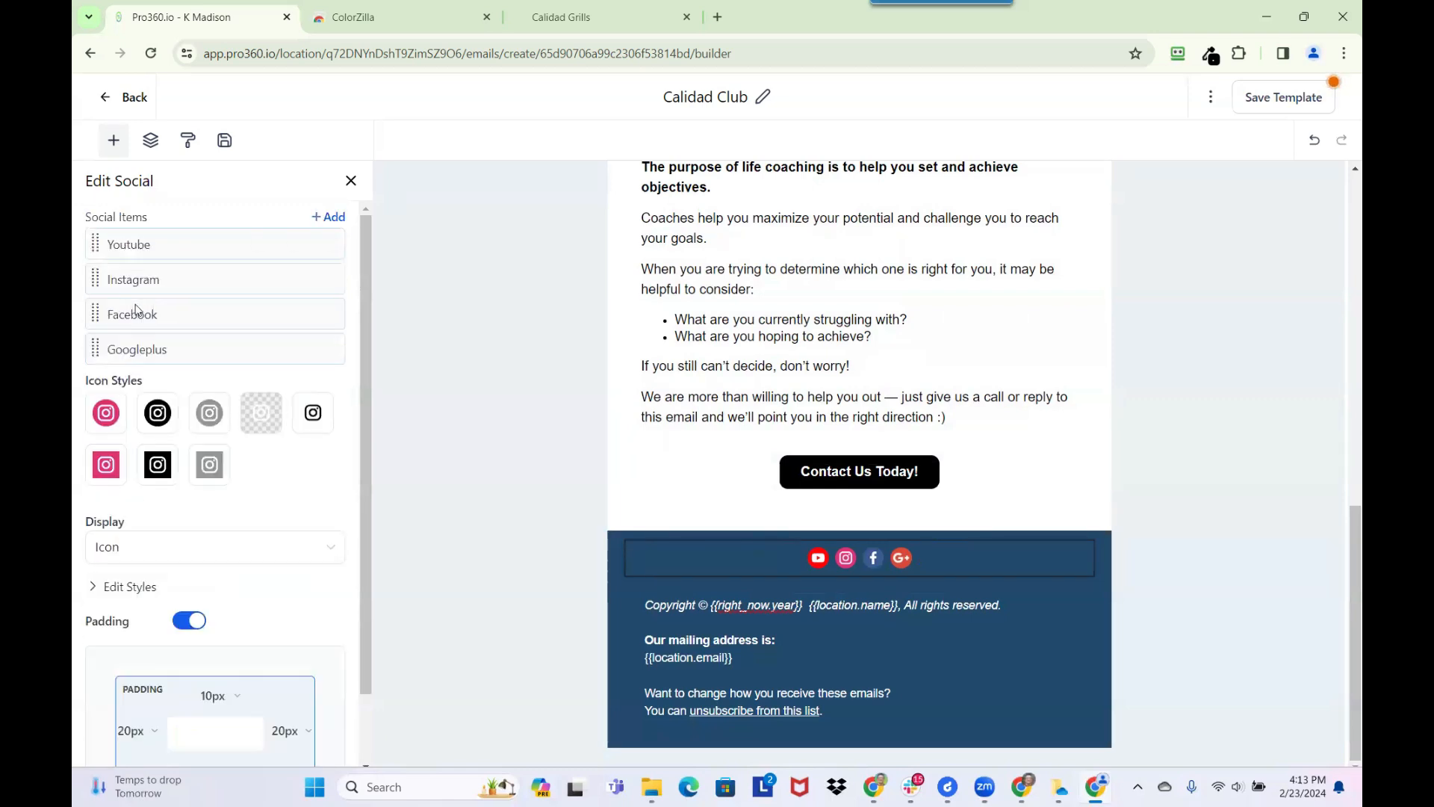
Set the Facebook item's URL to the custom value SOCIAL MEDIA - Facebook URL, and return to the social items list
{"action": "left_click", "coordinate": [261, 318]}
{"action": "left_click", "coordinate": [203, 324]}
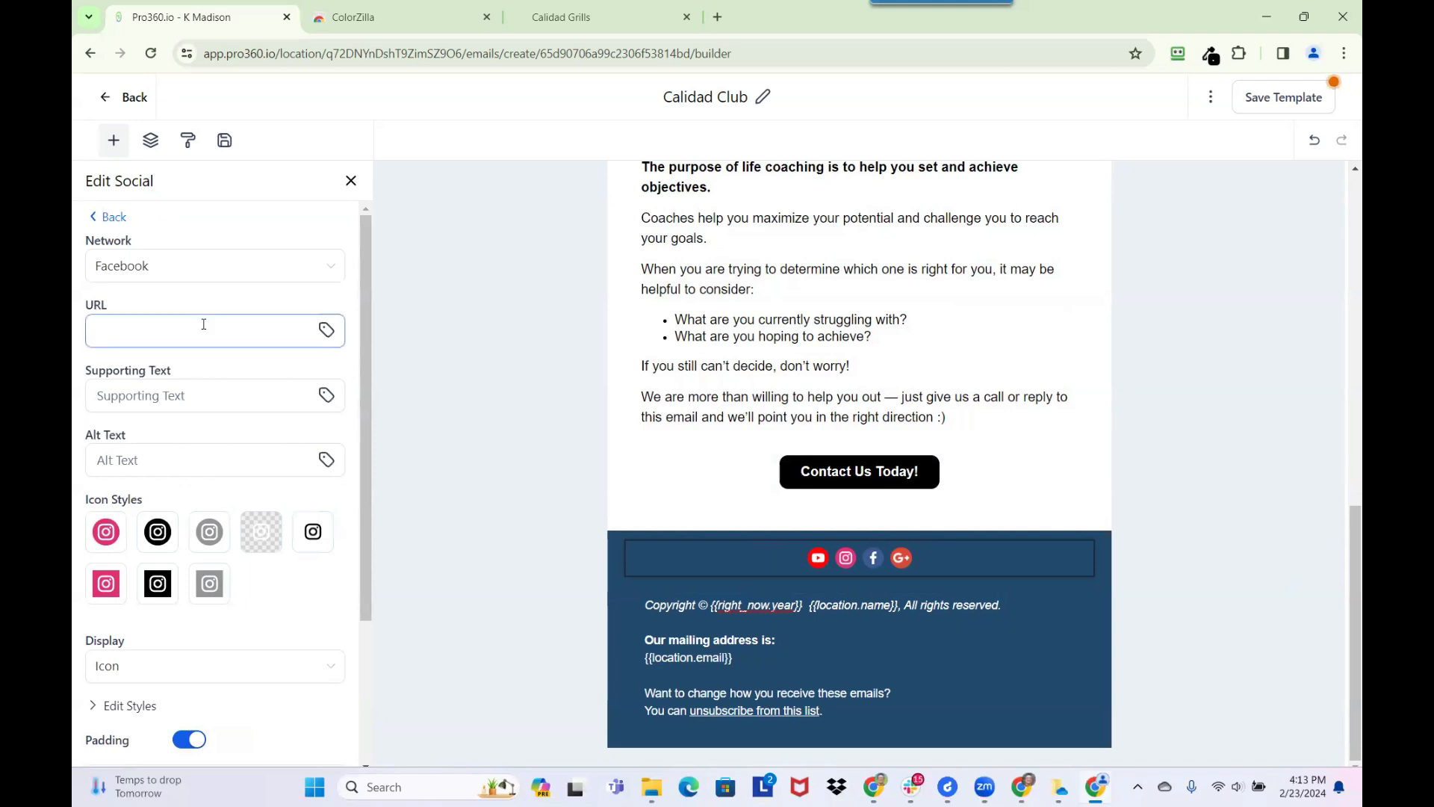
{"action": "left_click", "coordinate": [325, 331]}
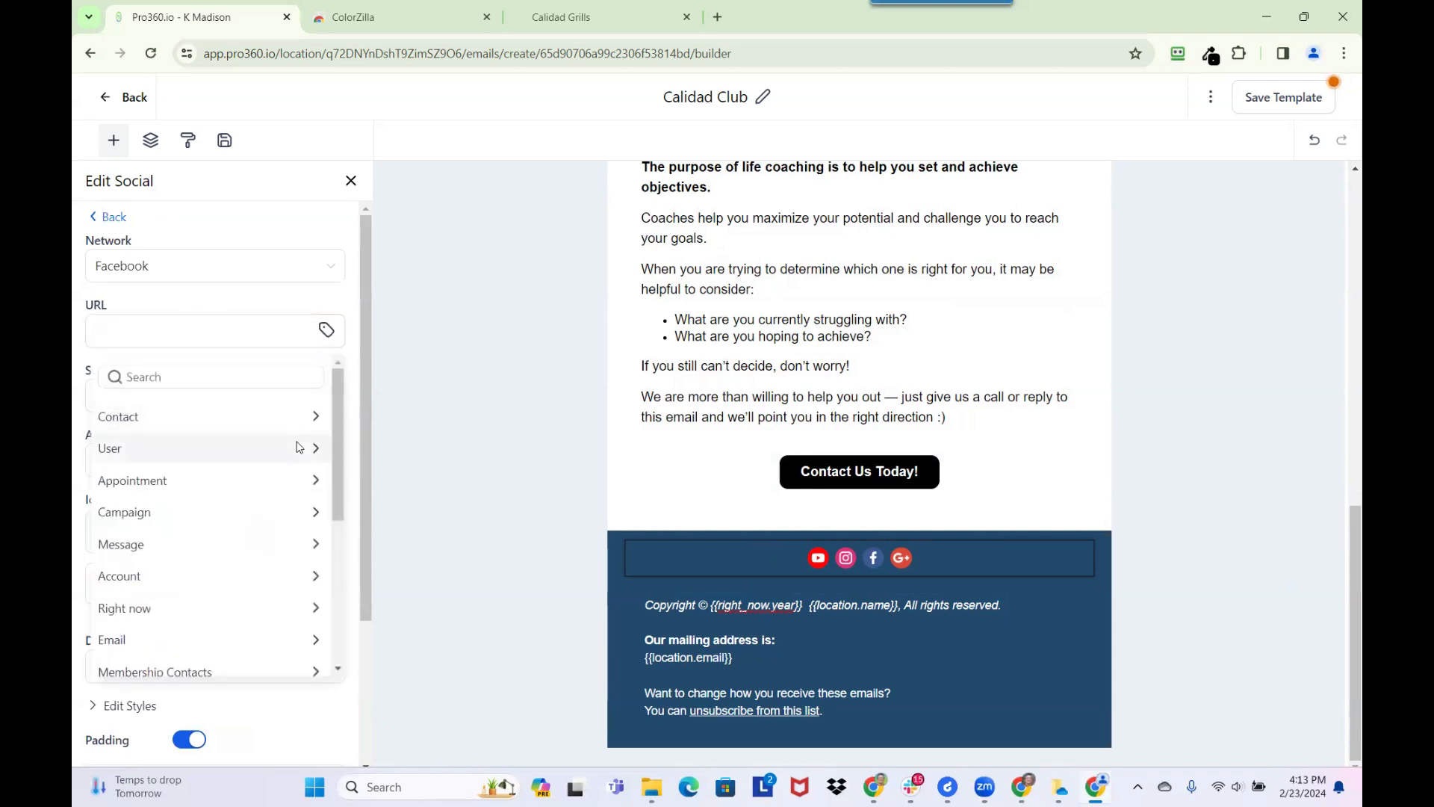
{"action": "left_click", "coordinate": [183, 378]}
{"action": "type", "text": "social"}
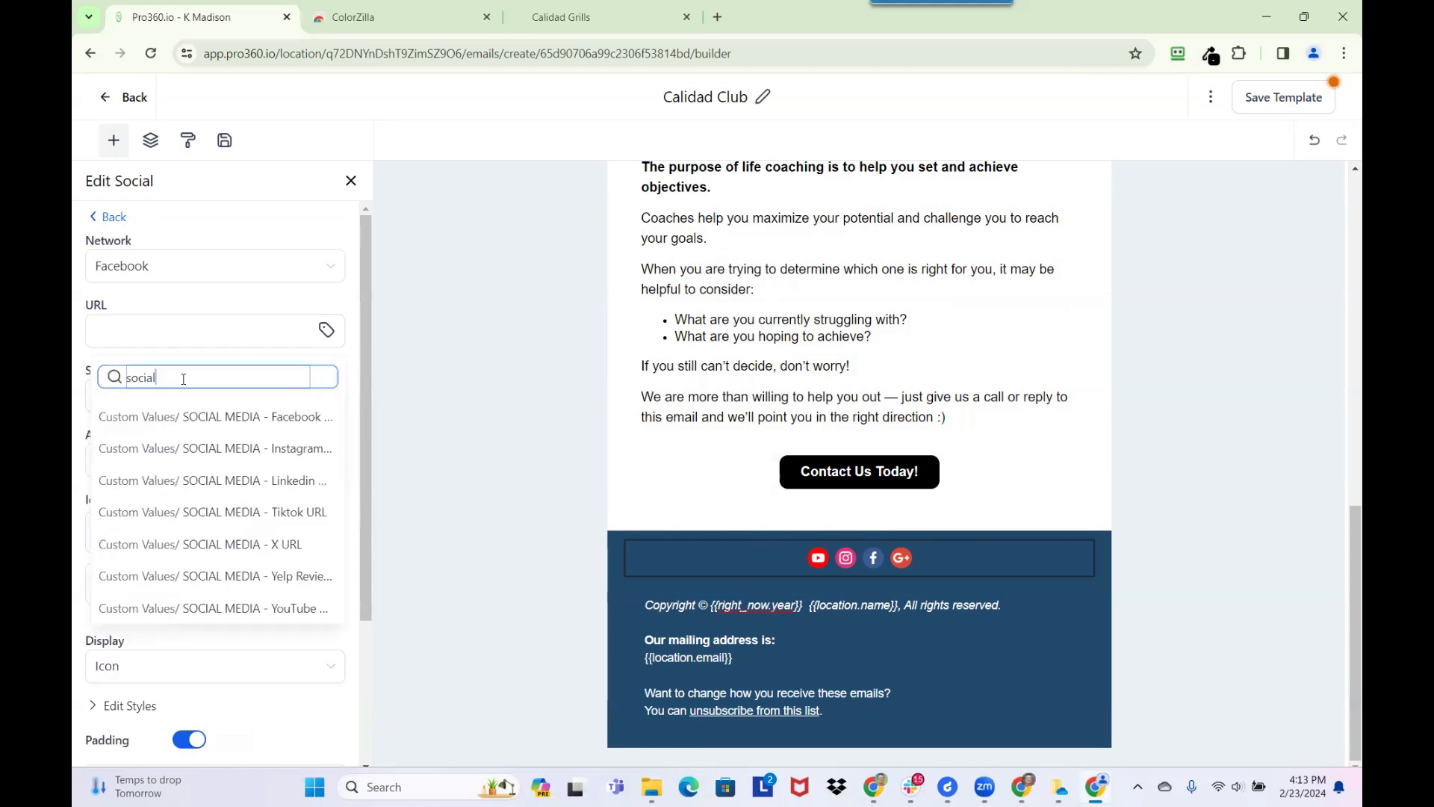
{"action": "key", "text": "BackSpace"}
{"action": "key", "text": "BackSpace"}
{"action": "type", "text": "face"}
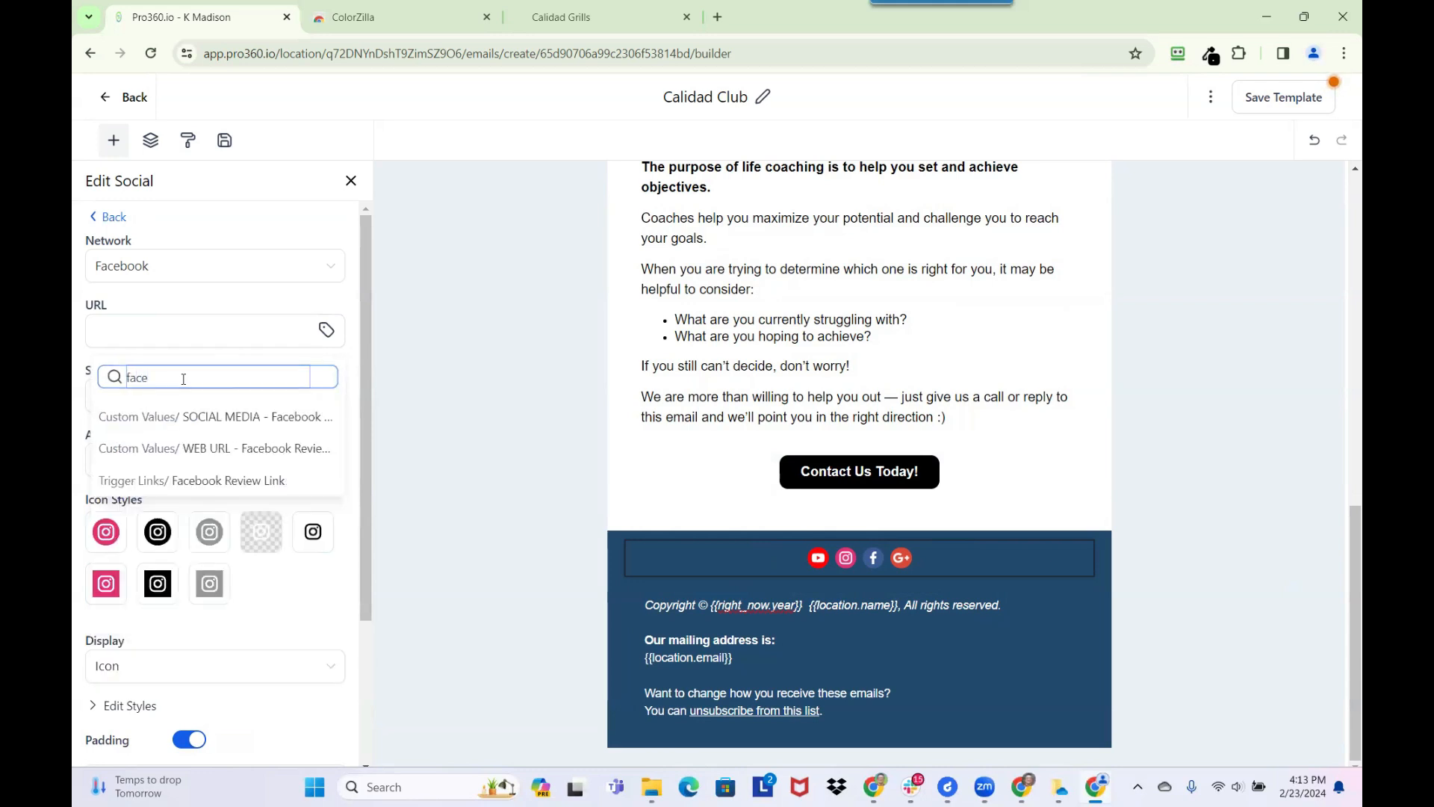
{"action": "left_click", "coordinate": [252, 416]}
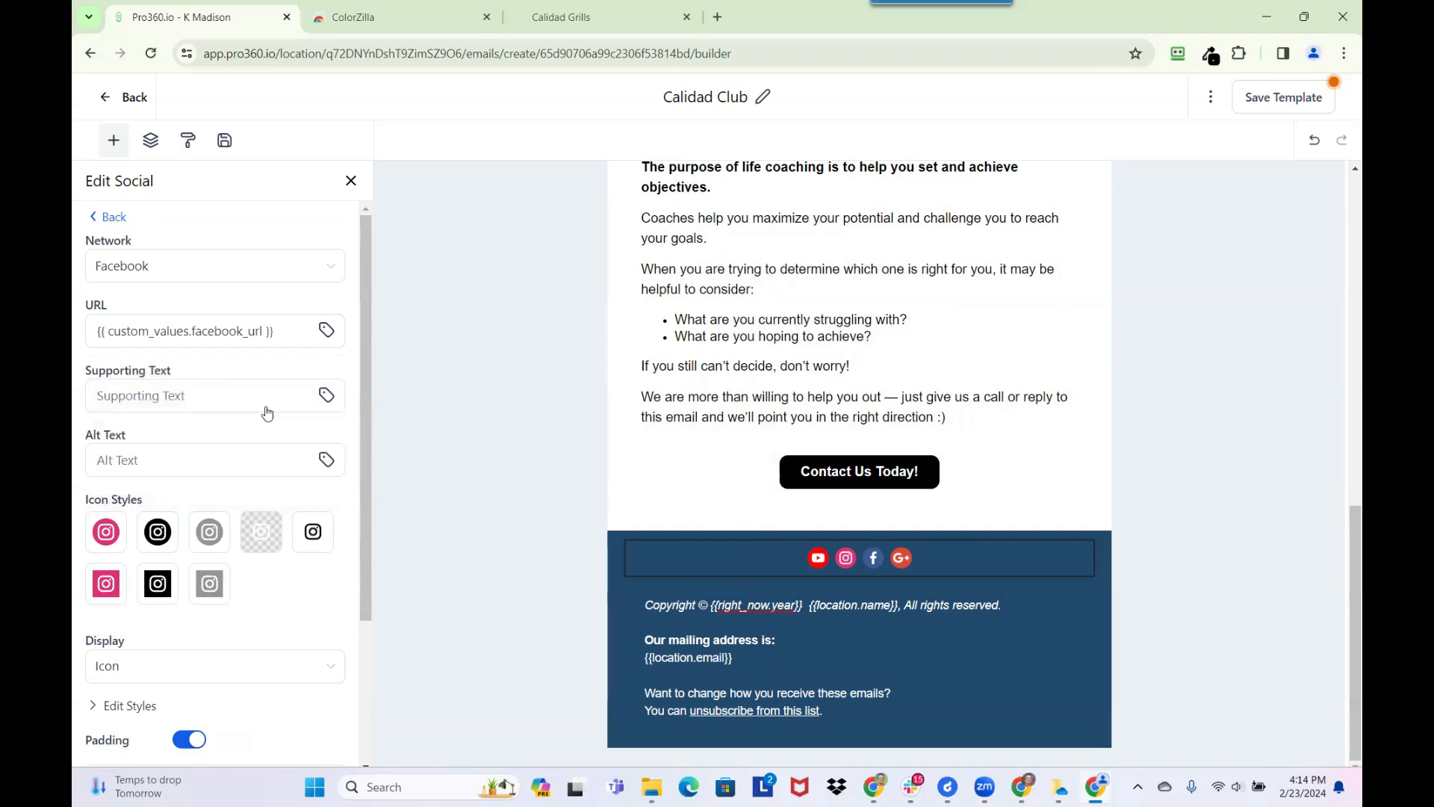
{"action": "left_click", "coordinate": [110, 216]}
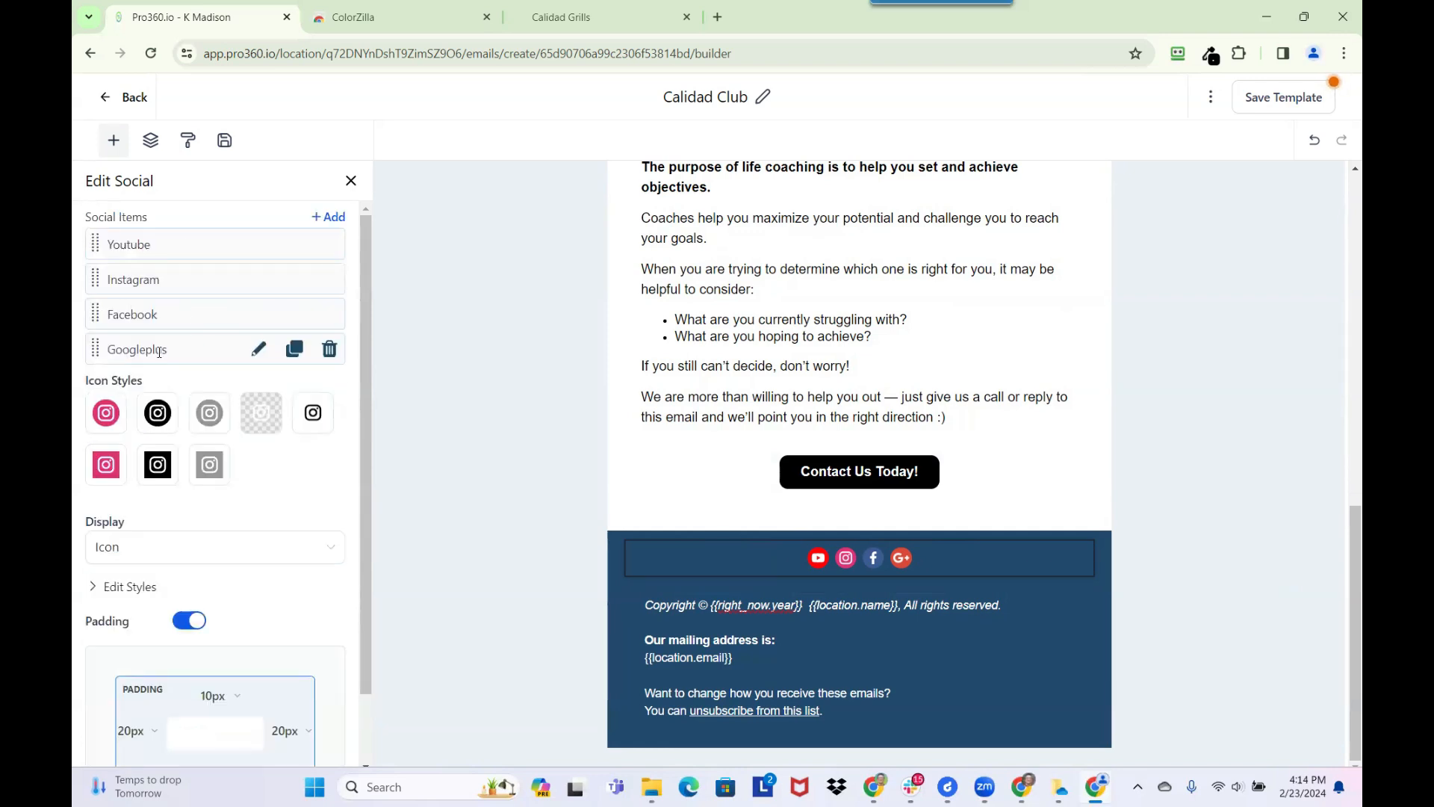
Search the available values for a google link for the Googleplus item's URL, and return to the social items list
{"action": "left_click", "coordinate": [259, 350]}
{"action": "left_click", "coordinate": [135, 330]}
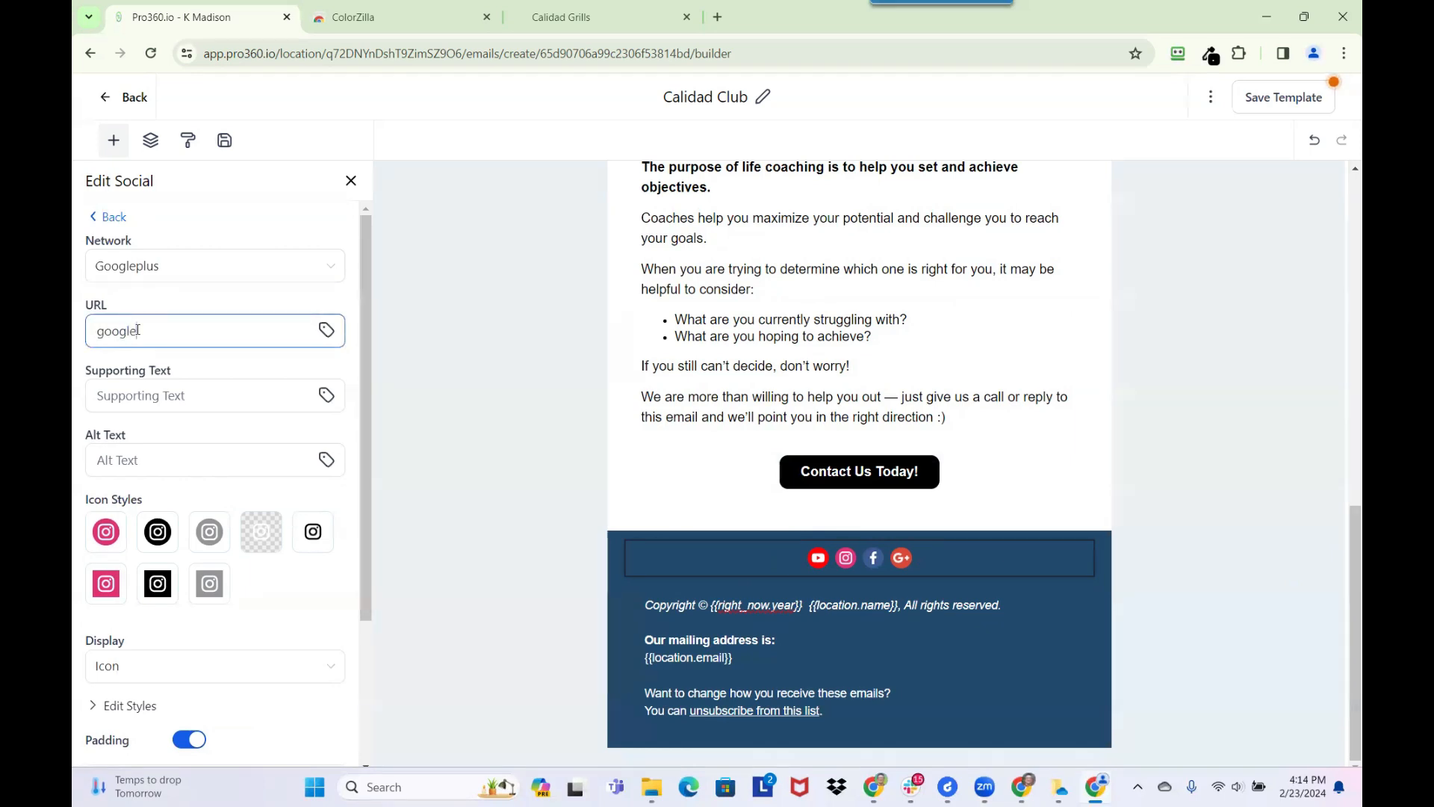
{"action": "type", "text": "soci"}
{"action": "left_click", "coordinate": [326, 329]}
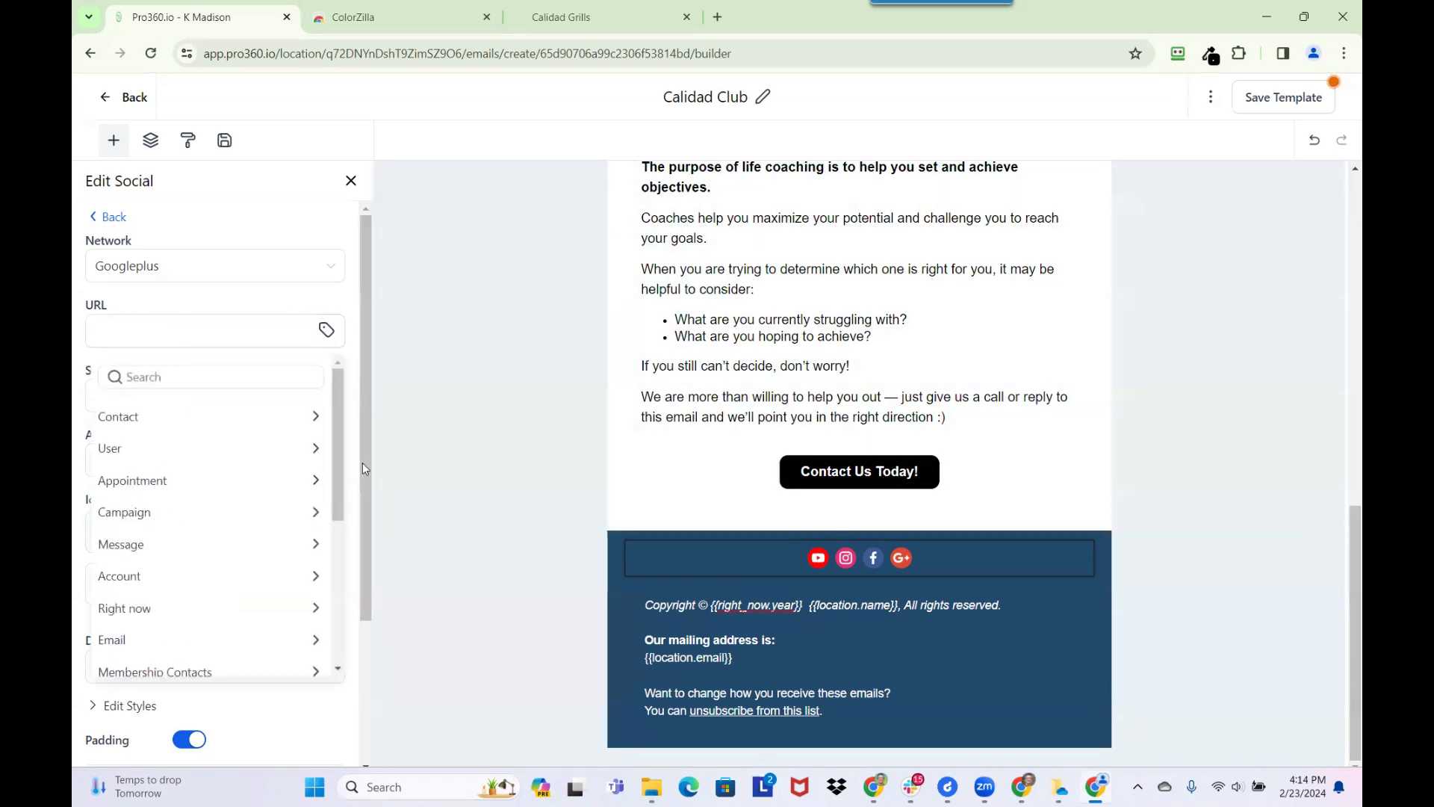
{"action": "scroll", "coordinate": [264, 625], "scroll_direction": "down", "scroll_amount": 3}
{"action": "scroll", "coordinate": [261, 630], "scroll_direction": "down", "scroll_amount": 3}
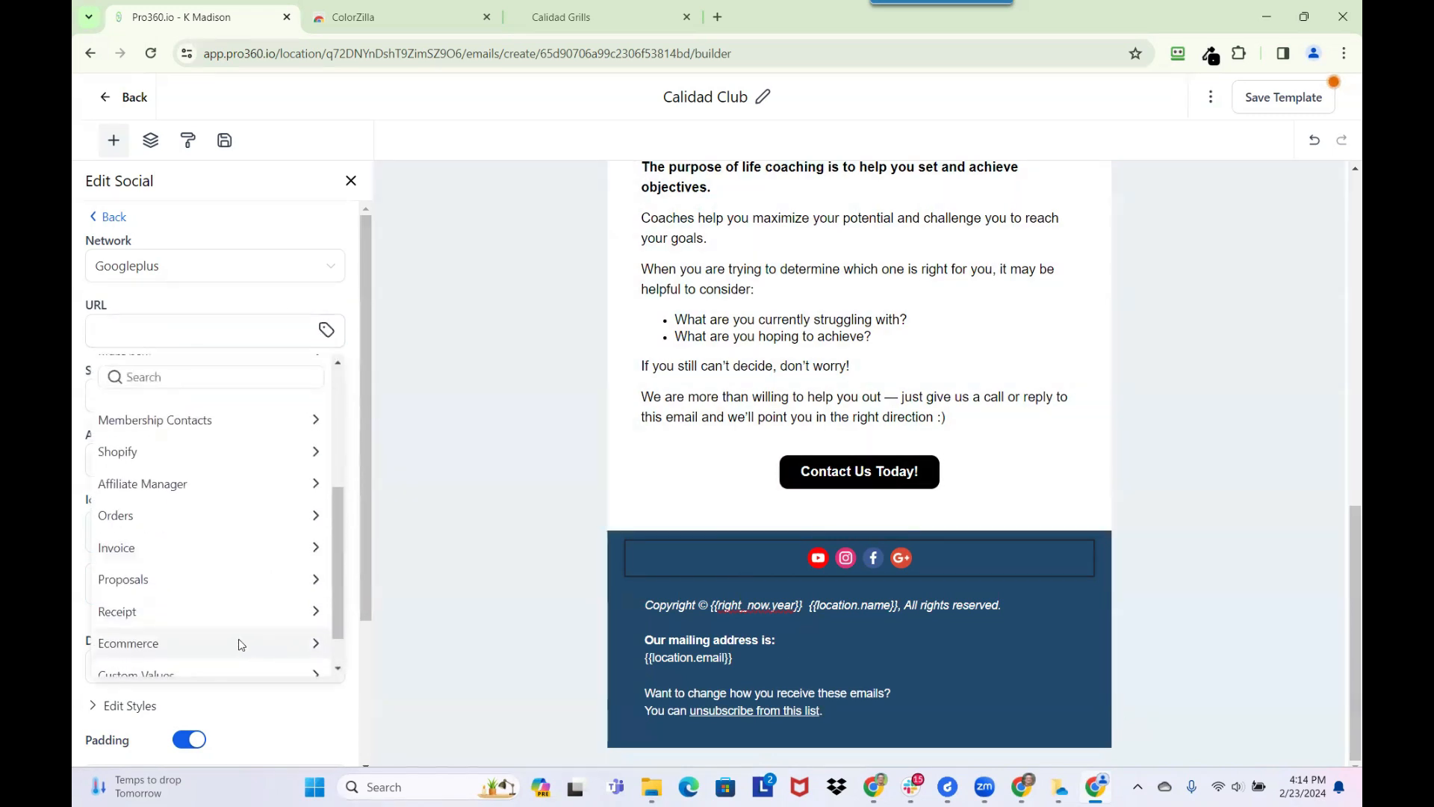
{"action": "left_click", "coordinate": [233, 630]}
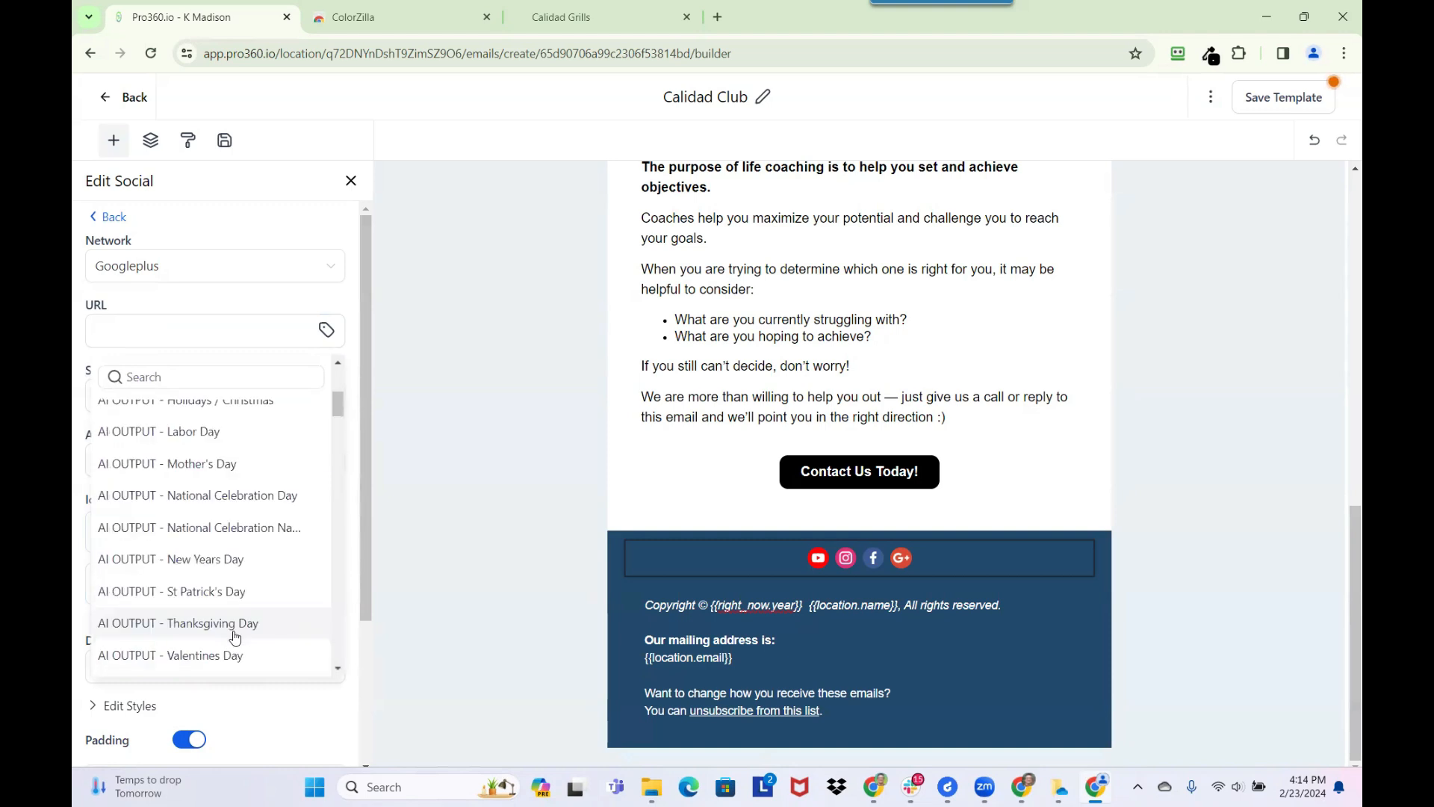
{"action": "left_click", "coordinate": [152, 378]}
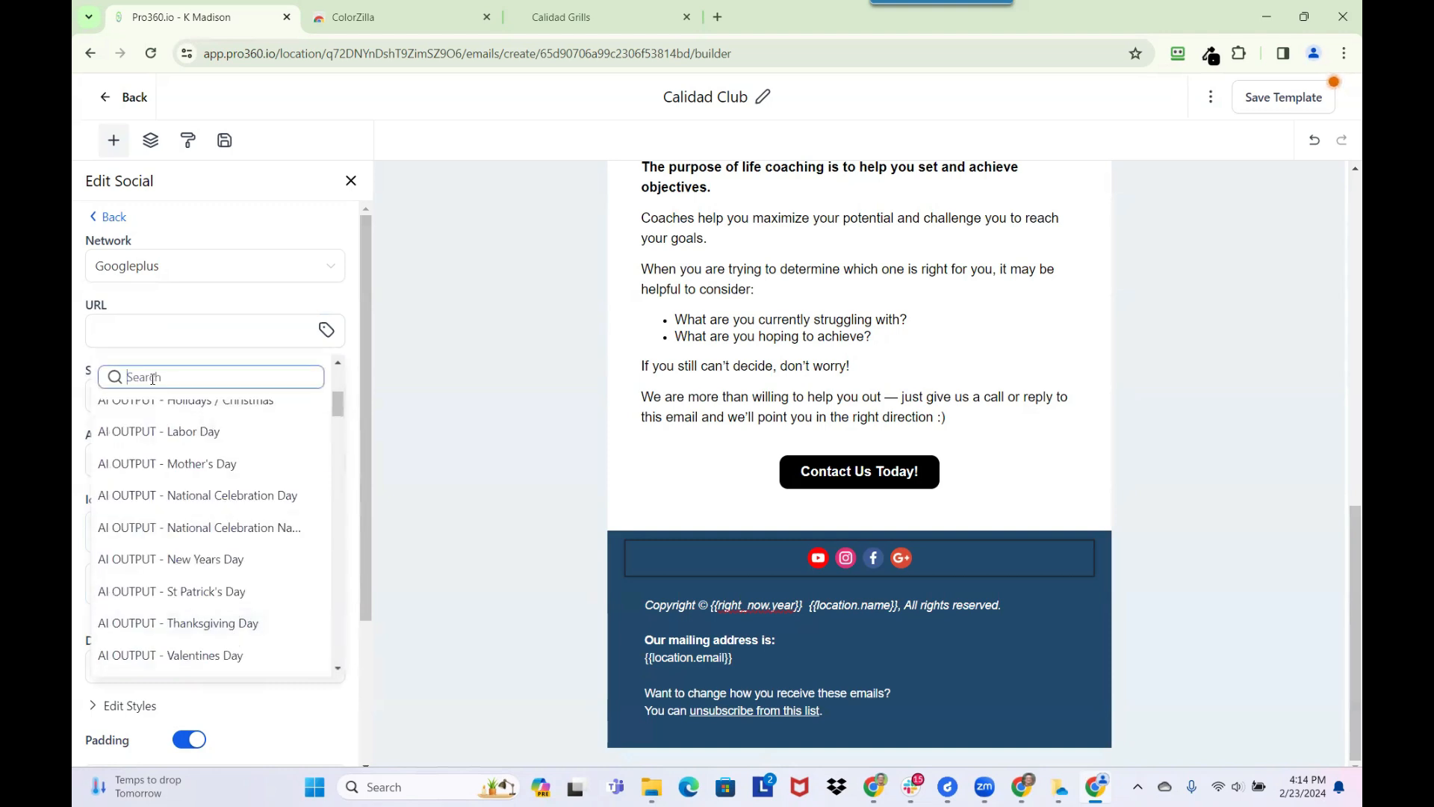
{"action": "type", "text": "google"}
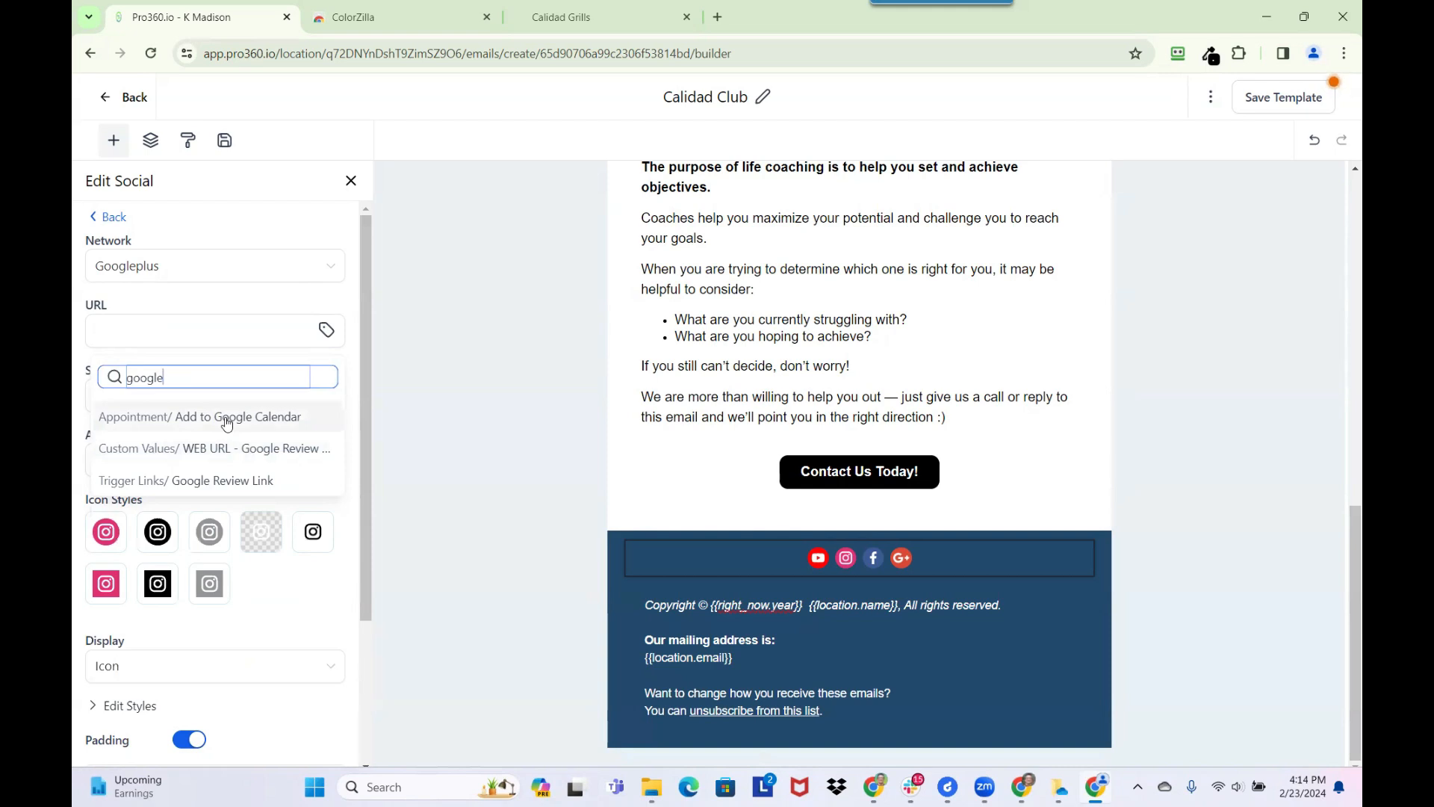
{"action": "key", "text": "BackSpace"}
{"action": "key", "text": "BackSpace"}
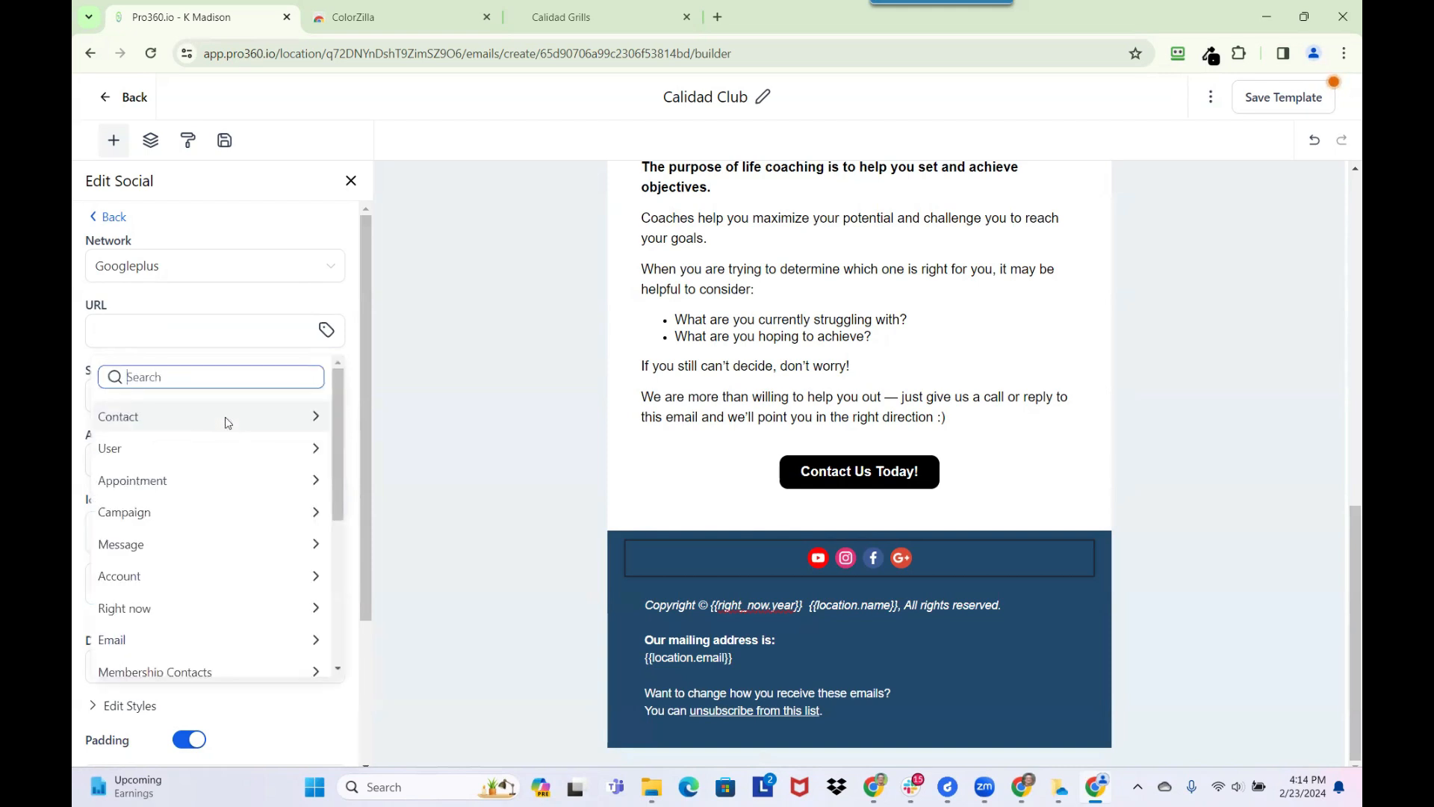
{"action": "left_click", "coordinate": [112, 217]}
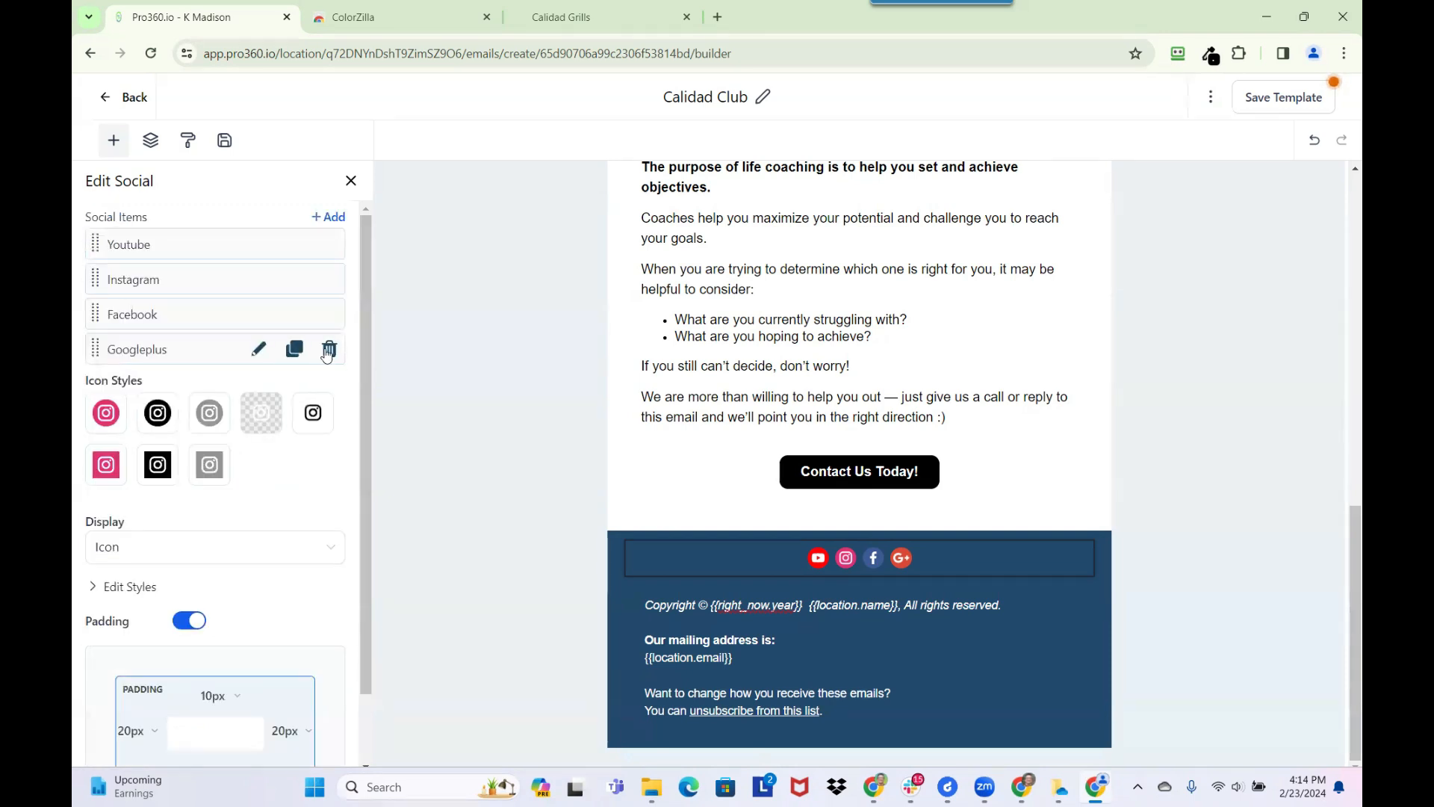
Delete Googleplus from the footer's social items and save the template
{"action": "left_click", "coordinate": [328, 351]}
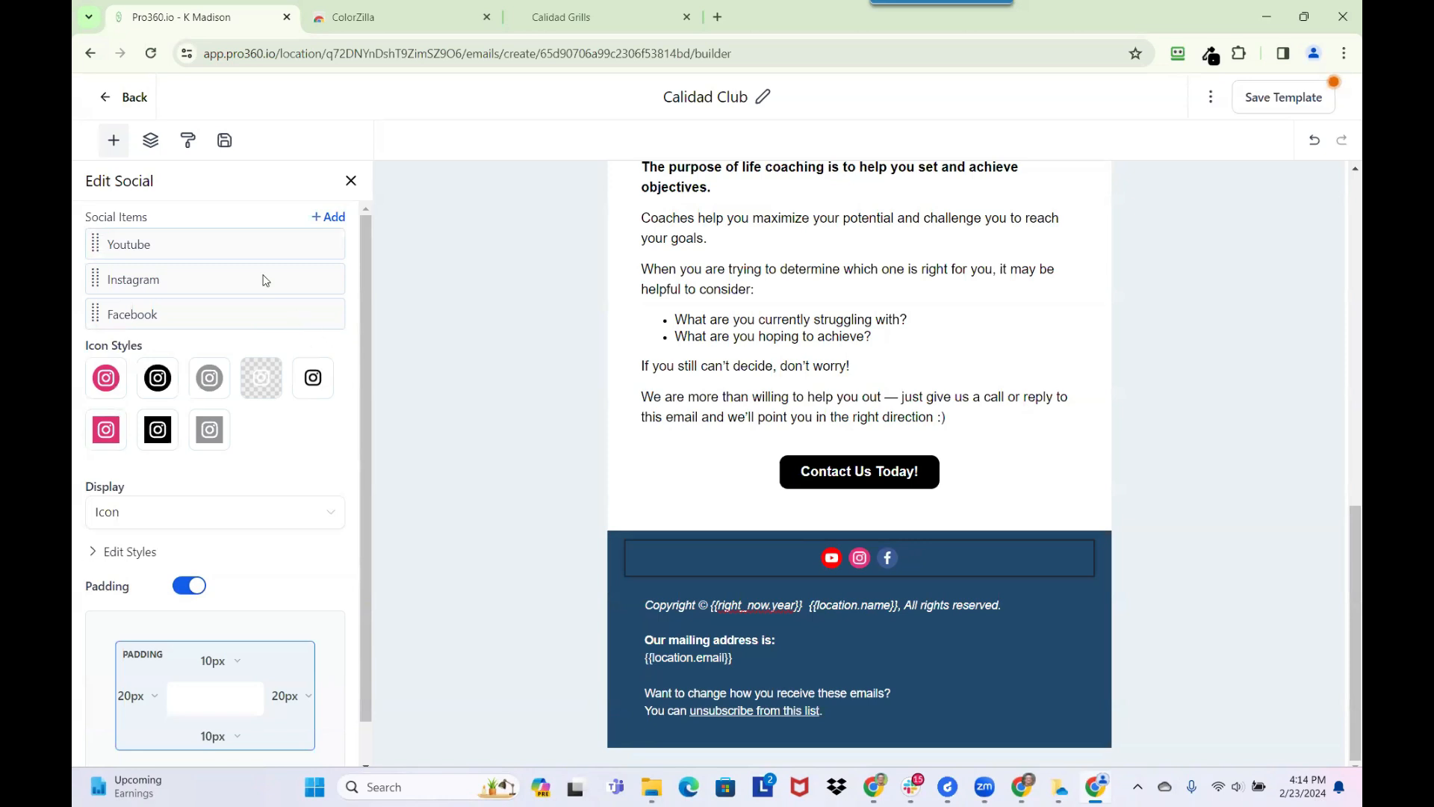
{"action": "left_click", "coordinate": [1277, 98]}
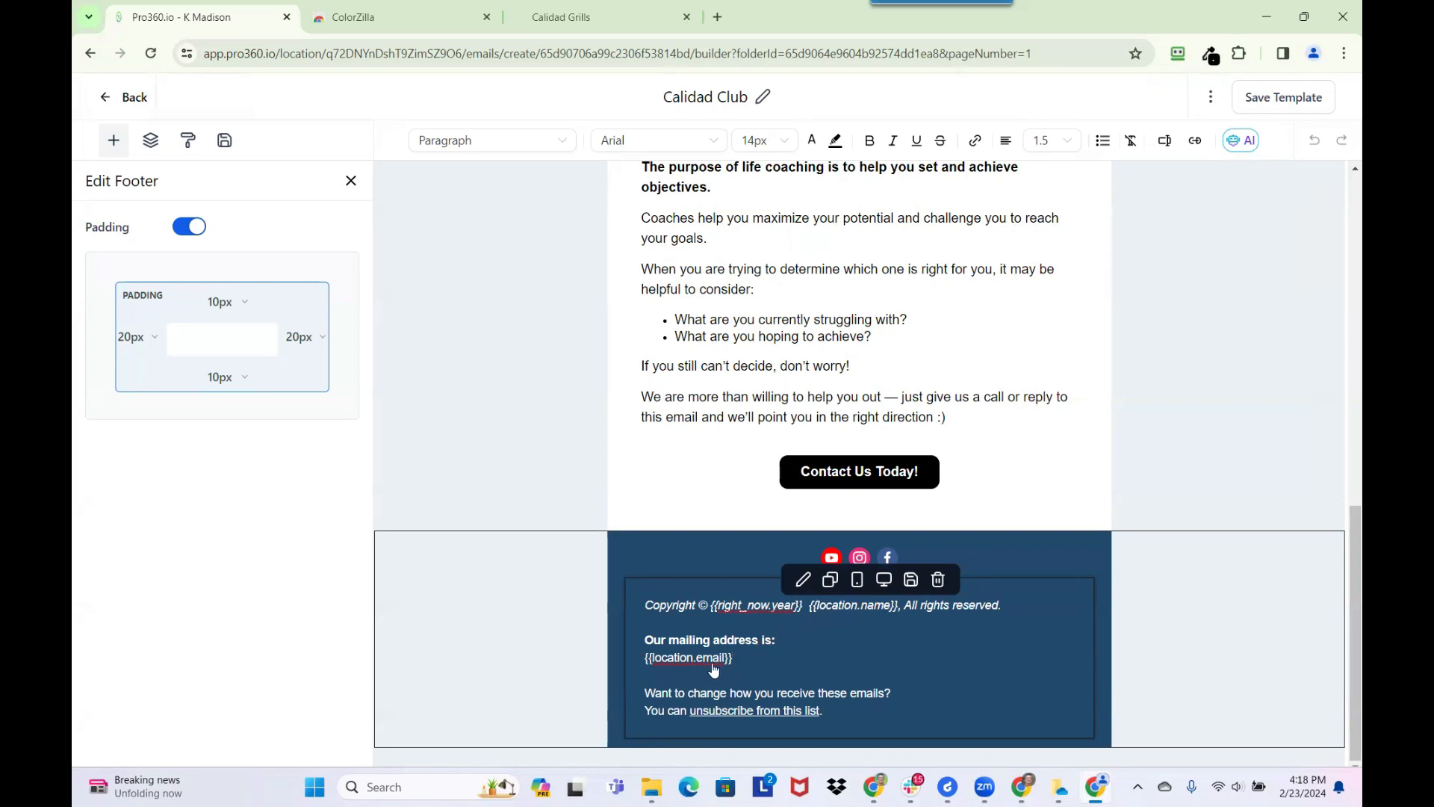
Insert the Right now Year custom value on the blank line below {{location.email}} in the footer
{"action": "left_click", "coordinate": [660, 678]}
{"action": "left_click", "coordinate": [1164, 142]}
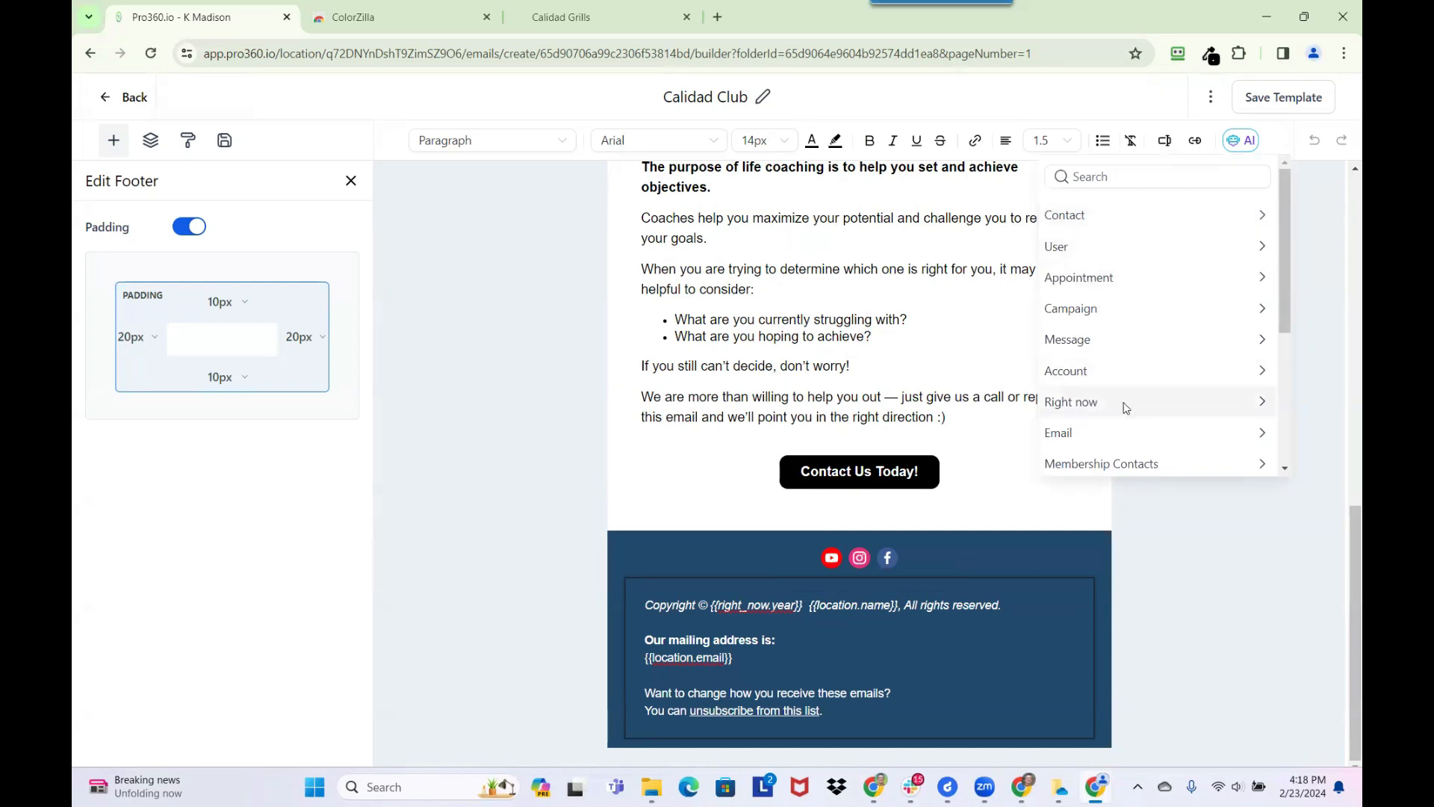
{"action": "left_click", "coordinate": [1246, 404]}
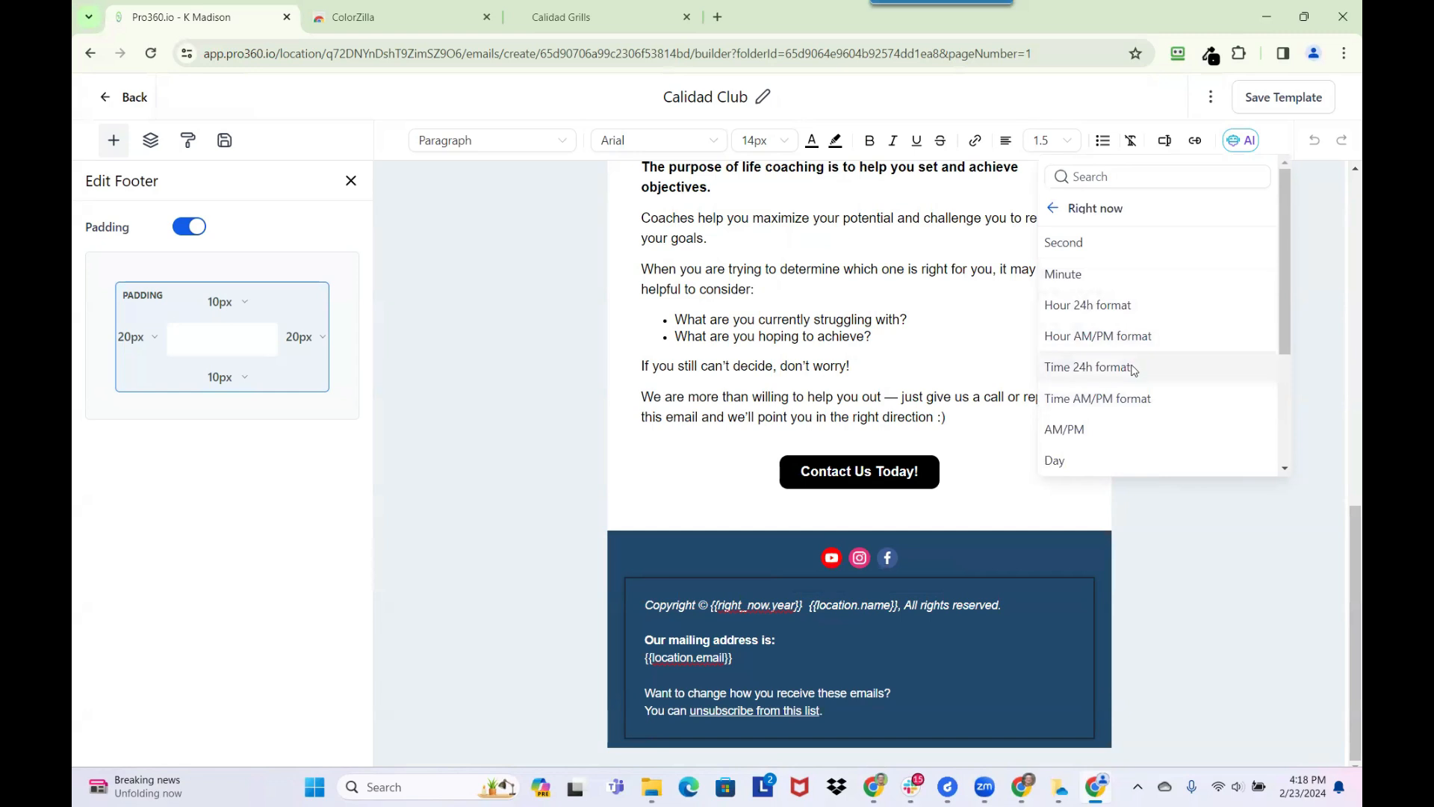
{"action": "scroll", "coordinate": [1133, 370], "scroll_direction": "down", "scroll_amount": 3}
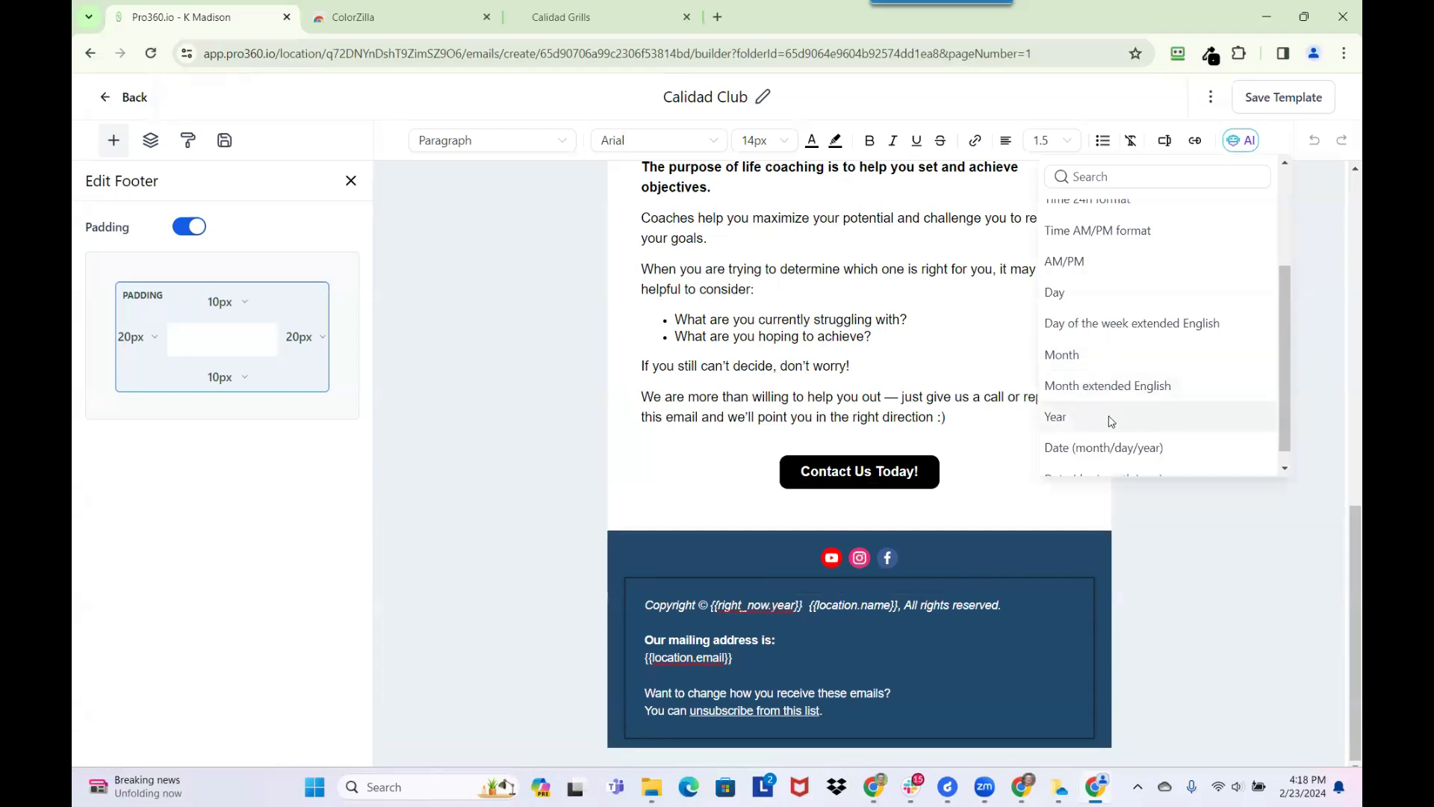
{"action": "left_click", "coordinate": [1082, 415]}
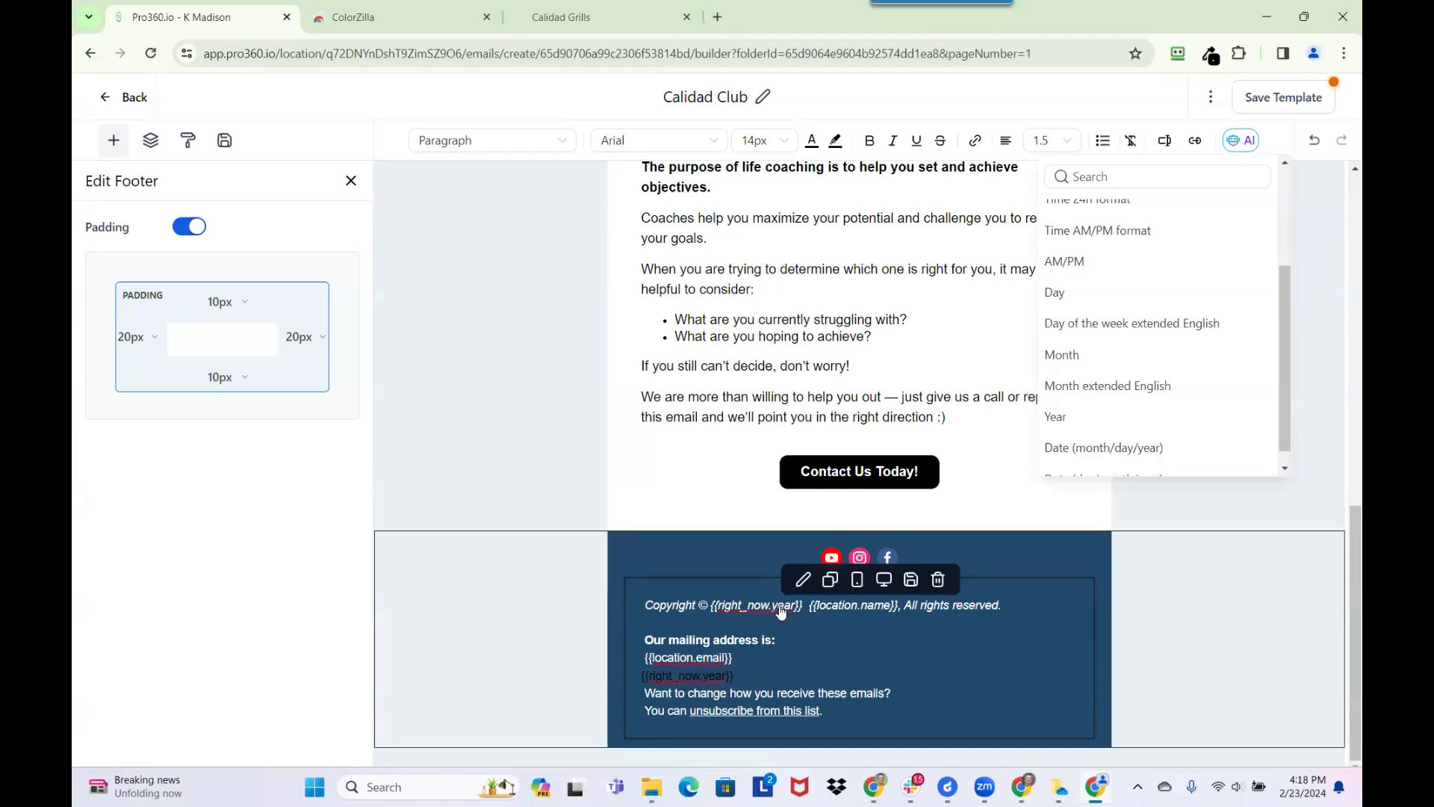
Set the {{right_now.year}} line below {{location.email}} in the footer to text color #FFFFFF and make it italic
{"action": "left_click", "coordinate": [715, 679]}
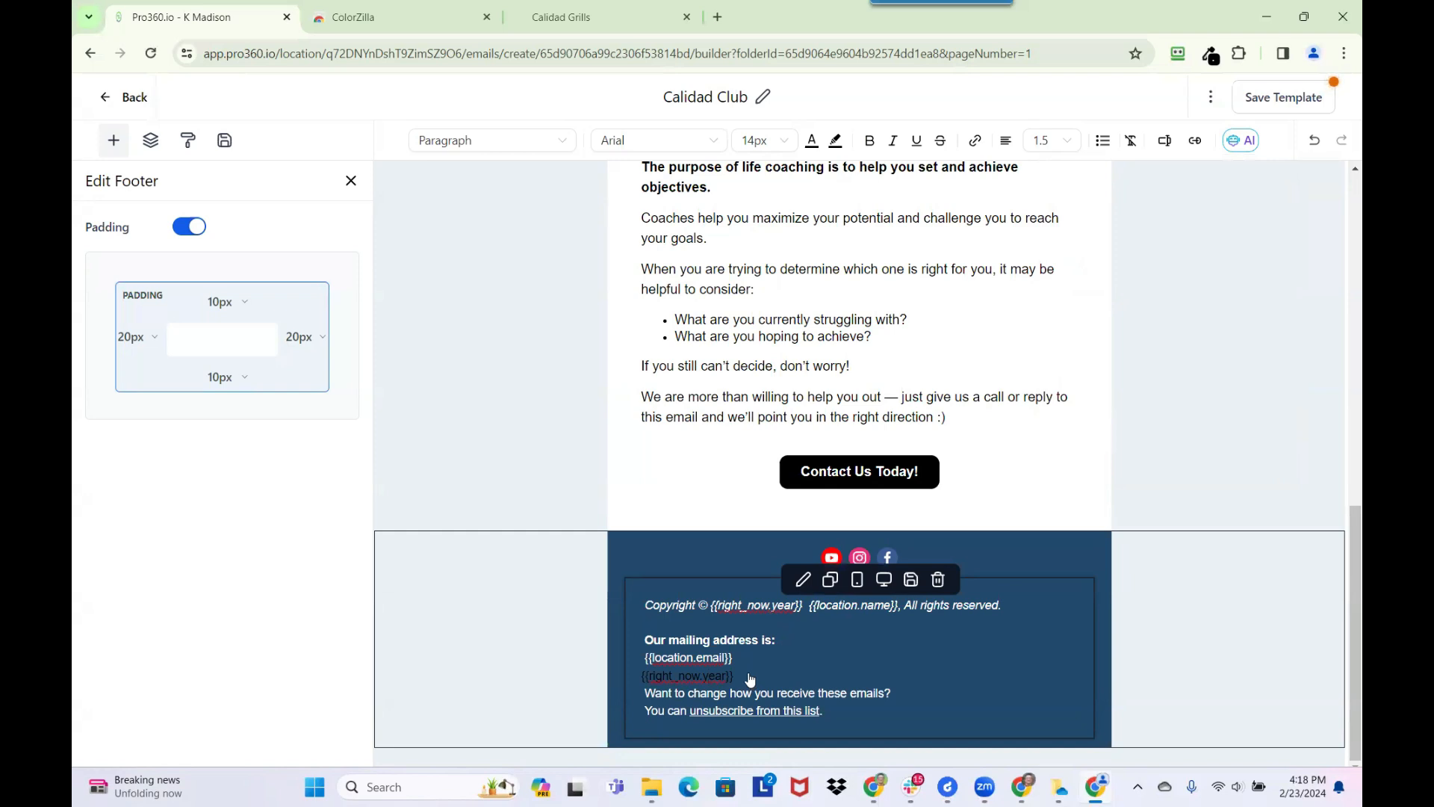
{"action": "left_click_drag", "start_coordinate": [749, 678], "coordinate": [639, 683]}
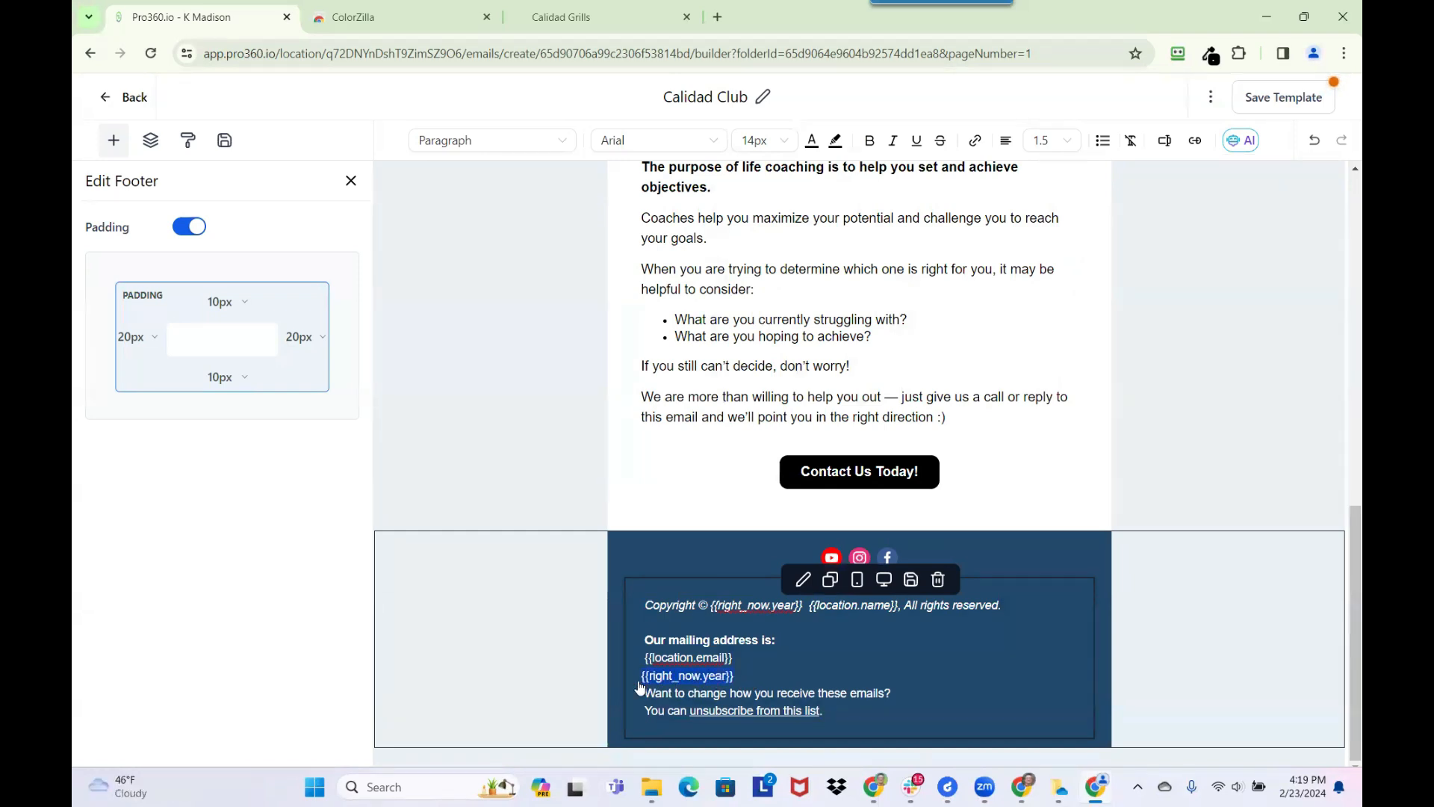
{"action": "left_click", "coordinate": [811, 141]}
{"action": "left_click", "coordinate": [836, 345]}
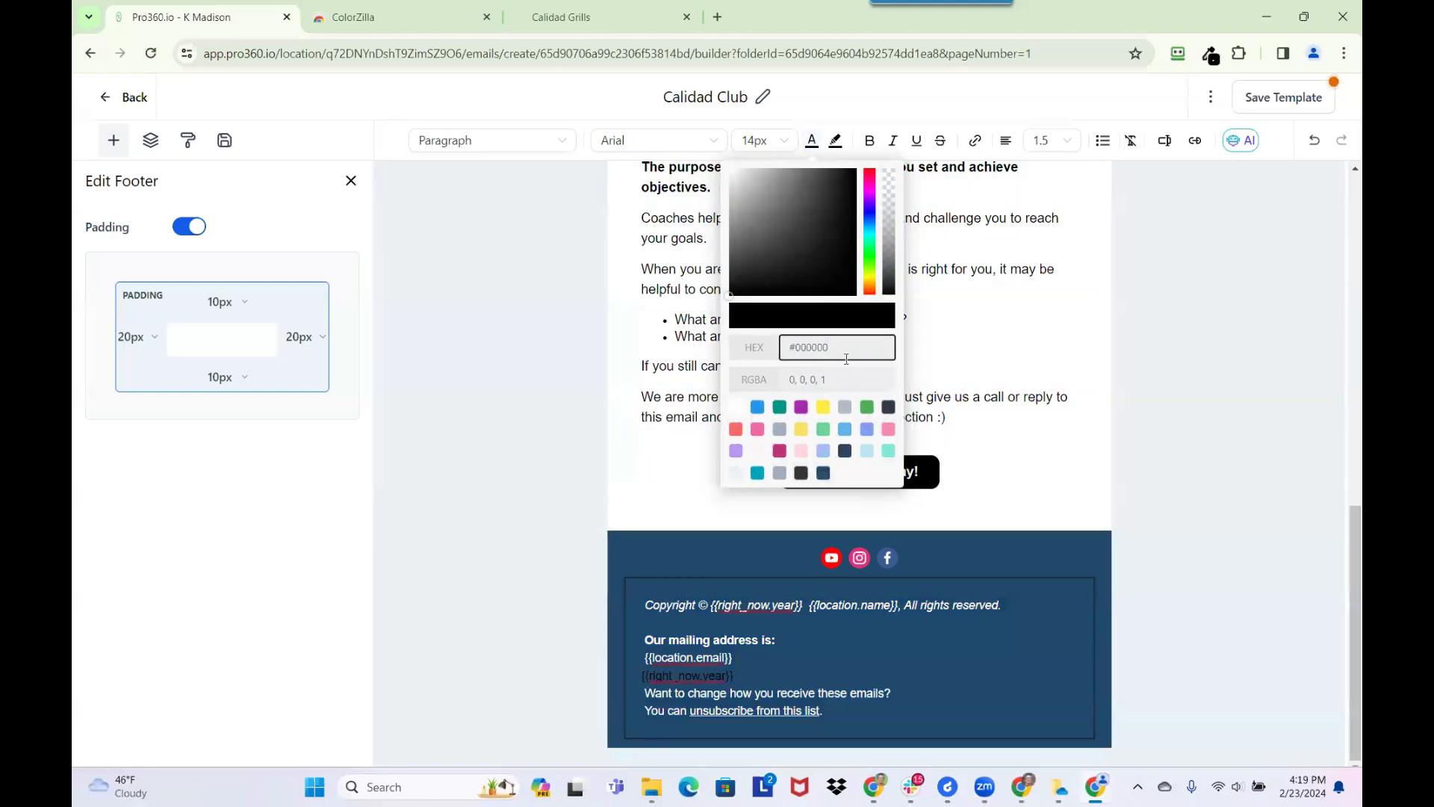
{"action": "triple_click", "coordinate": [824, 347]}
{"action": "key", "text": "BackSpace"}
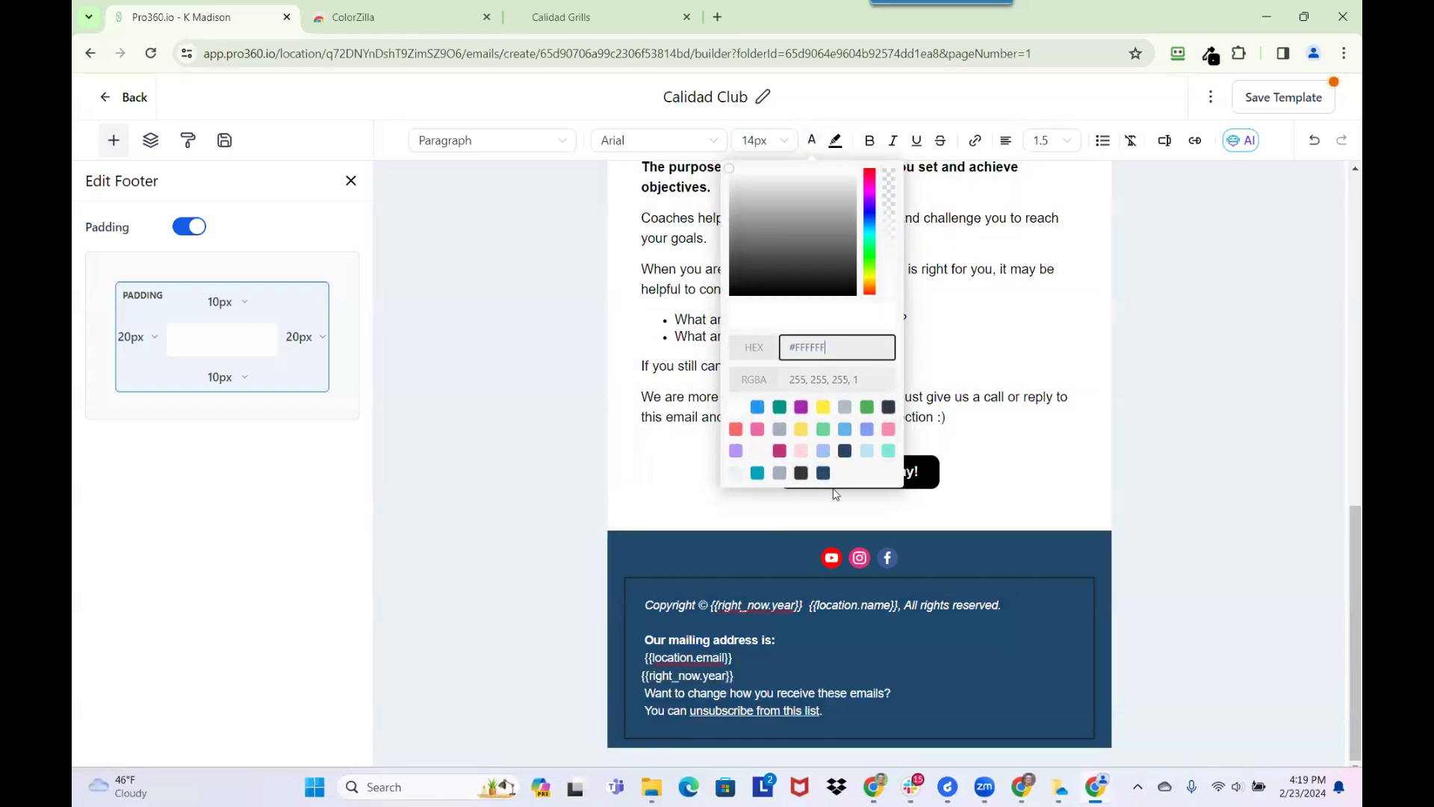
{"action": "left_click", "coordinate": [760, 674]}
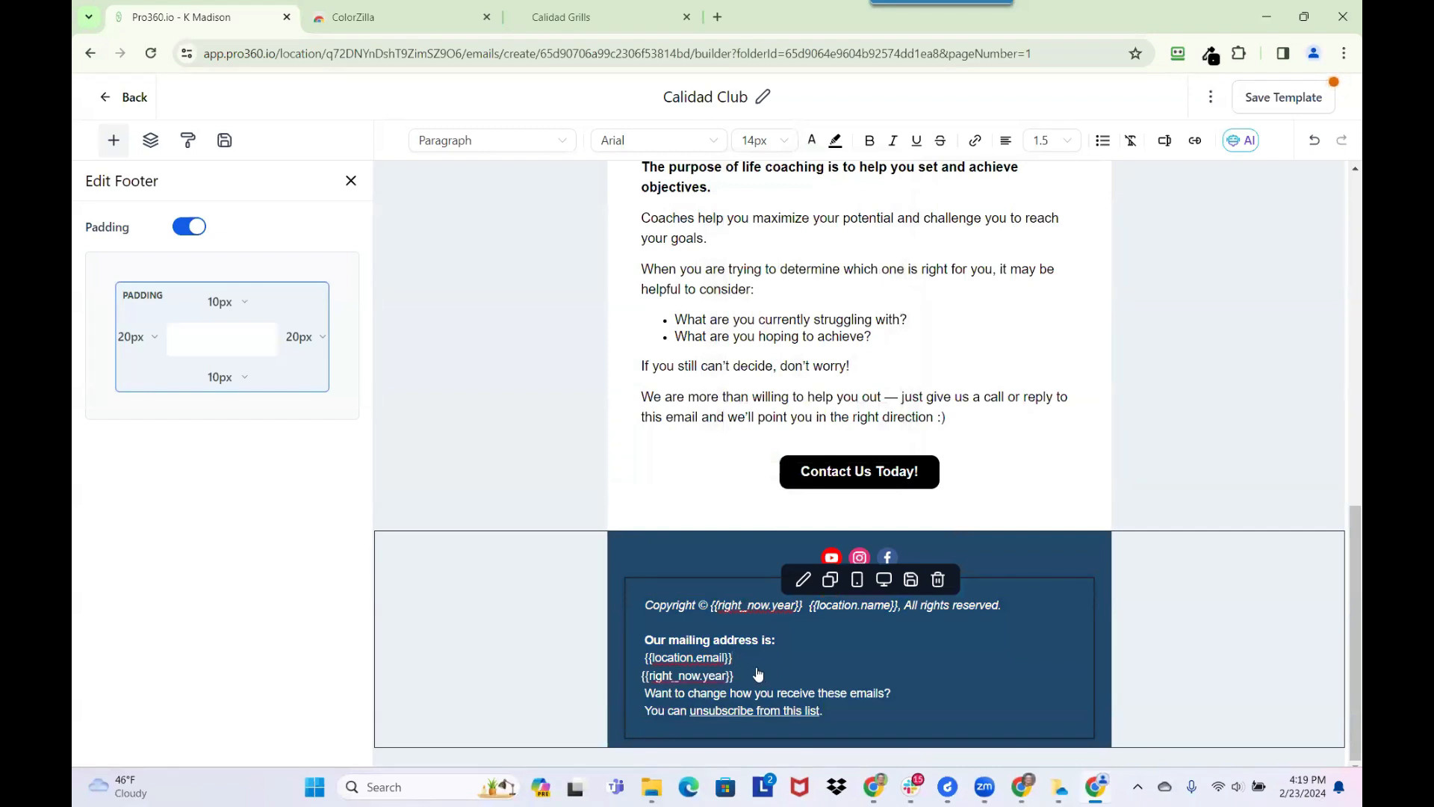
{"action": "triple_click", "coordinate": [758, 674]}
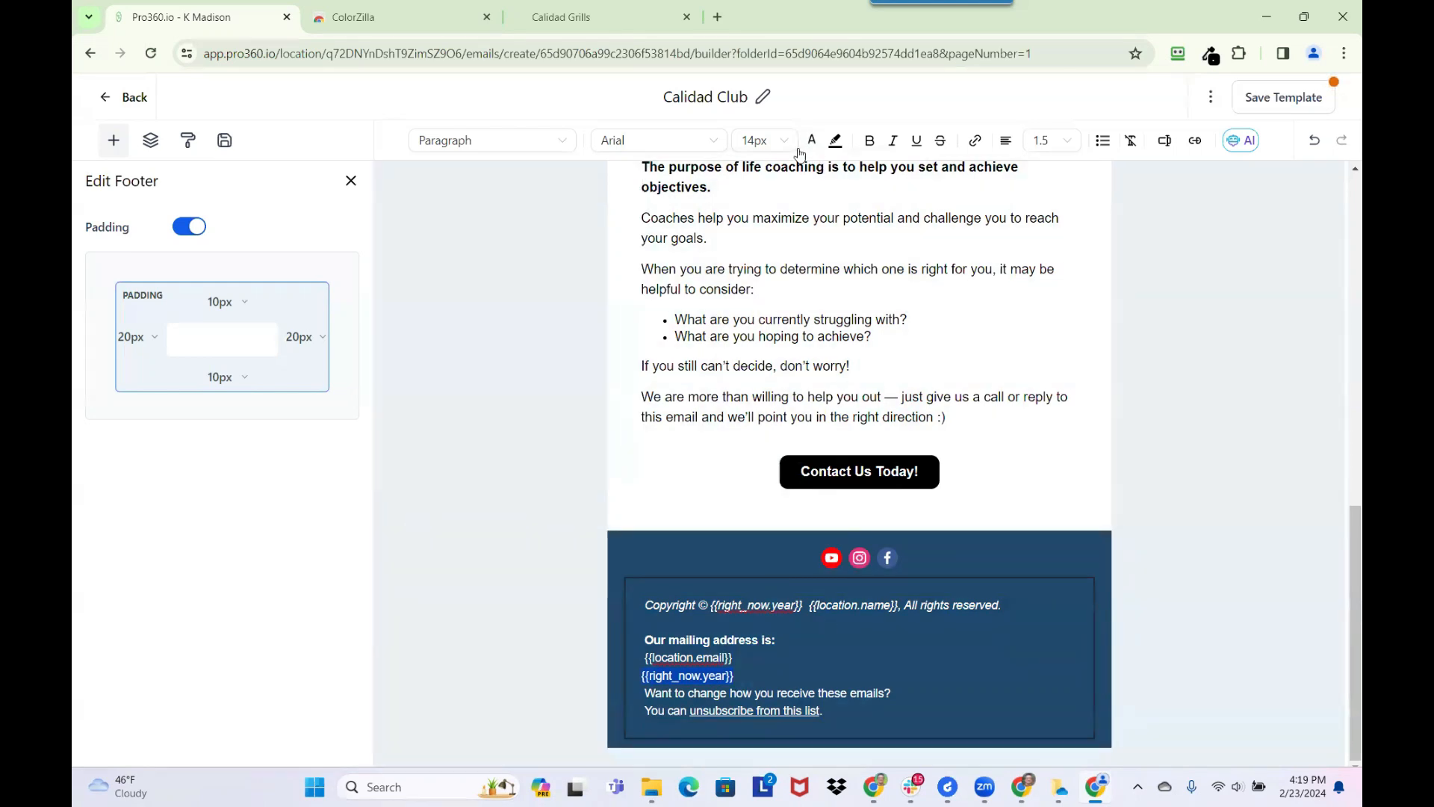
{"action": "left_click", "coordinate": [894, 142]}
{"action": "left_click", "coordinate": [750, 667]}
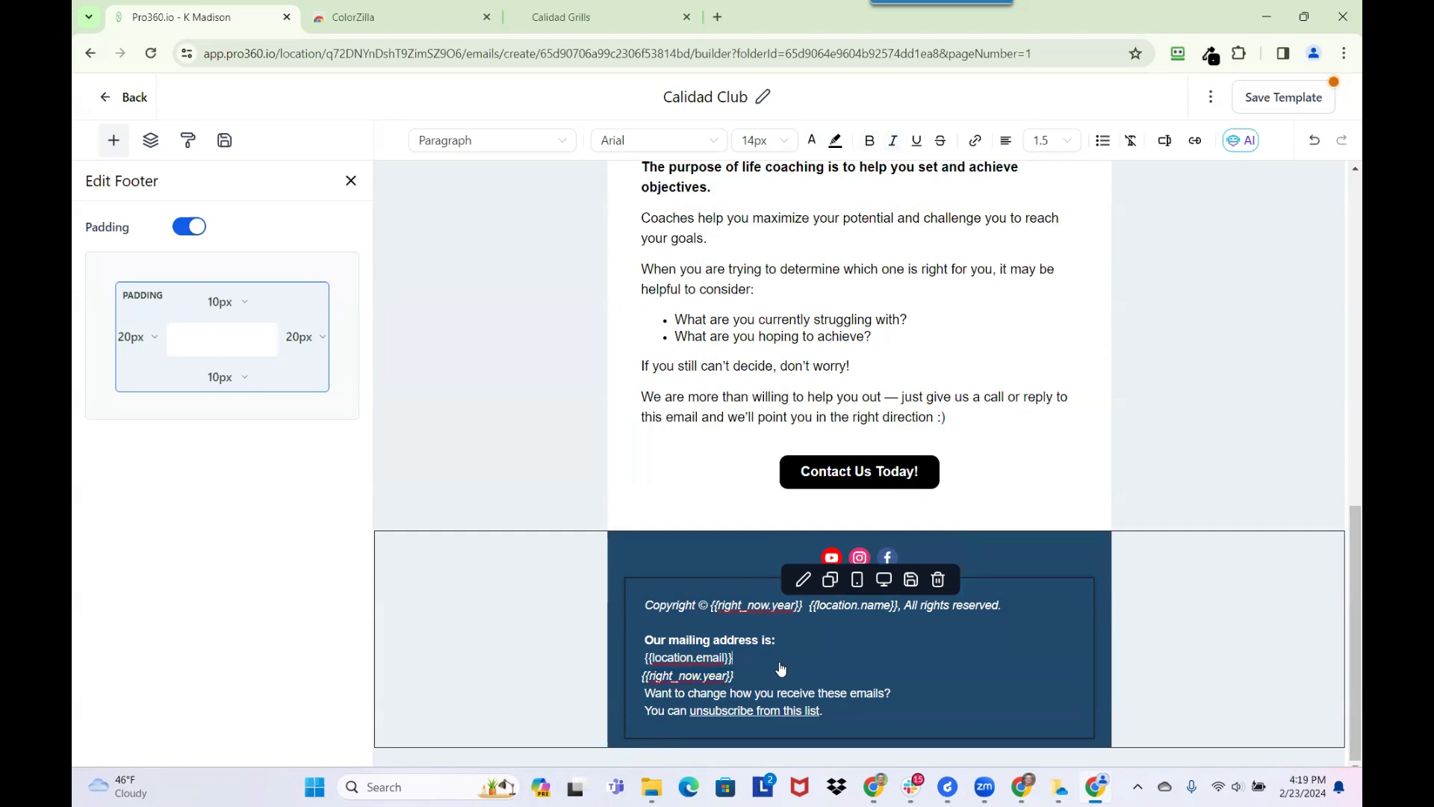
Remove the extra space between {{right_now.year}} and {{location.name}} in the footer's copyright line
{"action": "left_click", "coordinate": [757, 678]}
{"action": "left_click_drag", "start_coordinate": [738, 681], "coordinate": [641, 680]}
{"action": "key", "text": "BackSpace"}
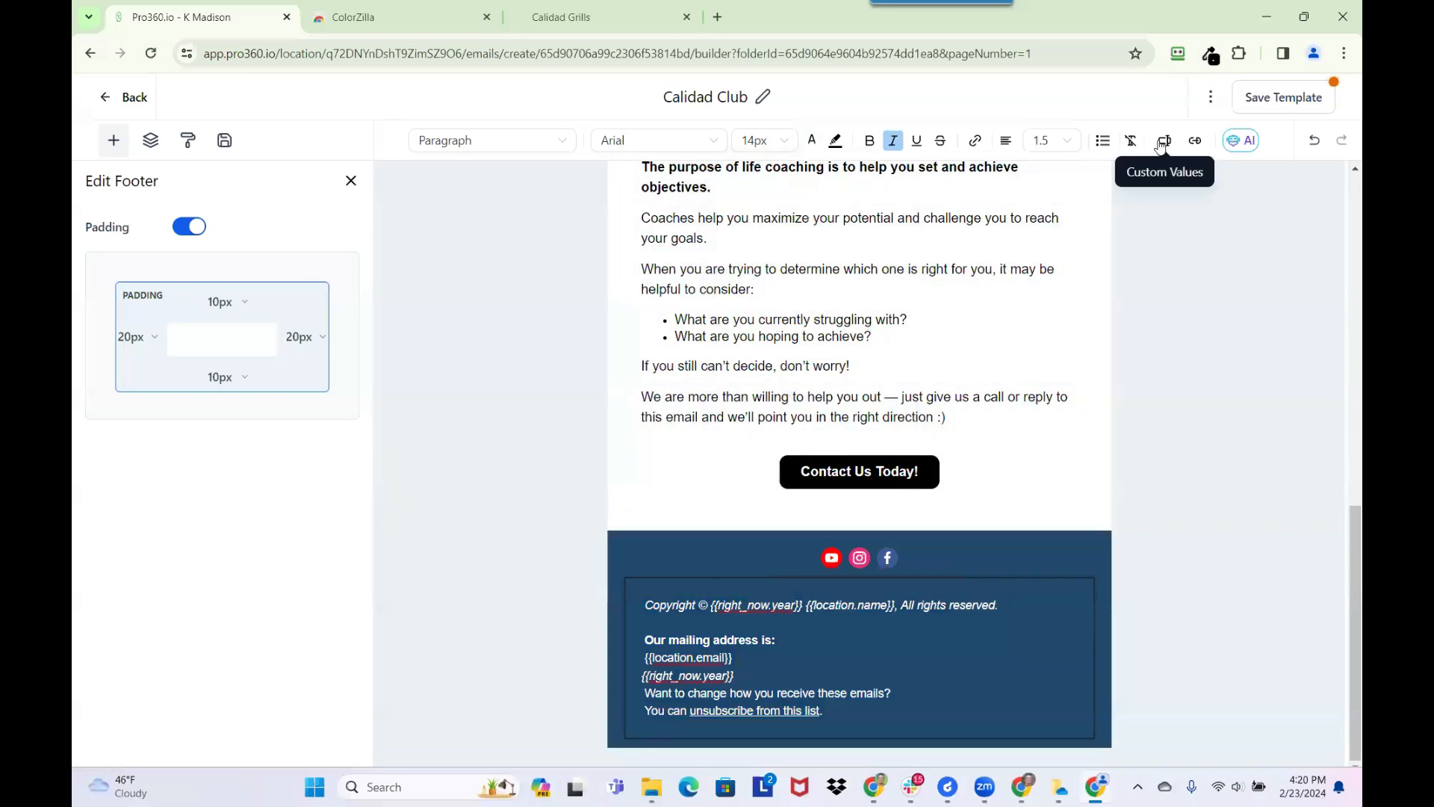
Try inserting the Account Name custom value before {{location.name}} in the copyright line, and undo the insertion
{"action": "left_click", "coordinate": [1162, 143]}
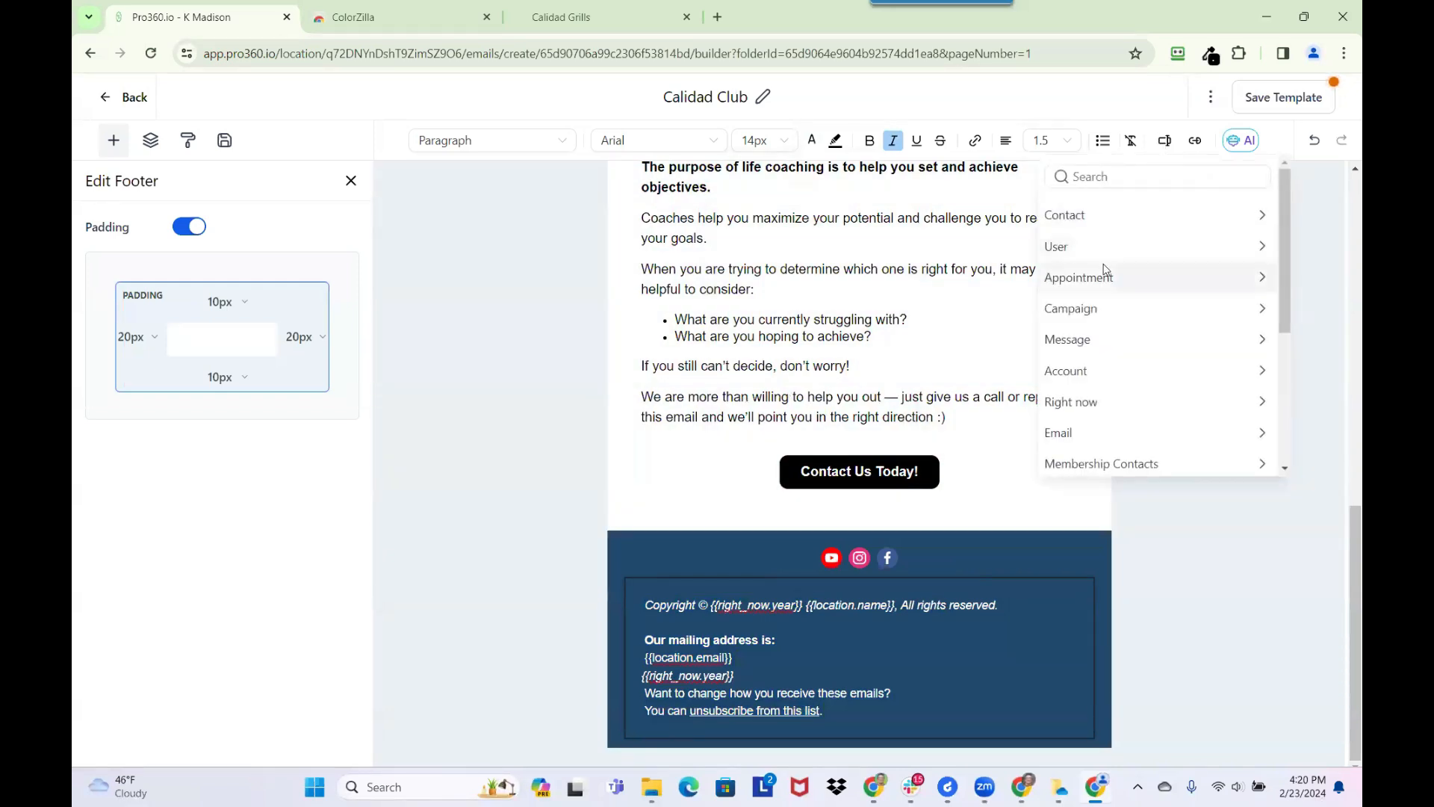
{"action": "left_click", "coordinate": [1082, 372]}
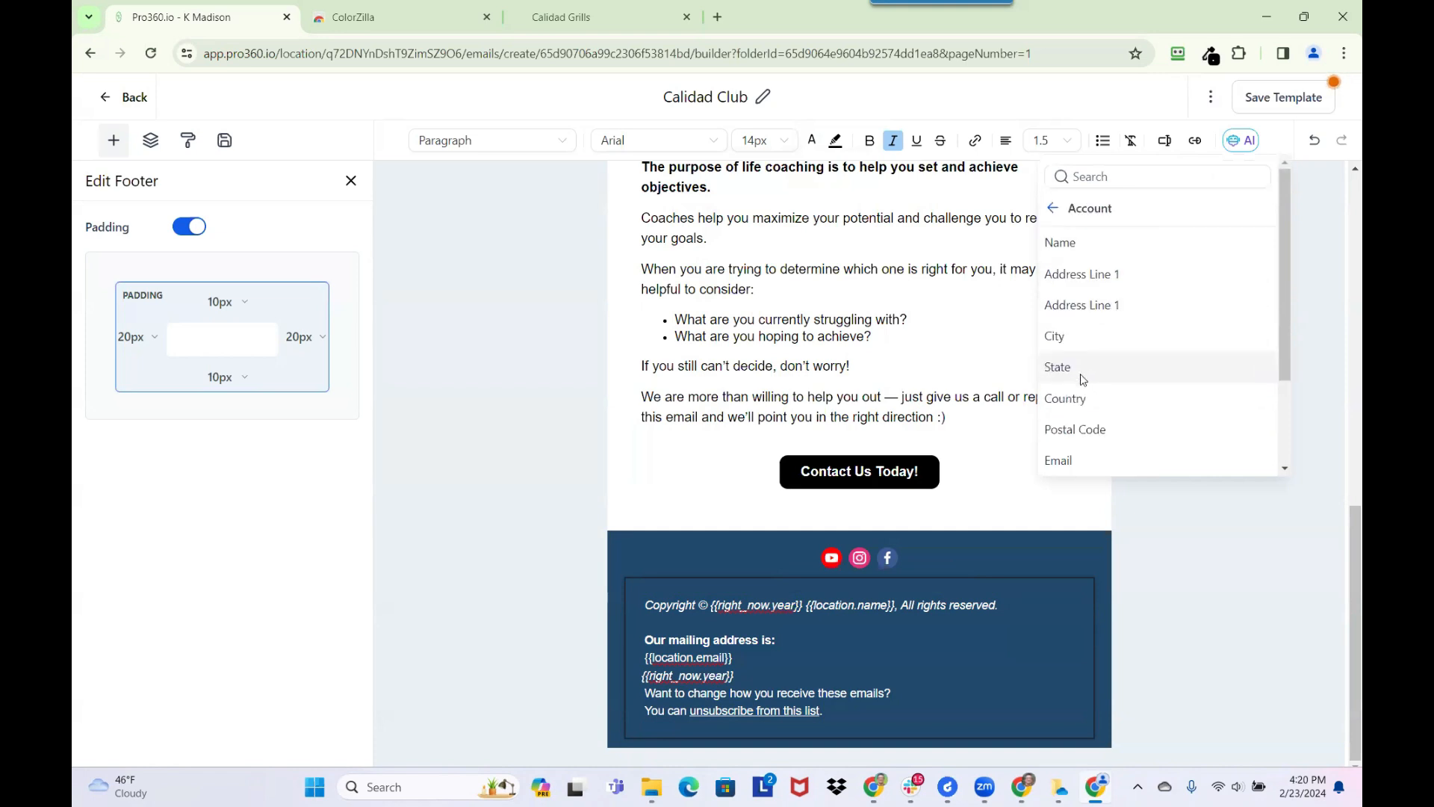
{"action": "left_click", "coordinate": [1092, 250]}
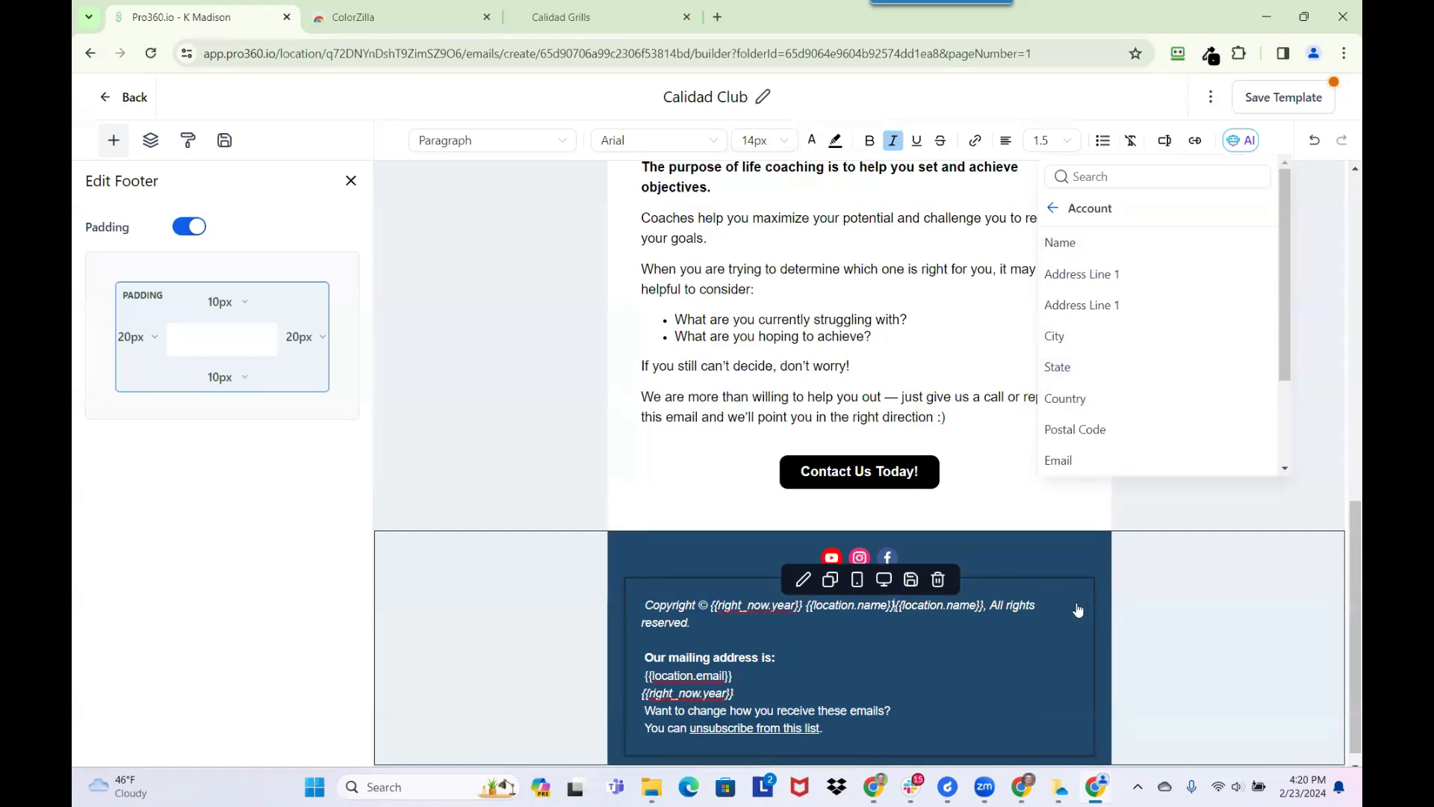
{"action": "key", "text": "ctrl+z"}
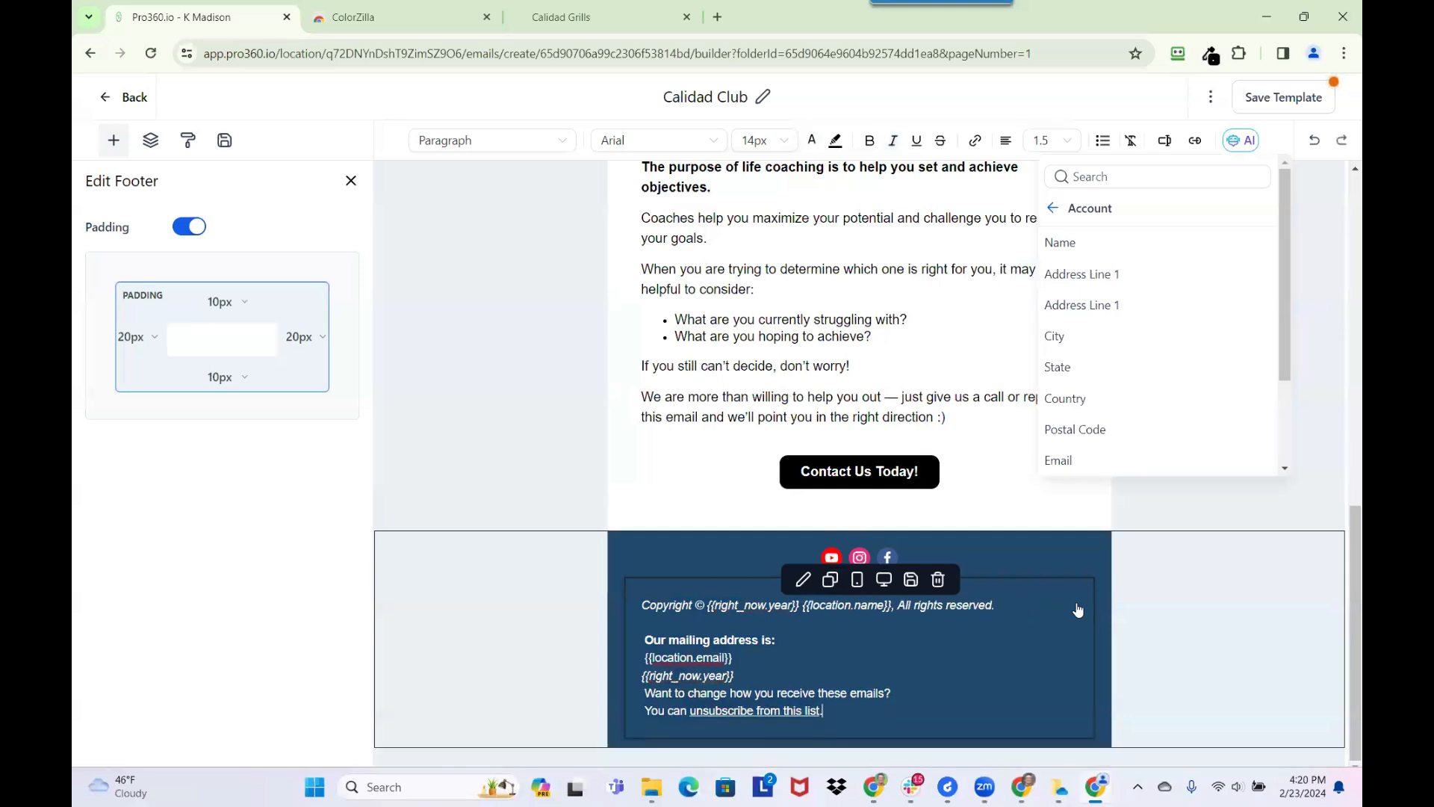
Delete the {{right_now.year}} line and the {{location.email}} value under "Our mailing address is:" in the footer
{"action": "left_click", "coordinate": [753, 677]}
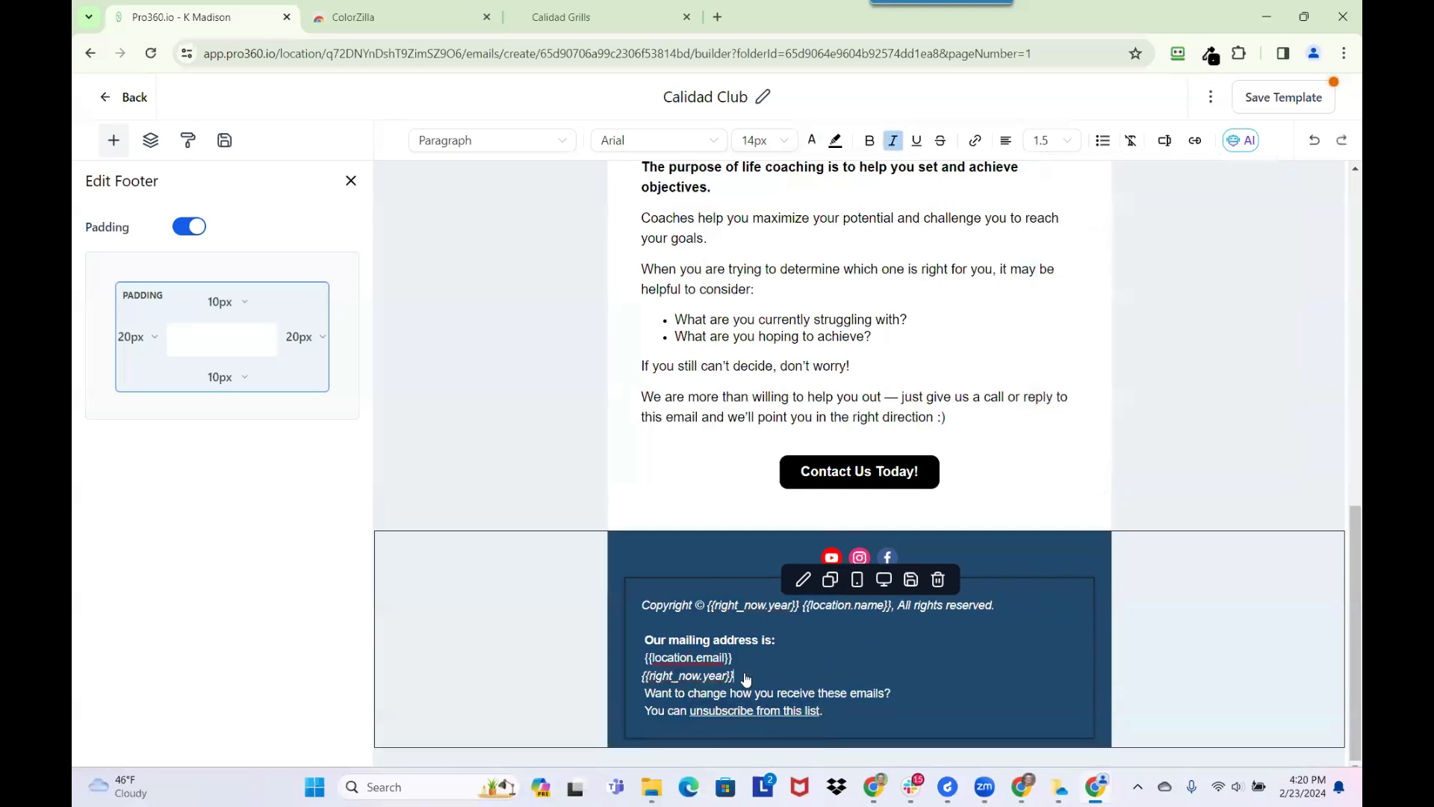
{"action": "key", "text": "BackSpace"}
{"action": "key", "text": "BackSpace"}
{"action": "key", "text": "BackSpace"}
{"action": "key", "text": "BackSpace"}
{"action": "key", "text": "BackSpace"}
{"action": "key", "text": "BackSpace"}
{"action": "key", "text": "BackSpace"}
{"action": "key", "text": "BackSpace"}
{"action": "key", "text": "BackSpace"}
{"action": "key", "text": "BackSpace"}
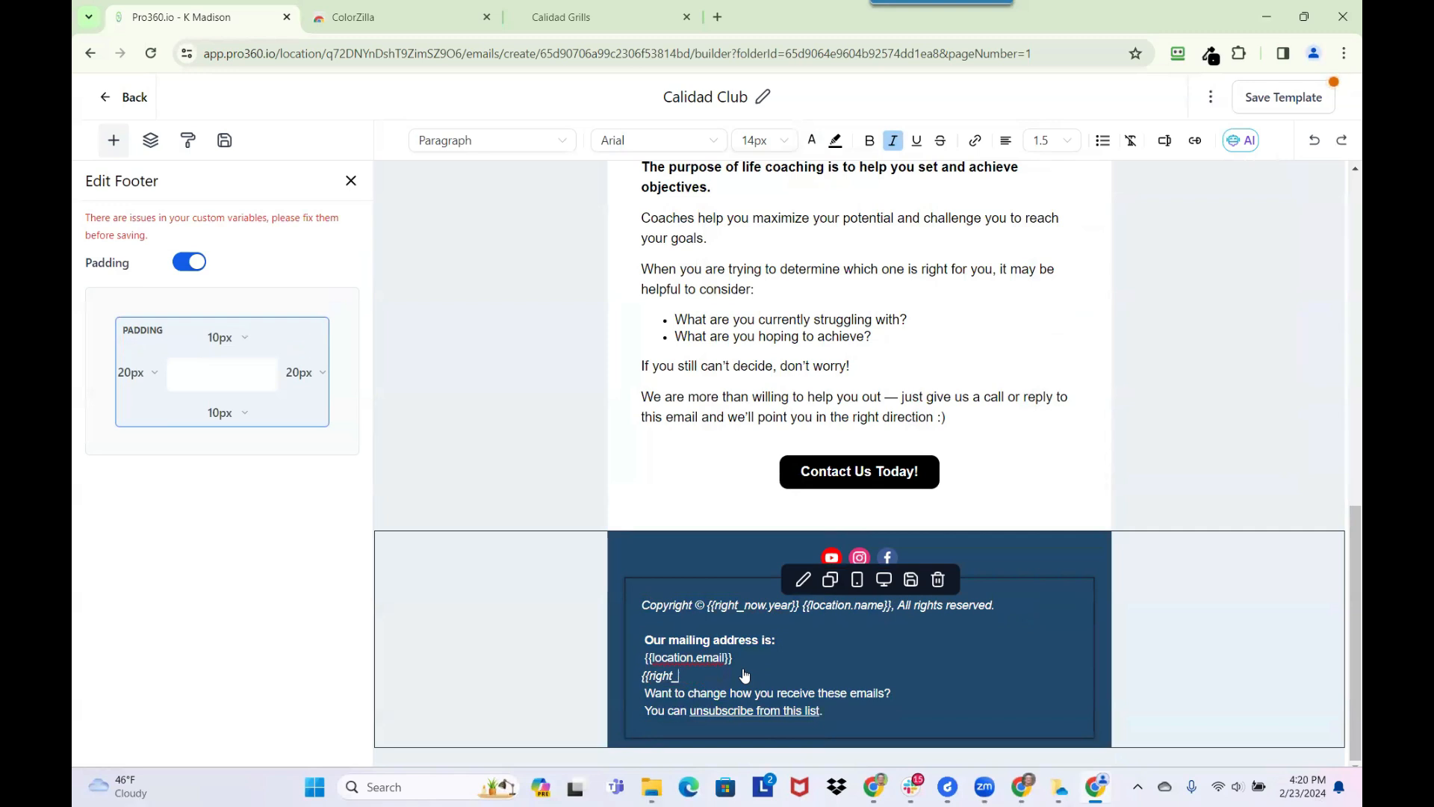
{"action": "key", "text": "BackSpace"}
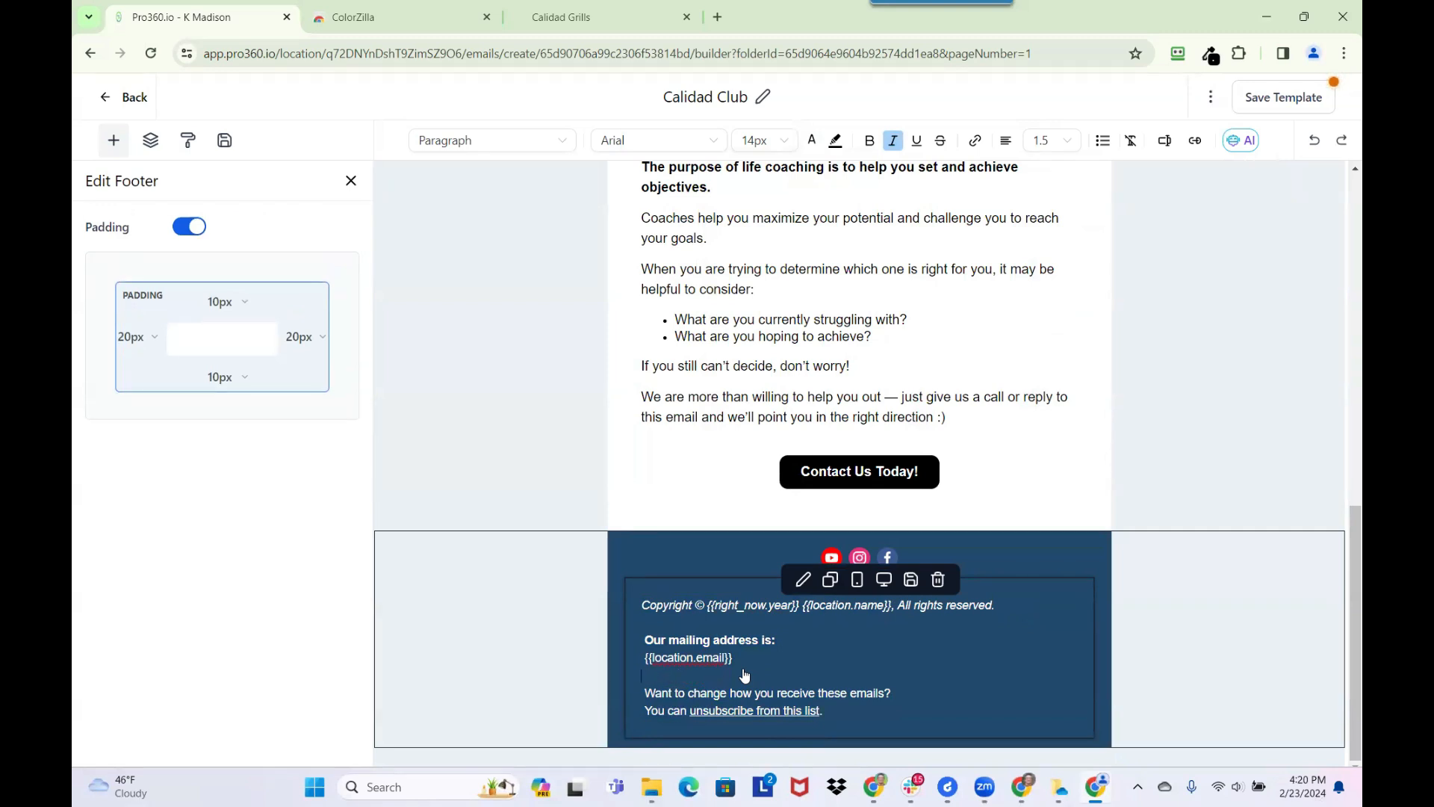
{"action": "key", "text": "Up"}
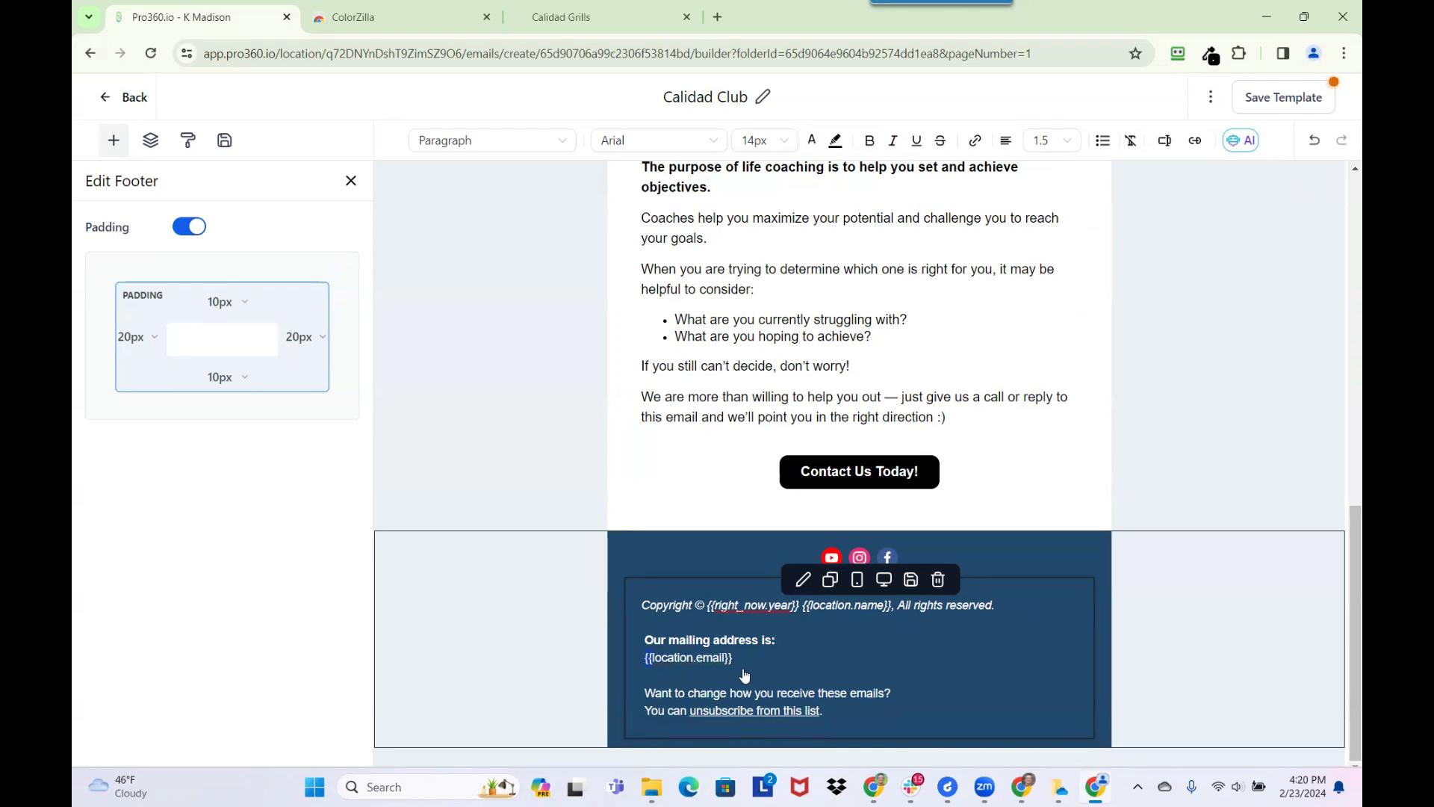
{"action": "key", "text": "BackSpace"}
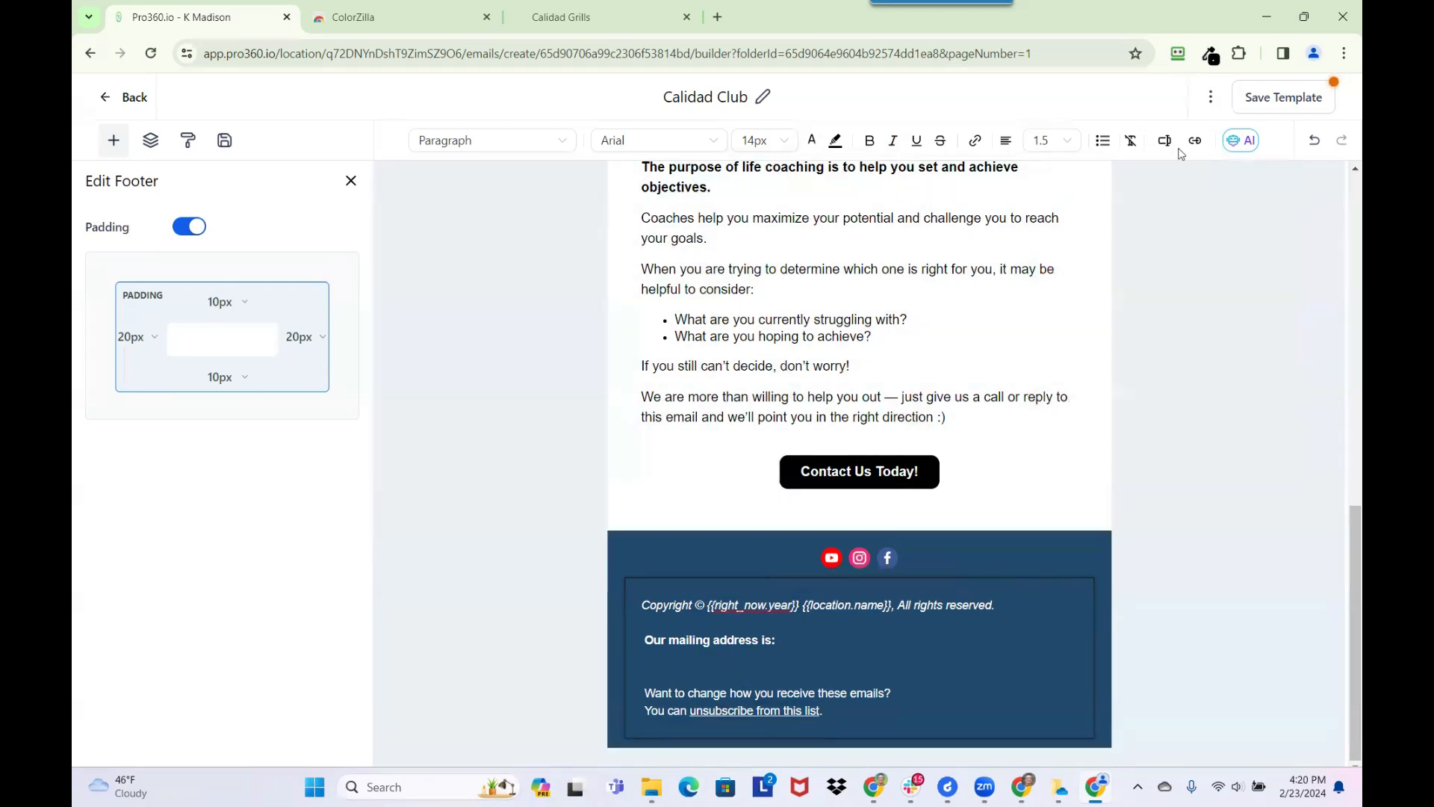
Insert the Account values Address Line 1, City, State and Postal Code under "Our mailing address is:", with a comma after the city
{"action": "left_click", "coordinate": [1165, 142]}
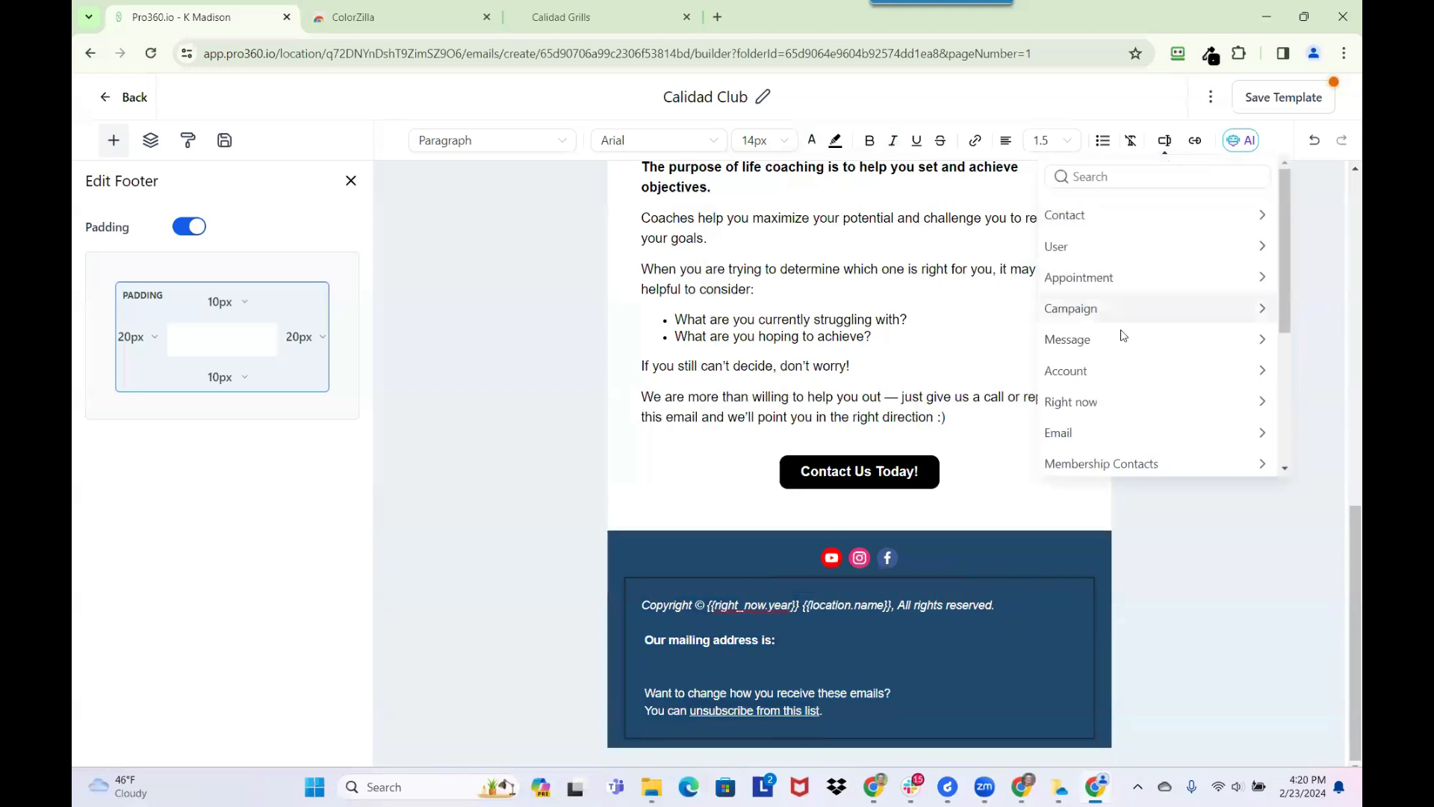
{"action": "left_click", "coordinate": [1117, 372]}
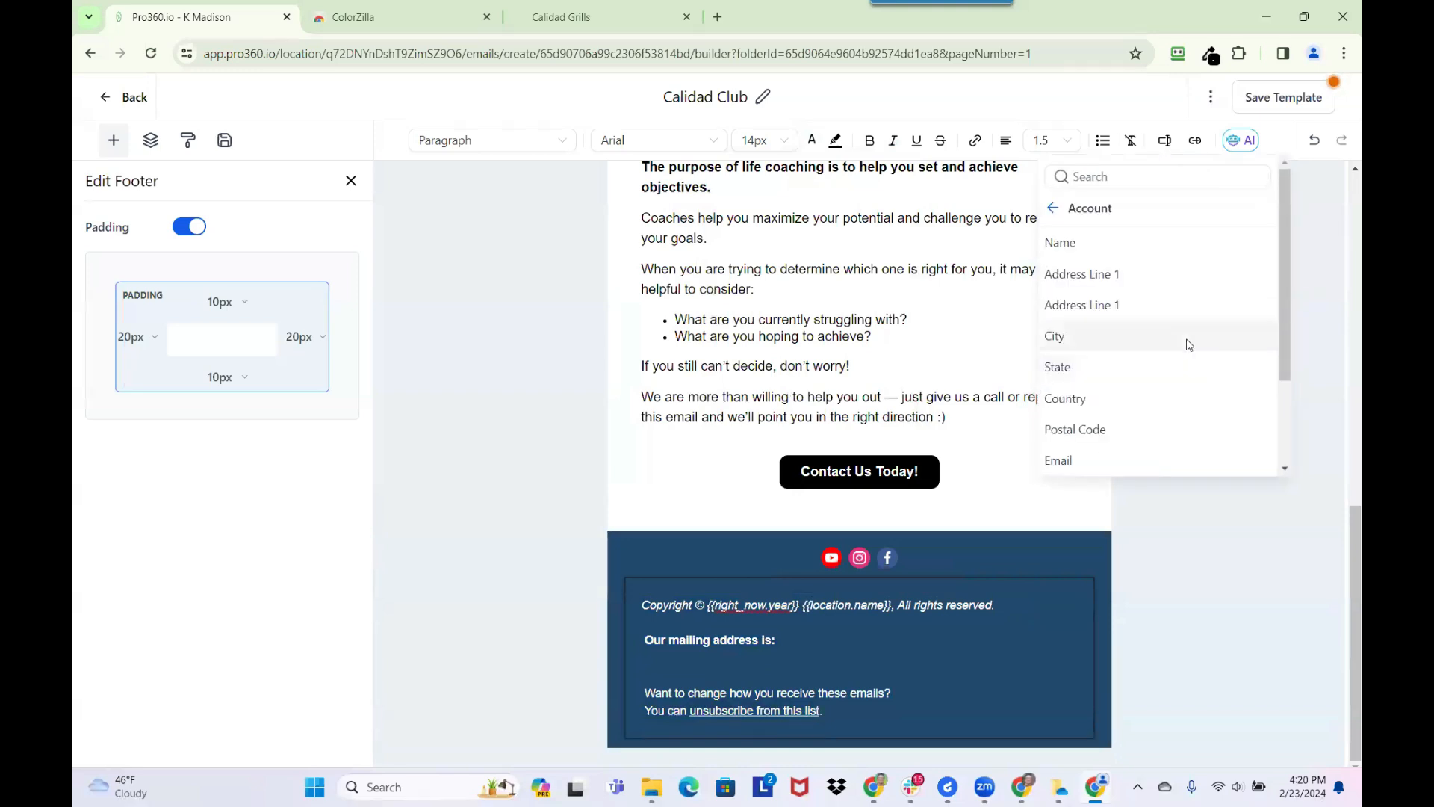
{"action": "left_click", "coordinate": [1159, 280]}
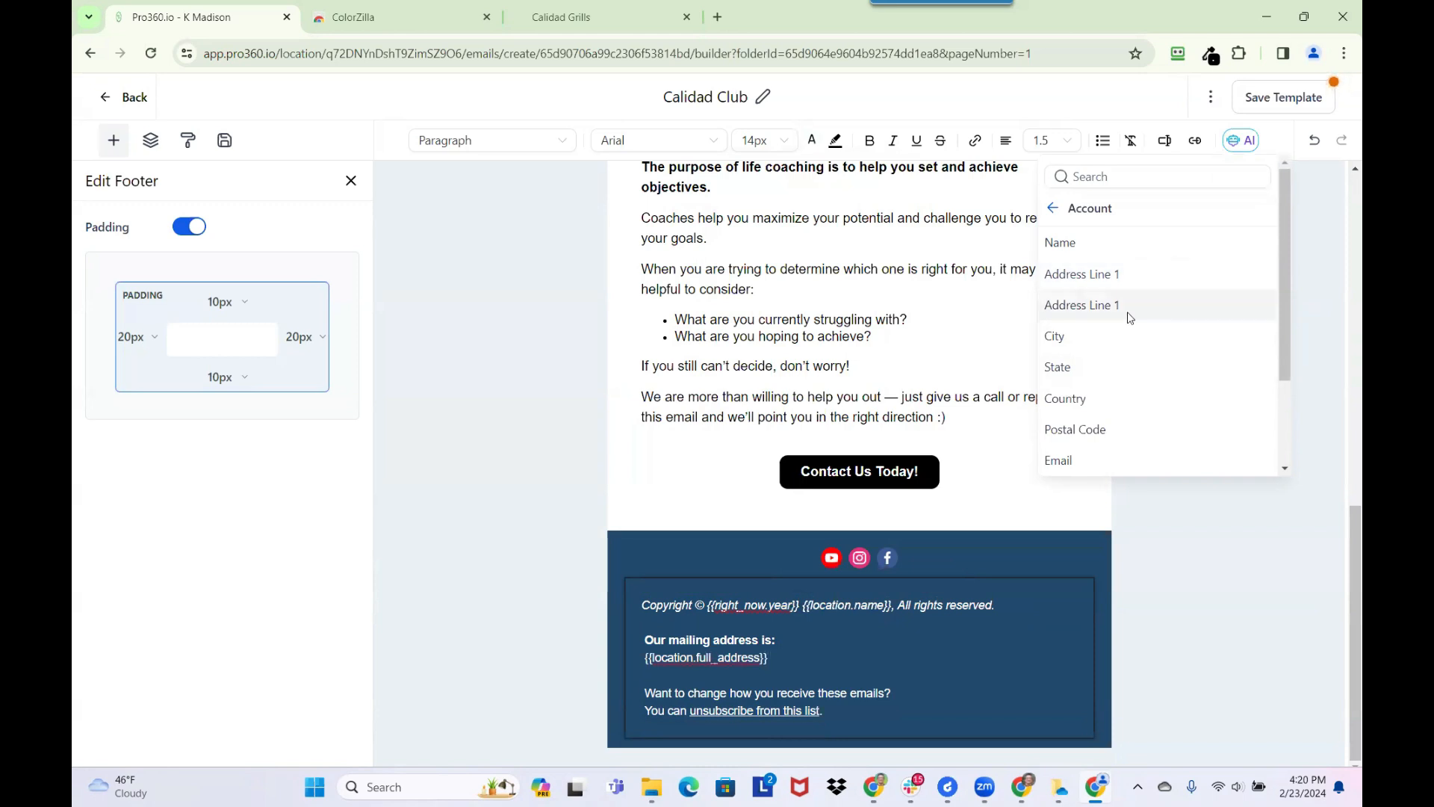
{"action": "left_click", "coordinate": [1116, 342]}
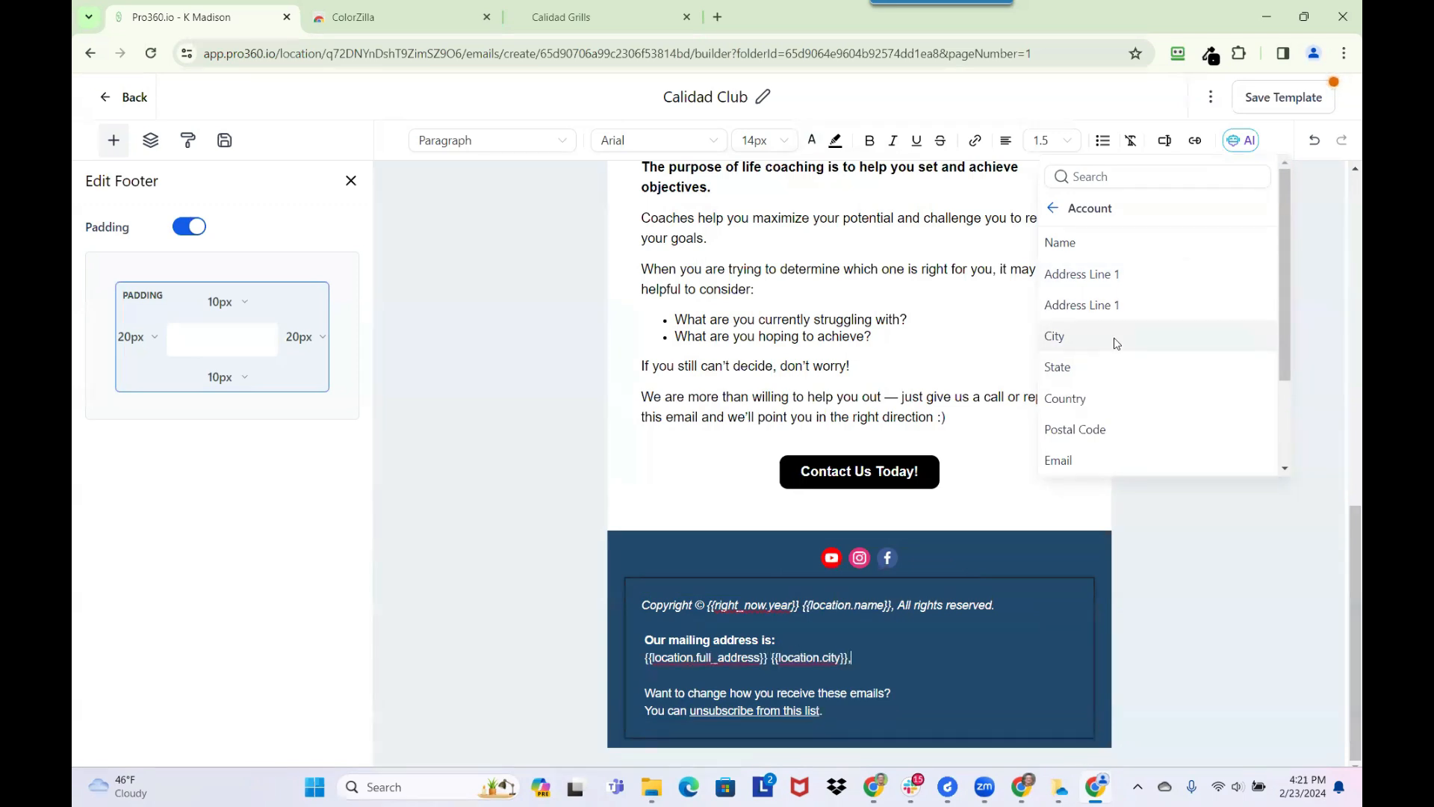
{"action": "left_click", "coordinate": [1115, 364]}
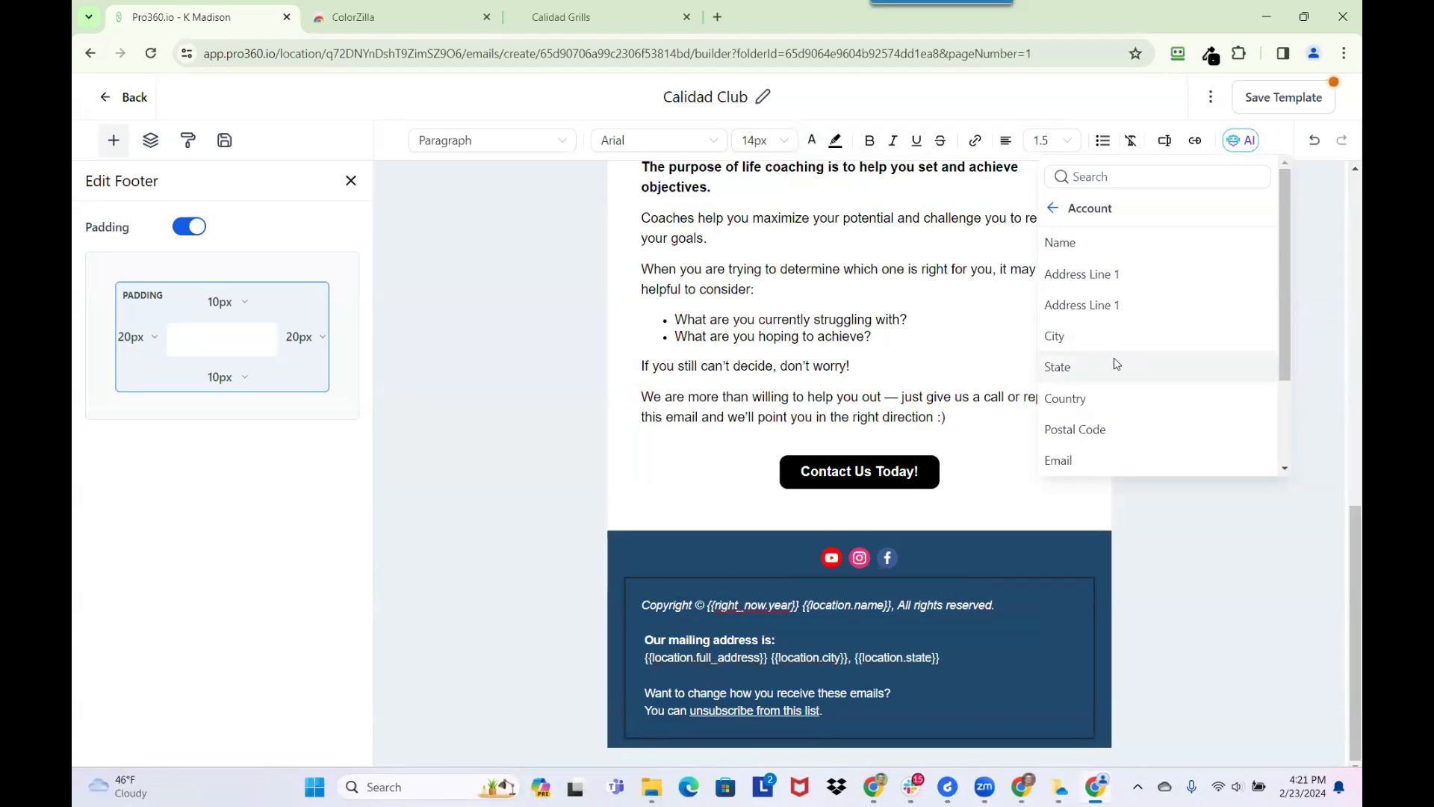
{"action": "left_click", "coordinate": [1118, 429]}
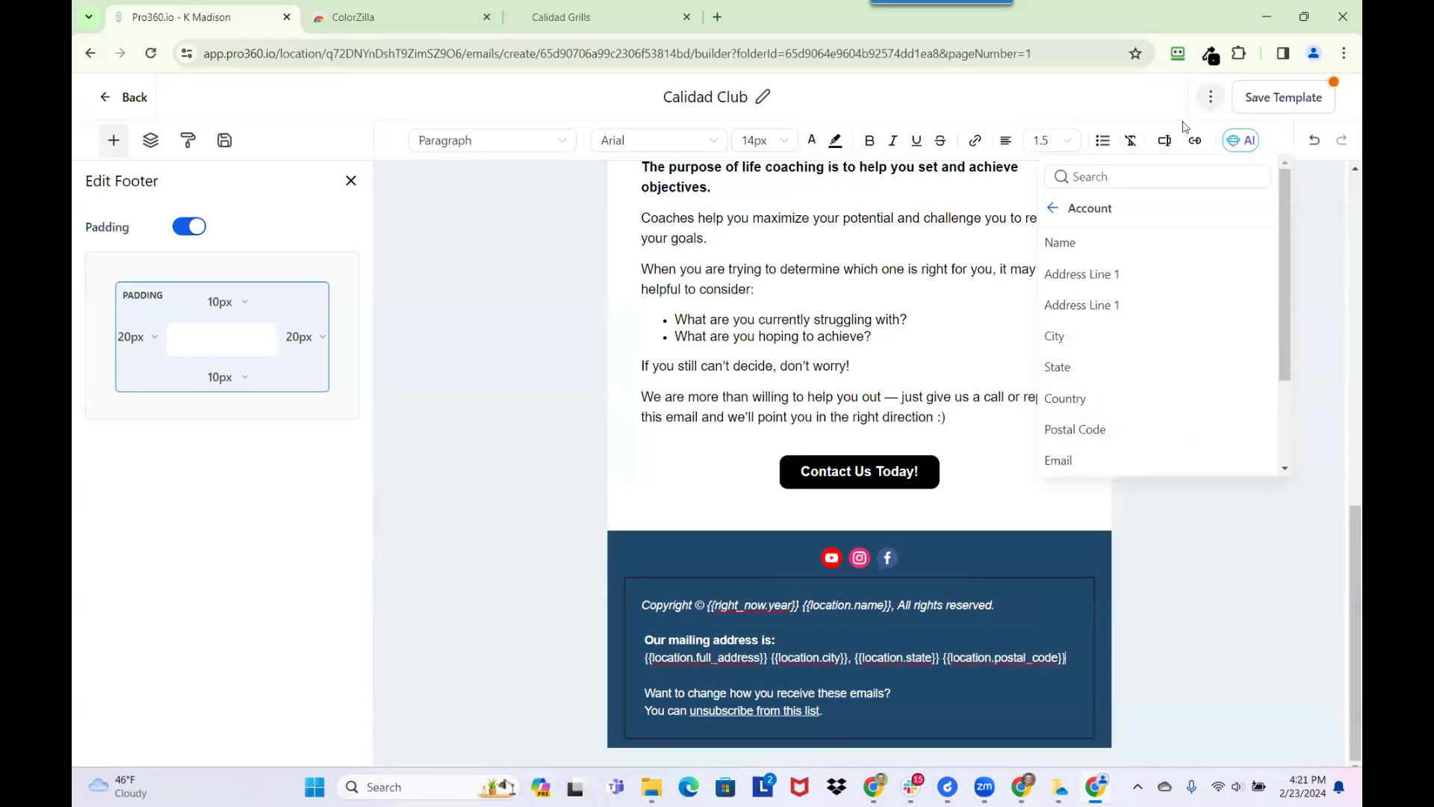
Save the template and return to the Marketing emails list
{"action": "left_click", "coordinate": [1277, 99]}
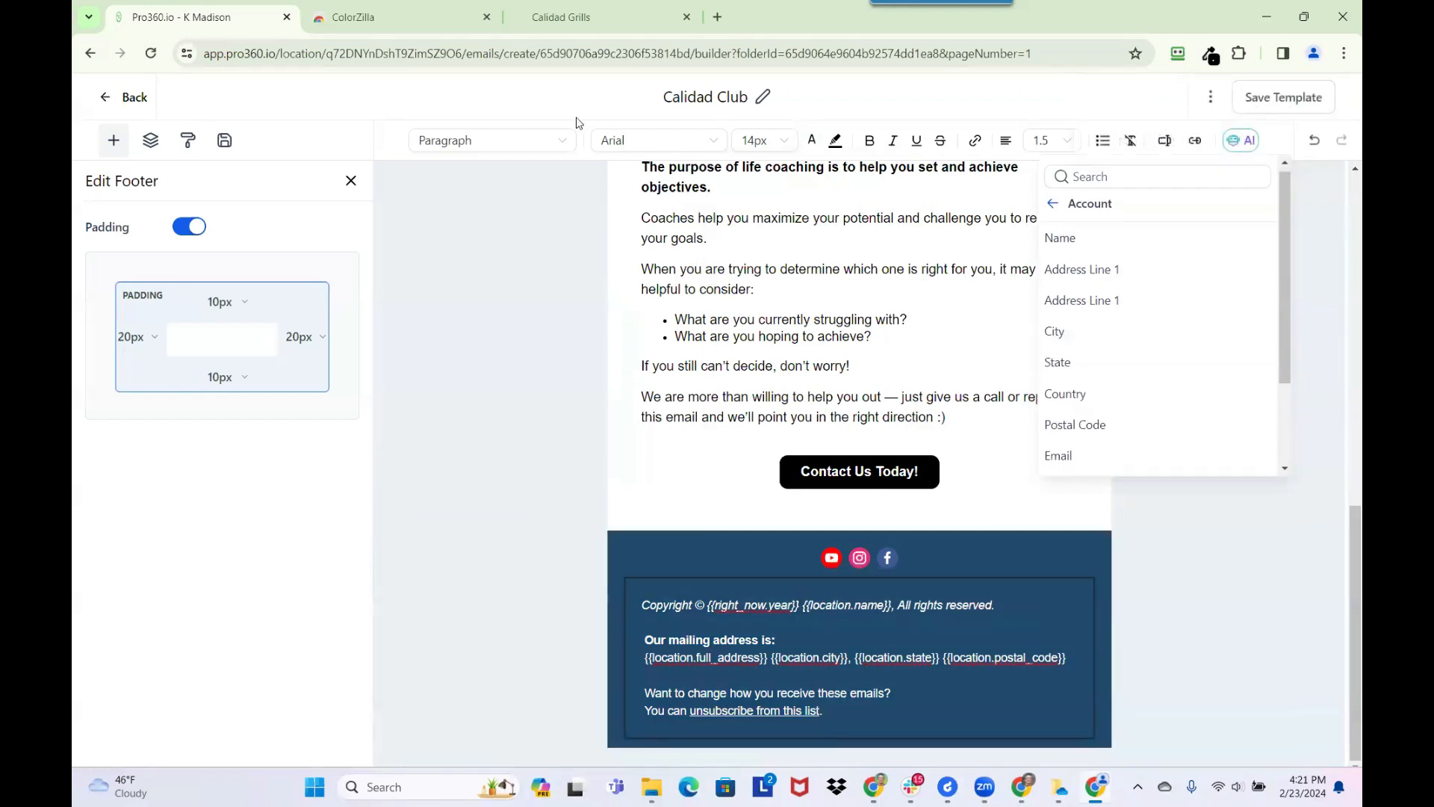
{"action": "left_click", "coordinate": [135, 98]}
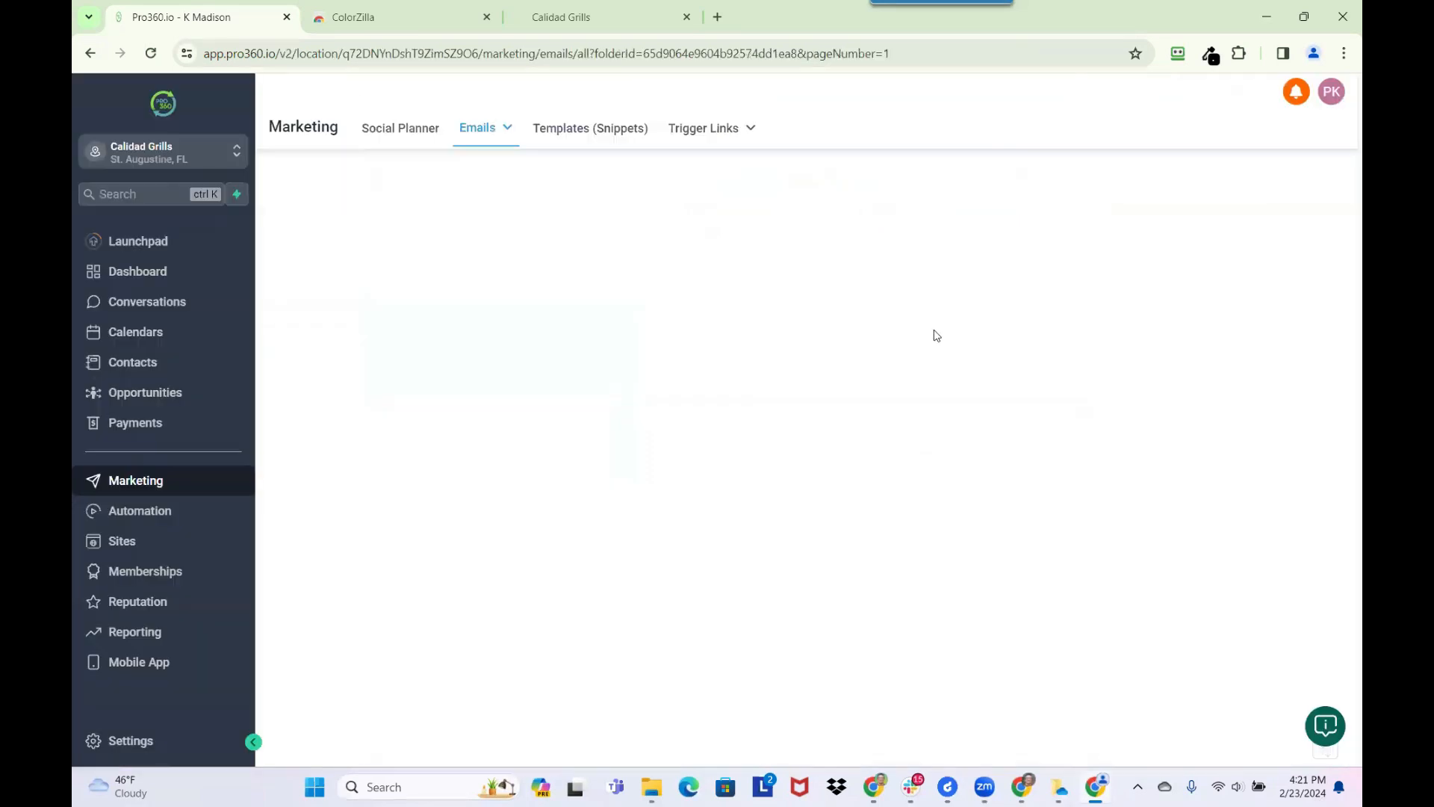